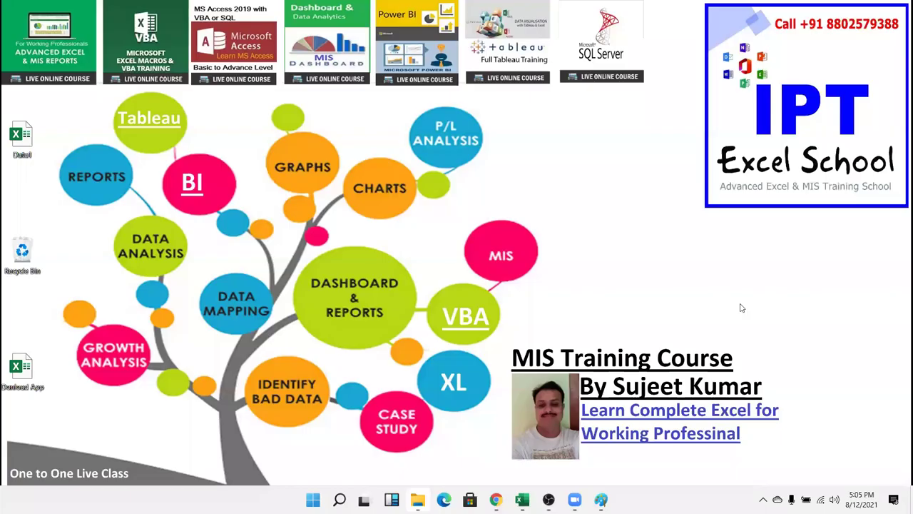
- Launch Excel from the desktop and create a new blank workbook, Book4
mouse_move(526, 496)
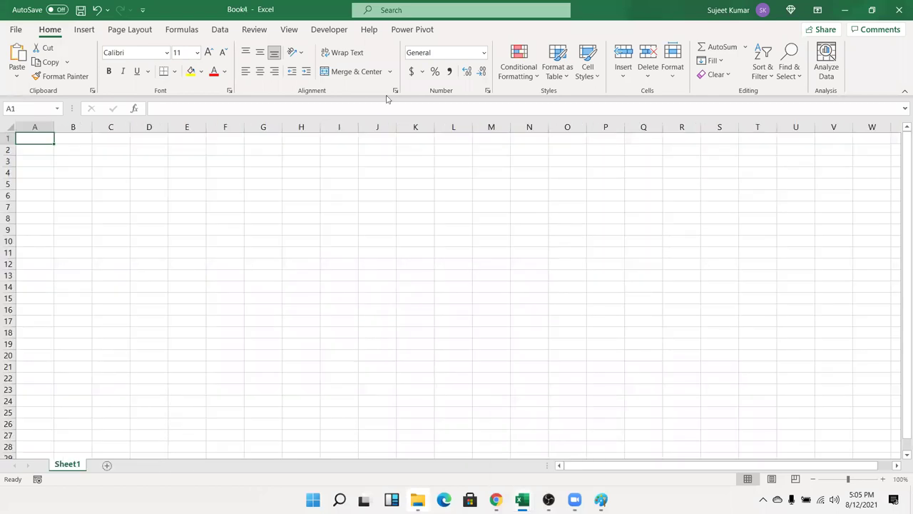
- Close the WhatsApp tab in Chrome, confirm leaving the page, and return to Excel
key("alt+Tab")
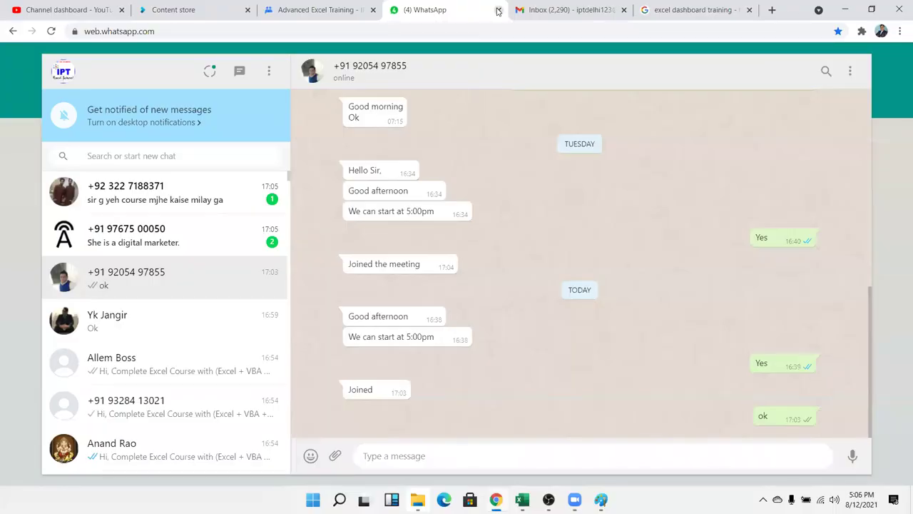
left_click(497, 11)
left_click(505, 101)
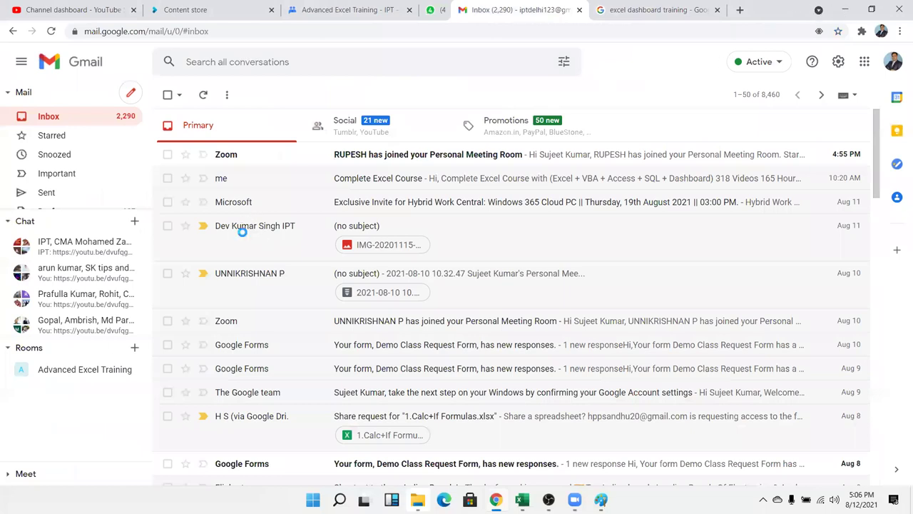
key("alt+Tab")
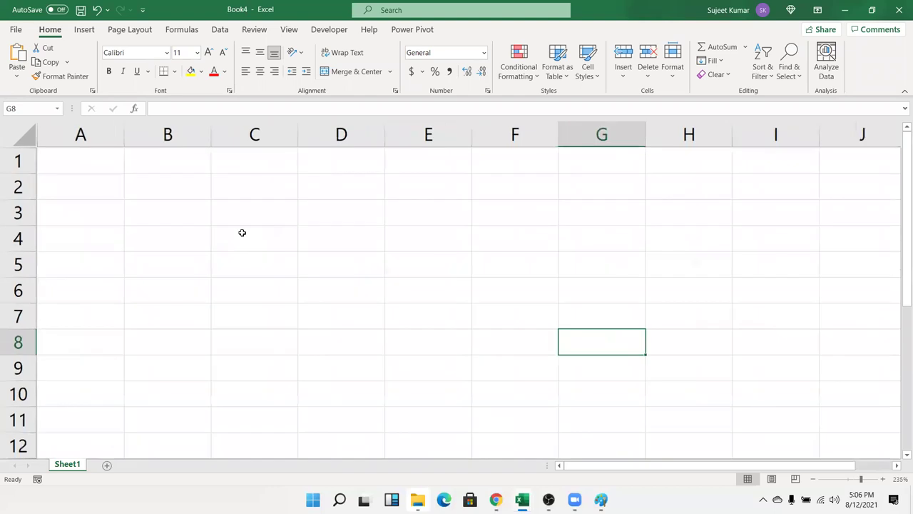
- Enter the numbers 1, 2, 3, 4 and 5 across cells A1:E1
scroll(242, 233, "up", 1)
scroll(242, 232, "down", 1)
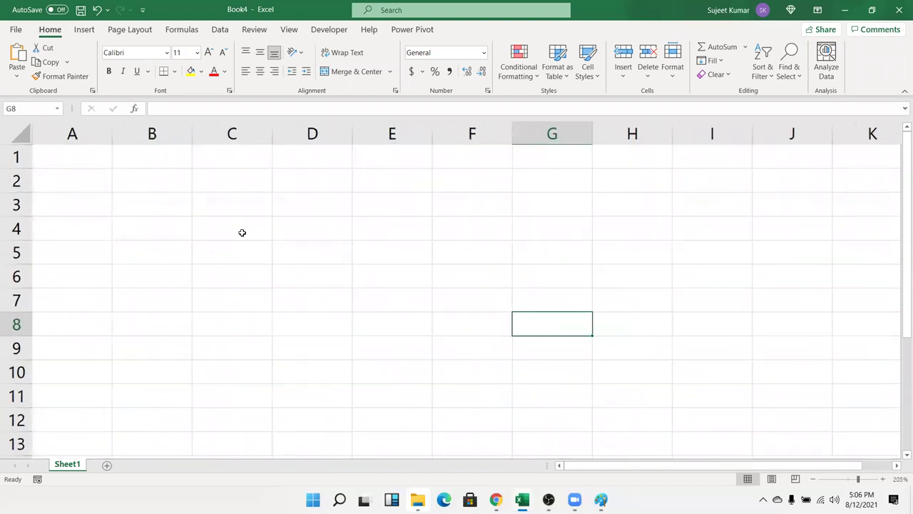
scroll(88, 160, "down", 1)
left_click(90, 159)
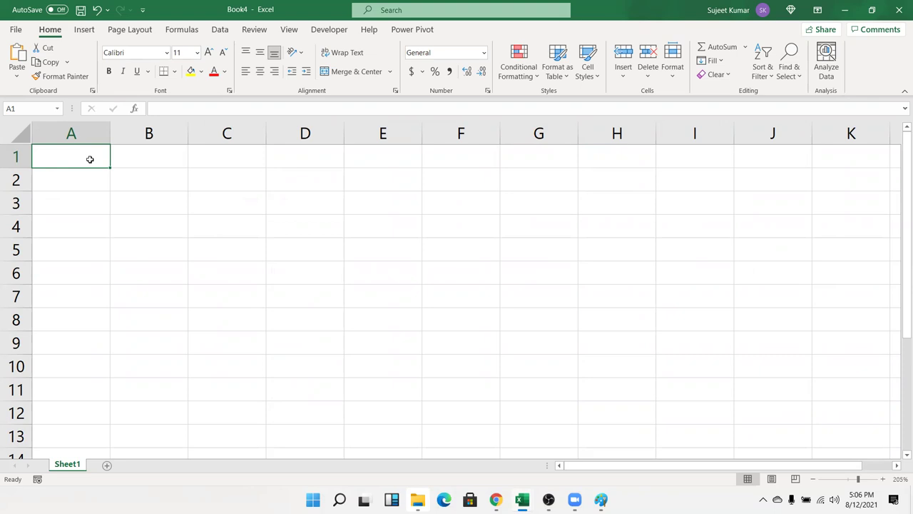
type("1")
key("Tab")
type("2")
key("Tab")
type("3")
key("Tab")
type("4")
key("Tab")
type("5")
key("Return")
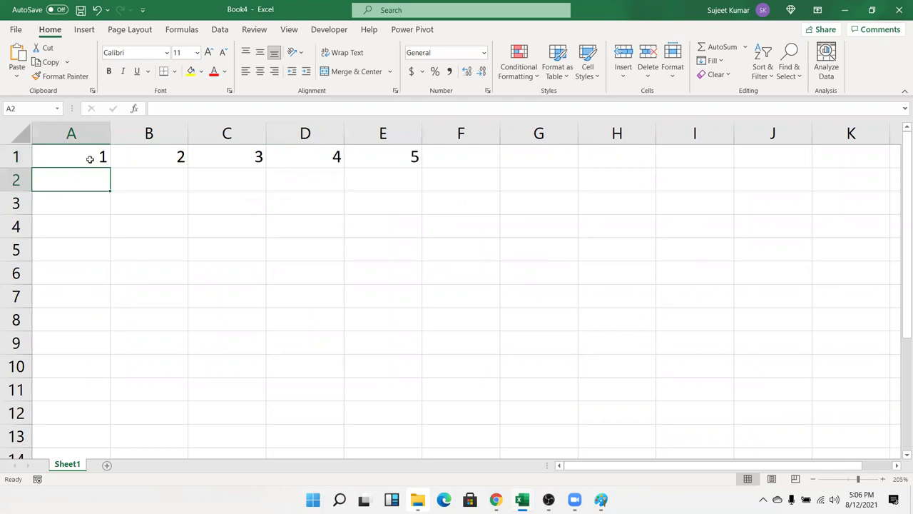
- Enter the array constant ={1,2,3,4} in A2 so 1–4 spill across A2:D2
type("={1,2,3,4}")
key("Return")
key("Up")
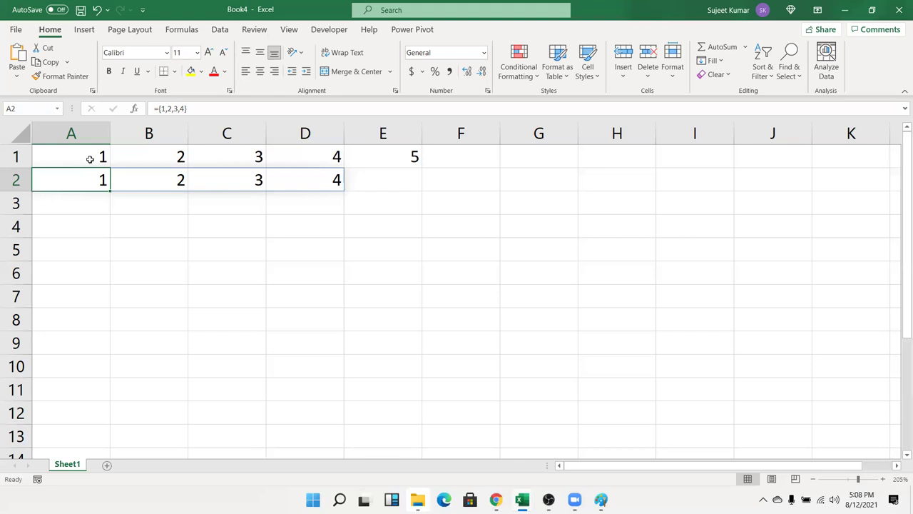
- Enter ={1;2;3;4} in A4 so 1–4 spill down A4:A7
left_click(286, 208)
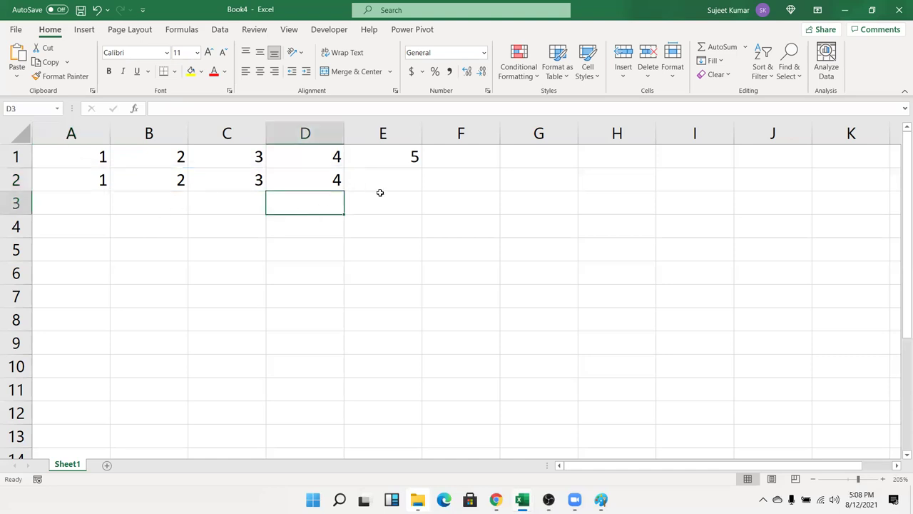
left_click_drag(432, 184, 113, 183)
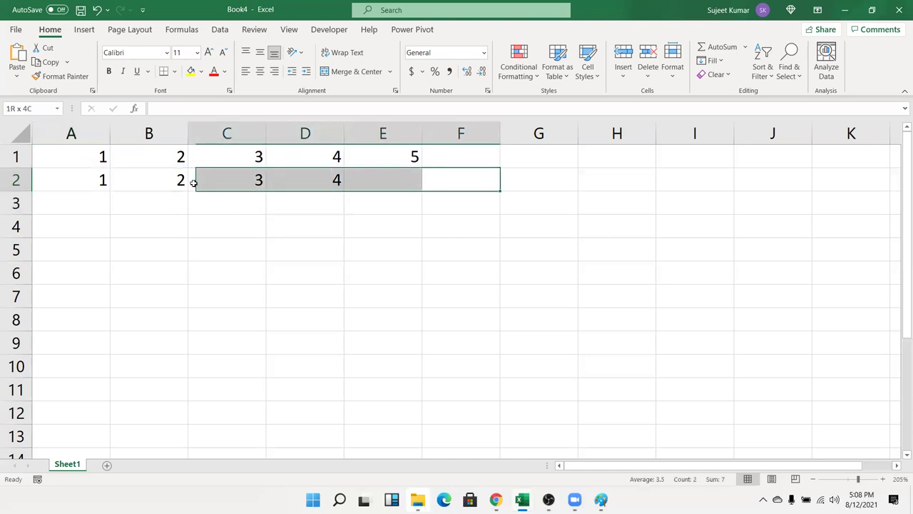
left_click(99, 185)
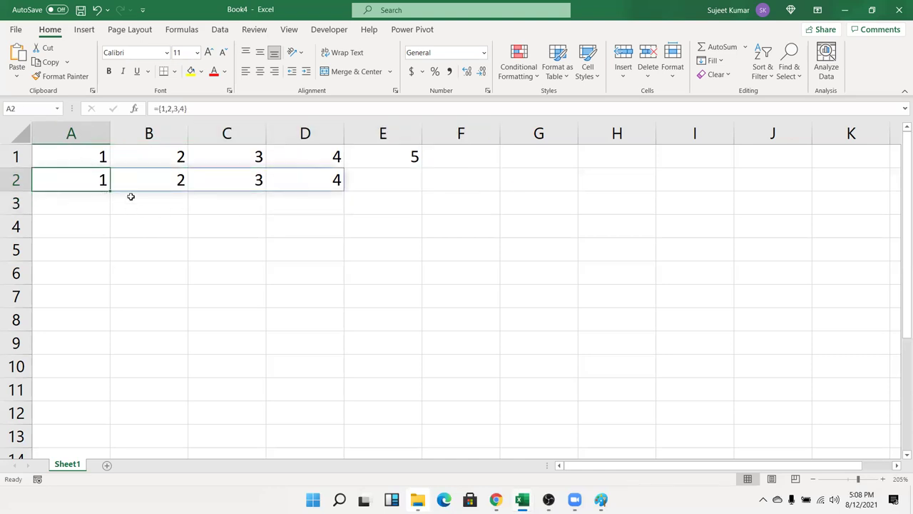
left_click(130, 190)
key("Right")
key("Right")
key("Left")
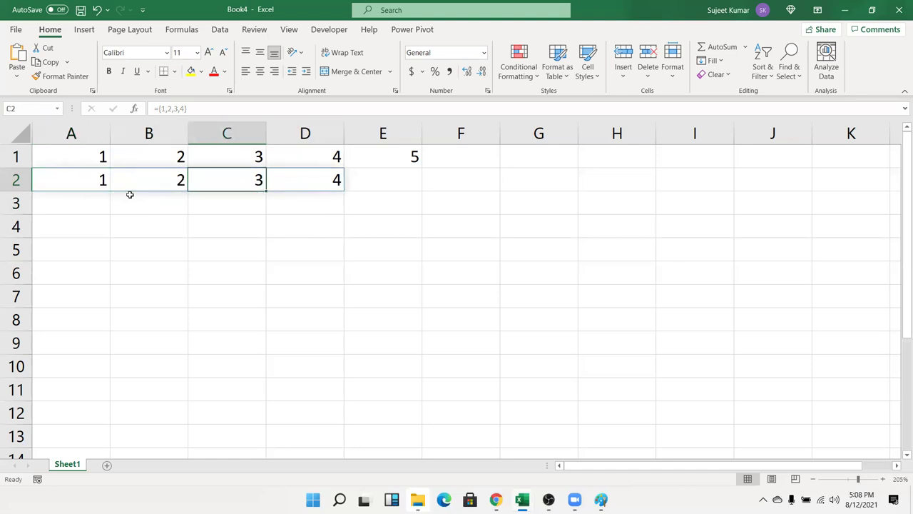
key("Left")
key("Down")
key("Left")
key("Down")
type("=")
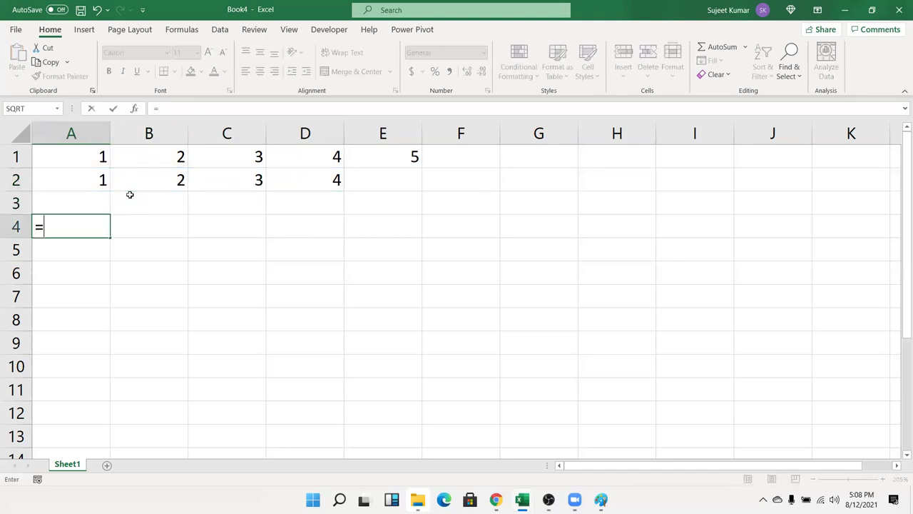
type("{")
type("1;2;3;4}")
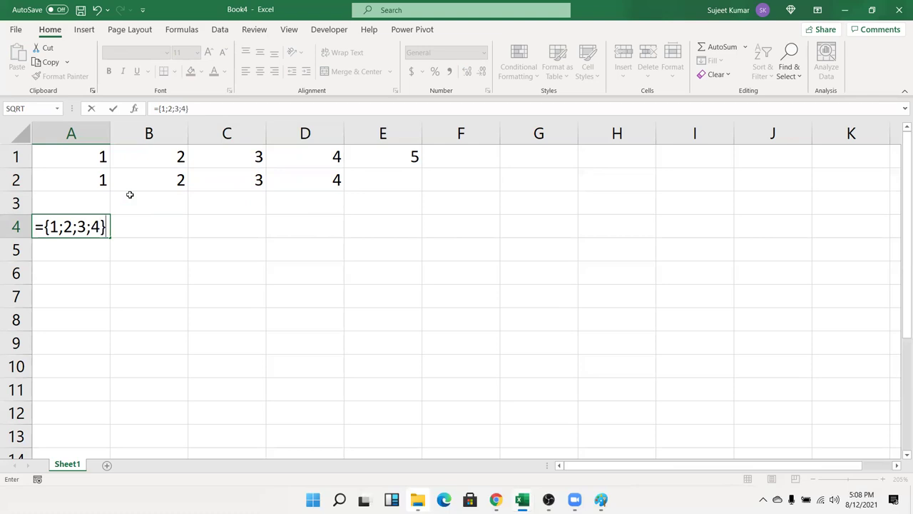
key("Return")
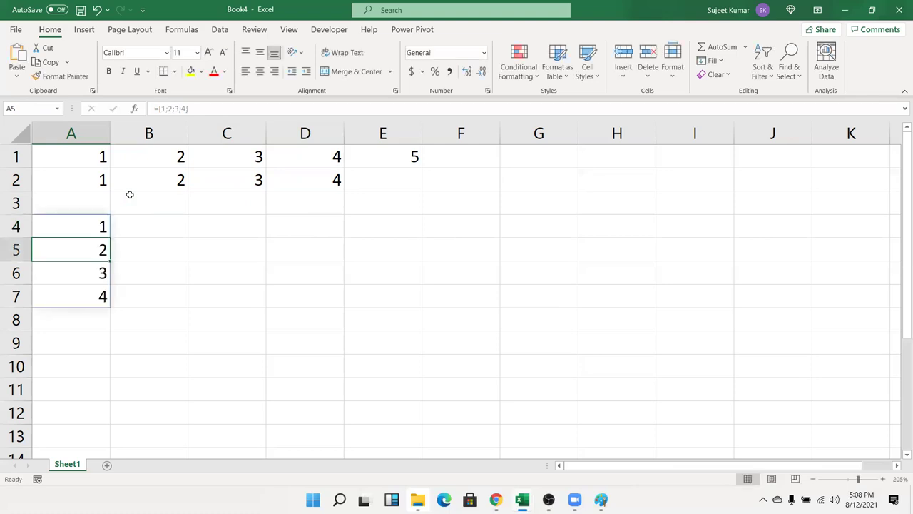
- Enter ={1,2,3,4;1,2,3,4} in C4 to spill a two-row block across C4:F5
key("Up")
key("Up")
key("Up")
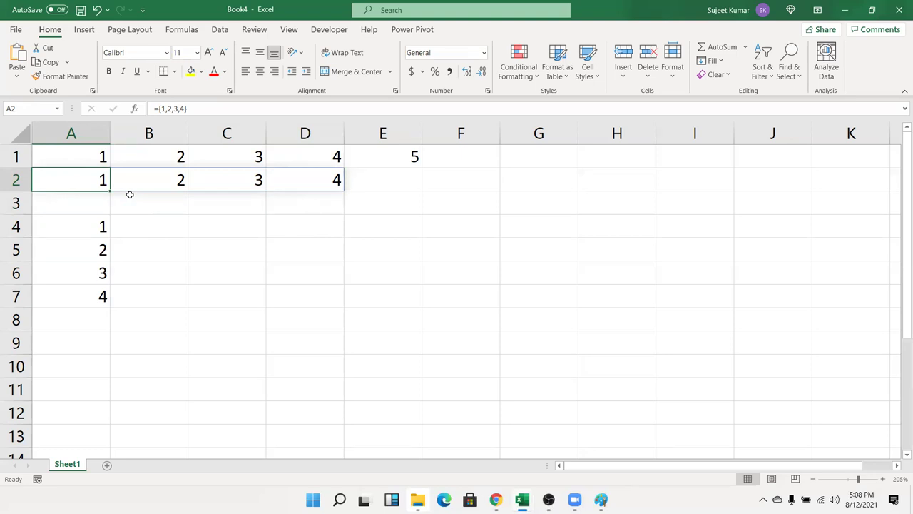
key("Right")
key("Right")
key("Right")
key("Left")
key("Left")
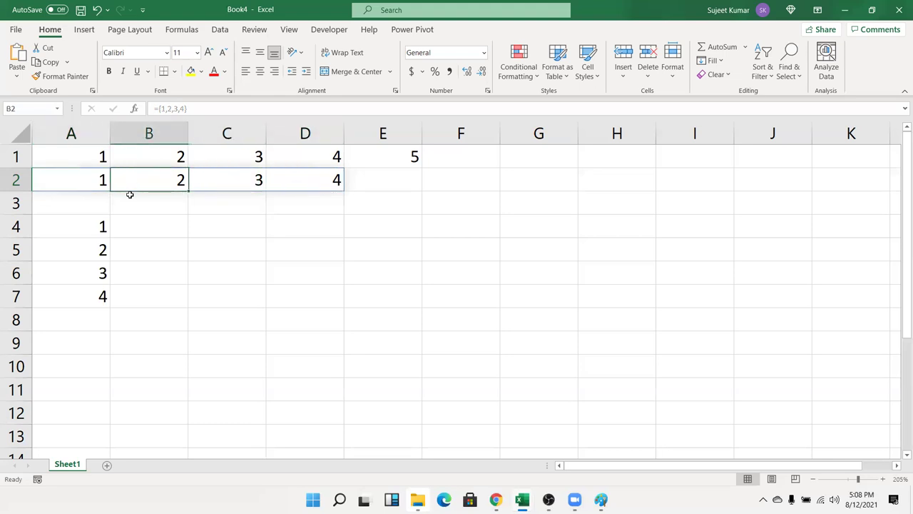
key("Left")
key("Down")
key("Down")
key("Down")
key("Down")
key("Down")
key("Down")
key("Right")
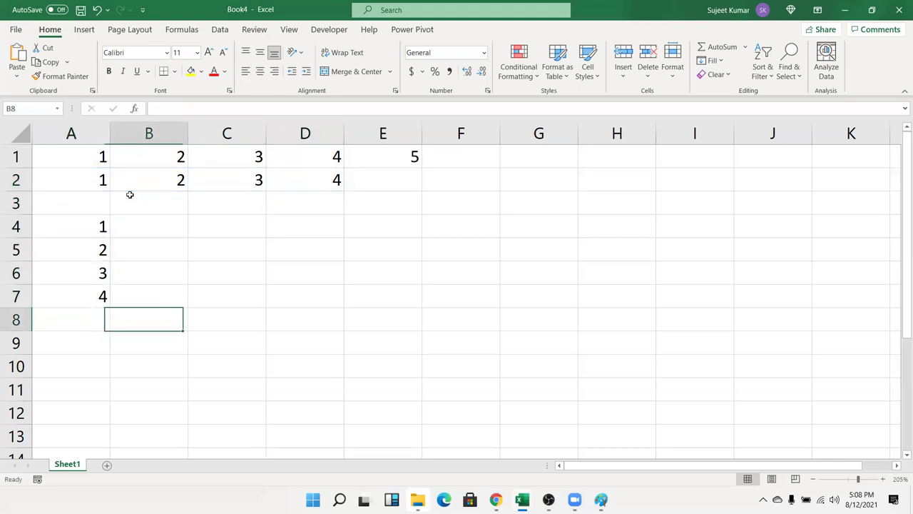
key("Right")
key("Up")
key("Up")
key("Up")
key("Up")
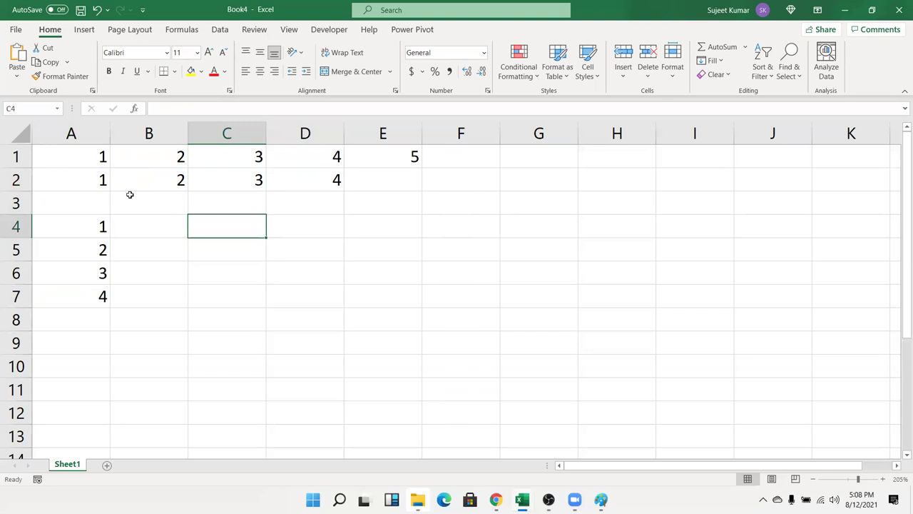
type("={1,2,3,4")
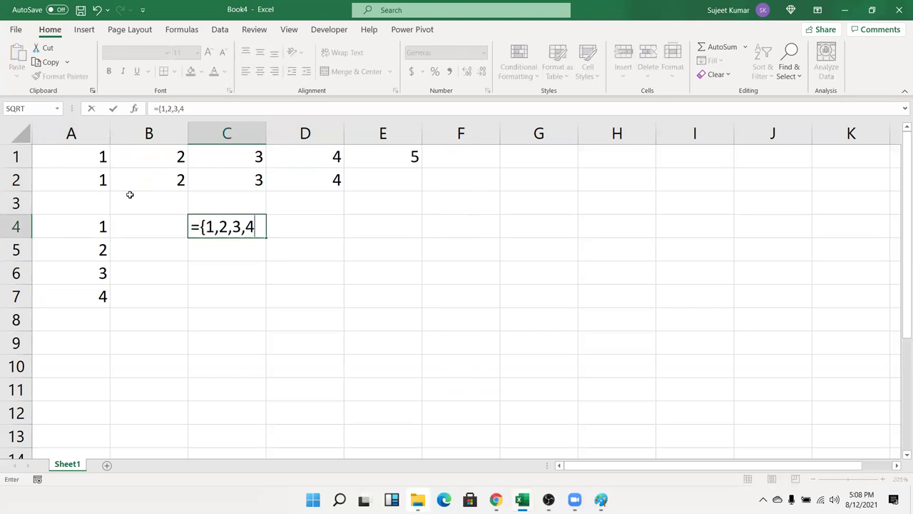
type(";1,2,3,4")
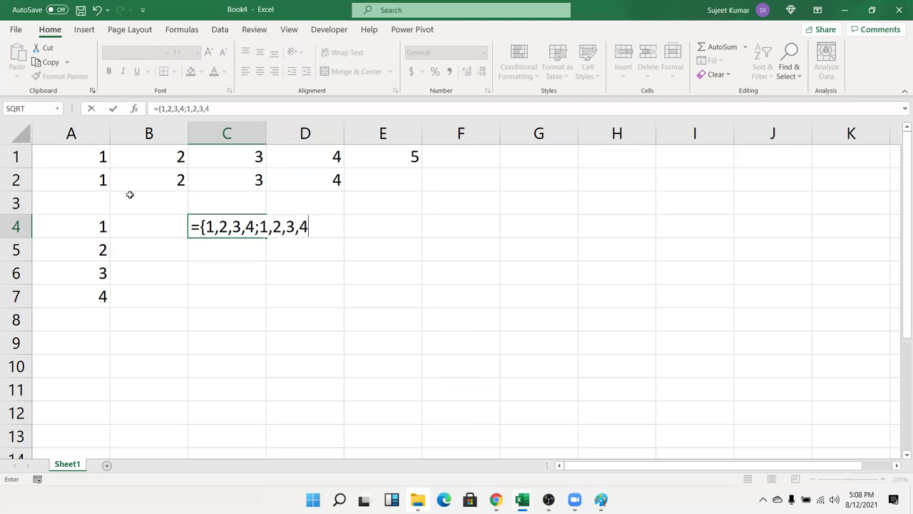
type("}")
key("Return")
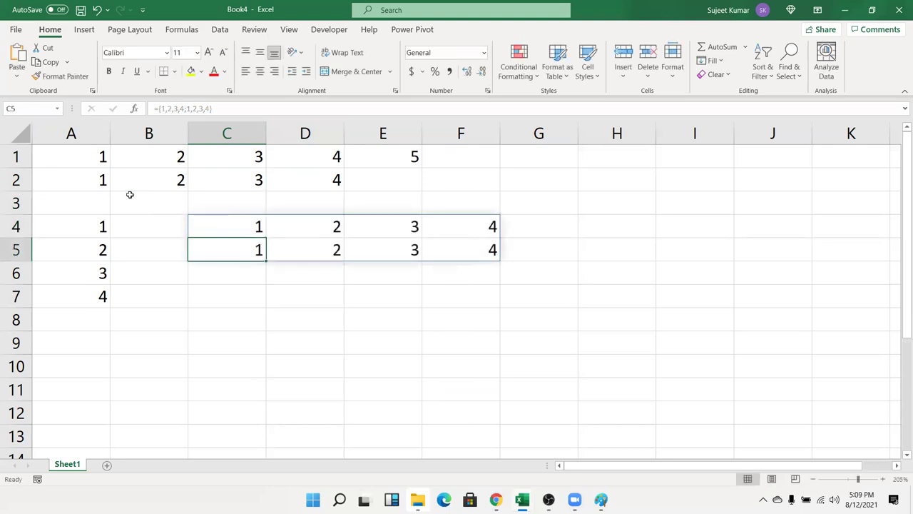
key("Up")
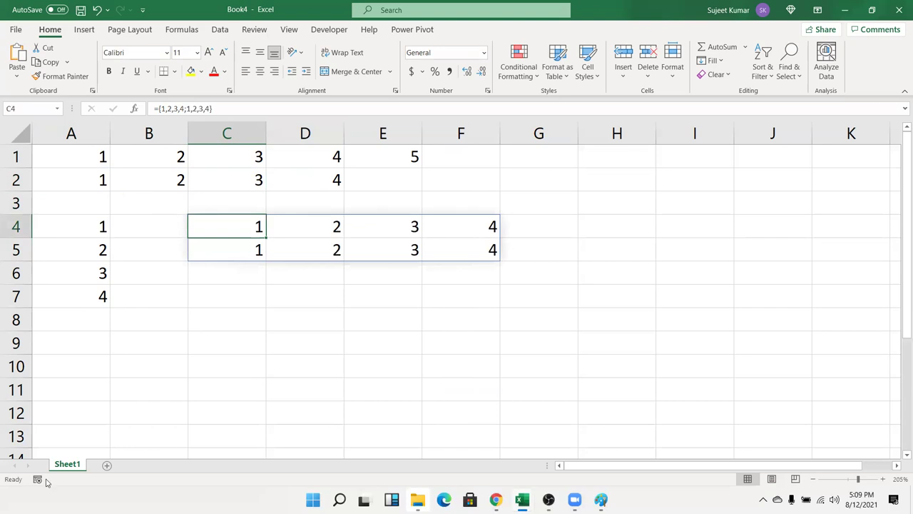
- On a new worksheet, enter a first name in A1 and narrow columns B through L
left_click(106, 464)
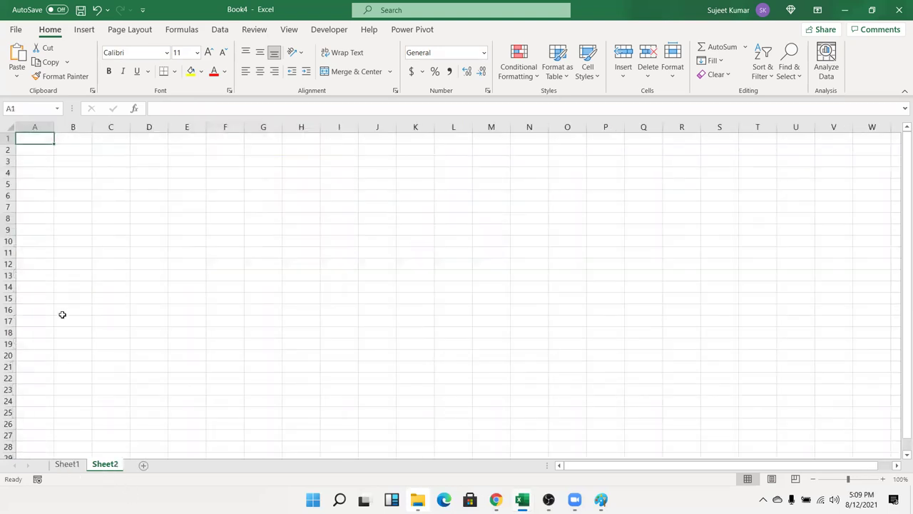
scroll(61, 308, "up", 3, "ctrl")
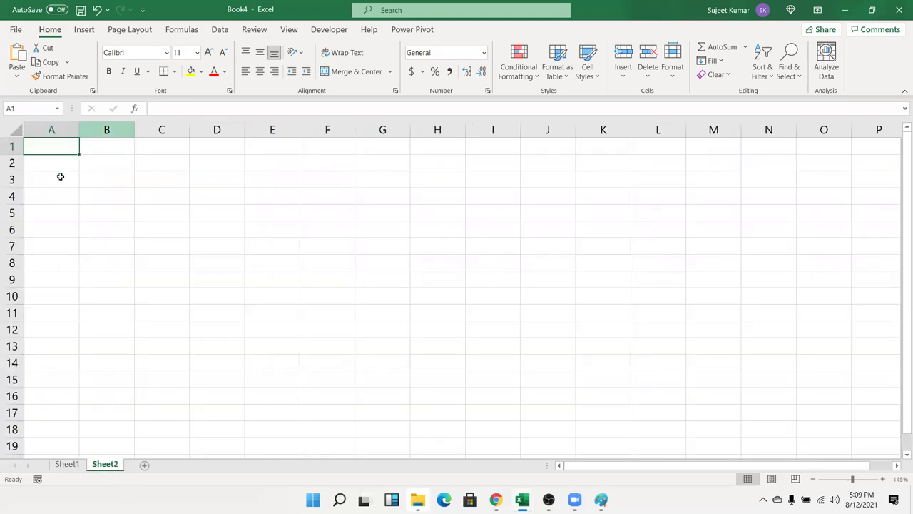
scroll(61, 178, "up", 3, "ctrl")
scroll(61, 177, "up", 1, "ctrl")
type("S")
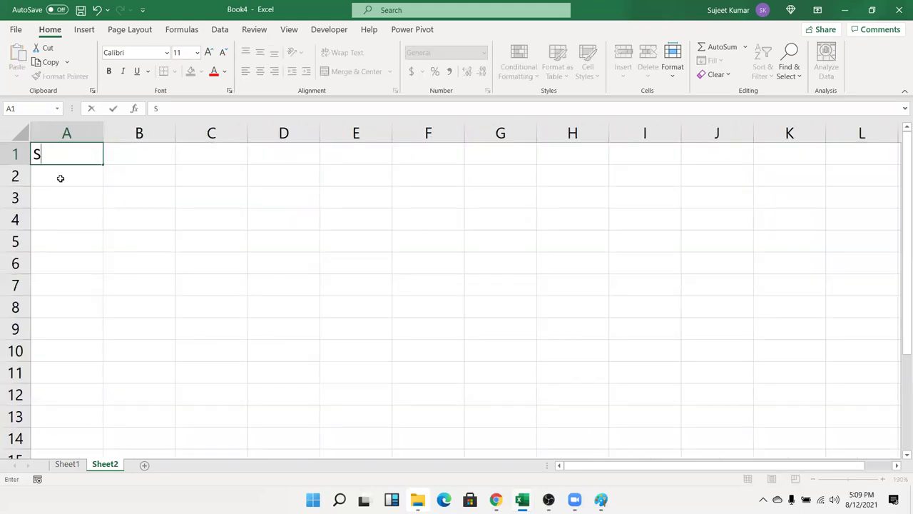
type("ujeet")
key("Return")
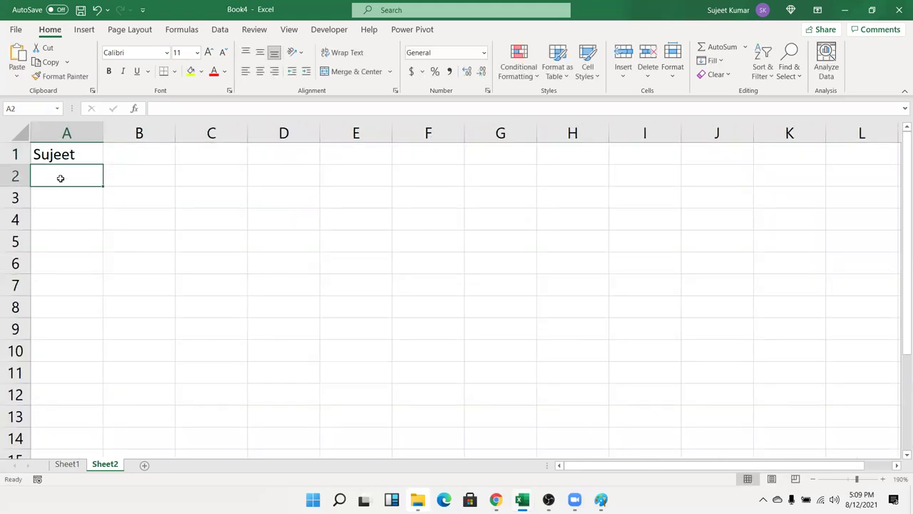
left_click_drag(118, 133, 846, 180)
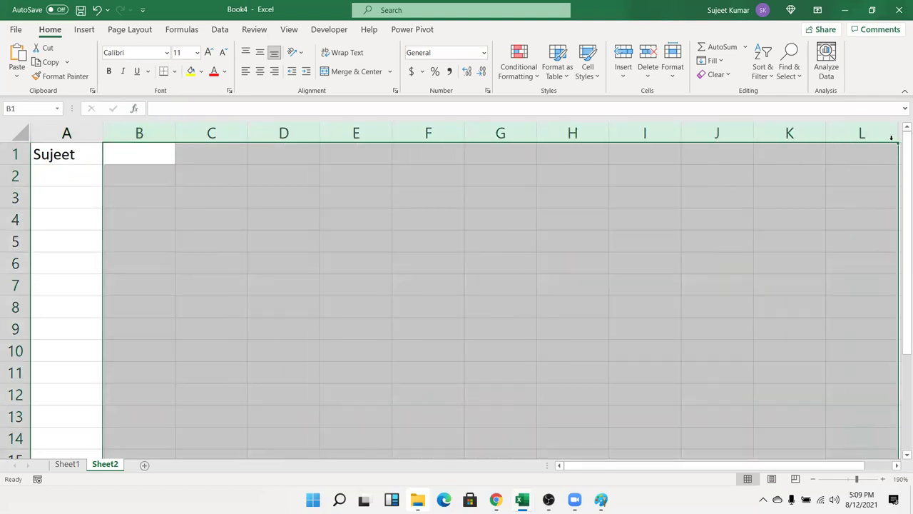
left_click_drag(898, 135, 879, 135)
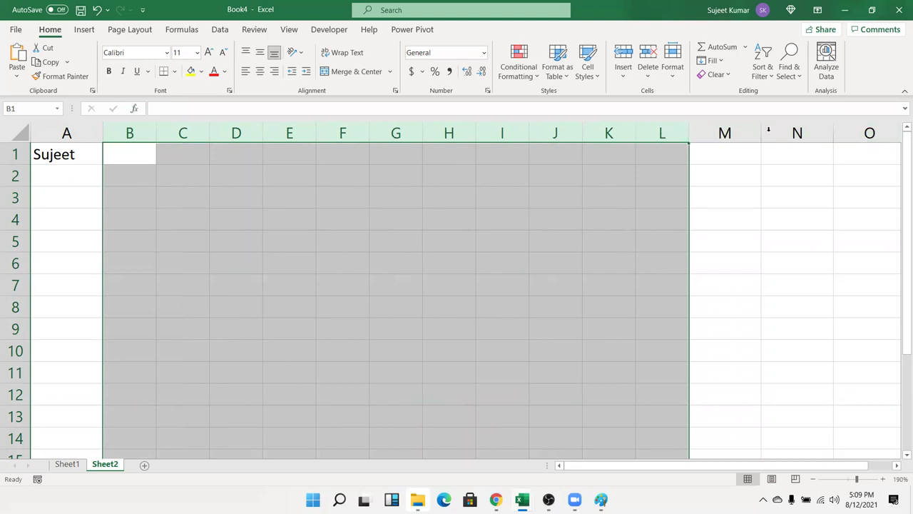
left_click_drag(687, 137, 599, 136)
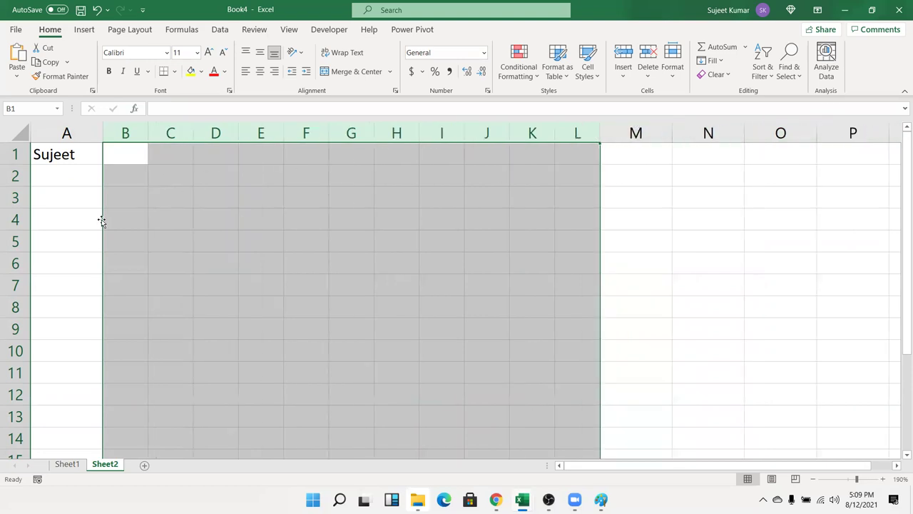
left_click(92, 220)
- Type the name's six capital letters, one per cell, across B2:G2
left_click(130, 173)
type("S")
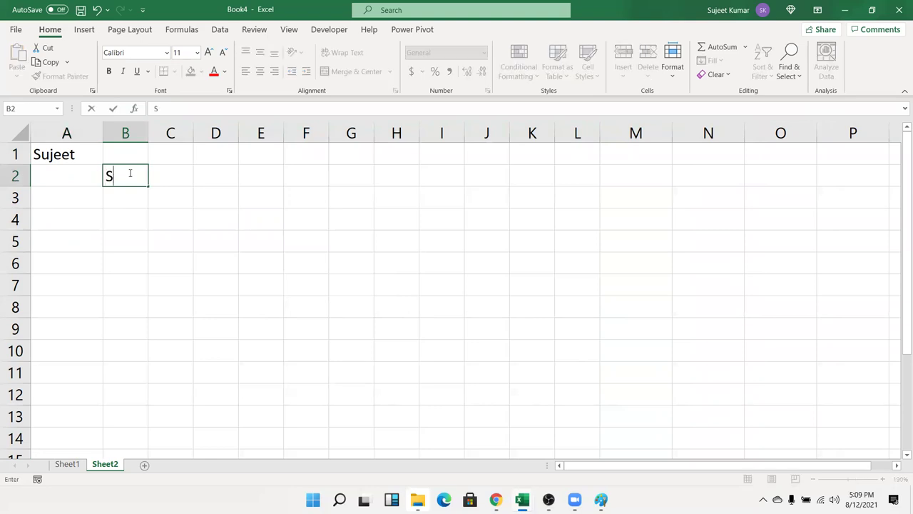
key("Tab")
type("U")
key("Tab")
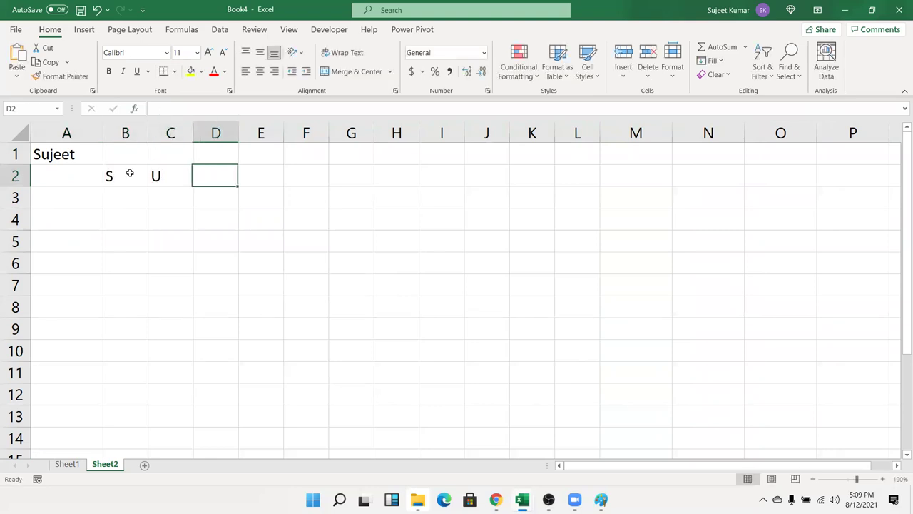
type("J")
key("Tab")
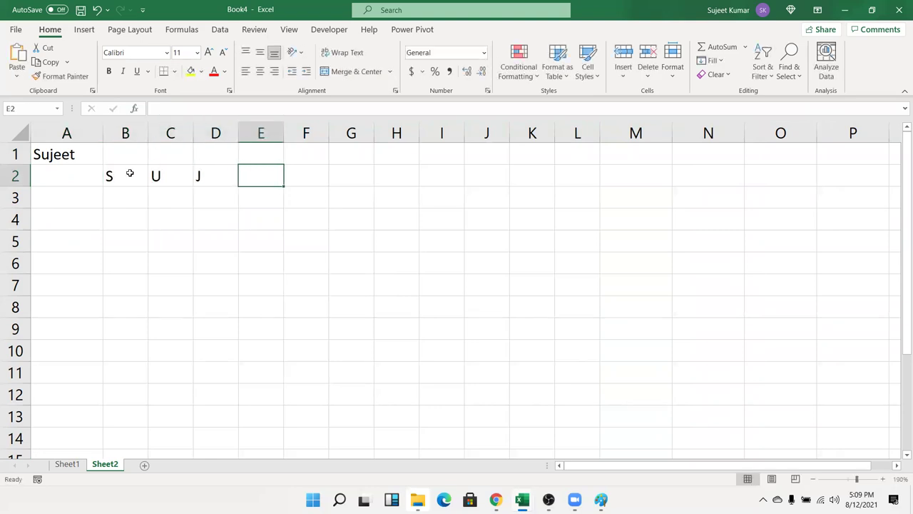
type("E")
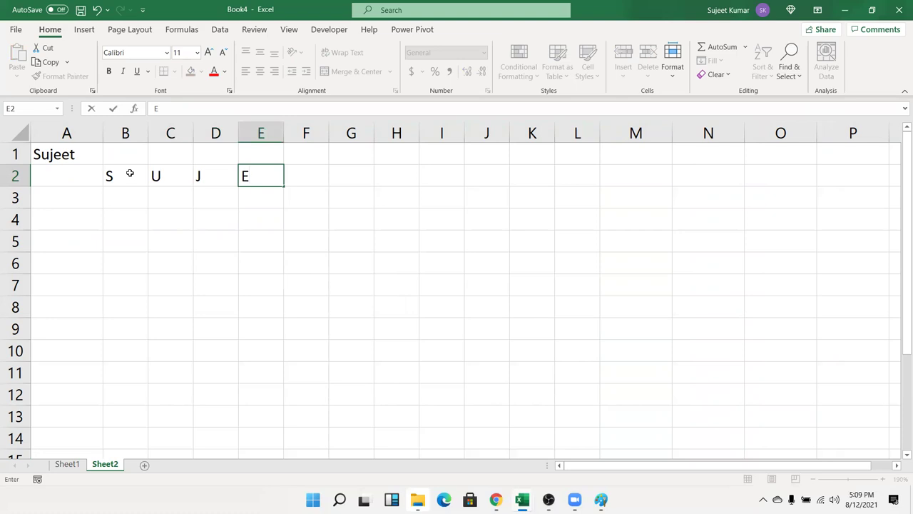
key("Tab")
type("E")
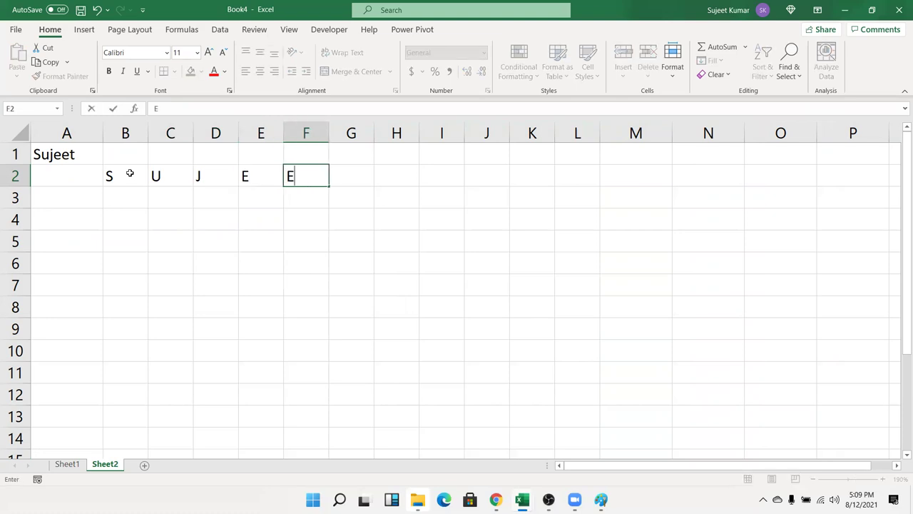
key("Tab")
type("T")
key("Return")
left_click(129, 174)
key("shift+Right")
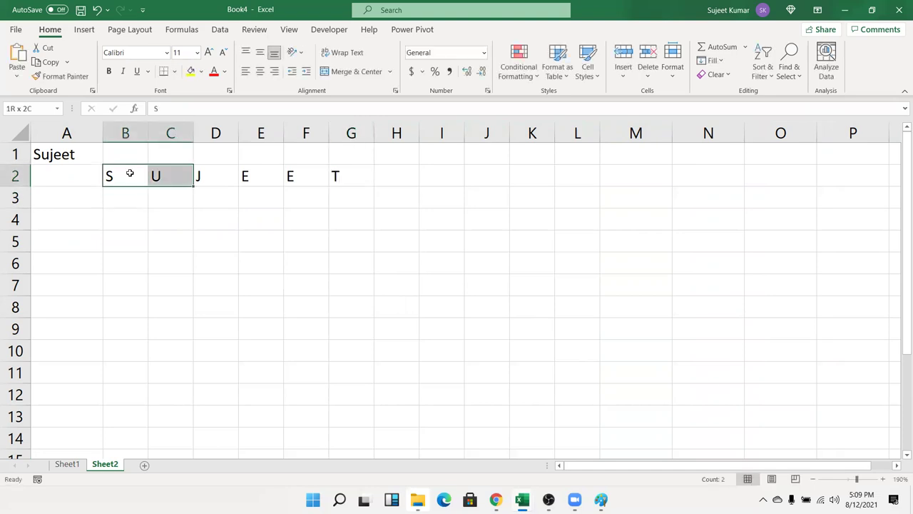
key("shift+Right")
key("shift+Right")
key("shift+Right")
key("Down")
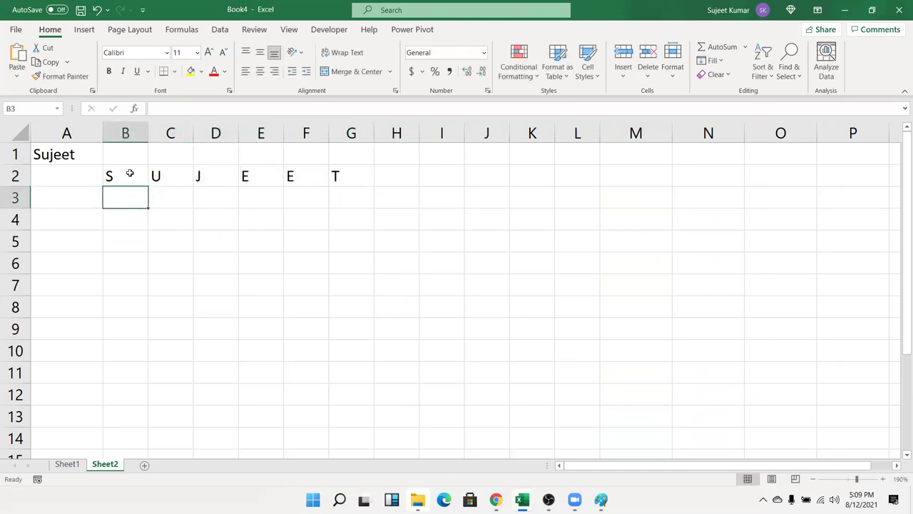
- Enter =MID(A1,1,1) in B3 and =MID(A1,2,1) in C3
type("=")
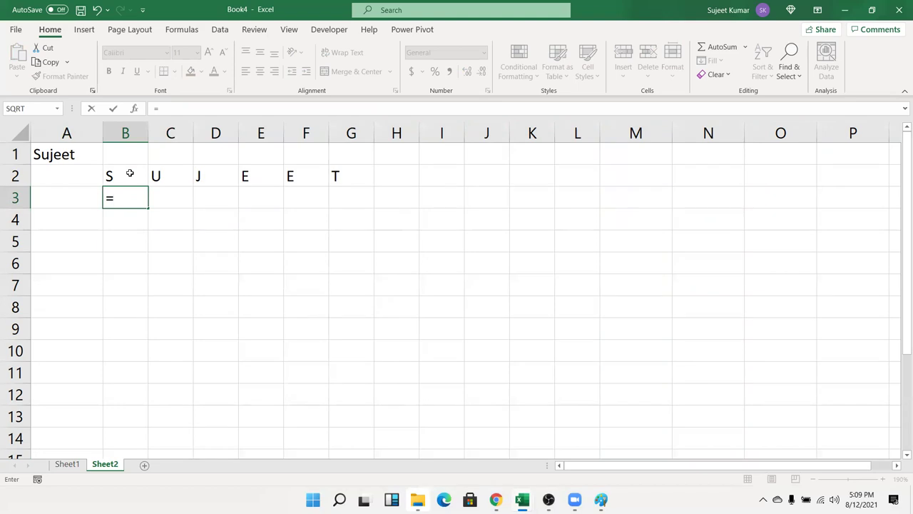
type("mid")
key("Tab")
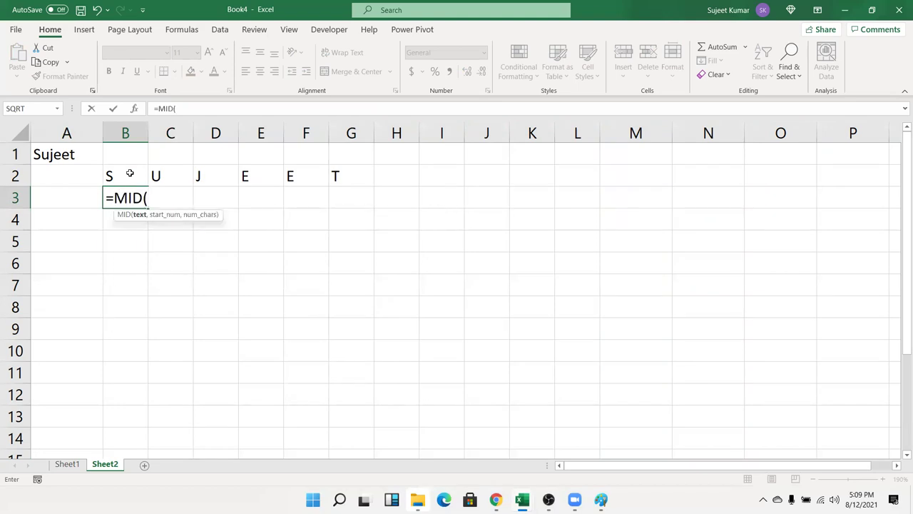
left_click(64, 154)
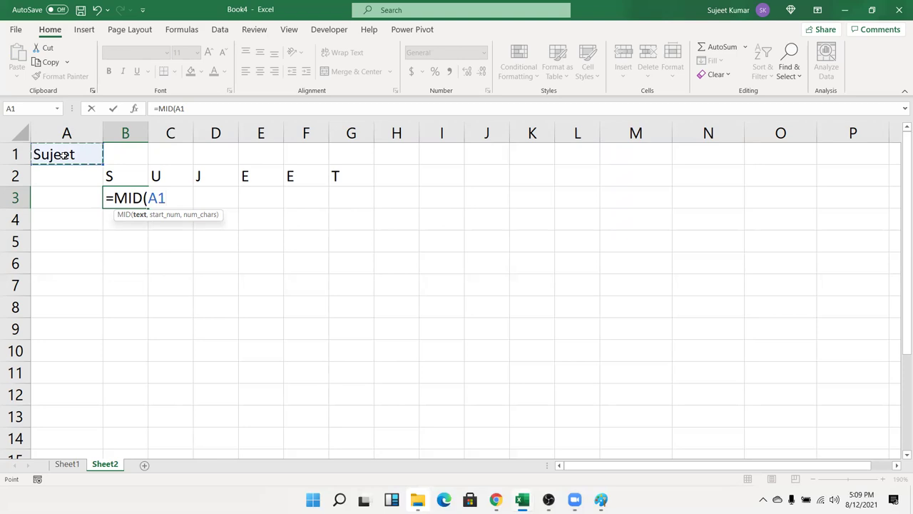
type("{")
key("BackSpace")
type(",1,1")
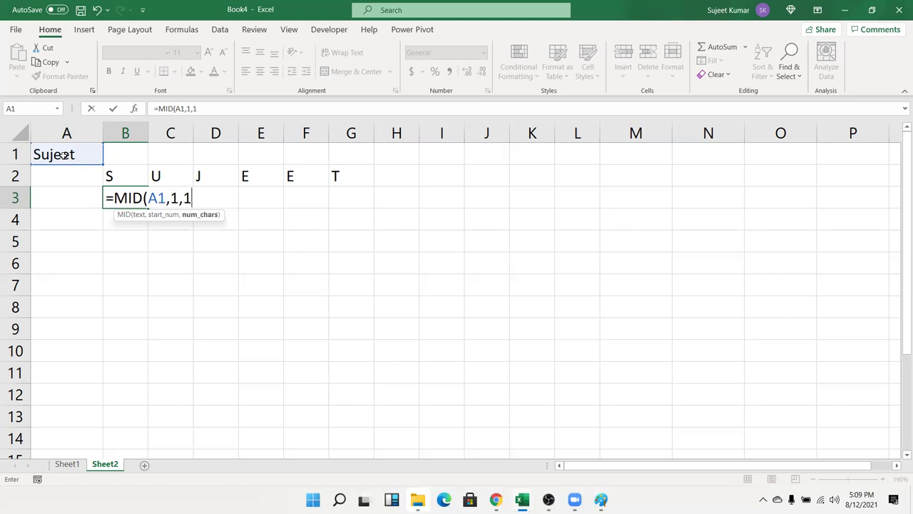
key("Return")
key("Up")
key("Right")
type("=mid(")
key("Up")
key("Up")
key("Left")
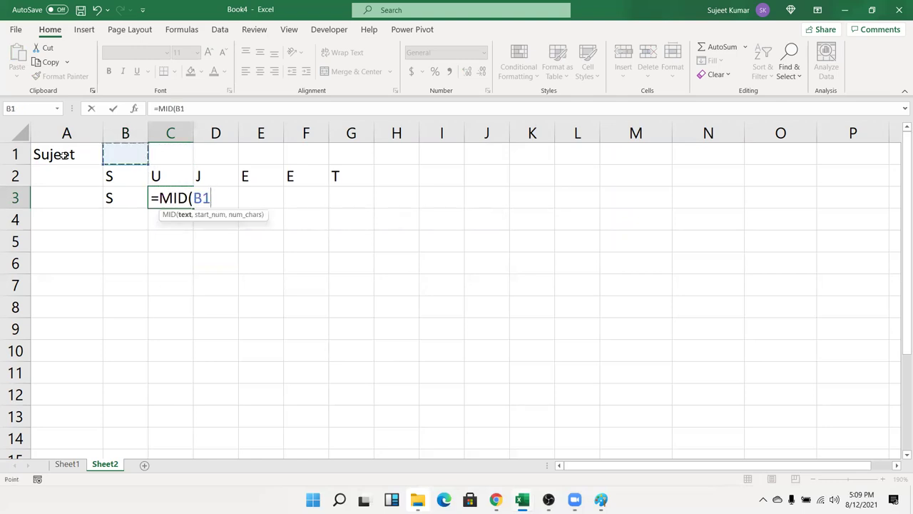
key("Left")
type(",2,1")
key("Return")
key("Up")
- Enter =MID(A1,3,1) in D3, adding the missing A1 argument after the too-few-arguments warning
key("Right")
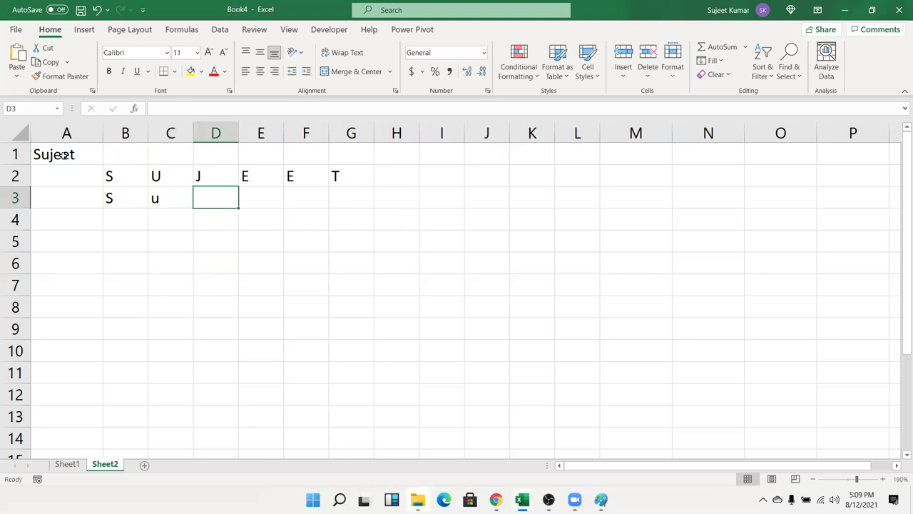
type("=mid(3,1")
key("Return")
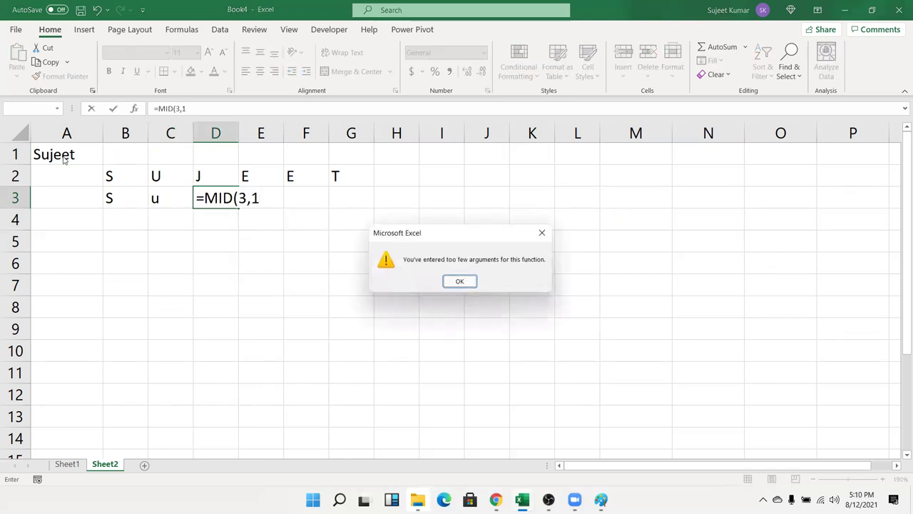
key("Return")
key("Left")
key("Left")
key("Left")
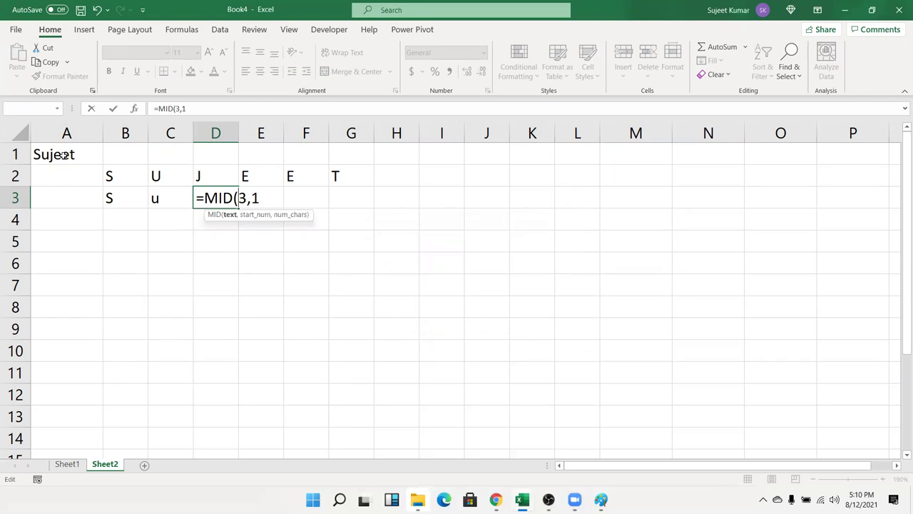
left_click(59, 153)
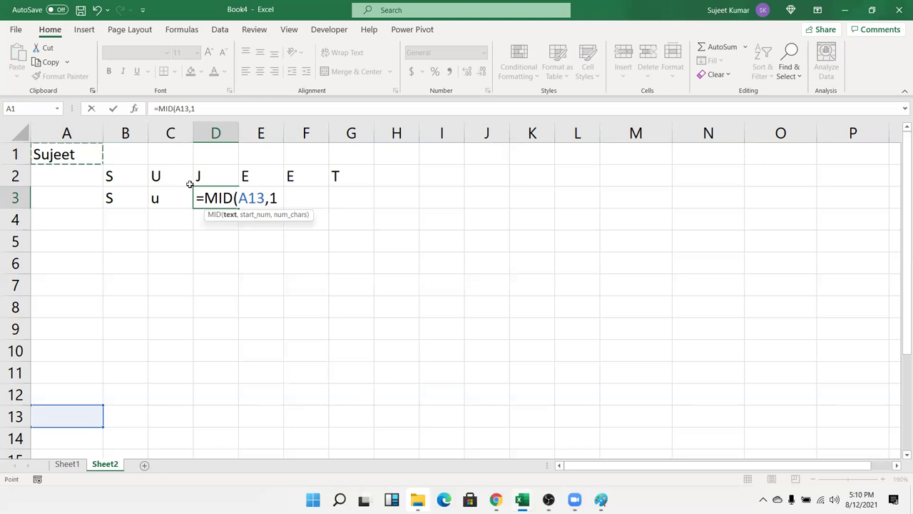
type(",")
key("Return")
key("Up")
- Enter MID formulas for characters 4, 5 and 6 of A1 in E3, F3 and G3
key("Right")
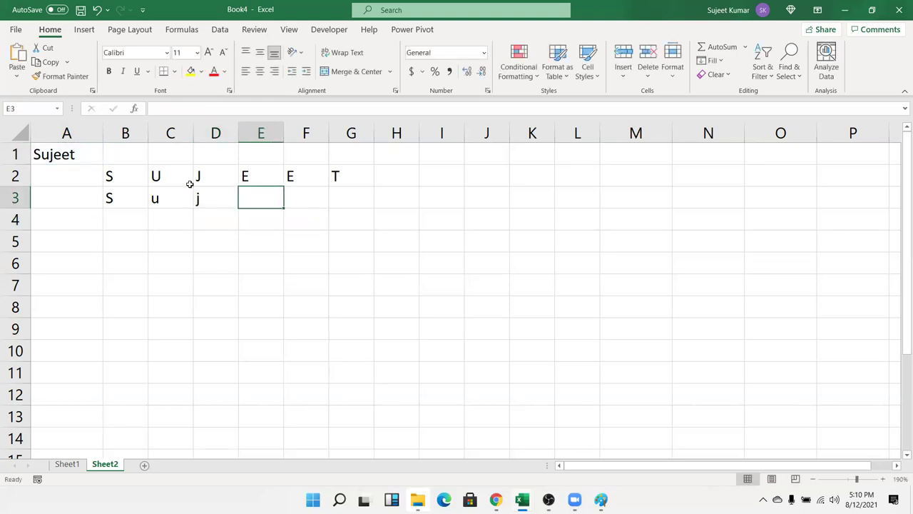
type("=mid")
key("Tab")
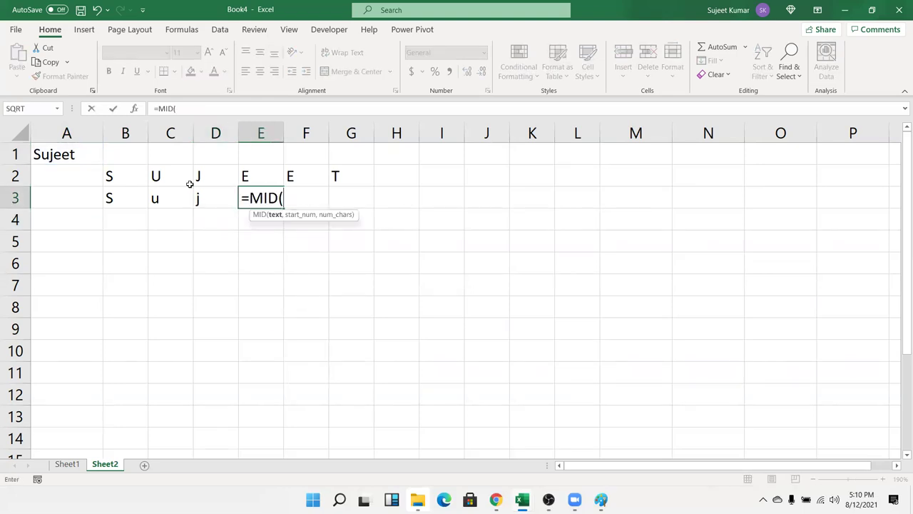
left_click(74, 158)
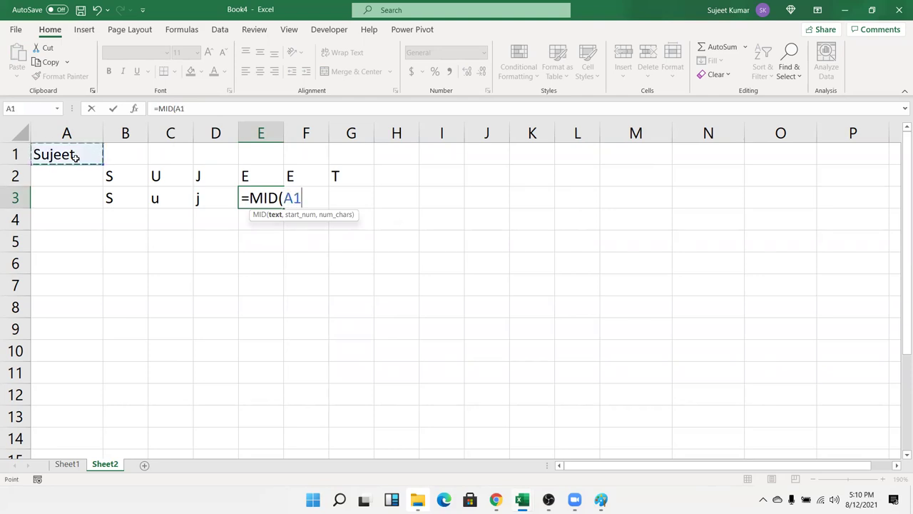
type("4")
key("BackSpace")
type(",4,1")
key("Tab")
type("=mid")
key("Tab")
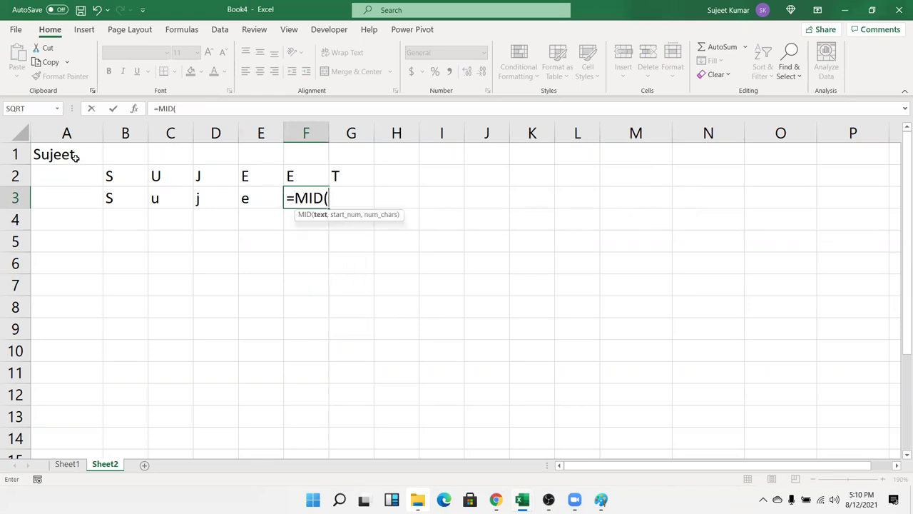
left_click(41, 156)
type(",5,1")
key("Return")
key("Up")
key("Right")
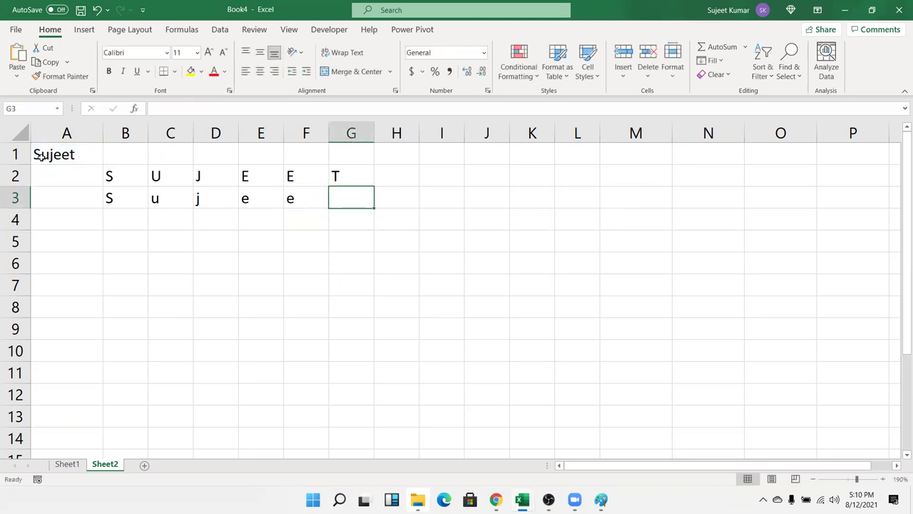
type("=mid(")
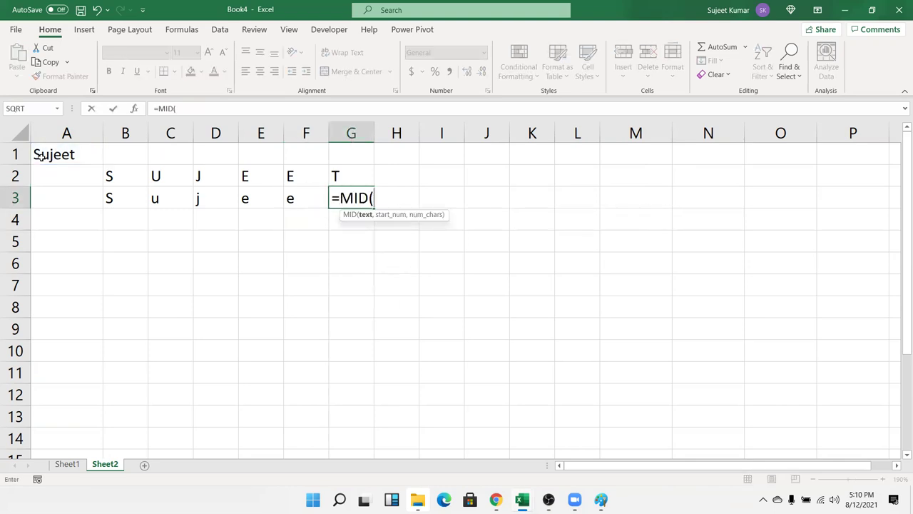
left_click(32, 155)
type(",6,,1")
key("Return")
key("Up")
- Review the MID formulas in B3, C3 and D3 without changing them
key("Left")
key("Left")
key("Left")
key("Left")
key("Left")
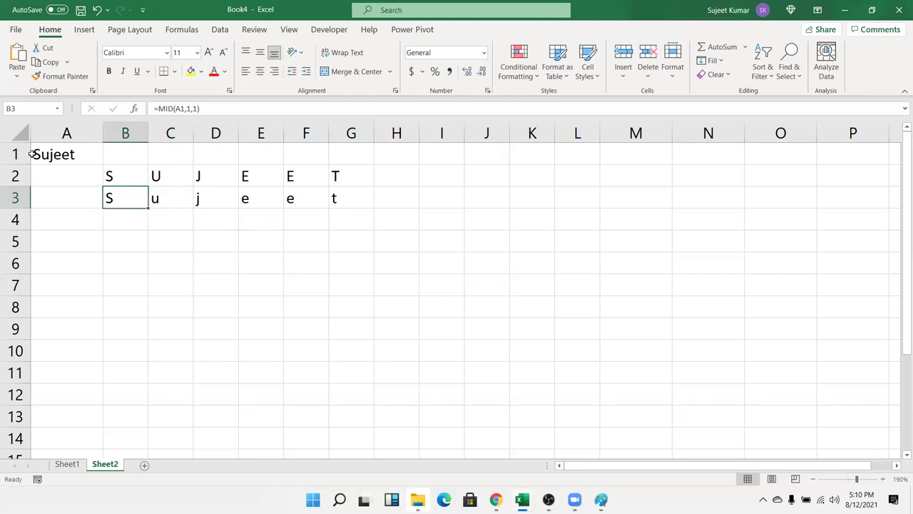
key("F2")
key("Tab")
key("F2")
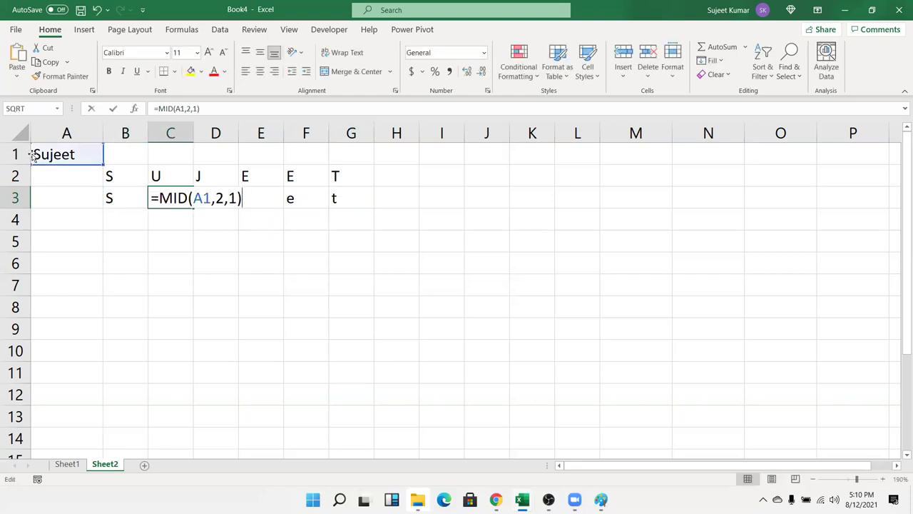
key("Tab")
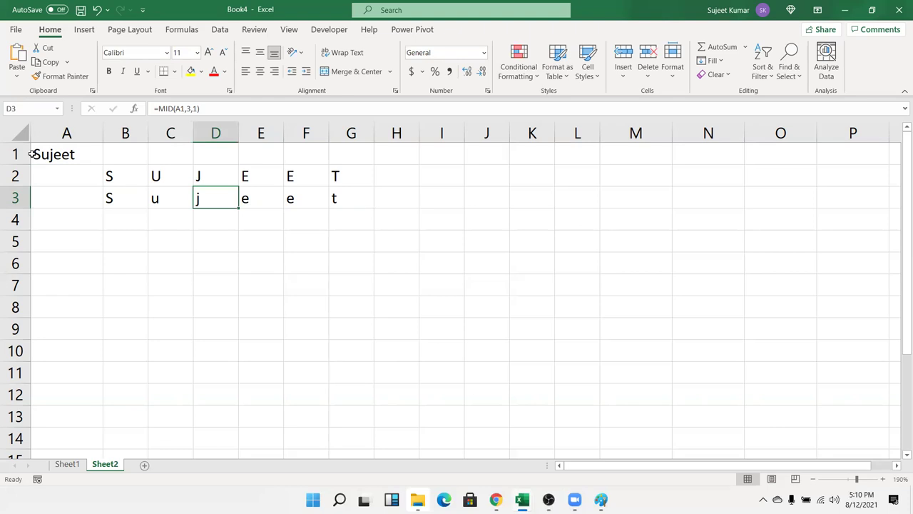
key("F2")
key("Escape")
key("Left")
key("Left")
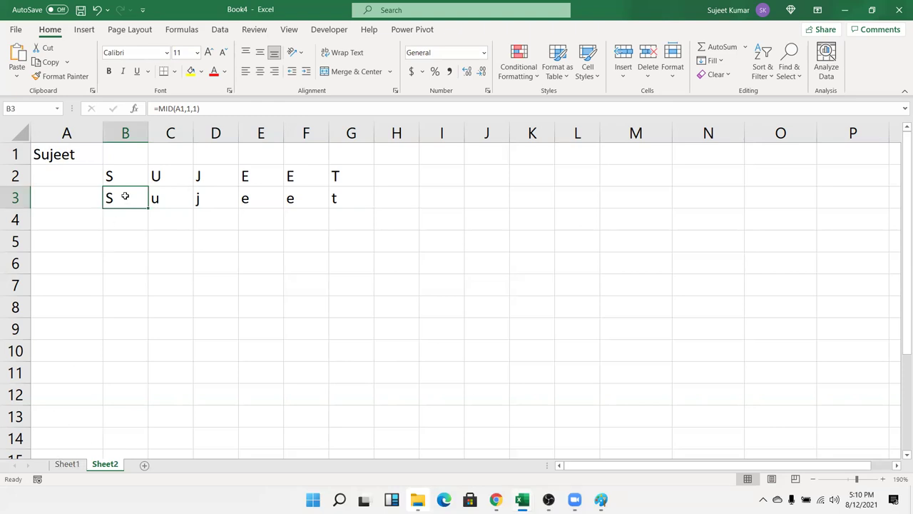
key("Right")
left_click(225, 196)
left_click(304, 180)
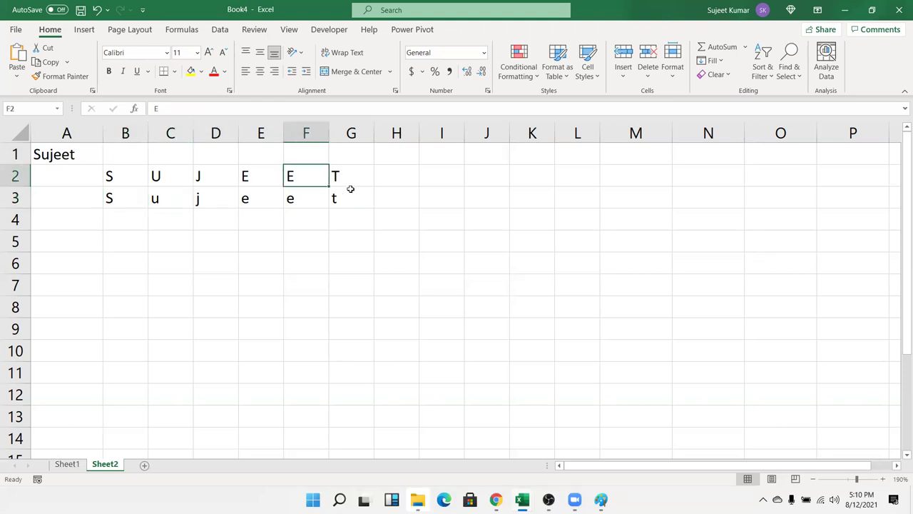
left_click(122, 198)
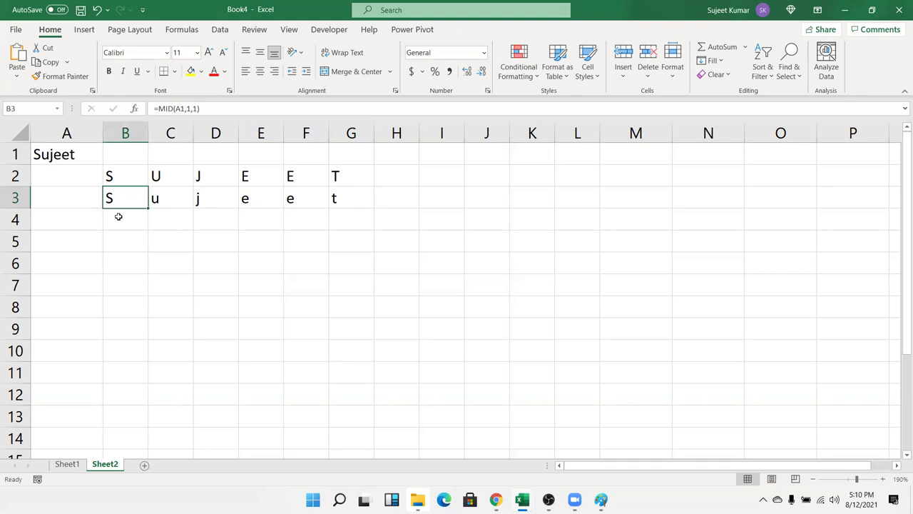
- Enter =MID(A1,{1,2,3,4,5,6},1) in B4 and compare the spilled letters with row 3
double_click(119, 217)
type("=mid")
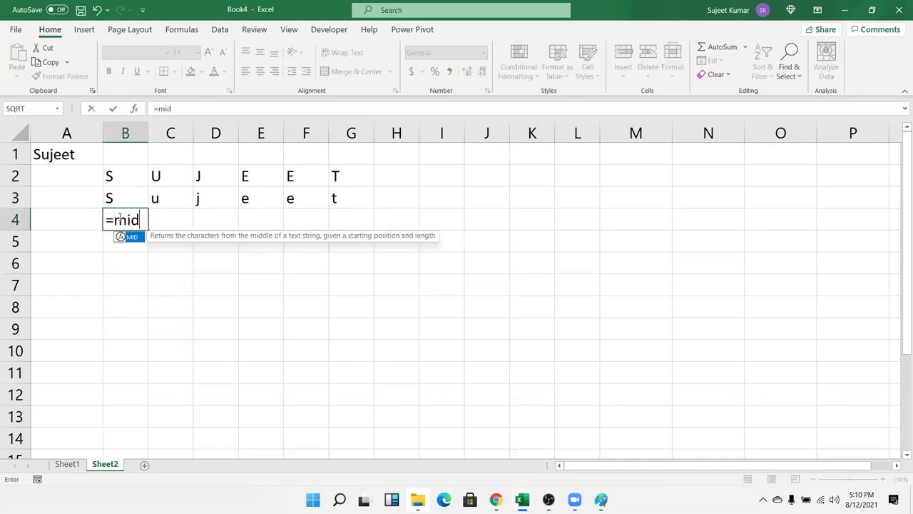
key("Tab")
left_click(70, 152)
type(",{")
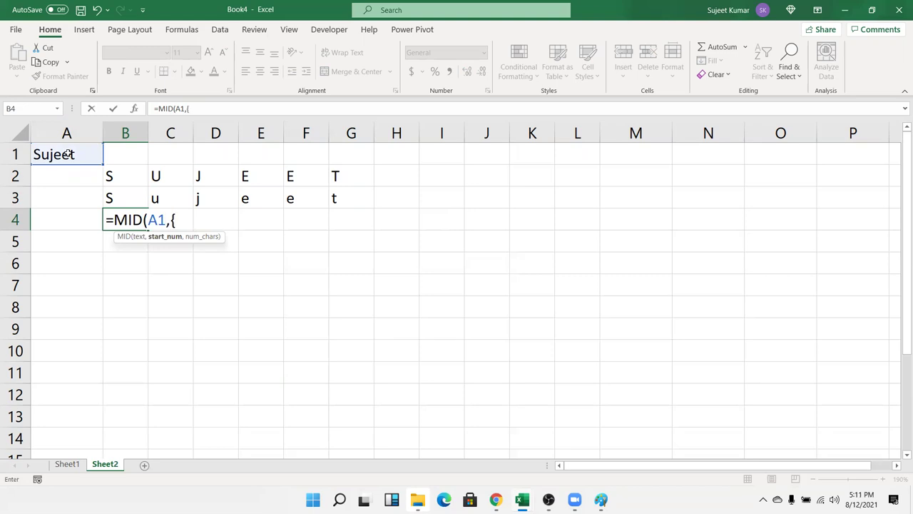
type("1,2,3,4,5,6}")
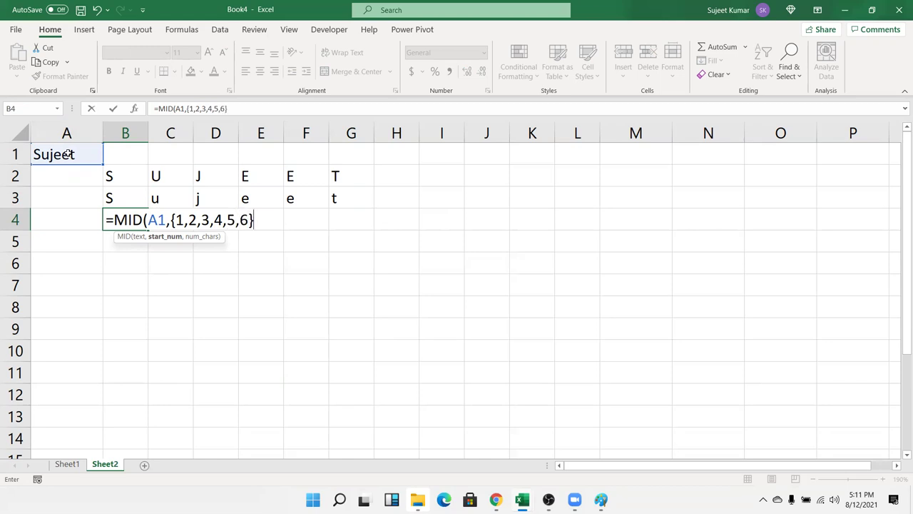
type(",1")
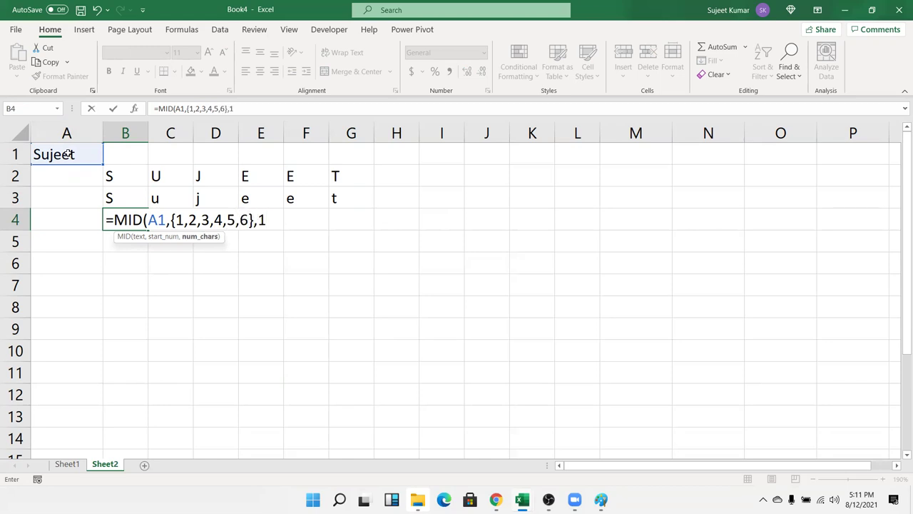
type(")")
key("Return")
key("Up")
key("Right")
key("Right")
key("Right")
key("Right")
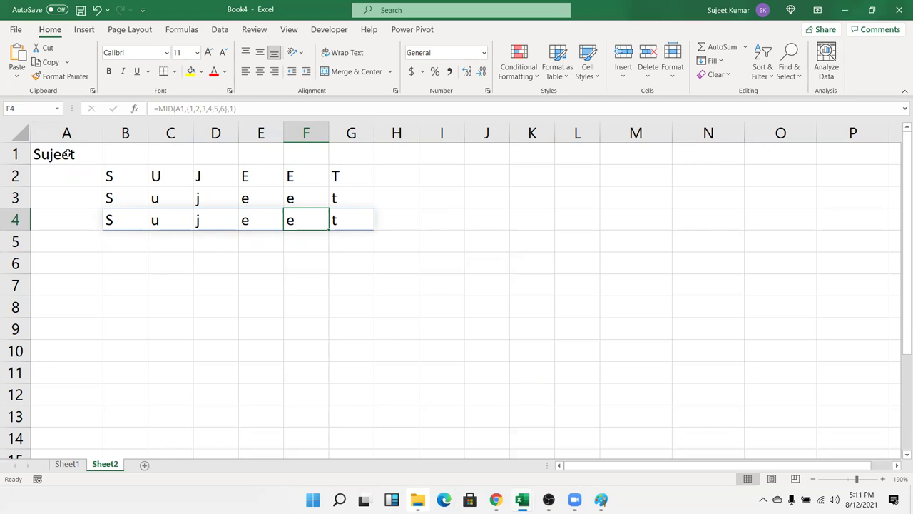
key("Up")
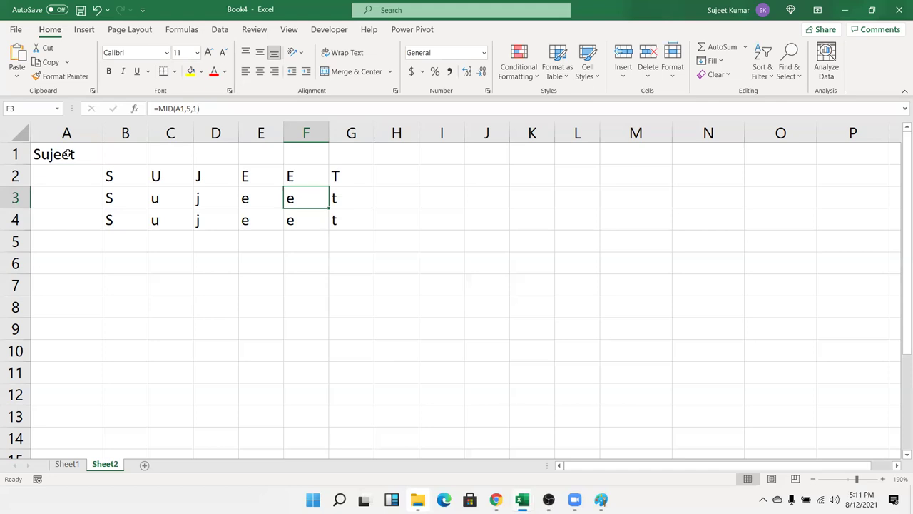
key("Right")
key("Left")
key("Left")
key("Left")
key("Left")
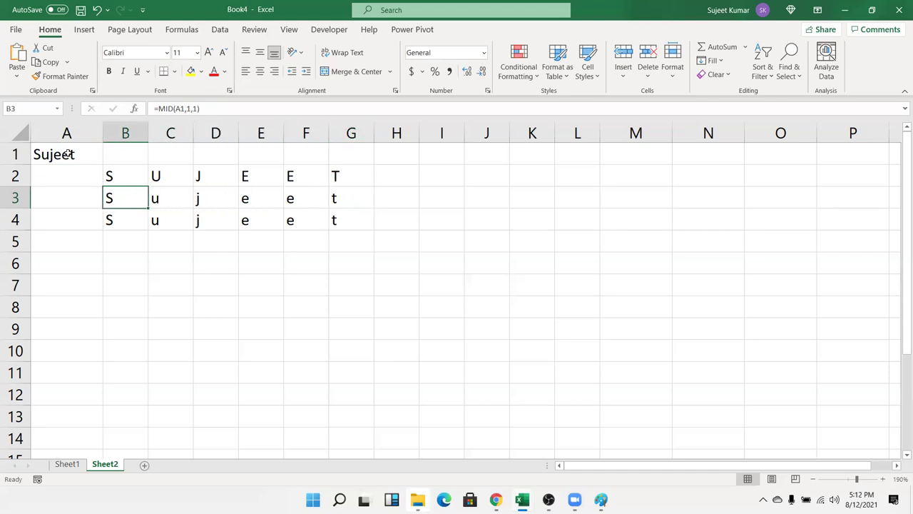
key("Down")
key("Right")
key("Right")
key("Right")
key("Right")
key("Right")
key("Left")
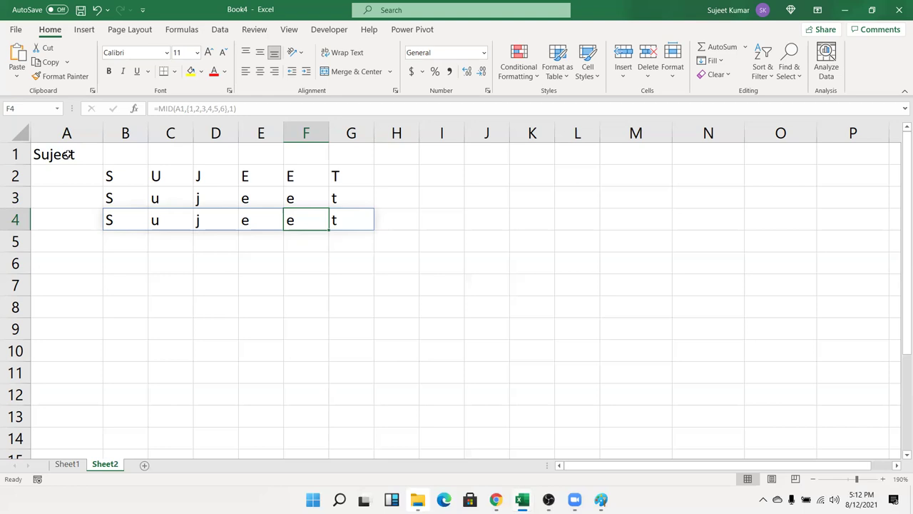
- Review the array formulas on Sheet1 and the spilled letters in row 4 of Sheet2
left_click(85, 310)
left_click(78, 465)
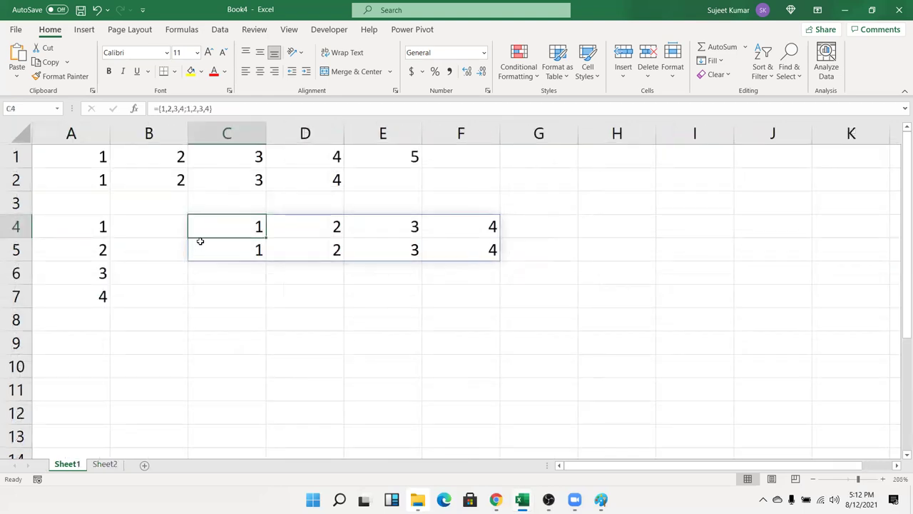
left_click(143, 179)
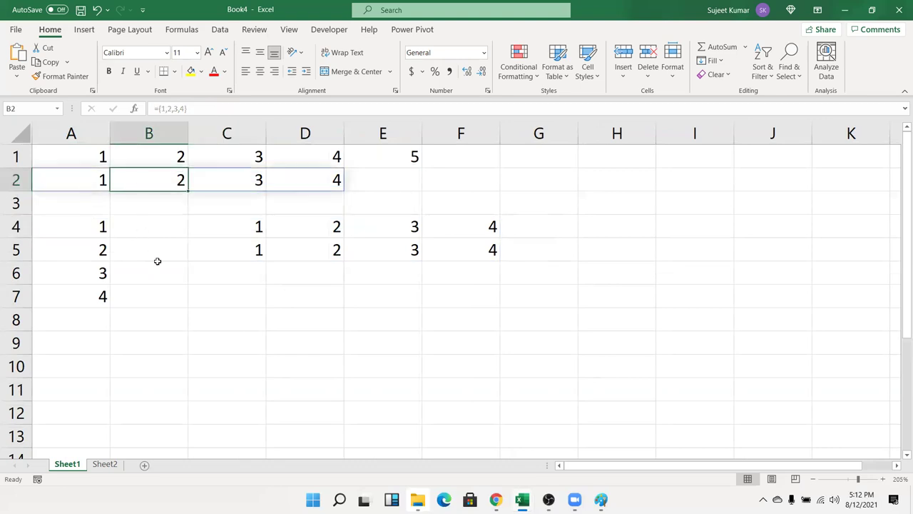
left_click(255, 252)
left_click(245, 335)
scroll(245, 334, "down", 2)
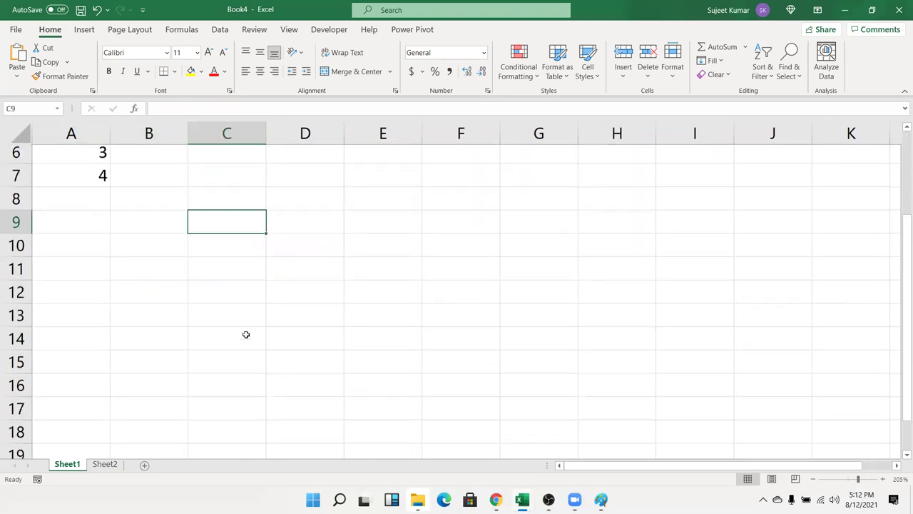
left_click(107, 463)
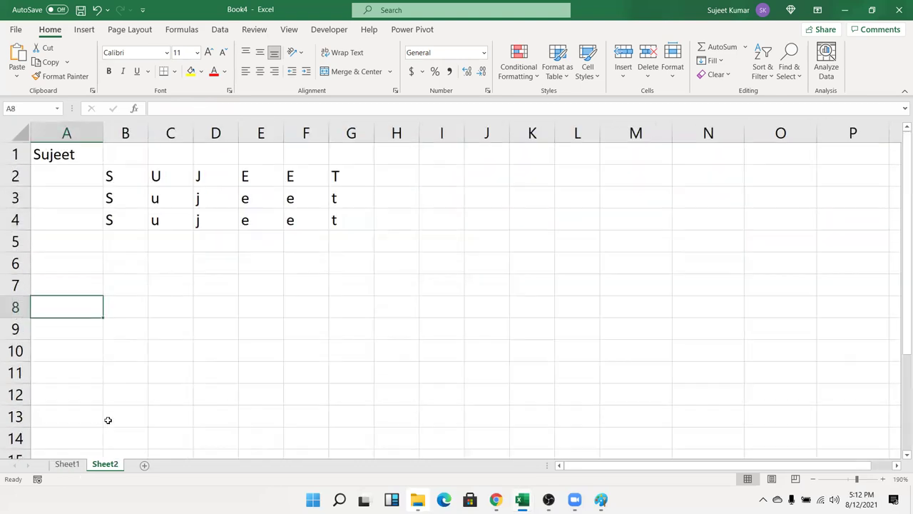
left_click_drag(129, 220, 311, 216)
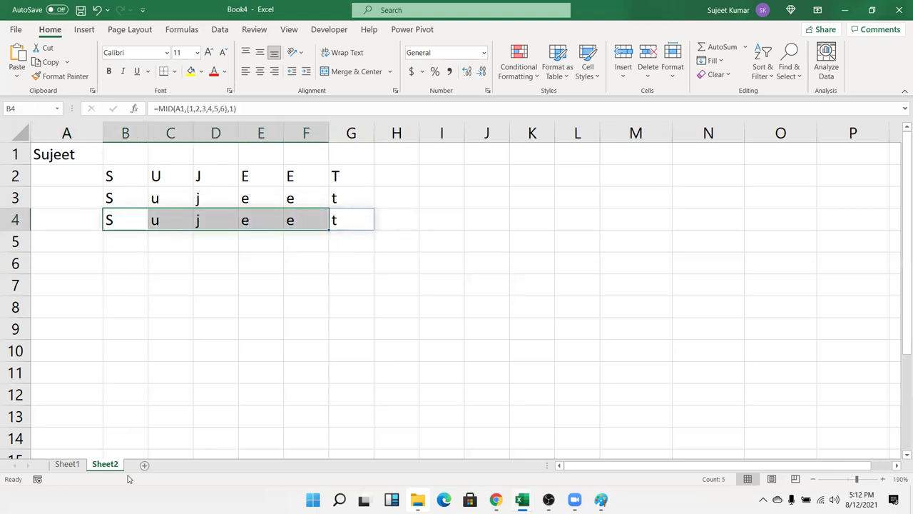
left_click(70, 465)
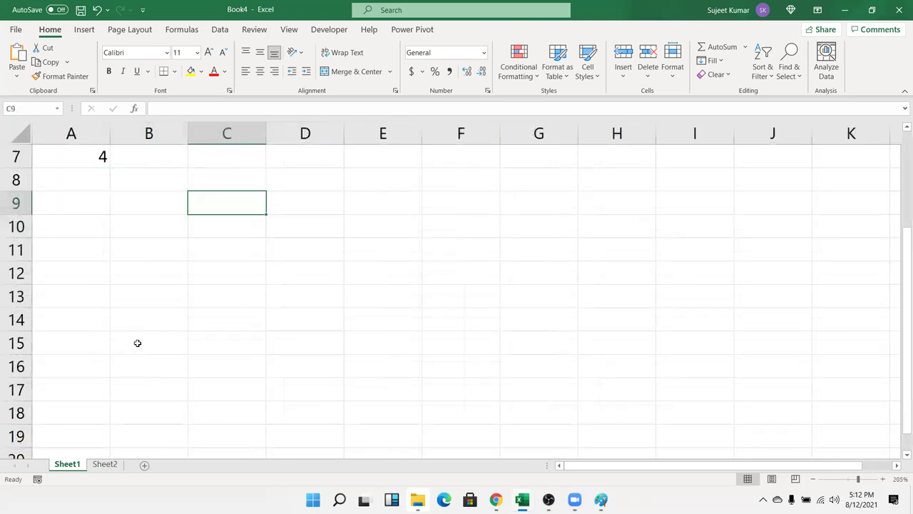
- On Sheet1, enter 25, 36, 96 and 85 across B10:E10, with a mistyped 445 in F10
left_click(159, 219)
type("25")
key("Tab")
type("3")
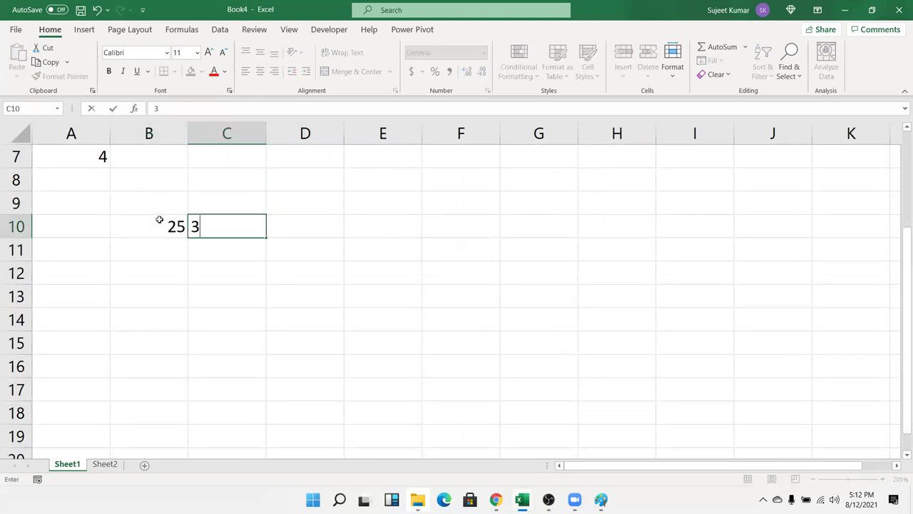
type("6")
key("Tab")
type("96\t85")
key("Tab")
type("4")
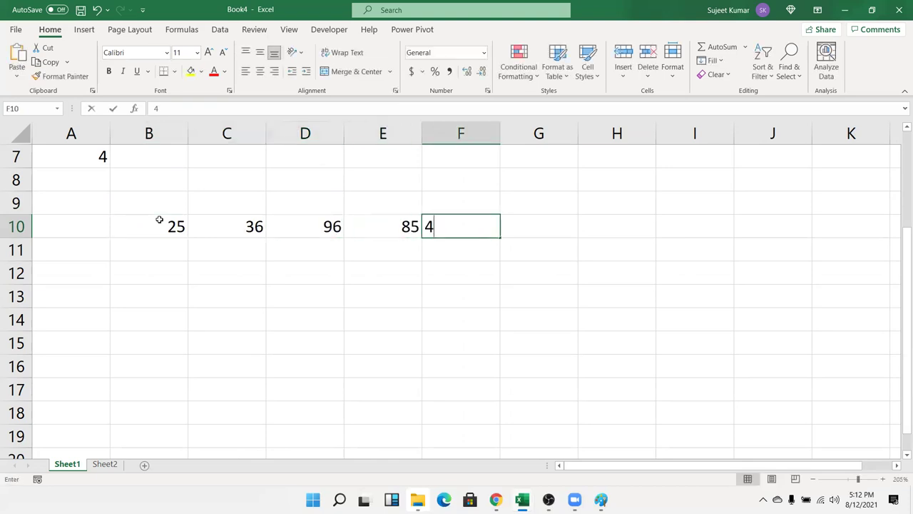
type("45")
key("Tab")
- Correct F10 to 85 and enter 65 in G10 to finish row 10
key("Left")
type("85")
key("Tab")
type("65")
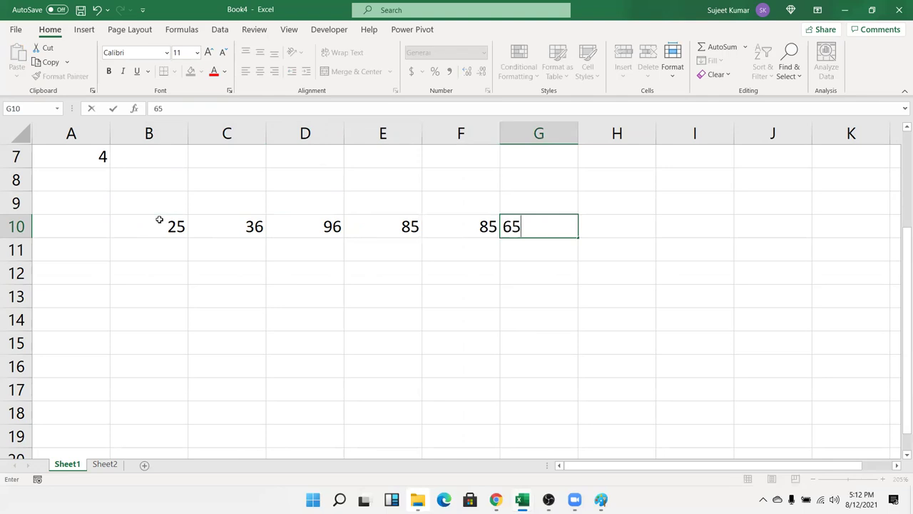
key("Tab")
key("Left")
key("Left")
key("Left")
key("Left")
key("Left")
key("Left")
key("Right")
key("Right")
key("Right")
key("Right")
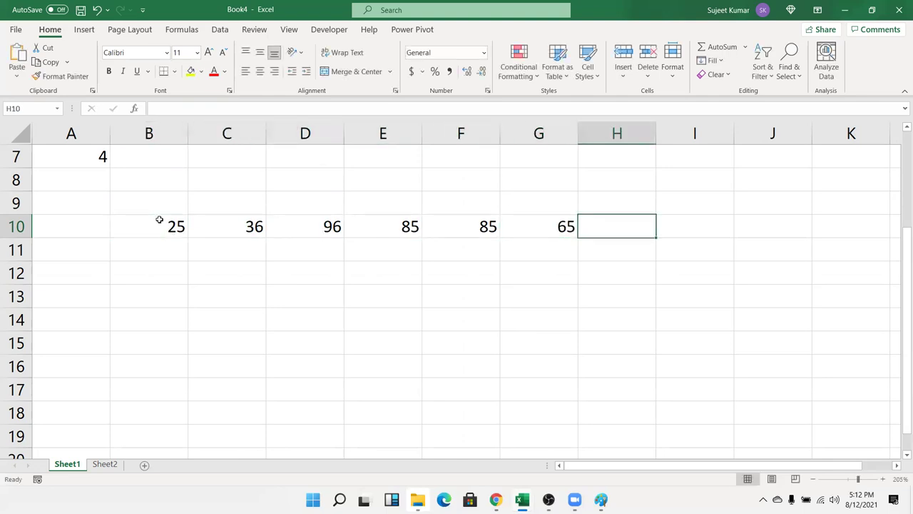
key("Down")
key("Left")
key("Right")
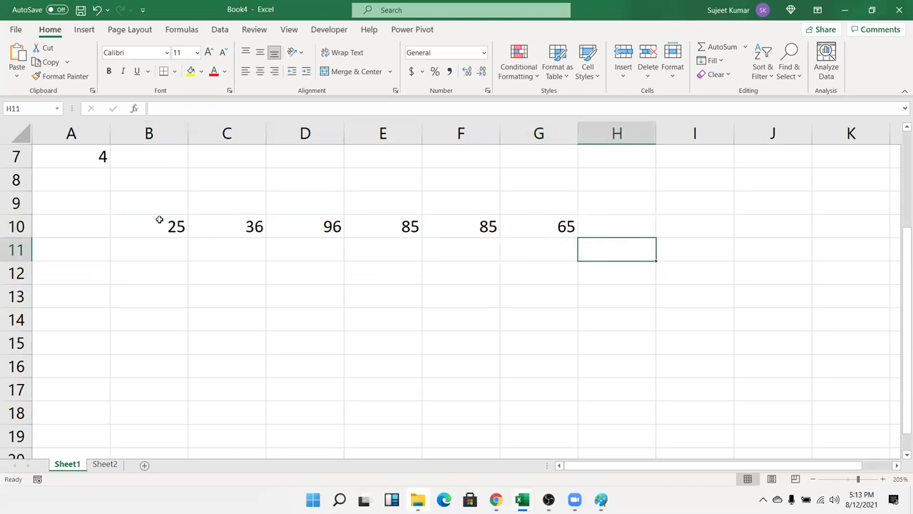
- Label H11 as x3
type("x")
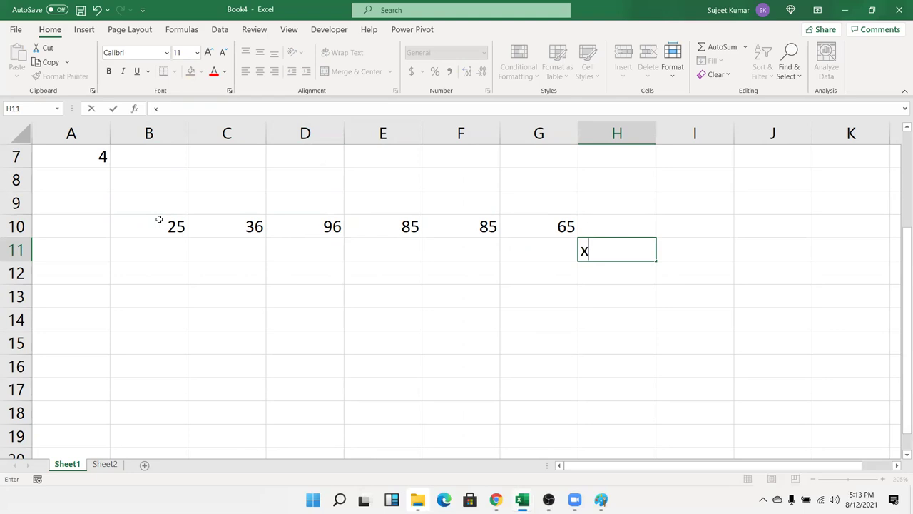
type("3")
key("Return")
key("Up")
key("Left")
key("Left")
key("Left")
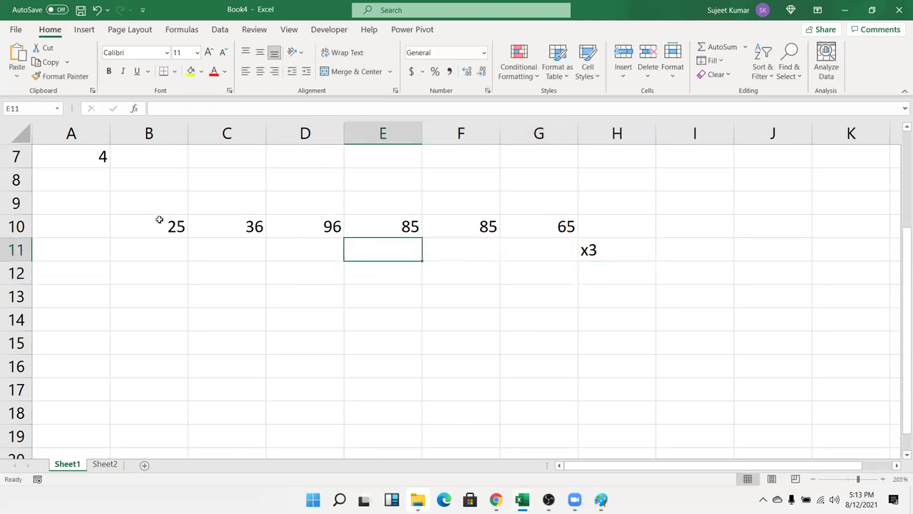
key("Left")
key("Left")
key("Left")
- Enter =B10*3 in B11 and fill it across B11:G11 with Ctrl+R
type("=")
key("Up")
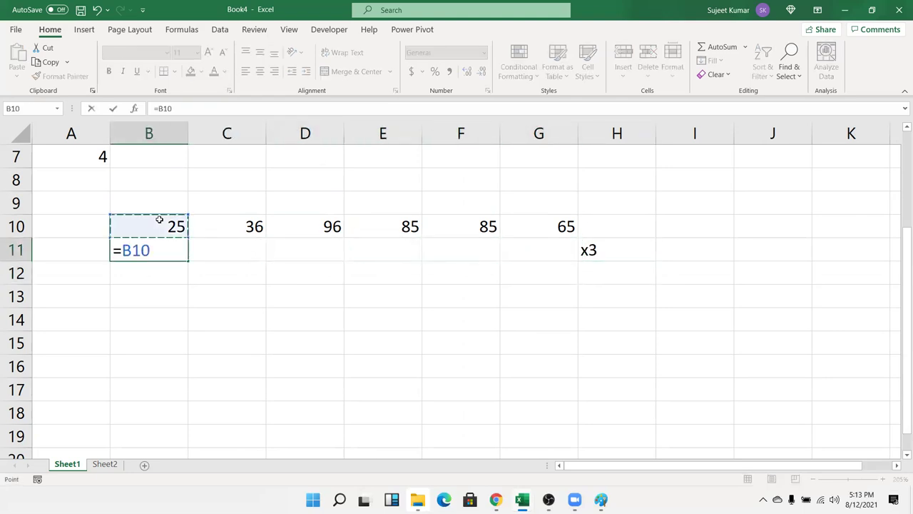
type("*3")
key("Return")
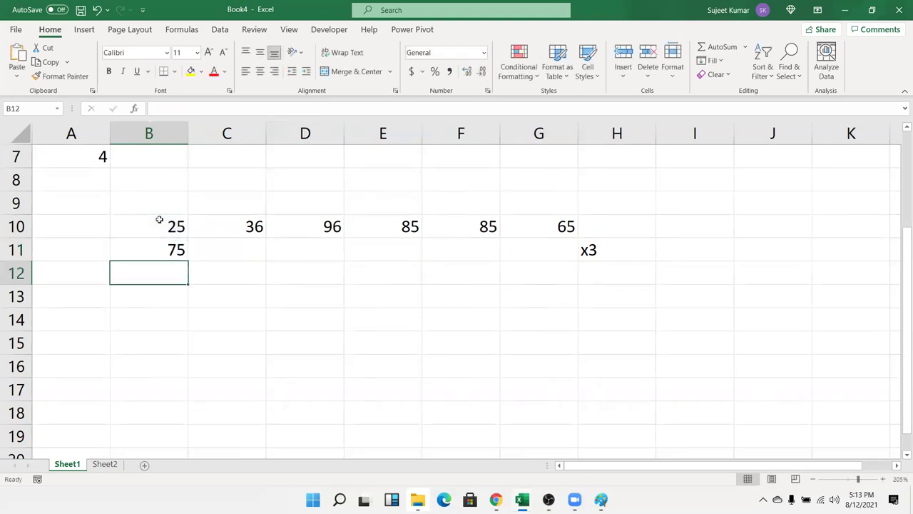
key("Up")
key("shift+Right")
key("shift+Right")
key("shift+Right")
key("shift+Right")
key("shift+Right")
key("ctrl+r")
- Enter 80 as a text label ('80) in H12
key("Right")
key("Right")
key("Right")
key("Right")
key("Right")
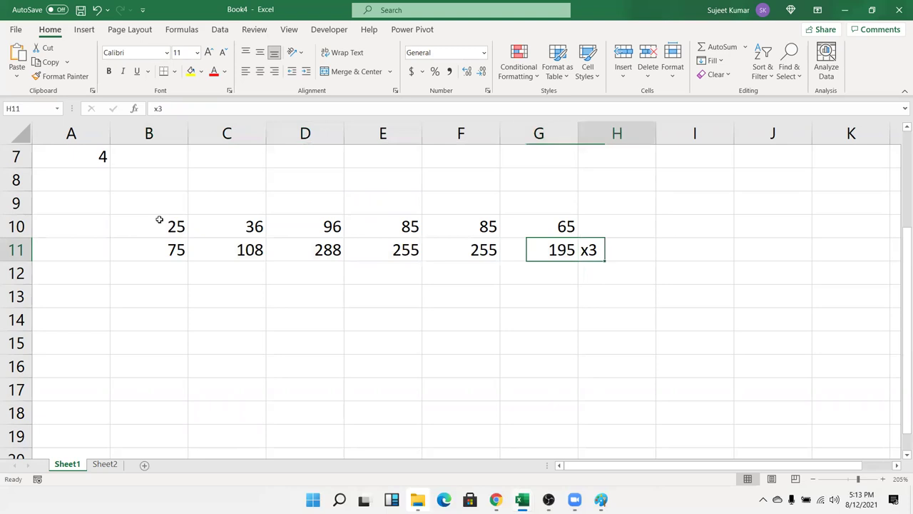
key("Return")
type("+80")
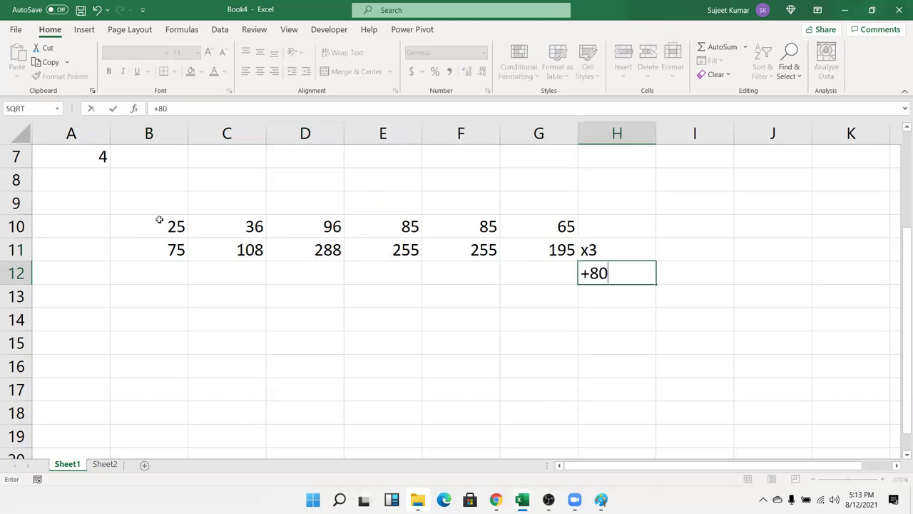
key("BackSpace")
key("BackSpace")
key("BackSpace")
type("'80")
key("Return")
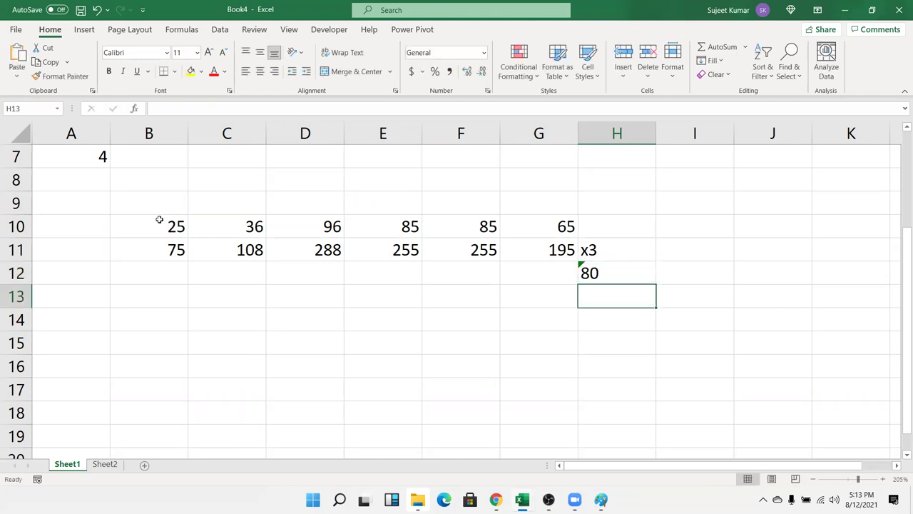
key("Up")
- Relabel H12 as +80 and fill =B11+80 across B12:G12 (155 to 275)
double_click(583, 273)
type("+")
key("Return")
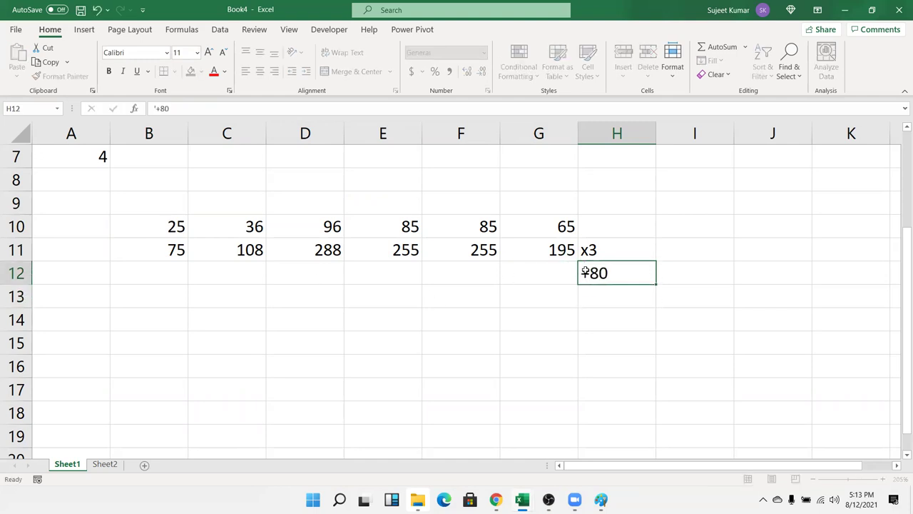
left_click(182, 272)
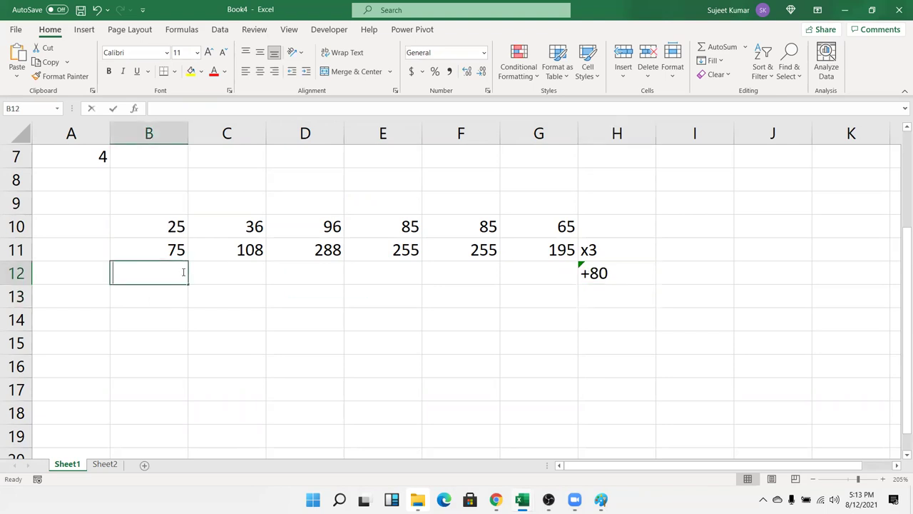
type("=")
key("Up")
type("+80")
key("Return")
left_click(182, 272)
key("shift+Right")
key("shift+Right")
key("shift+Right")
key("shift+Right")
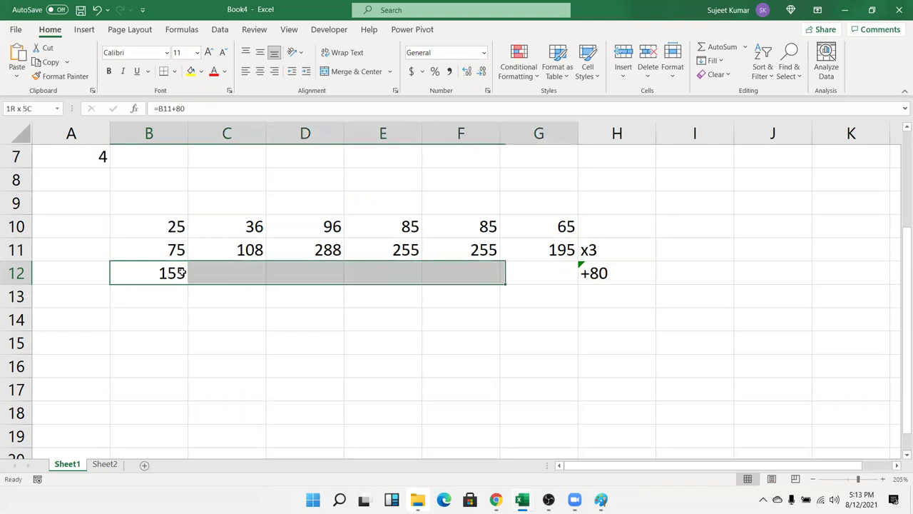
key("shift+Right")
key("ctrl+r")
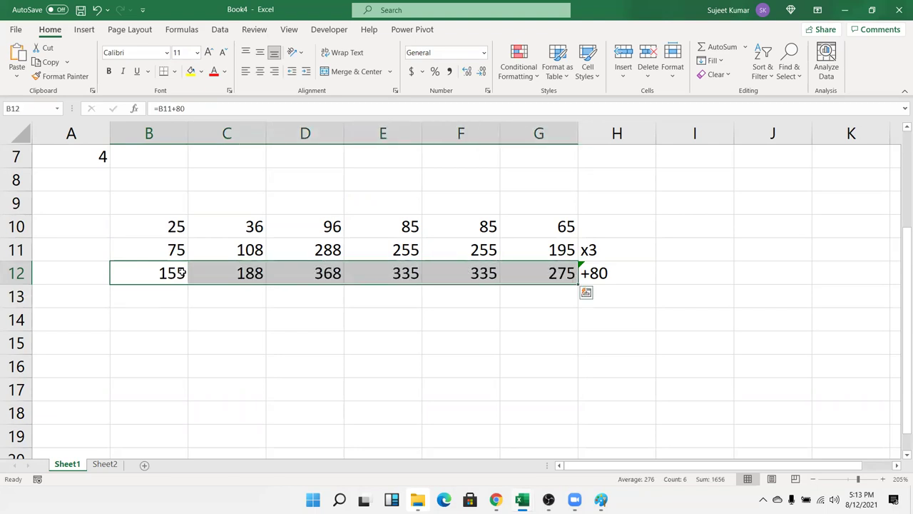
- Label H13 as 10%
left_click(624, 293)
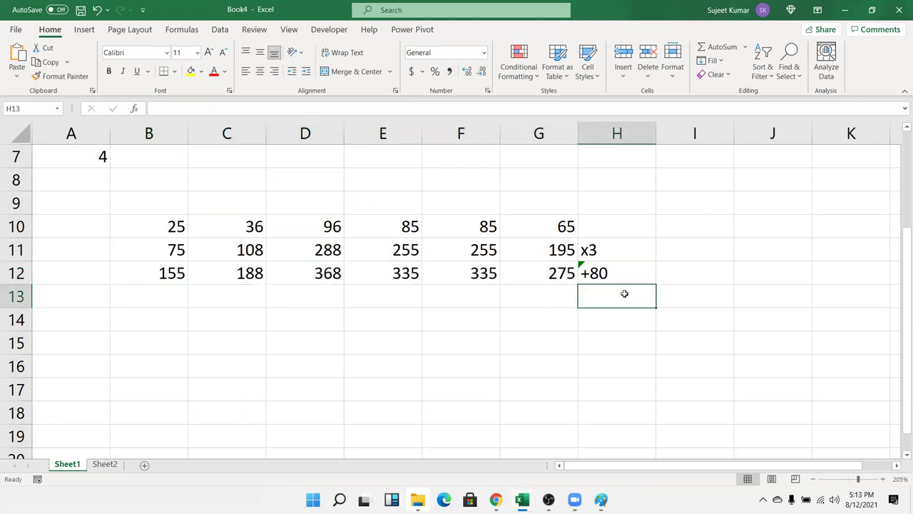
type("10")
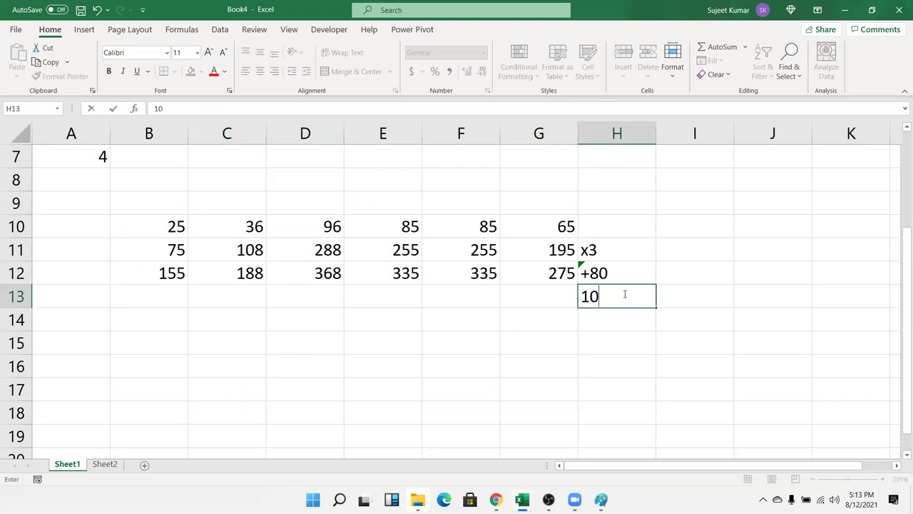
type("%")
key("Return")
key("Up")
key("Left")
key("Left")
key("Left")
key("Left")
key("Left")
key("Left")
- Enter =B12*10% in B13 and fill it across B13:G13 (15.5 to 27.5)
type("=")
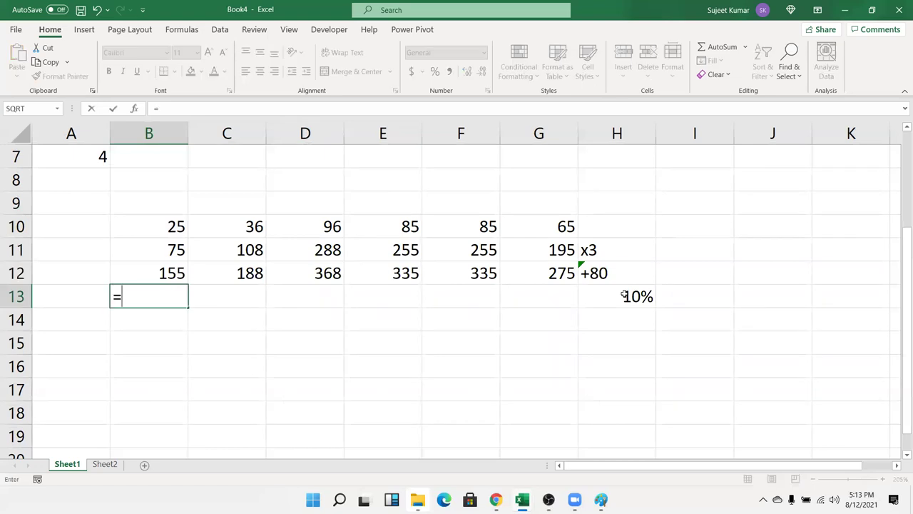
key("Up")
type("*18")
key("BackSpace")
type("0%")
key("ctrl+Return")
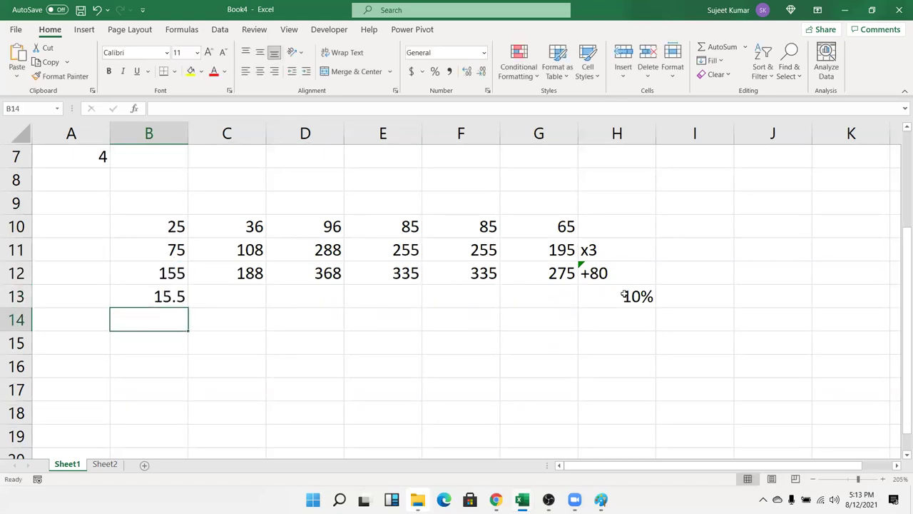
key("shift+Right")
key("shift+Right")
key("shift+Right")
key("shift+Right")
key("shift+Right")
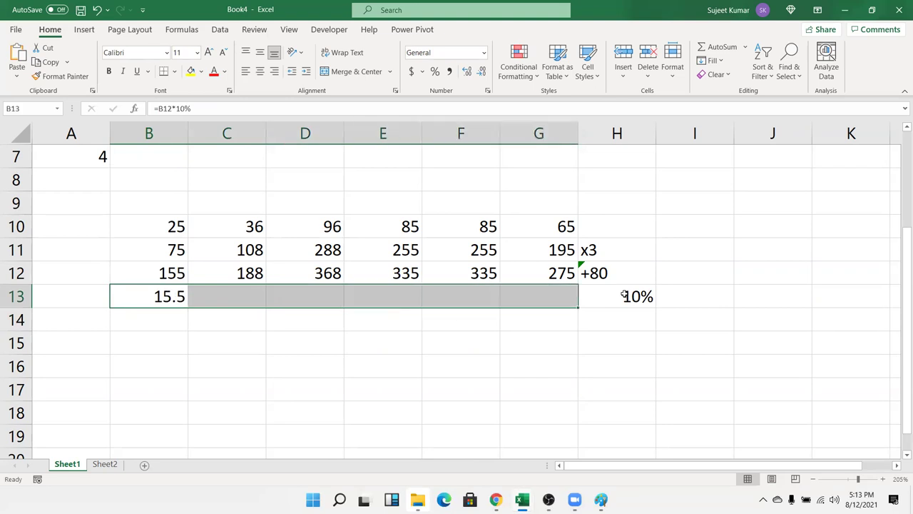
key("ctrl+r")
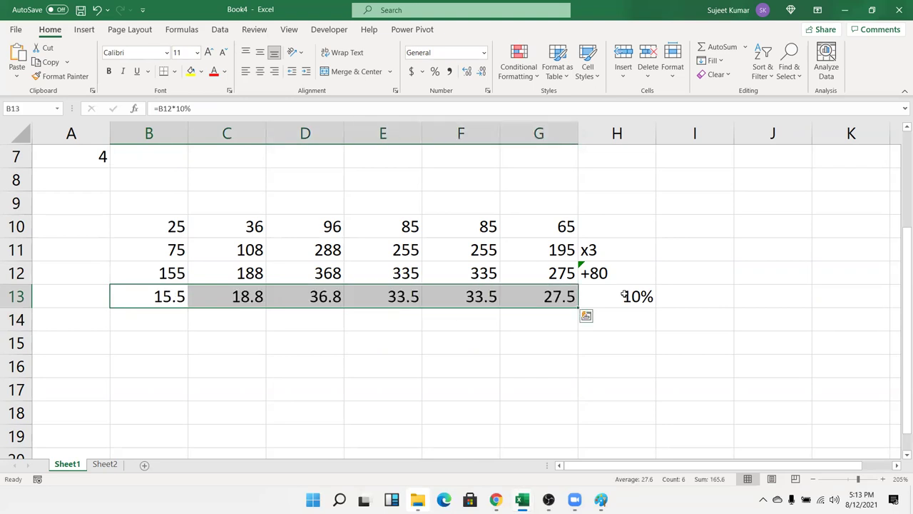
key("shift+Left")
key("shift+Left")
key("shift+Left")
key("Right")
key("Right")
key("Right")
key("Right")
key("Right")
key("Right")
key("Right")
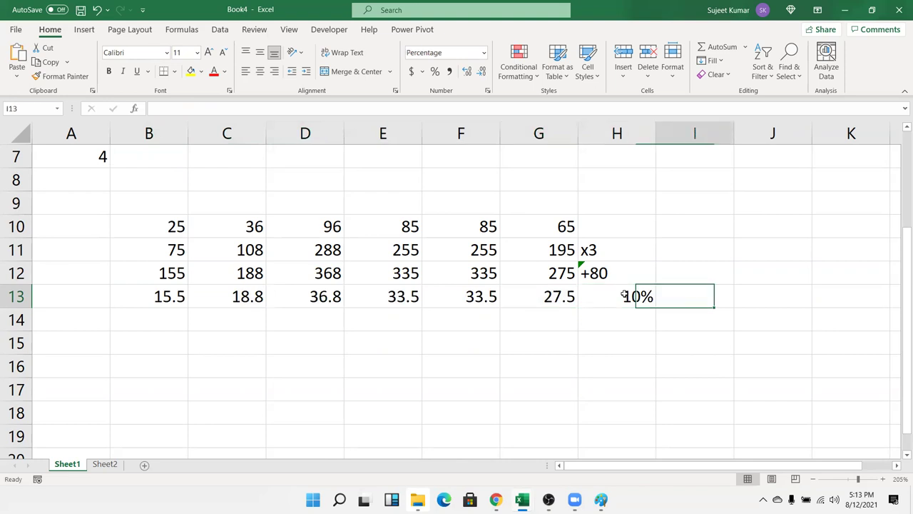
key("Down")
key("Left")
- Label H14 as /2, discarding an accidental '100 entry
type("'")
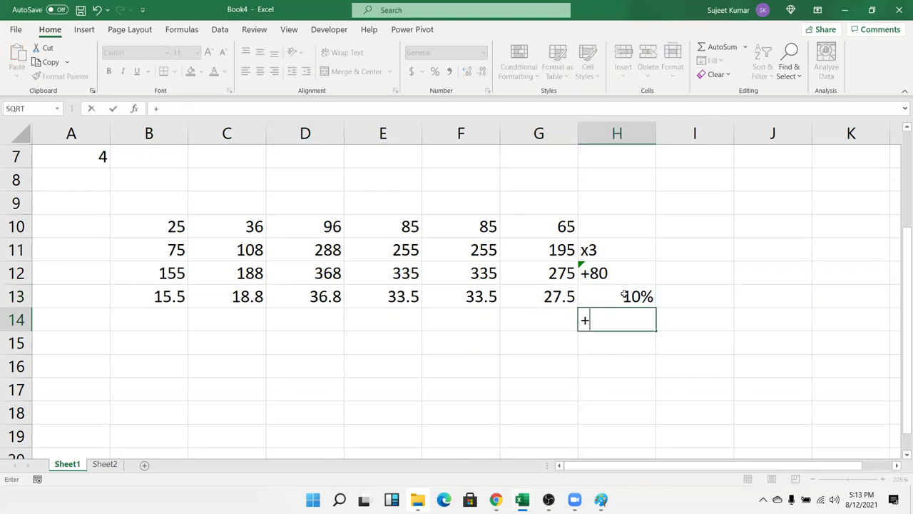
type("100")
key("Escape")
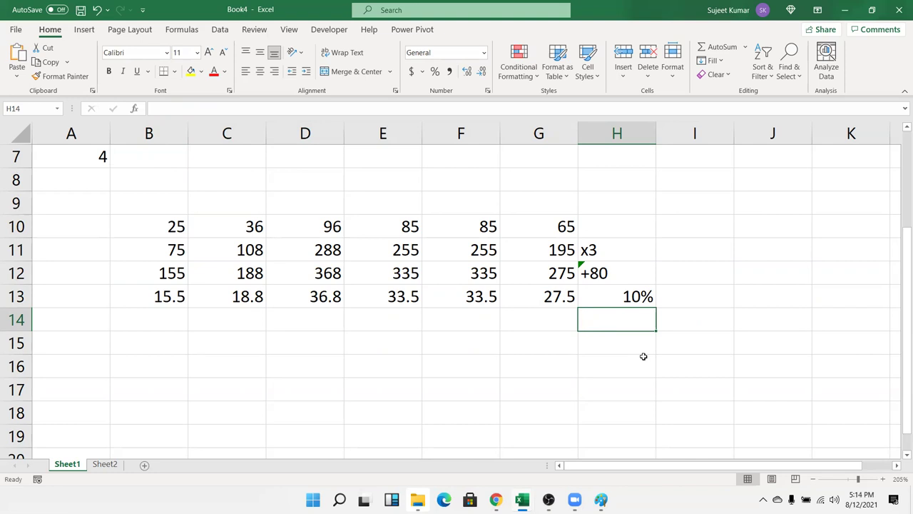
type("/")
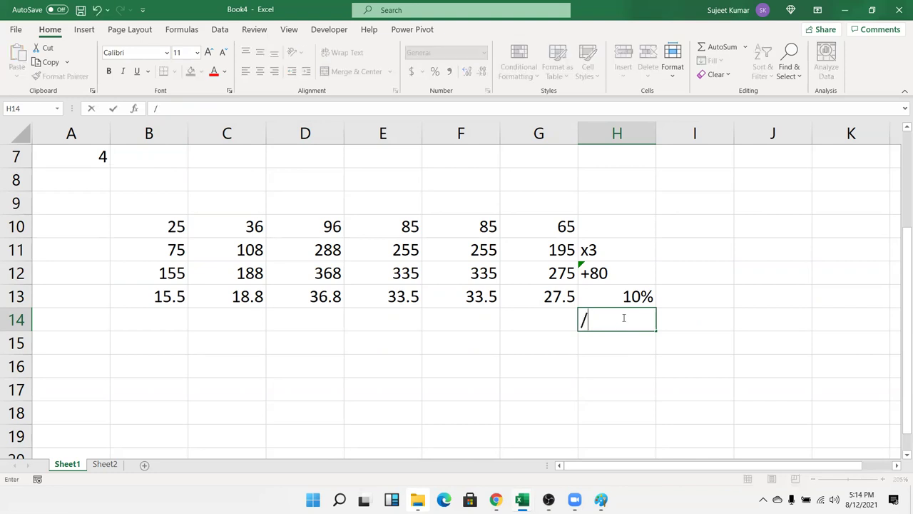
type("2")
key("Return")
key("Up")
key("Left")
key("Left")
key("Left")
key("Left")
key("Left")
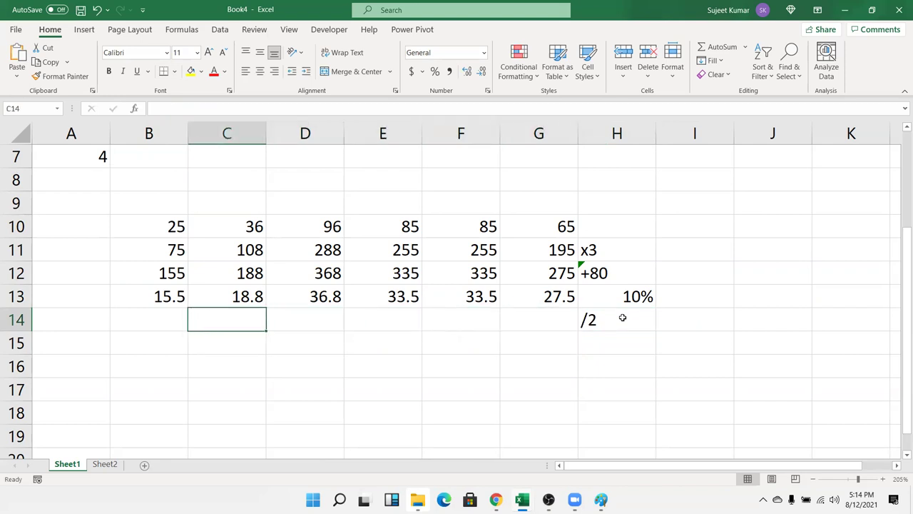
key("Left")
- Enter =B13/2 in B14 and fill it across B14:G14 (7.75 to 13.75)
type("=")
key("Up")
type("/")
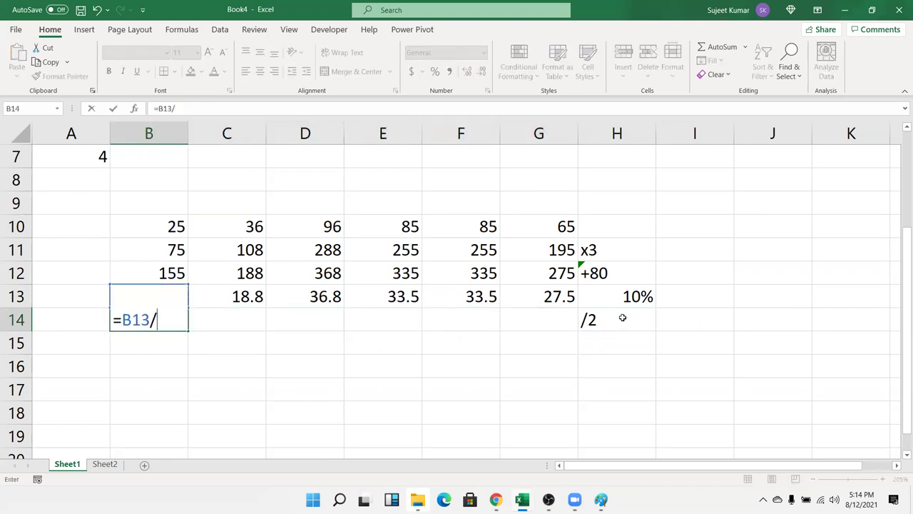
type("2")
key("Return")
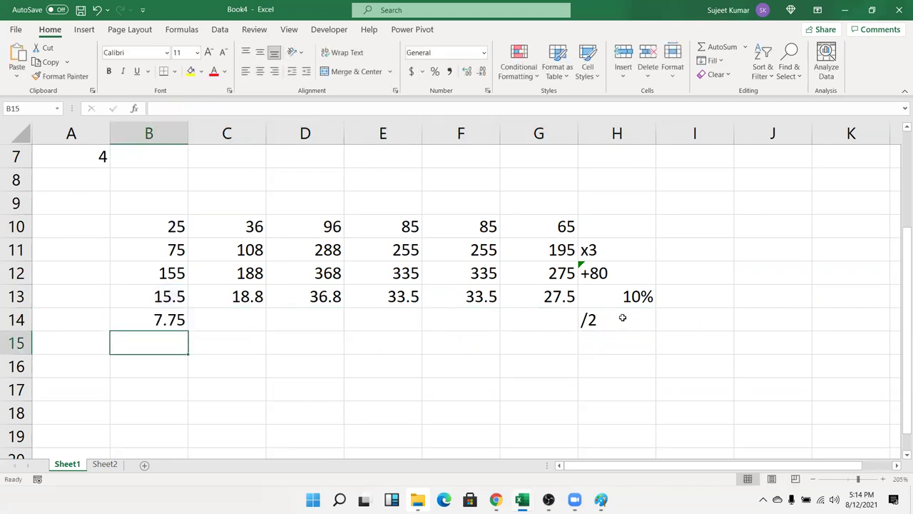
key("Up")
key("shift+Right")
key("shift+Right")
key("shift+Right")
key("shift+Right")
key("shift+Right")
key("ctrl+r")
key("Right")
key("Right")
key("Right")
key("Right")
key("Right")
key("Right")
key("Right")
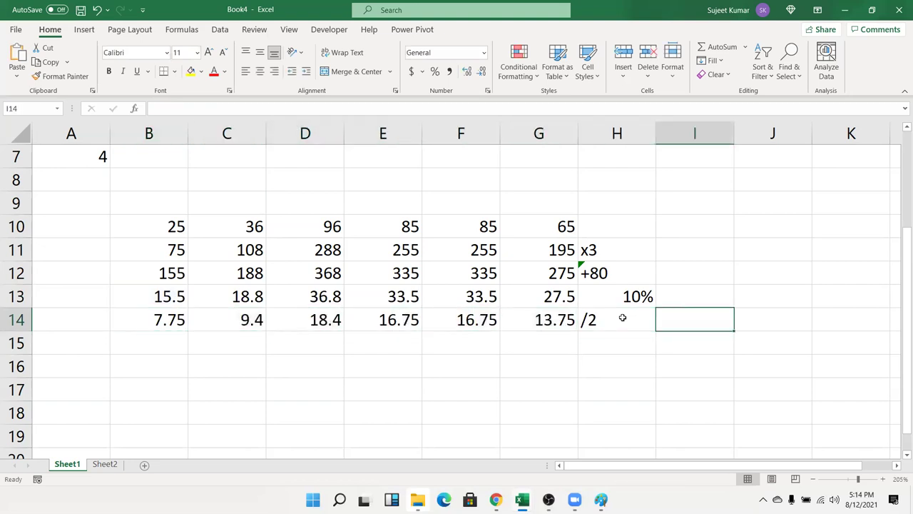
key("Down")
key("Left")
- Enter =SUM(B14:G14) in H15, giving 82.8
type("=sum")
key("Tab")
key("Up")
key("Left")
key("shift+Left")
key("shift+Left")
key("shift+Left")
key("shift+Left")
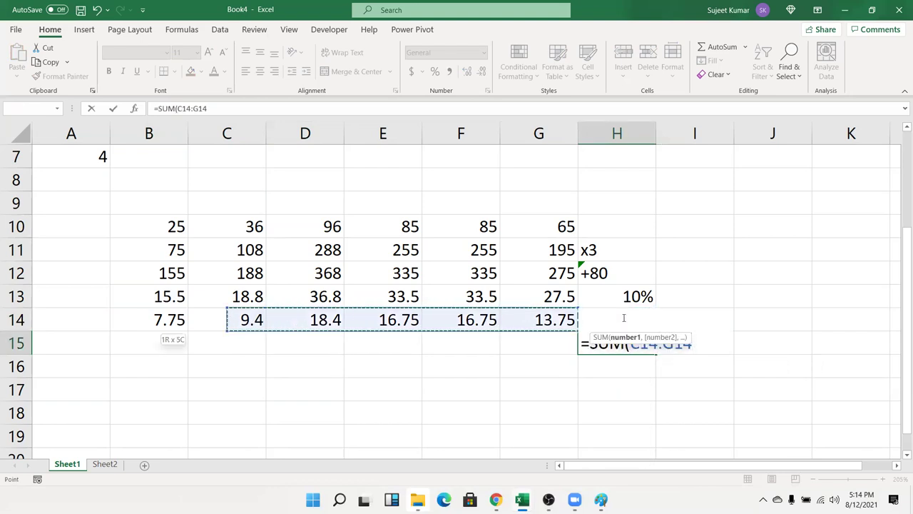
key("shift+Left")
key("shift+Left")
key("Return")
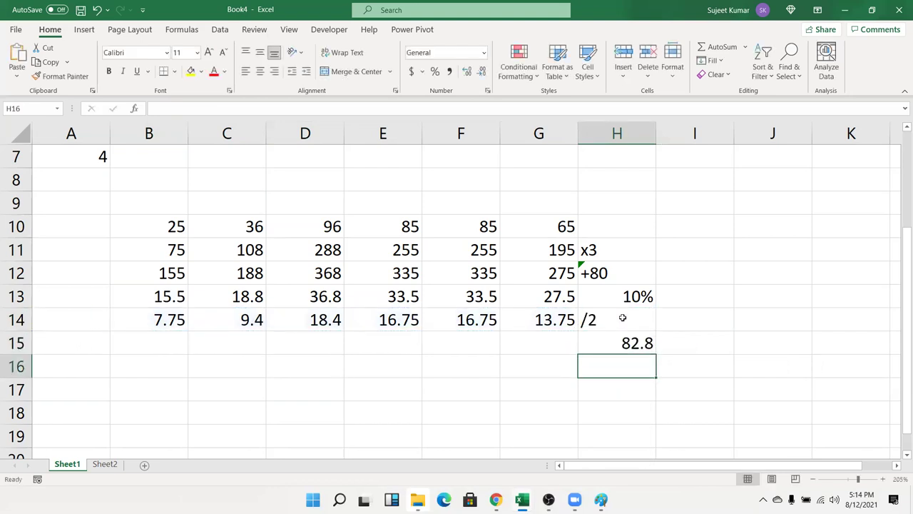
key("Up")
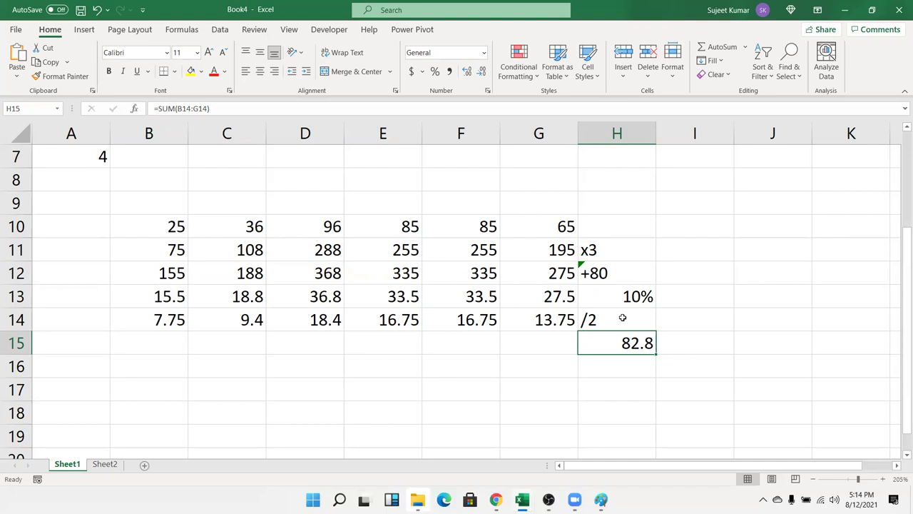
- Enter =SUM(B10:G10*3+80*10%/2) in H10, which returns 1200
left_click(619, 220)
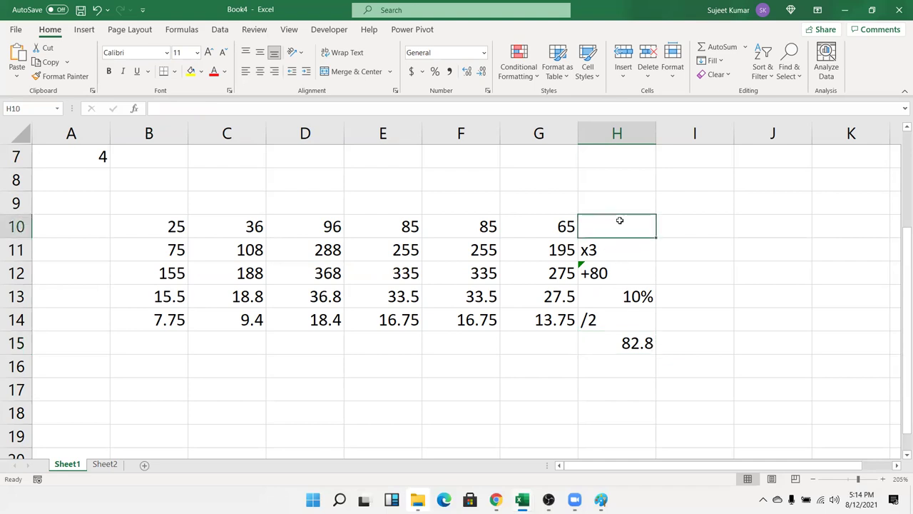
type("=")
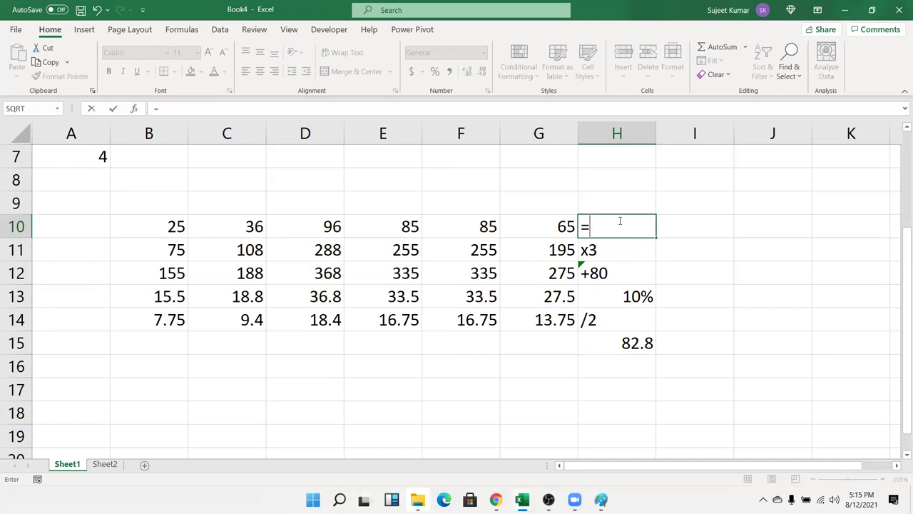
type("sum")
key("Tab")
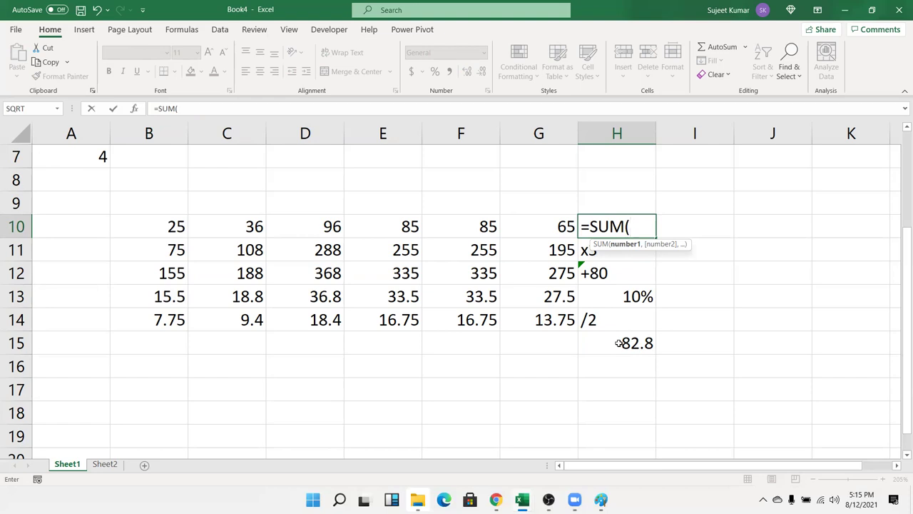
mouse_move(164, 226)
left_mouse_down()
mouse_move(373, 236)
mouse_move(511, 229)
left_mouse_up()
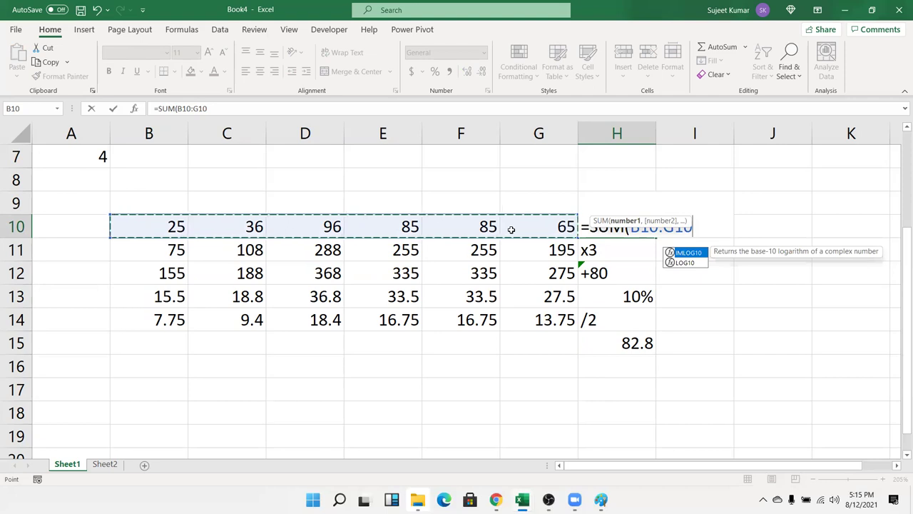
type("*3")
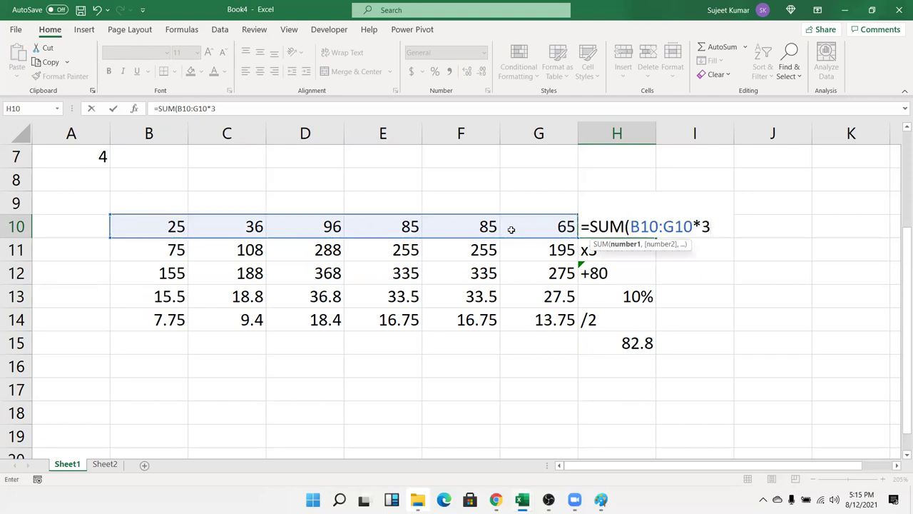
type("+80")
type("*10%/2")
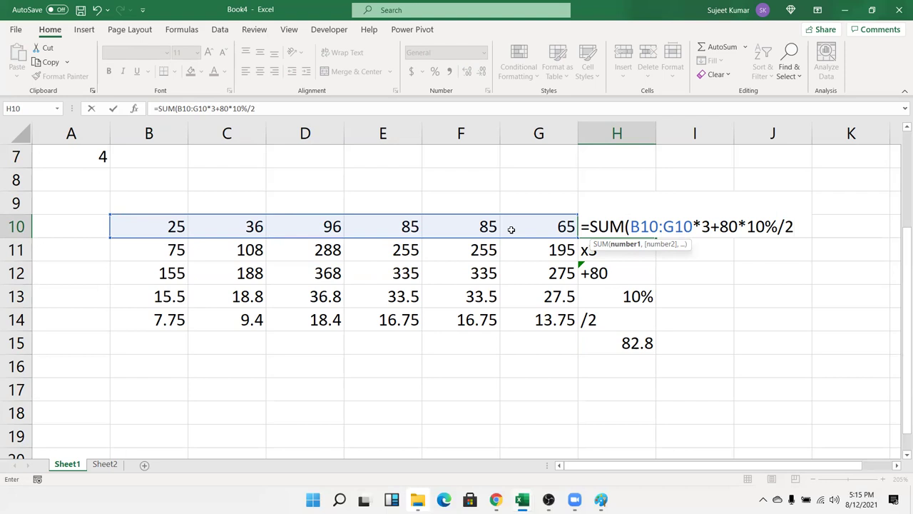
key("Return")
key("Up")
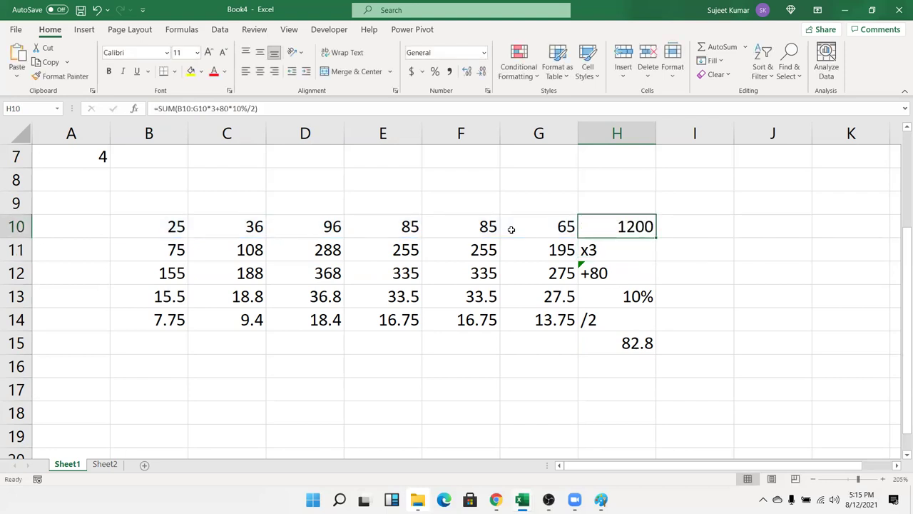
key("Down")
key("Down")
key("Down")
key("Down")
key("Down")
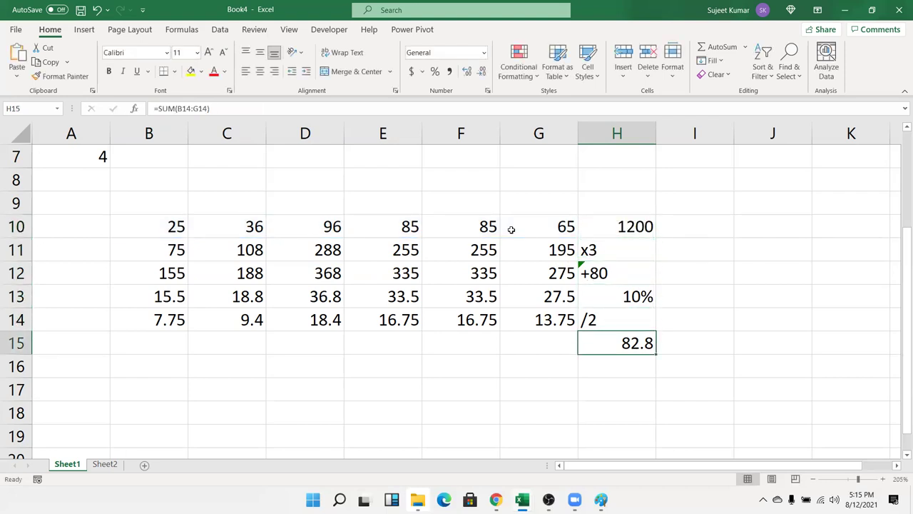
- Edit H10 to wrap B10:G10 and the *3 term in parentheses
key("Up")
key("Up")
key("Up")
key("Up")
key("Up")
key("F2")
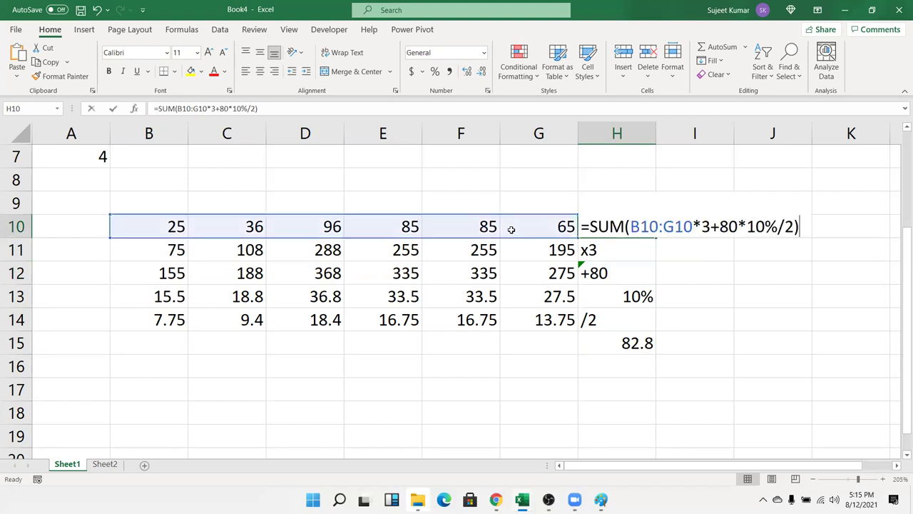
key("Left")
key("Left")
key("Left")
key("Left")
key("Left")
key("Left")
key("Left")
key("Left")
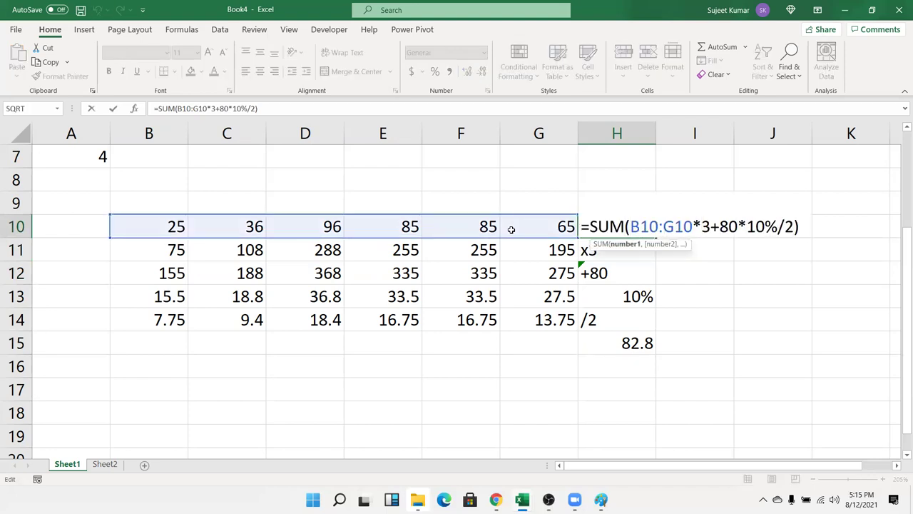
type("(")
key("Right")
key("Right")
key("Right")
key("Right")
type(")")
key("Left")
key("Left")
key("Left")
key("Left")
key("Left")
key("Left")
key("Left")
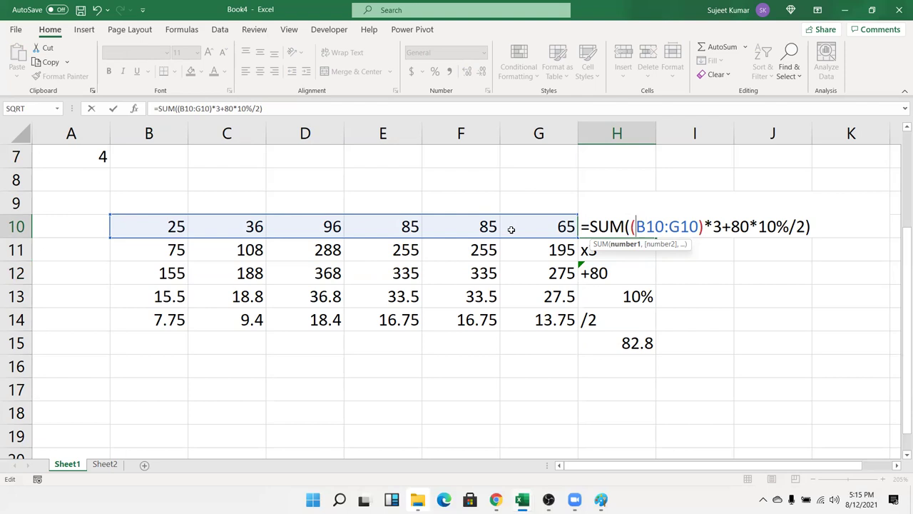
key("Left")
type("(")
left_click(729, 227)
type(")")
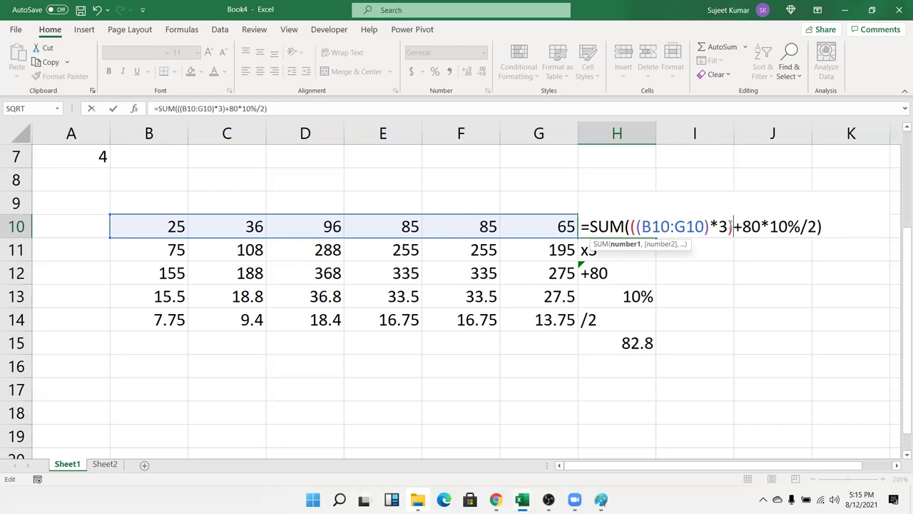
- Add parentheses around the +80 and *10% terms, making H10 return 82.8
left_click(640, 226)
type("(")
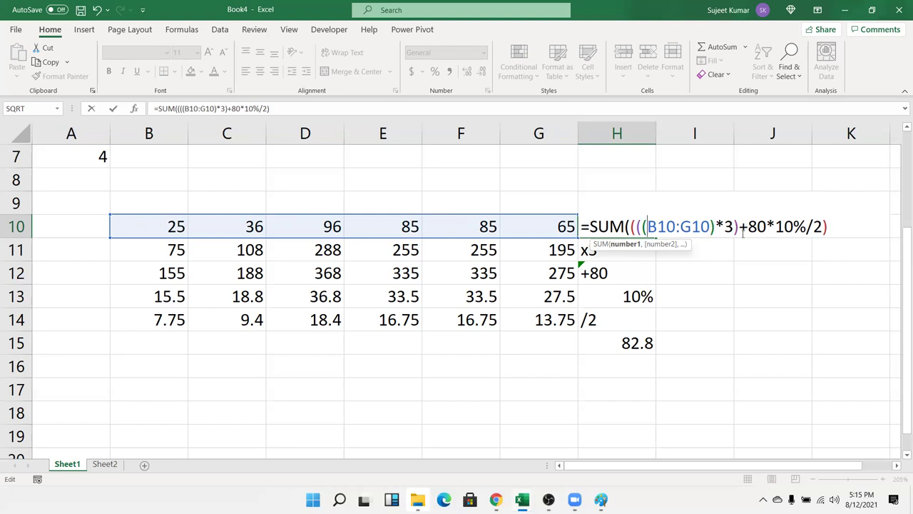
left_click(766, 227)
type(")")
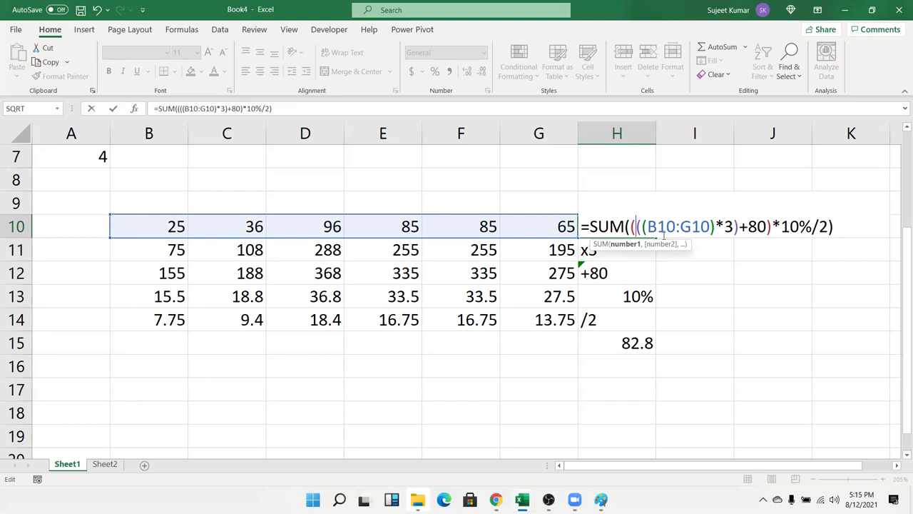
type("(")
left_click(811, 233)
type(")")
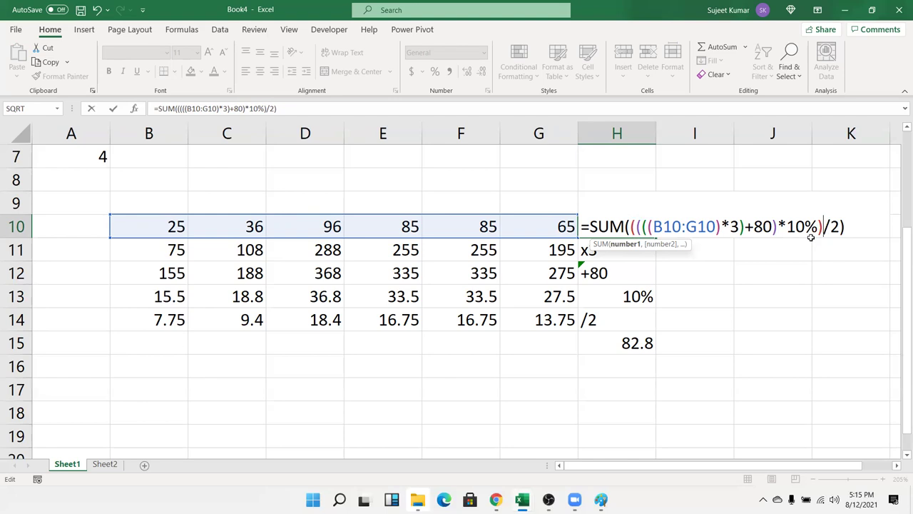
key("Return")
key("Up")
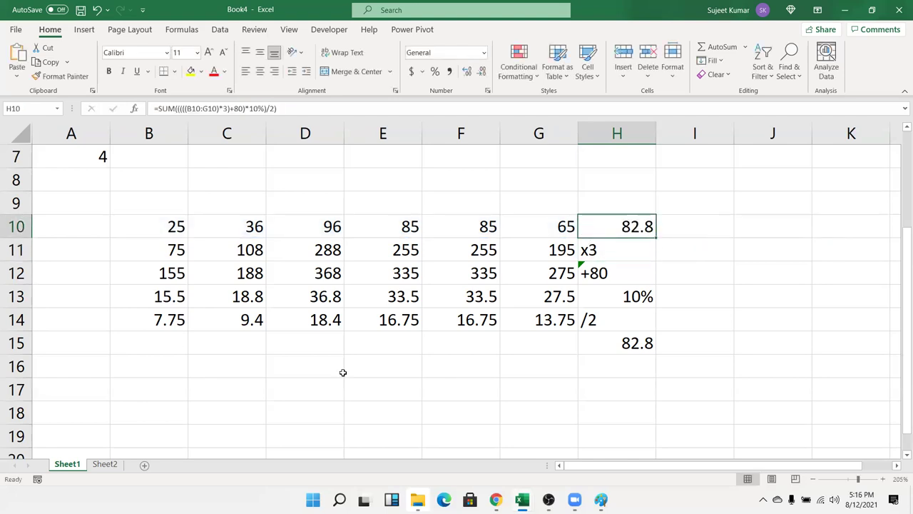
- Select the worked results B11:G14, then open H10's SUM formula and commit it unchanged
left_click_drag(171, 251, 529, 319)
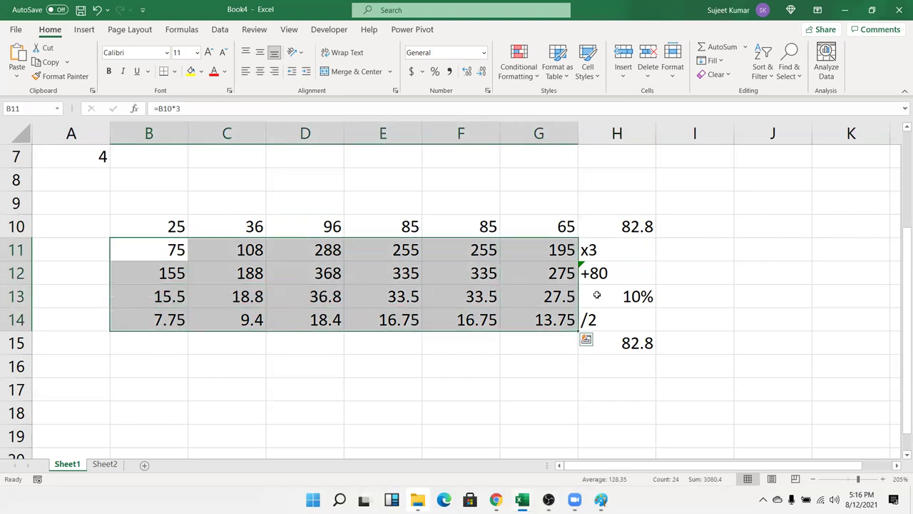
double_click(636, 230)
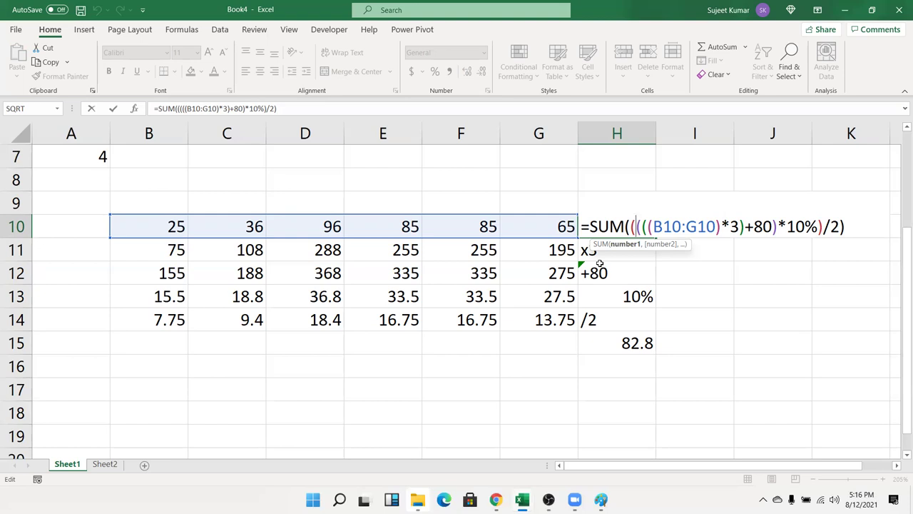
key("Return")
key("Up")
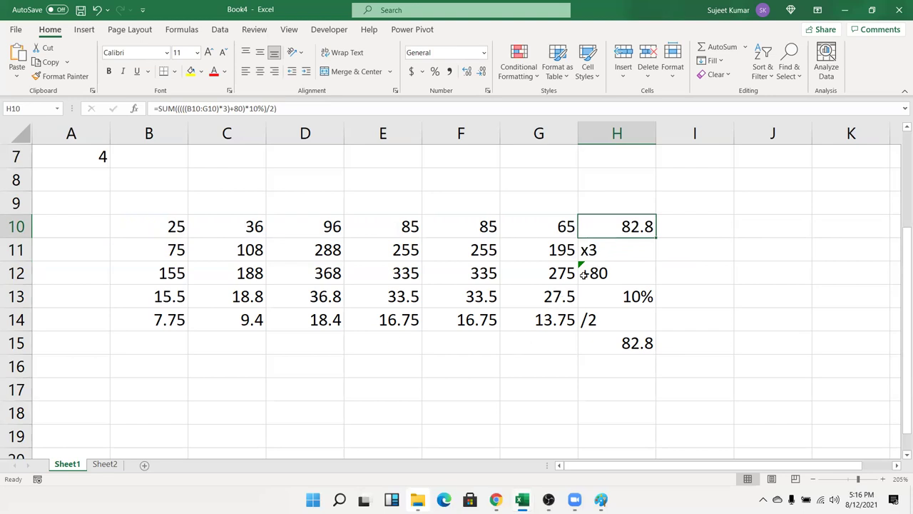
- Re-enter H10 as an array formula, then undo it back to the plain SUM result 82.8
key("F2")
key("ctrl+shift+Return")
key("ctrl+z")
scroll(501, 289, "up", 2)
scroll(504, 275, "down", 3)
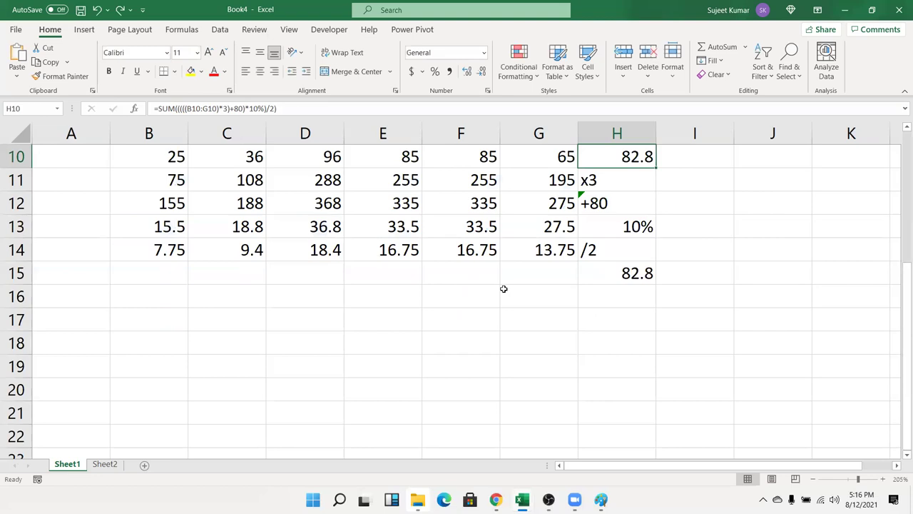
scroll(329, 257, "up", 2)
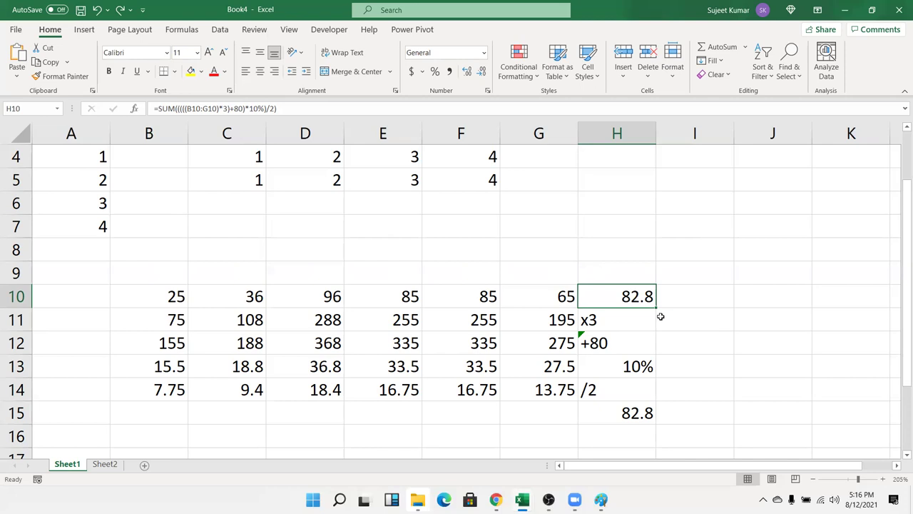
scroll(449, 207, "down", 3)
scroll(254, 337, "up", 1)
scroll(208, 336, "down", 1)
scroll(123, 225, "down", 1)
scroll(123, 226, "up", 1)
- Enter the quantities 52, 52, 30, 33 in A16:A19
left_click(100, 220)
type("52")
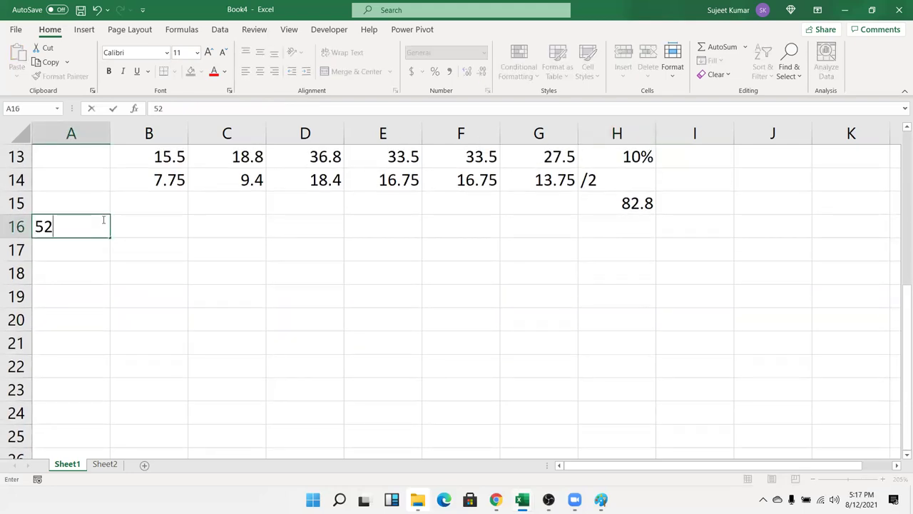
key("Return")
type("52")
key("Return")
type("30")
key("Return")
type("33")
key("Return")
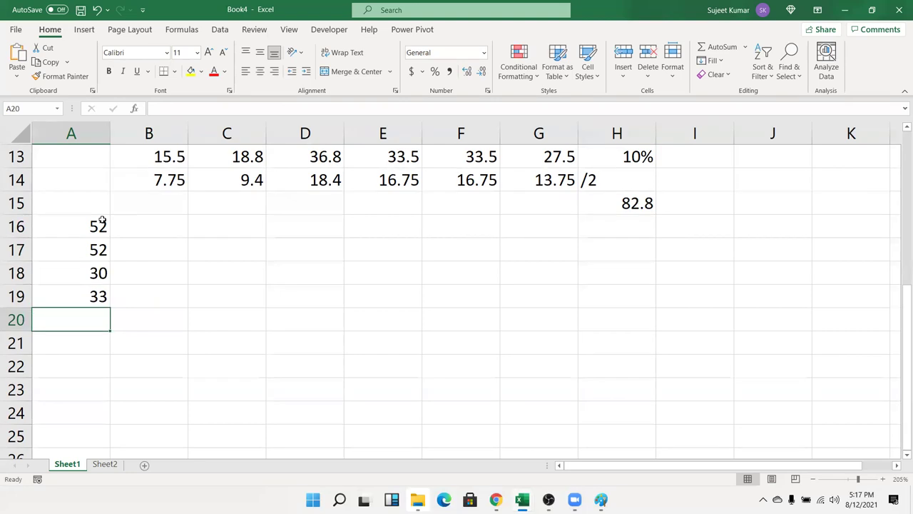
- Add the headers Qty in A15 and MRP in B15
key("Up")
key("Up")
key("Up")
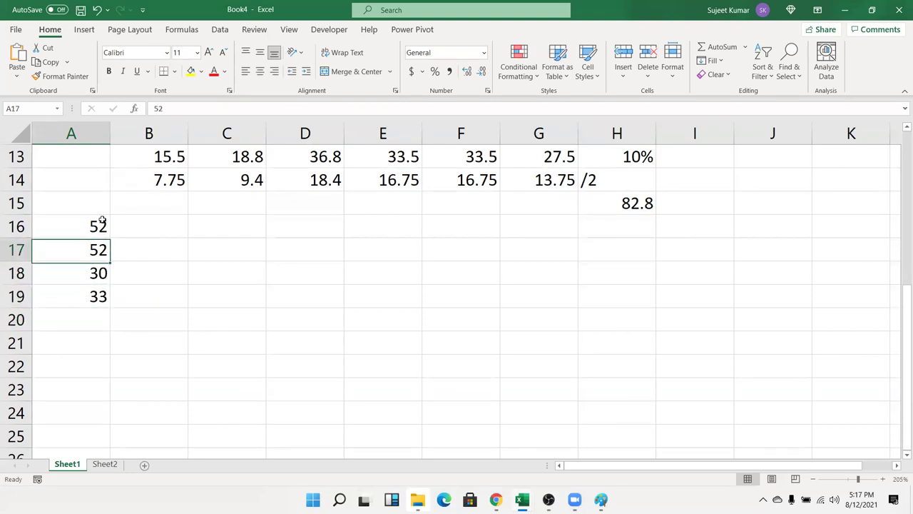
key("Up")
key("Up")
type("Qty")
key("Tab")
type("MRP")
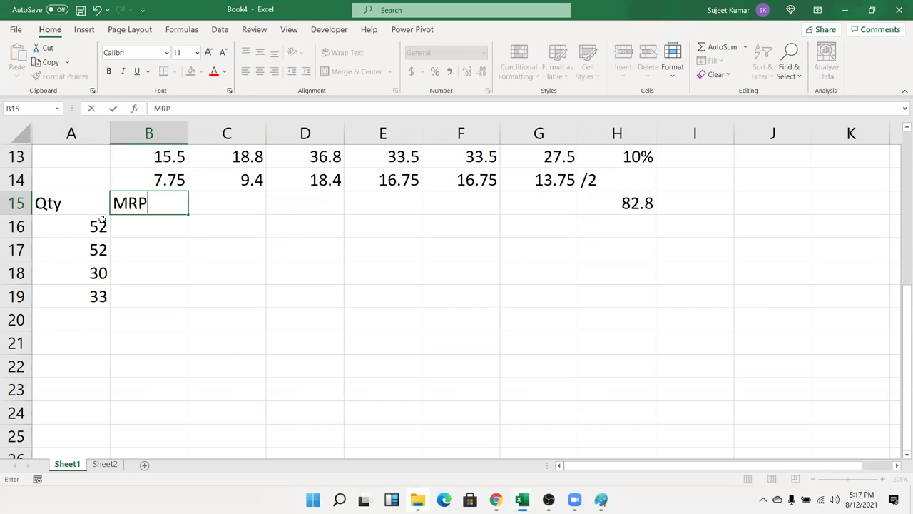
key("Return")
- Enter the prices 85, 25, 33, 25 in B16:B19 and move to C20
key("Right")
type("85")
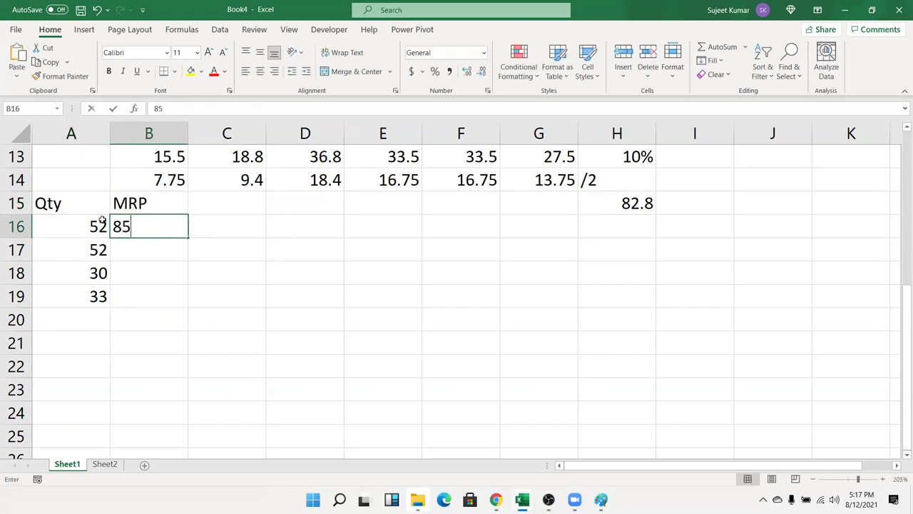
key("Return")
type("25")
key("Return")
type("33")
key("Return")
type("25")
key("Return")
key("Right")
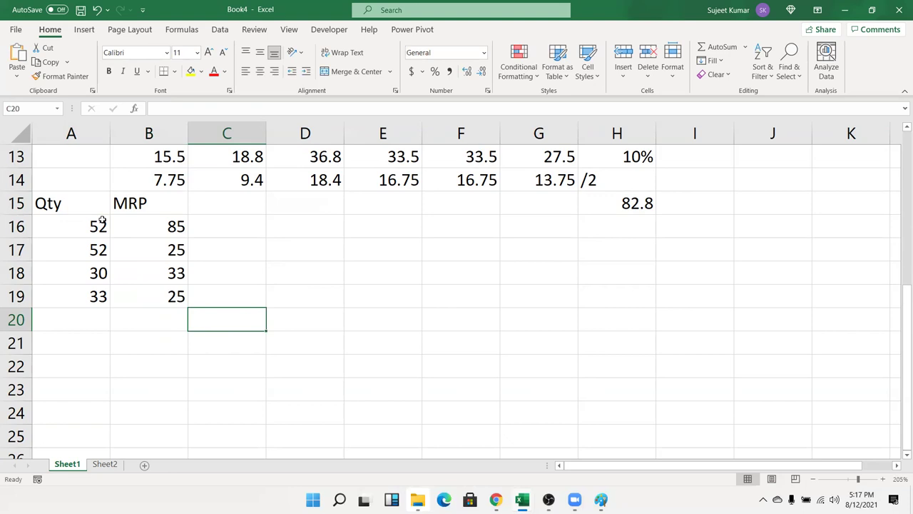
key("Up")
key("Up")
key("Up")
key("Up")
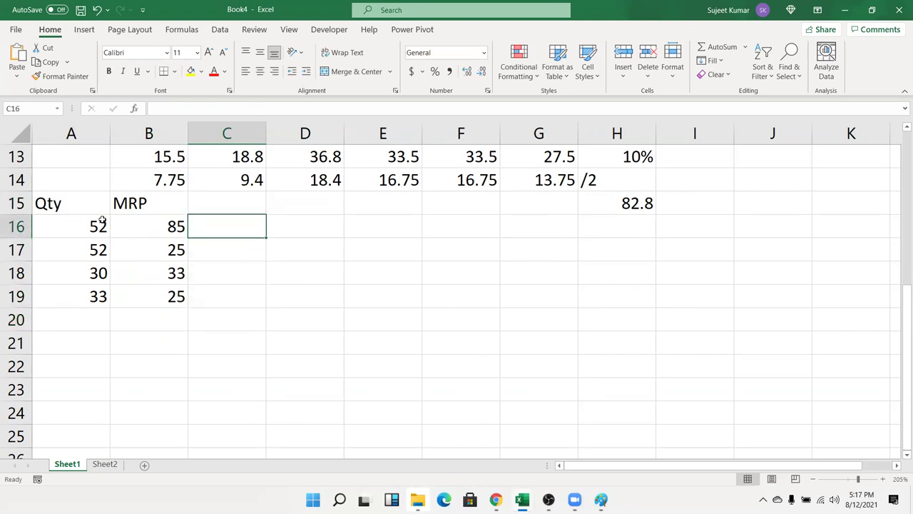
key("Up")
key("Up")
key("Down")
key("Down")
key("Down")
key("Down")
key("Down")
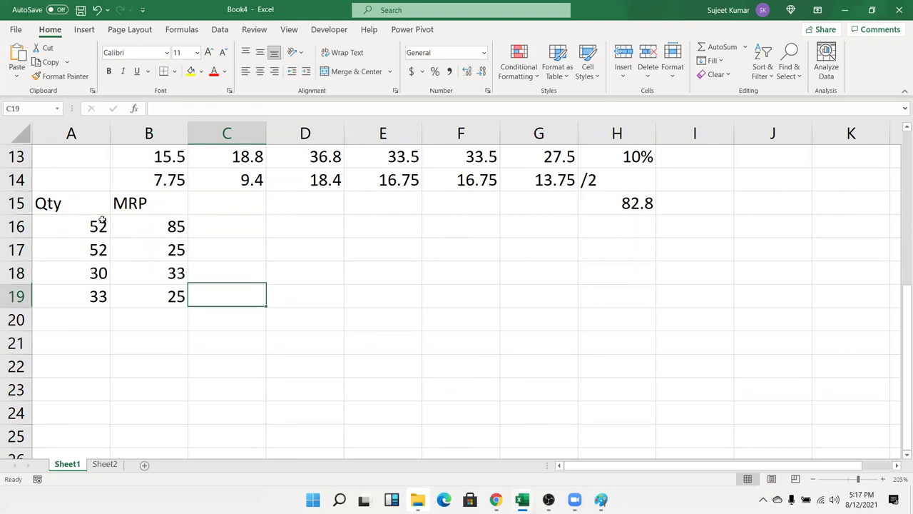
key("Down")
- Enter =SUM(A16:A19*B16:B19) in C20 as an array formula, totalling 7535
type("=SUM(")
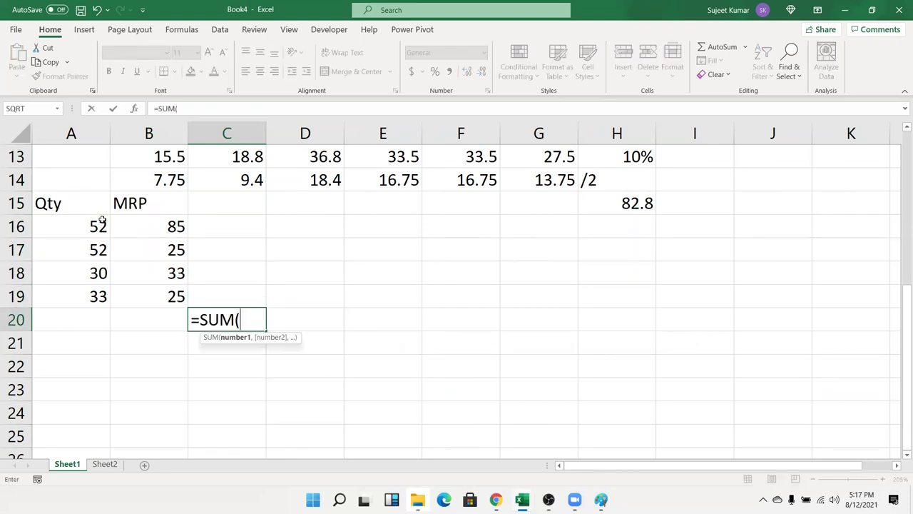
left_click_drag(73, 226, 74, 289)
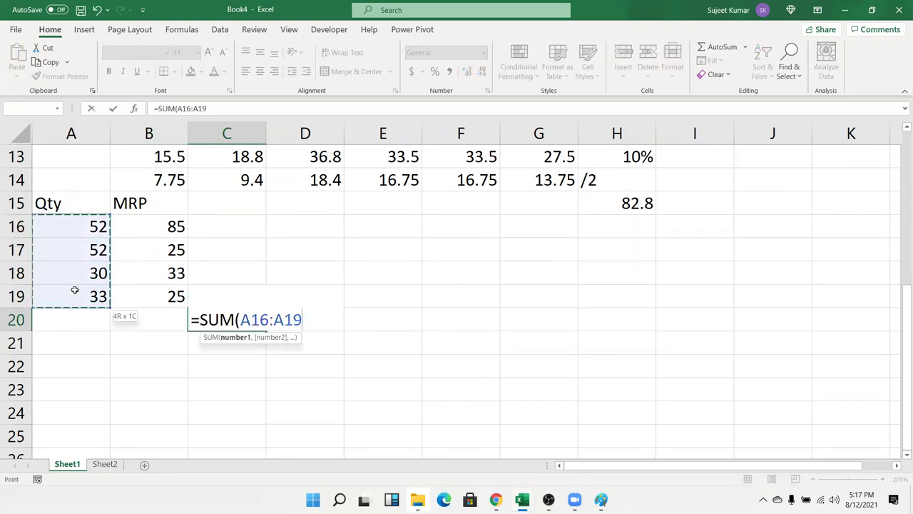
type("*")
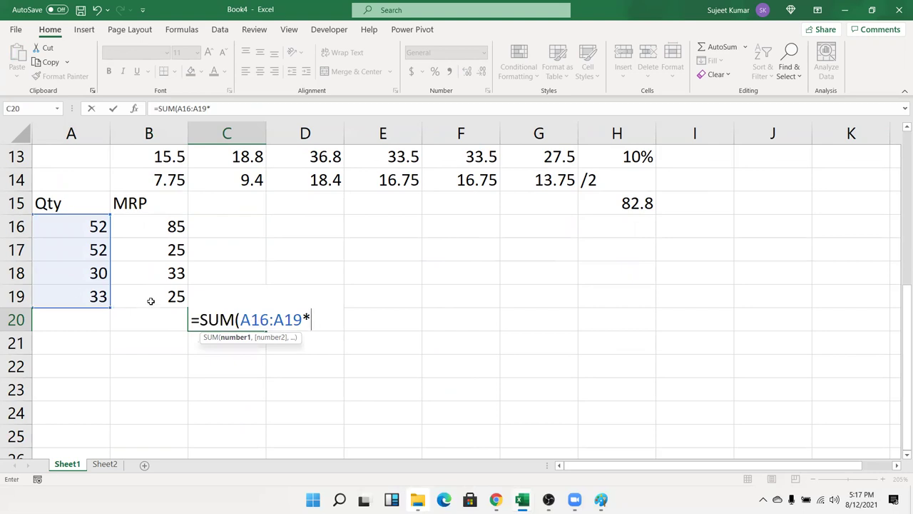
left_click_drag(150, 297, 159, 232)
key("Return")
key("Up")
key("F2")
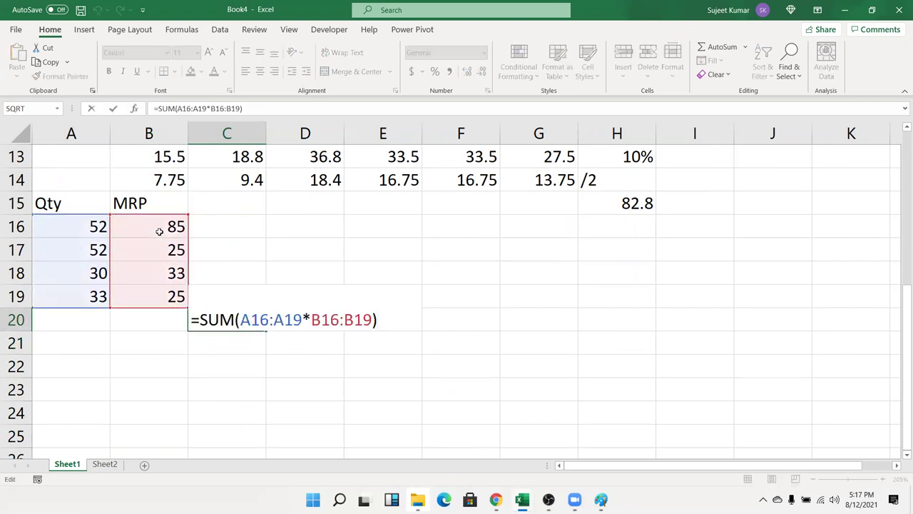
key("ctrl+shift+Return")
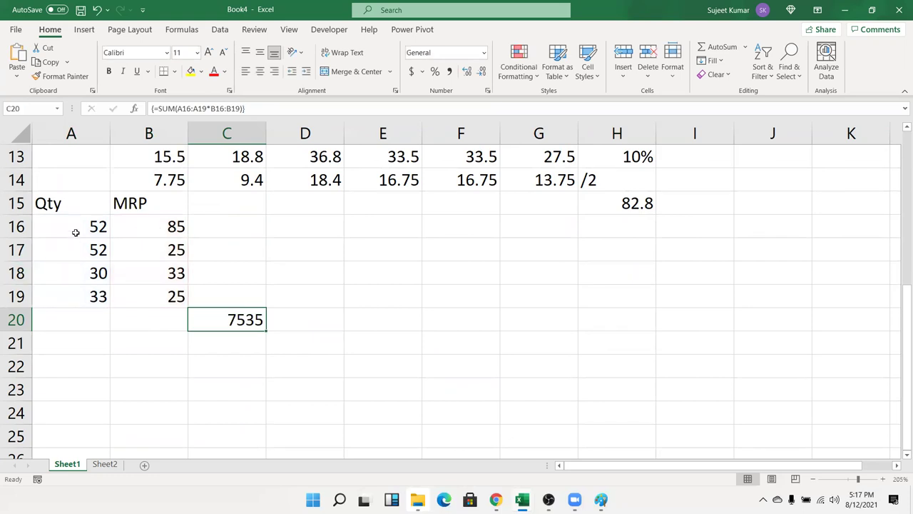
- Copy the Qty column A15:A19 and paste it starting at A24
left_click(80, 208)
left_click(75, 295, "shift")
key("ctrl+c")
scroll(76, 338, "down", 1)
left_click(75, 336)
key("ctrl+v")
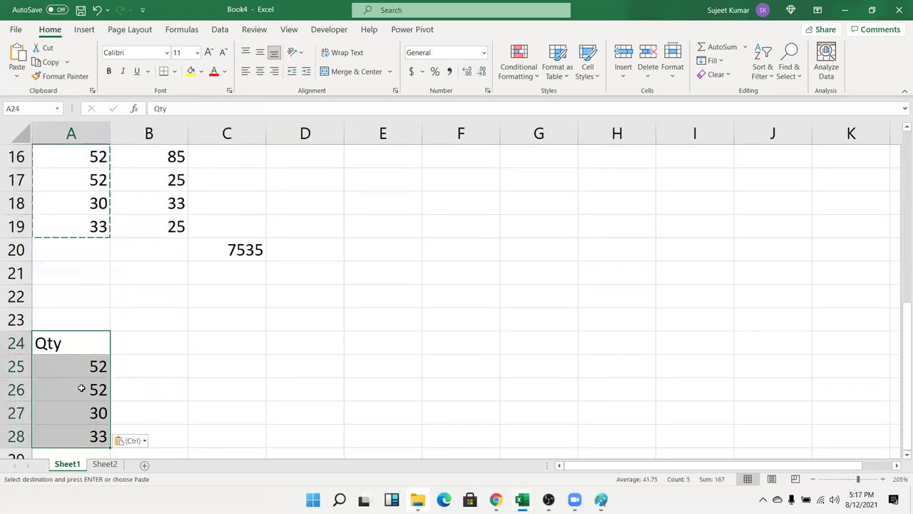
- Replace A26 with the formula =C26/0 so it shows #DIV/0!
left_click(83, 389)
type("=")
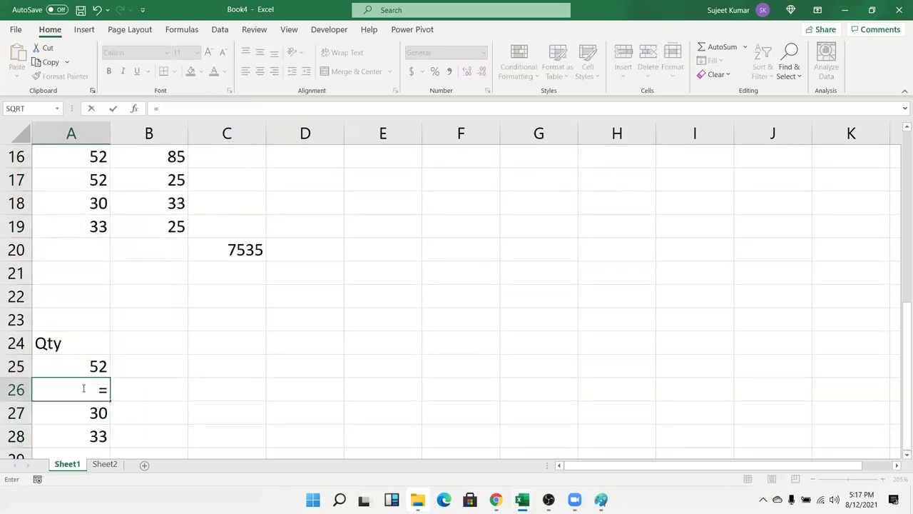
key("Right")
key("Right")
type("/0")
key("Return")
left_click(83, 389)
- Try =SUM(A25:A28) in A30, which returns #DIV/0!, then delete it
scroll(144, 366, "down", 2)
left_click(94, 325)
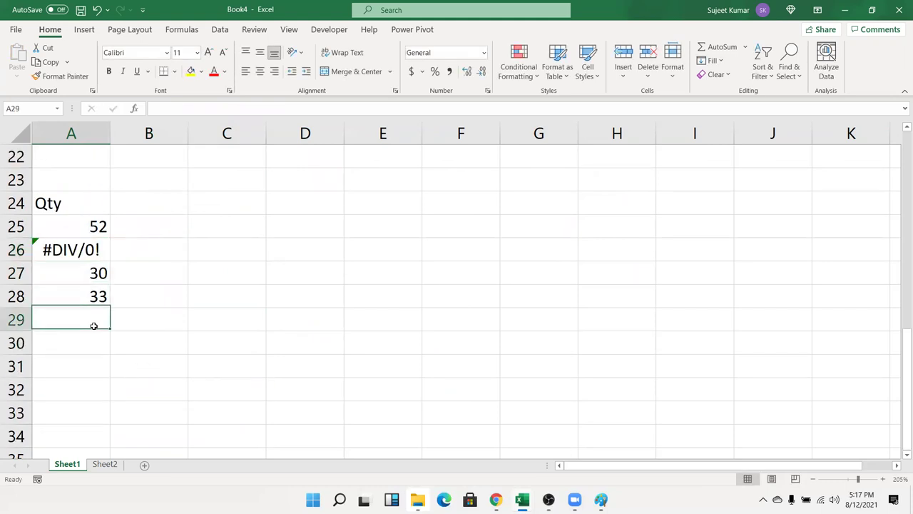
key("Down")
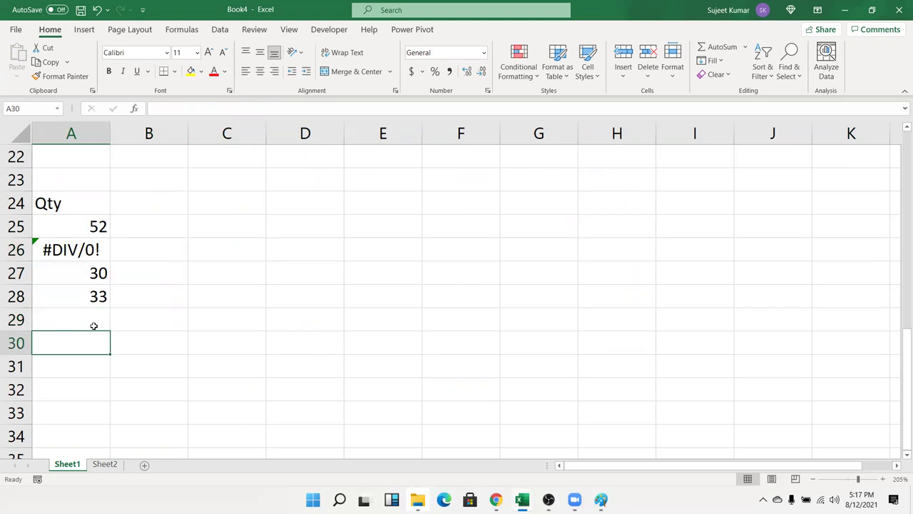
type("=sum")
key("Tab")
key("Up")
key("Up")
key("Up")
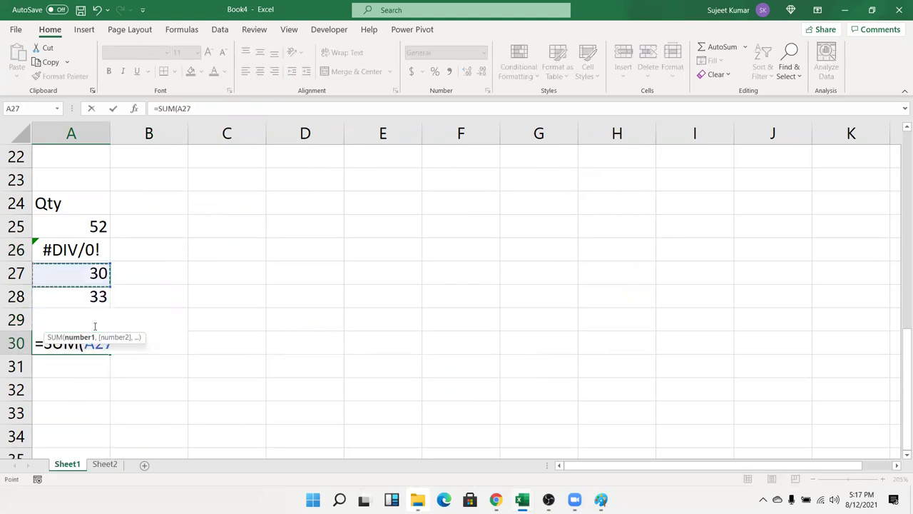
key("Down")
key("shift+Up")
key("shift+Up")
key("shift+Up")
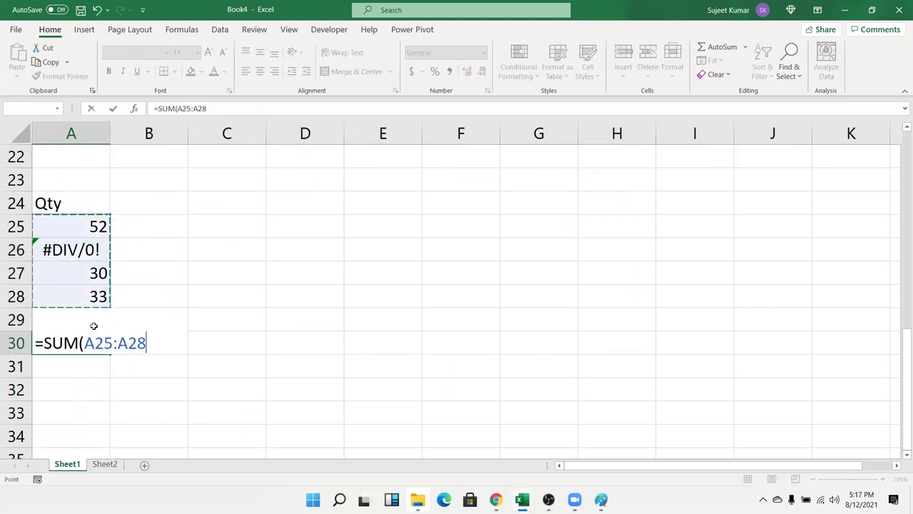
key("Return")
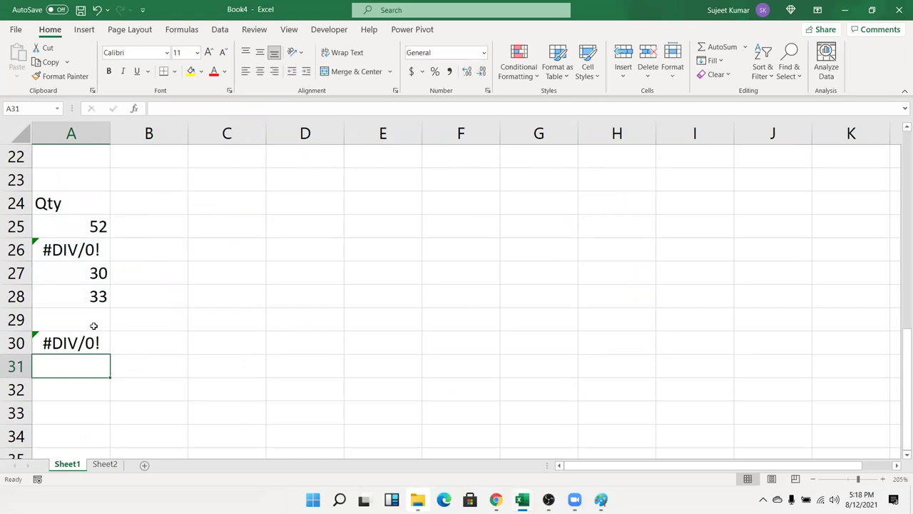
key("Up")
key("Delete")
key("Up")
key("Up")
key("Up")
key("Up")
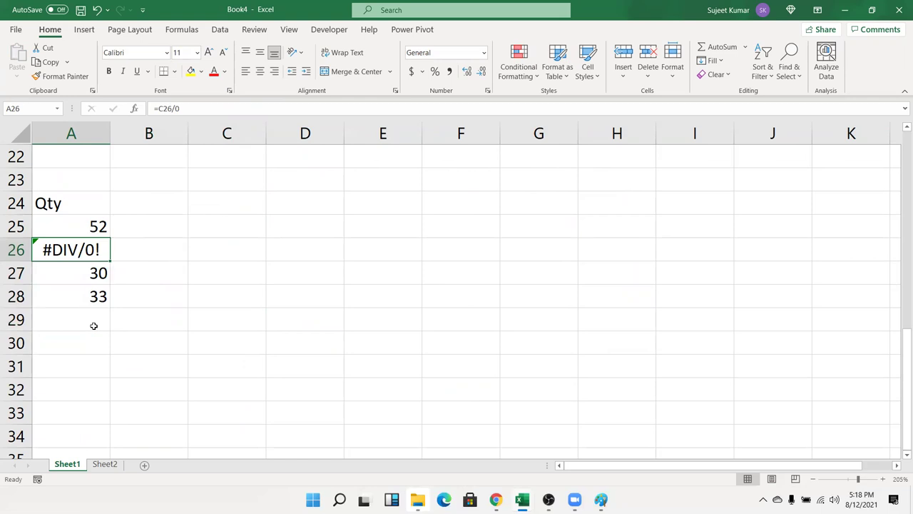
key("Up")
key("Right")
type("=if")
key("Tab")
key("BackSpace")
key("Down")
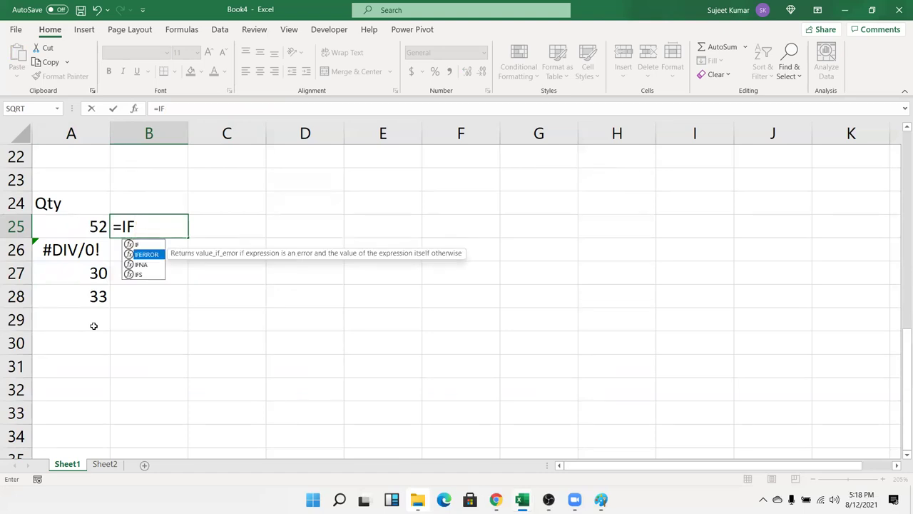
key("Tab")
key("Left")
type(",0")
key("Return")
key("Left")
key("Down")
key("Down")
key("Right")
key("shift+Up")
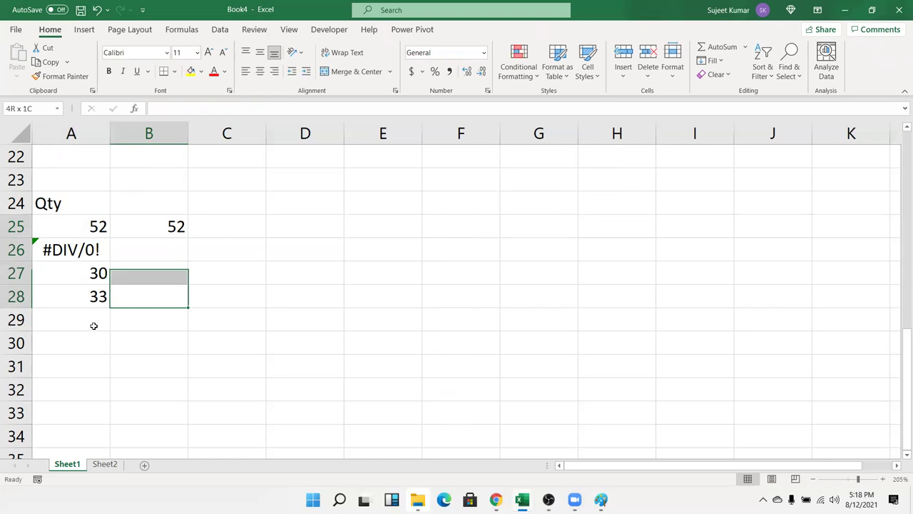
key("shift+Up")
key("shift+Up")
key("ctrl+d")
key("Down")
key("Down")
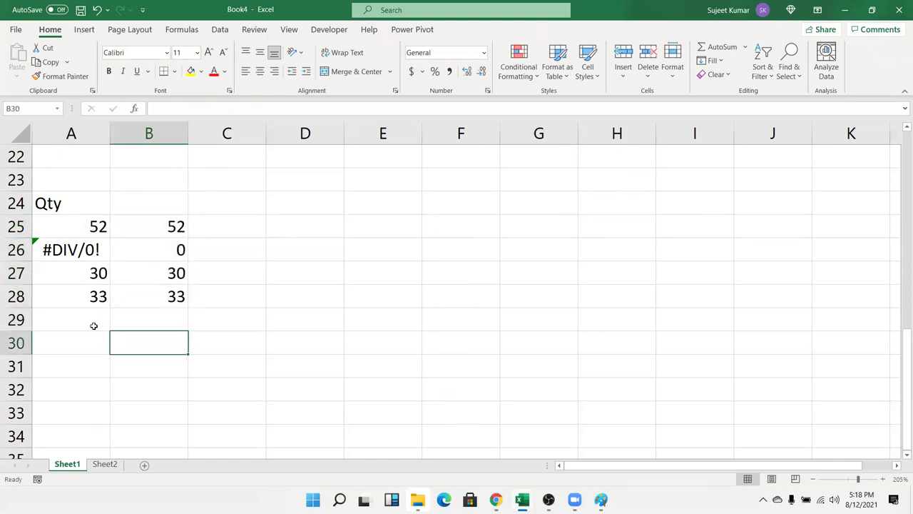
key("Up")
key("Up")
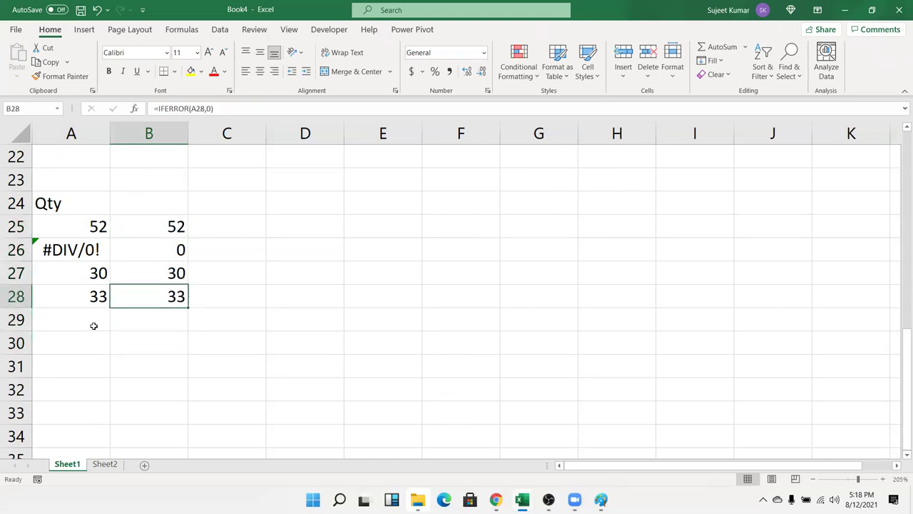
key("shift+Up")
key("shift+Up")
key("shift+Up")
key("Delete")
left_click(94, 325)
- Enter =SUM(IFERROR(A25:A28,0)) in A30, accepting Excel's suggested correction, to total 115
key("Down")
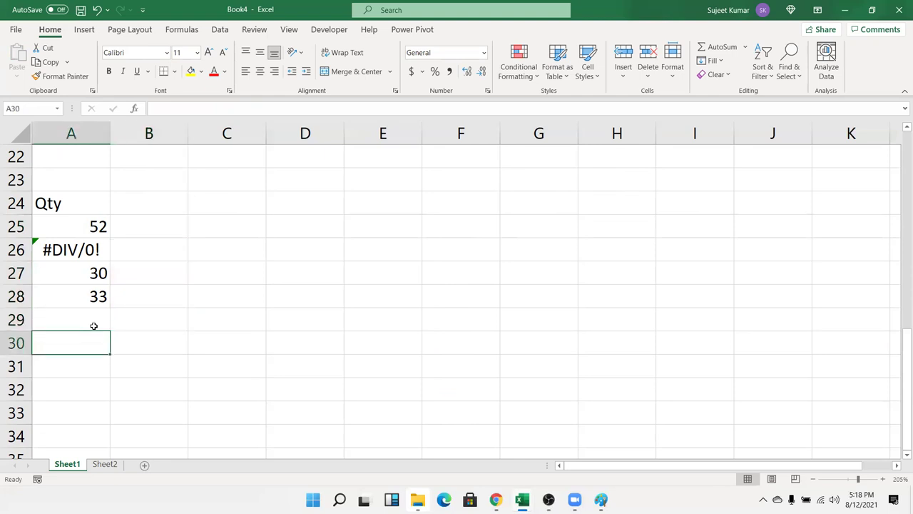
type("=sum")
key("Tab")
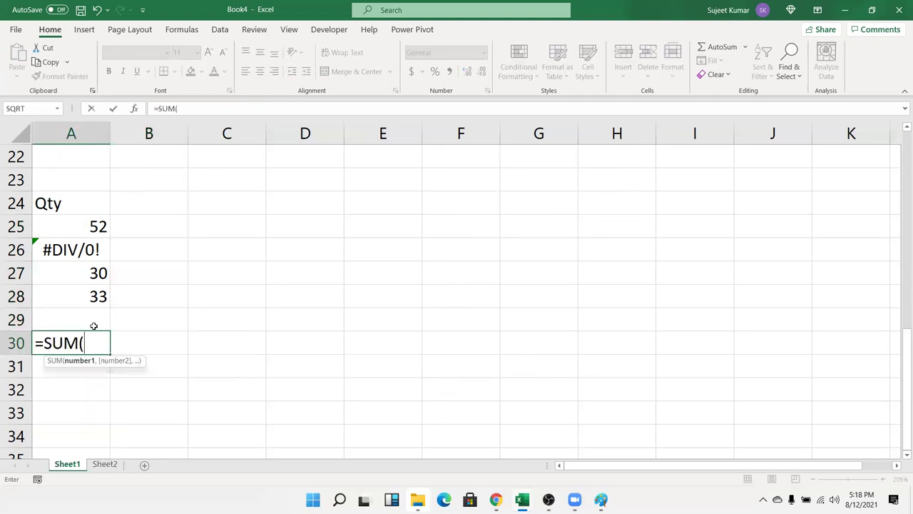
type("if")
key("Down")
key("Tab")
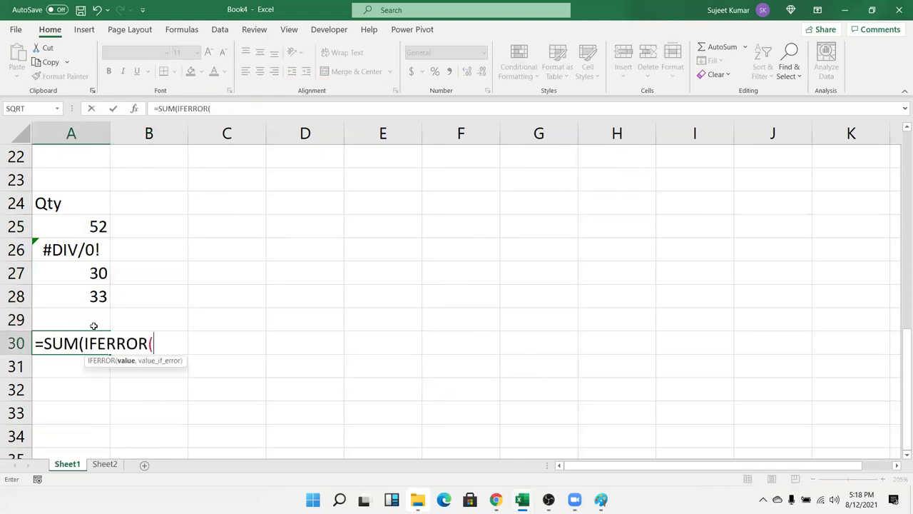
key("Up")
key("ctrl+shift+Up")
key("shift+Down")
type(",0)")
key("Return")
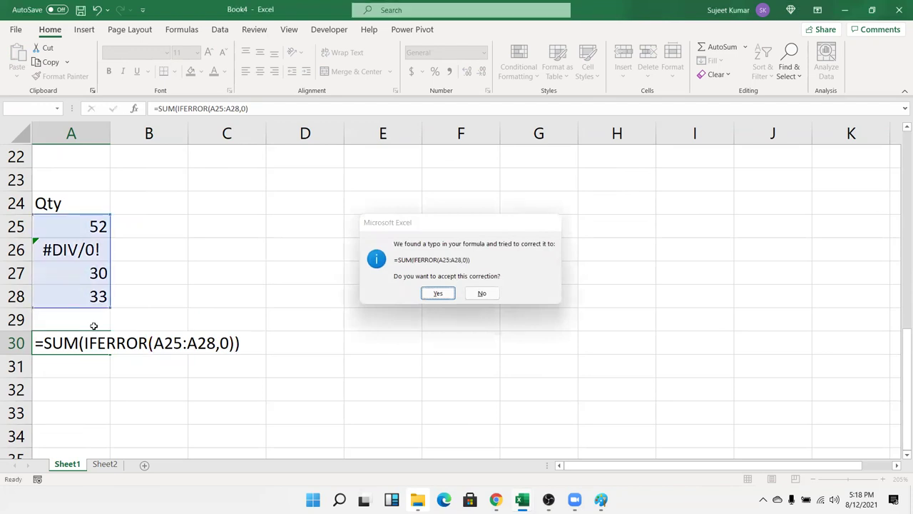
key("Return")
key("Up")
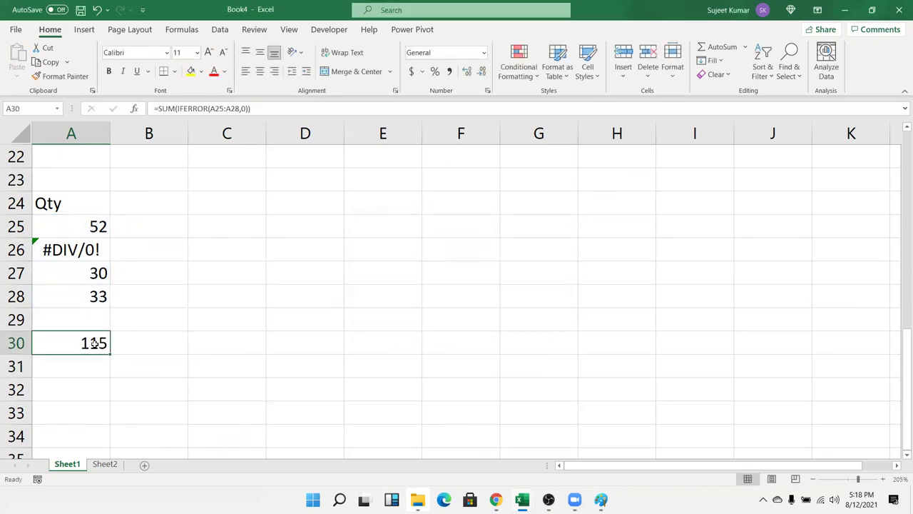
- Review the C20 and A30 formulas without changing them, then select C25
scroll(232, 326, "up", 2)
scroll(233, 326, "up", 1)
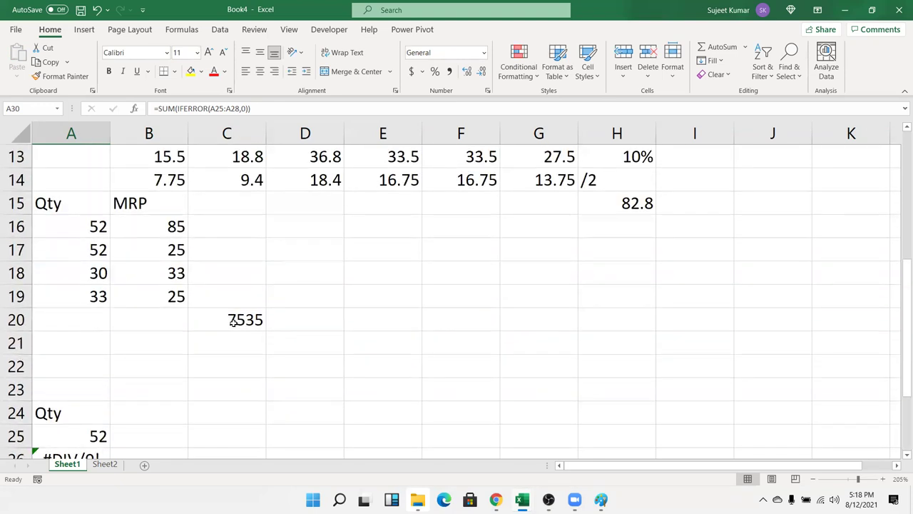
double_click(235, 320)
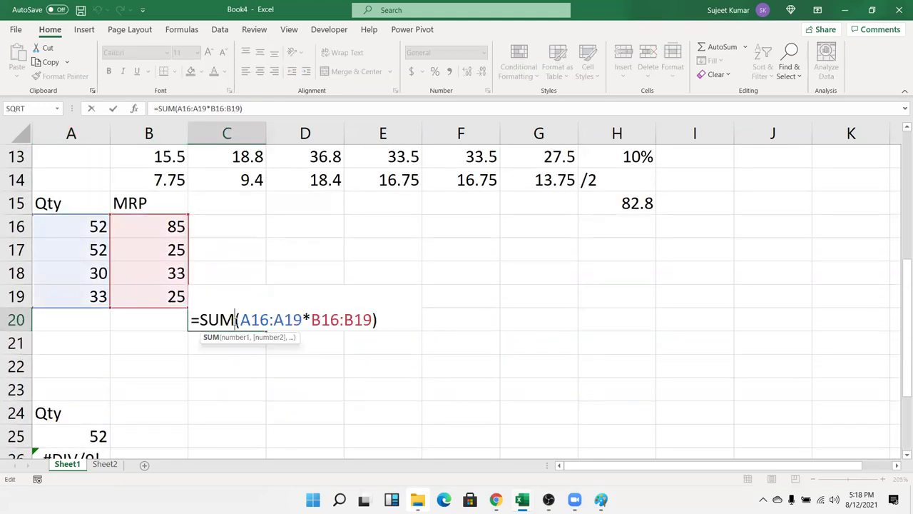
key("Escape")
scroll(236, 320, "down", 3)
double_click(96, 343)
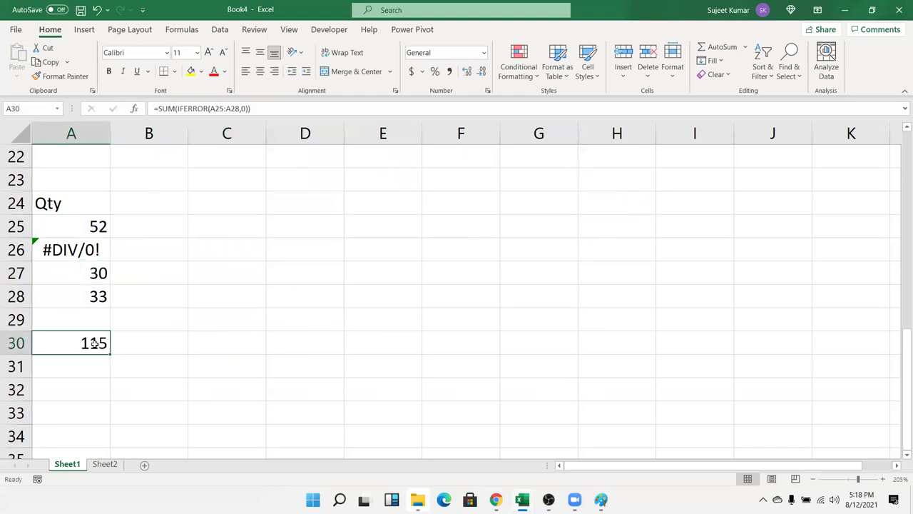
double_click(108, 343)
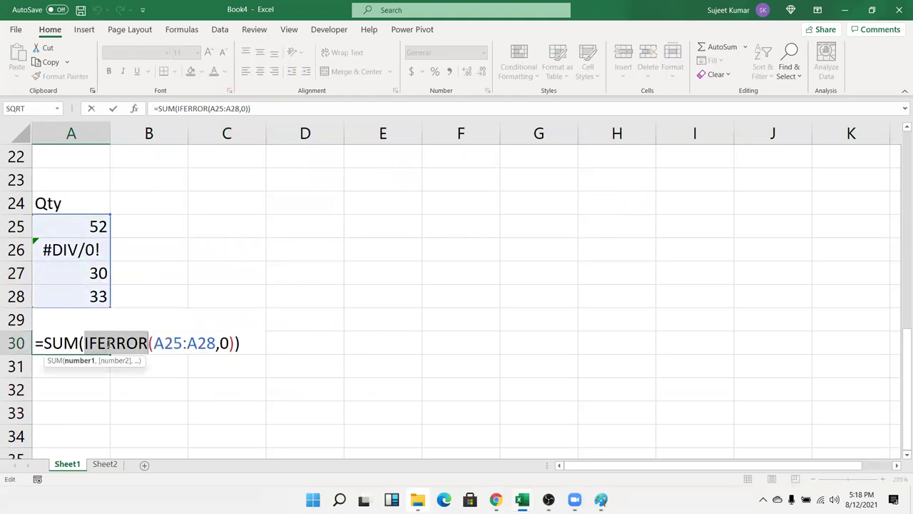
key("Escape")
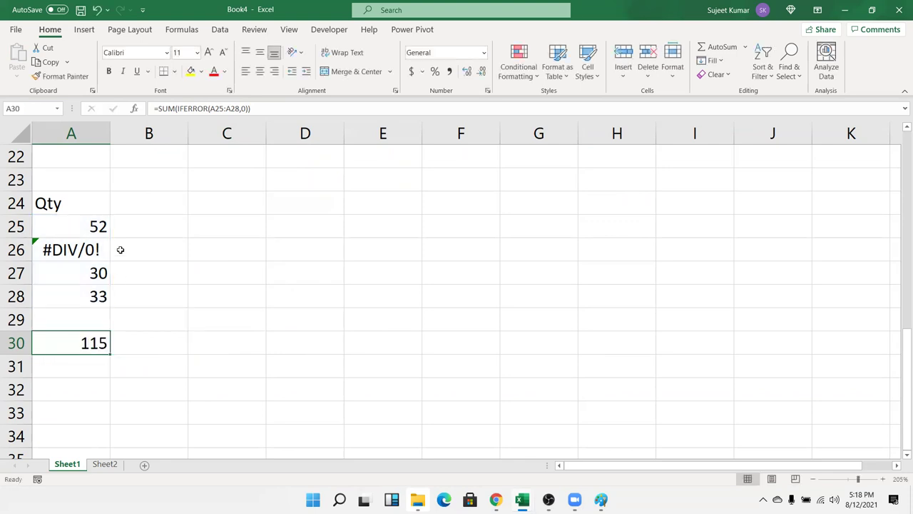
left_click(244, 224)
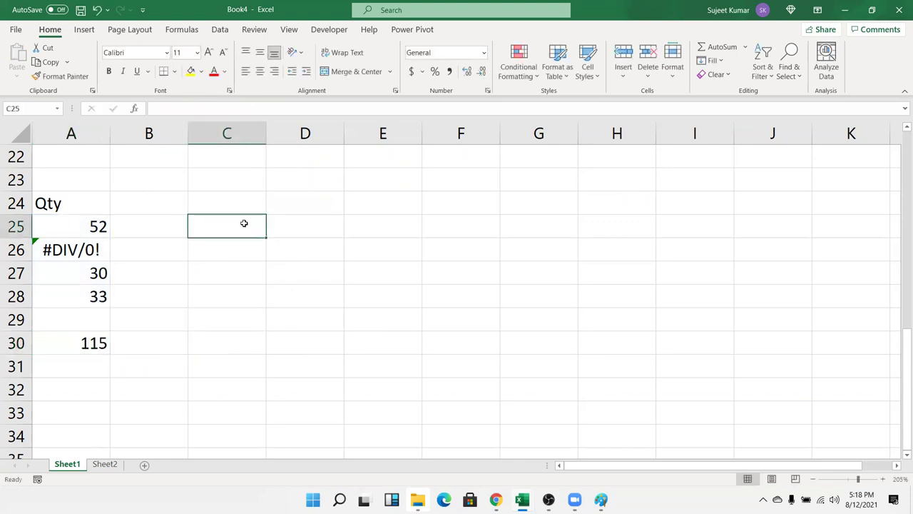
type("=if")
key("Tab")
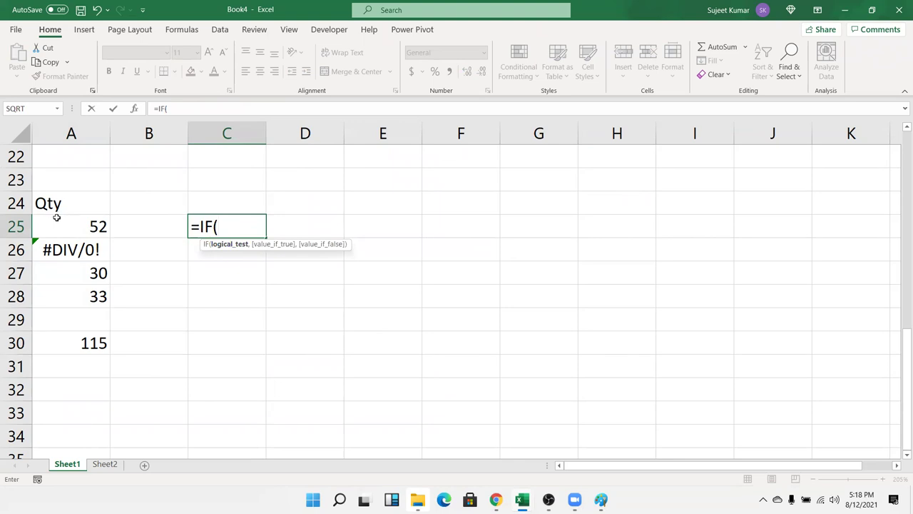
left_click(56, 217)
key("Escape")
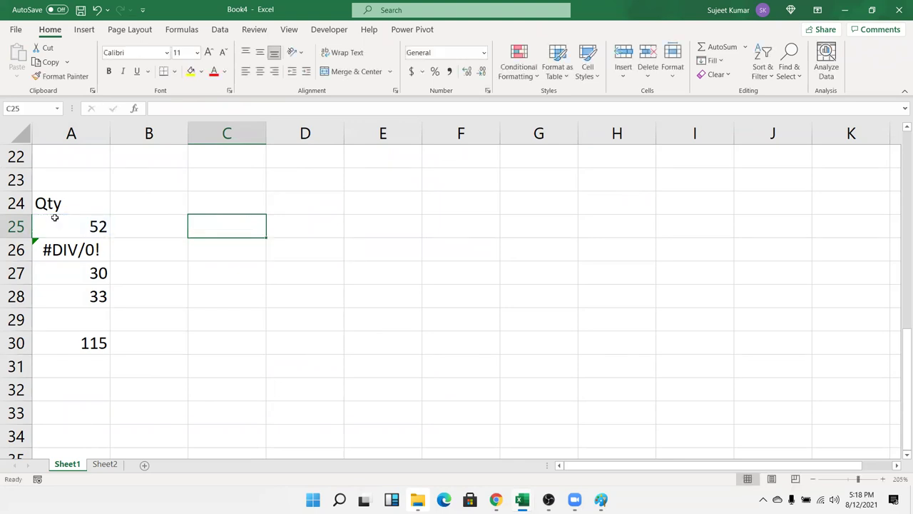
type("=")
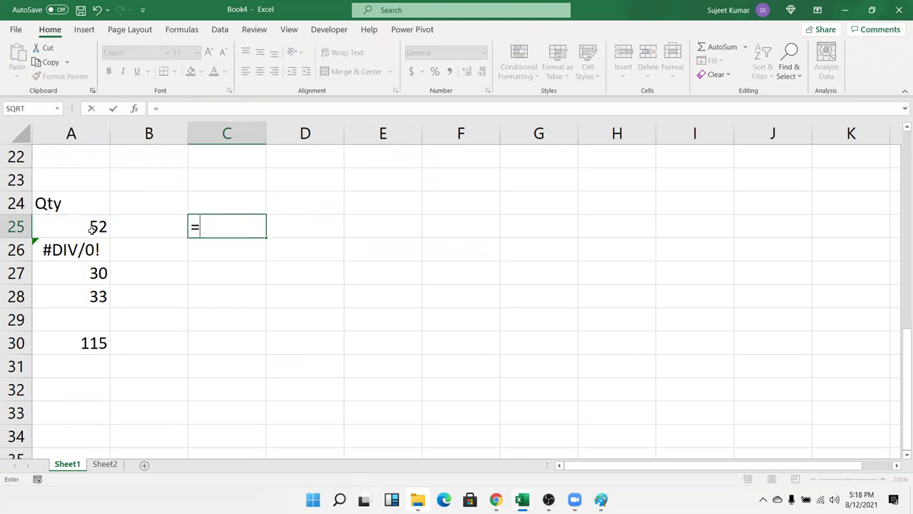
type("if")
key("Down")
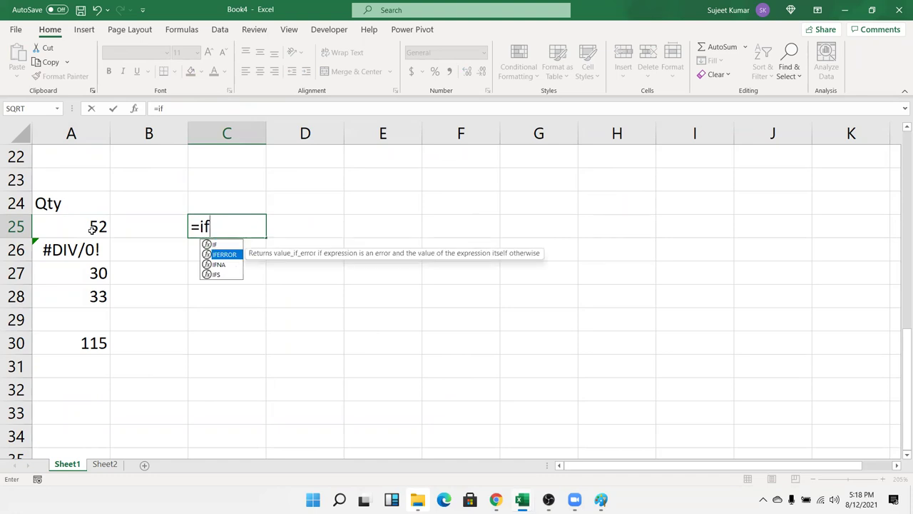
key("Tab")
left_click_drag(71, 230, 74, 295)
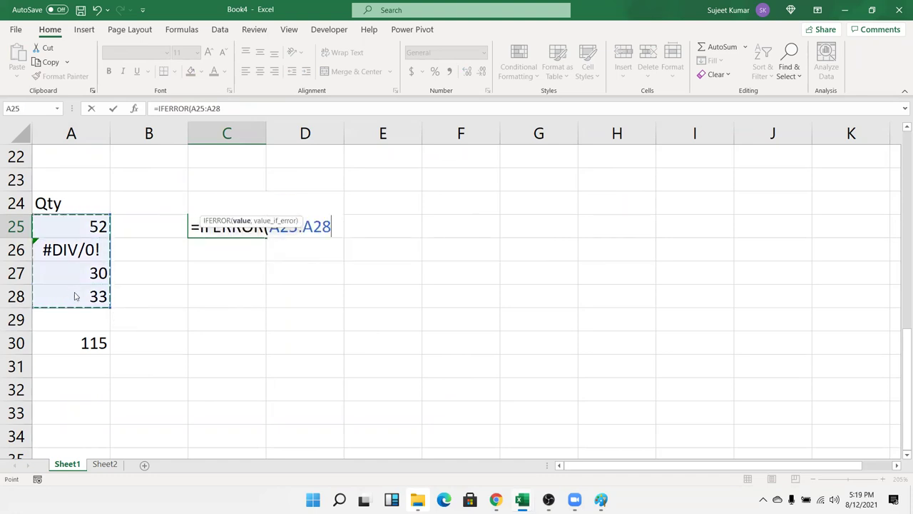
key("Return")
key("Return")
key("Right")
key("Right")
key("Right")
key("Right")
type(",0")
key("Return")
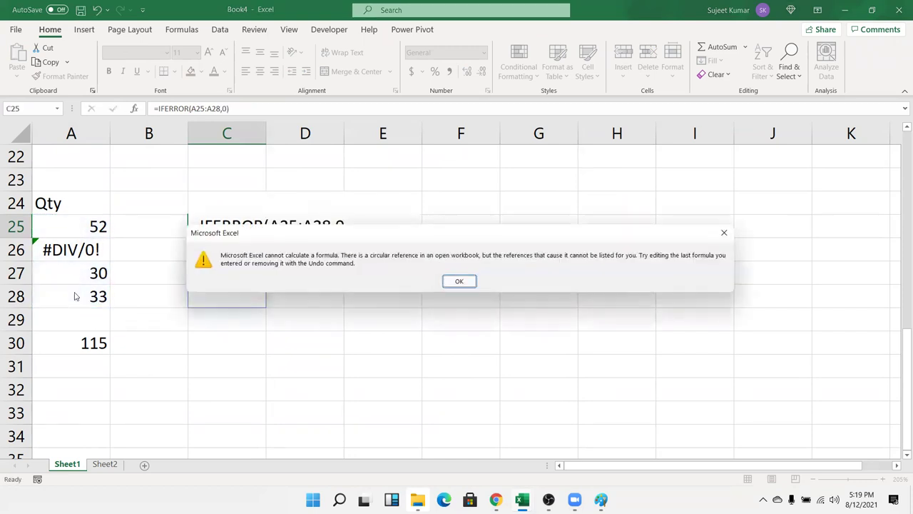
key("Return")
key("Up")
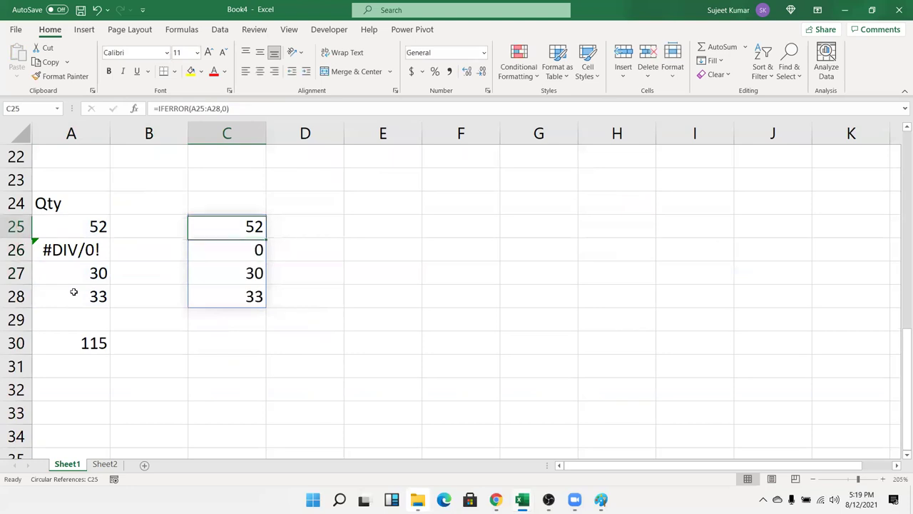
key("shift+Down")
key("shift+Down")
key("shift+Down")
key("Delete")
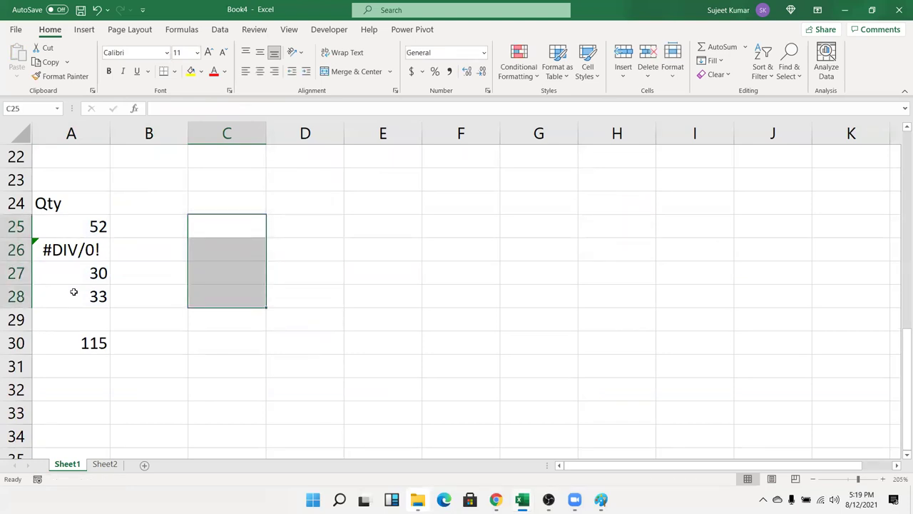
scroll(93, 314, "down", 2)
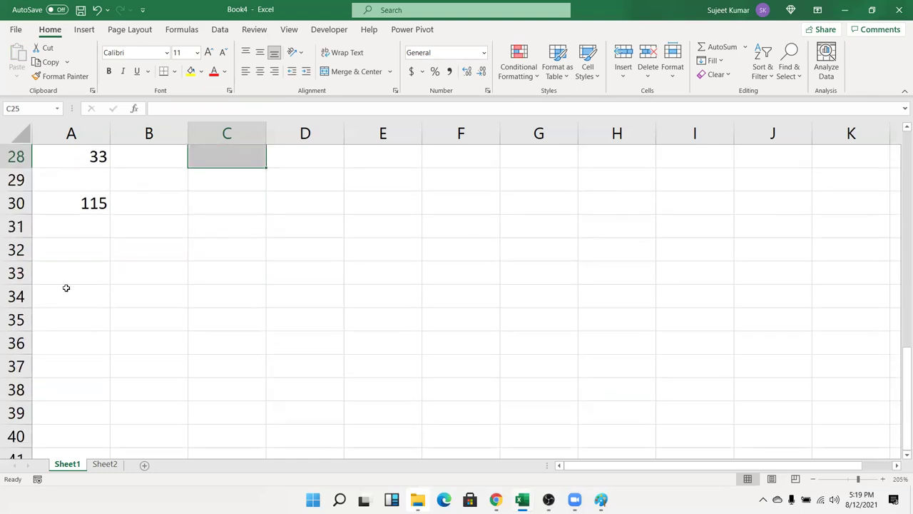
- Type the header Name in A33 and a first name in A34
left_click(85, 274)
type("Name")
key("Return")
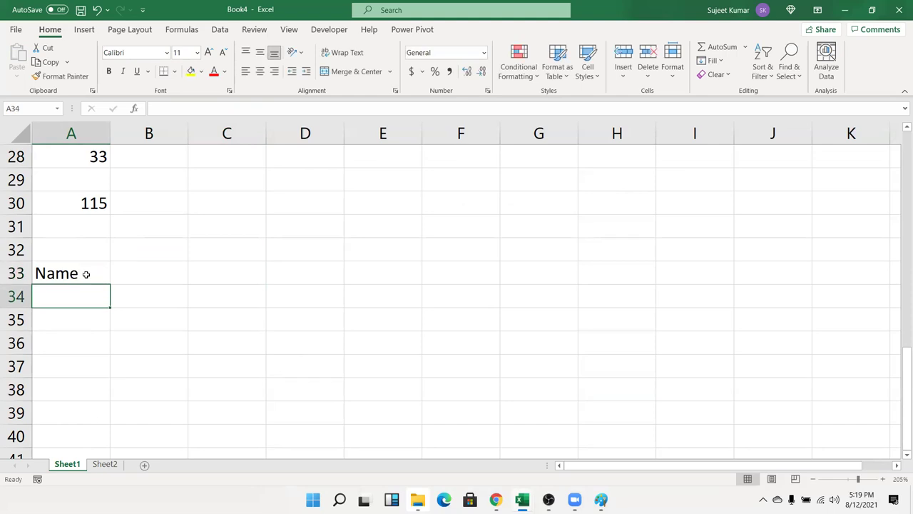
type("Puja")
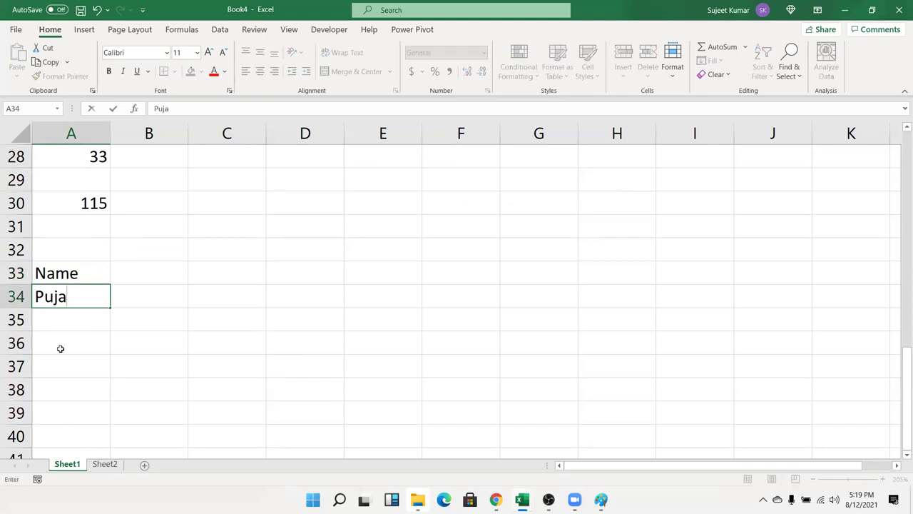
left_click(60, 348)
- Fill the name list down to A38 with the fill handle and select the five names
scroll(63, 339, "down", 2)
left_click(91, 163)
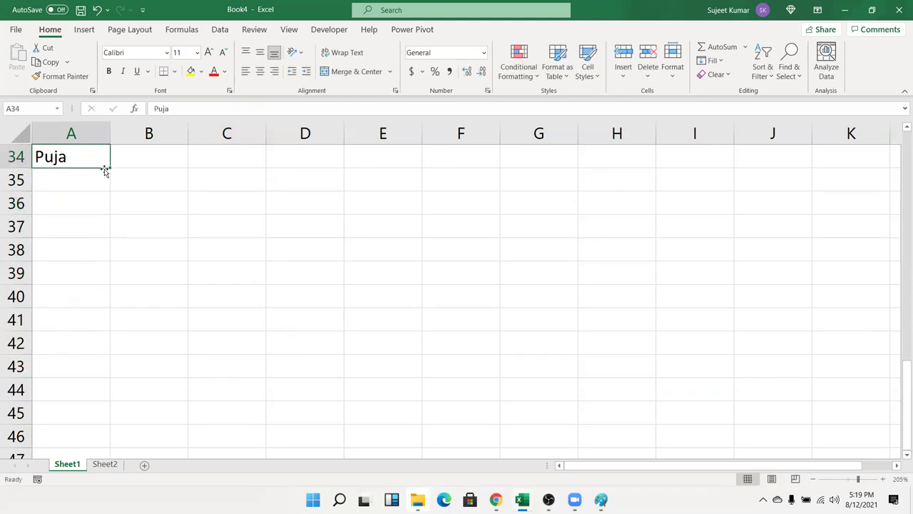
left_click_drag(104, 170, 99, 256)
scroll(171, 249, "up", 1)
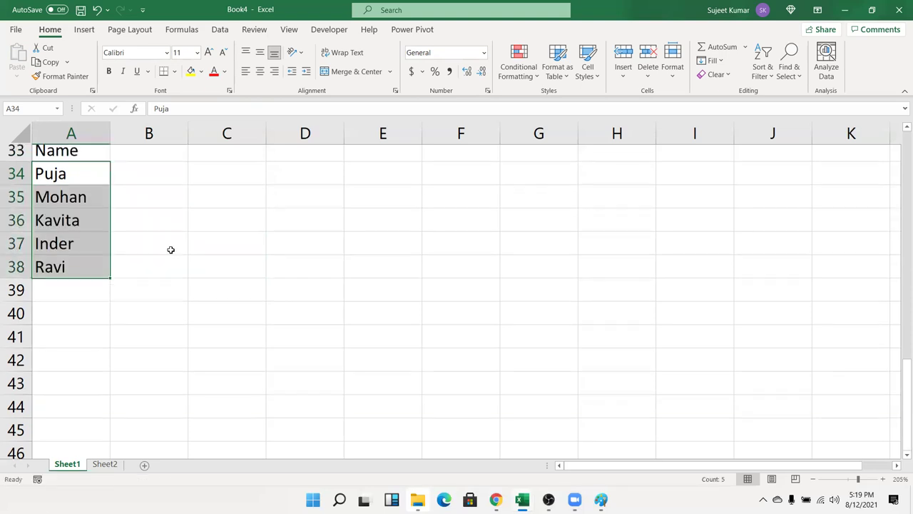
scroll(170, 250, "up", 2)
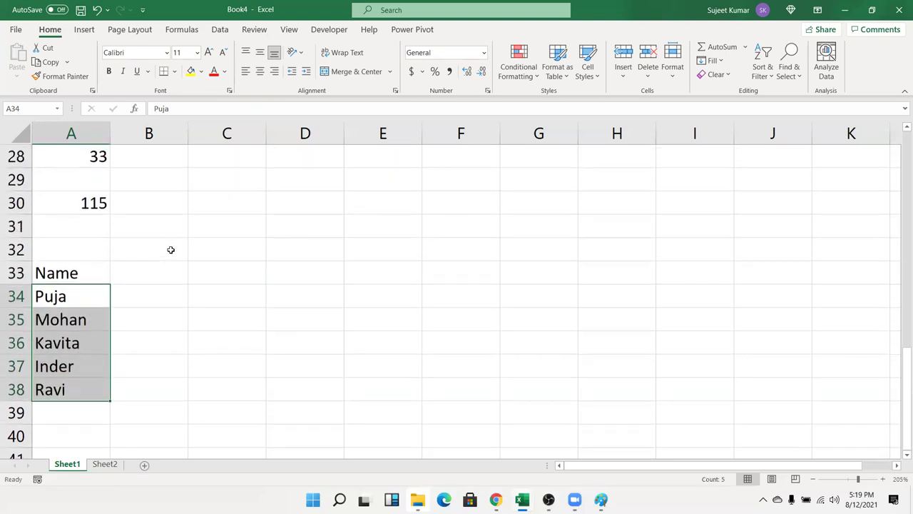
left_click(92, 301)
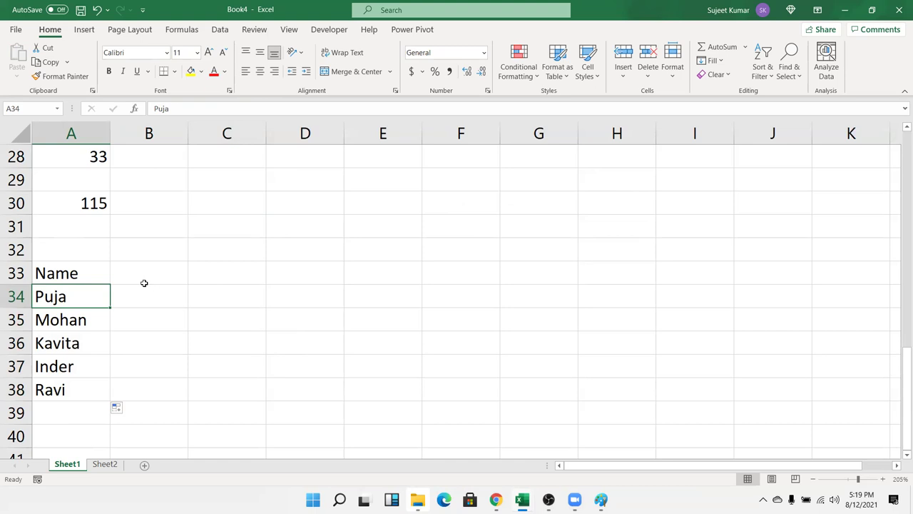
left_click_drag(57, 386, 57, 301)
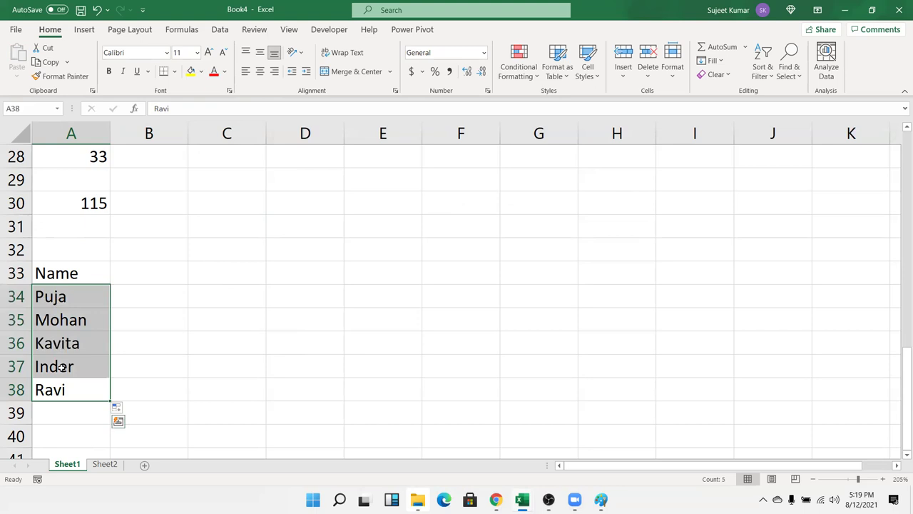
- Enter =LEN(A34:A38) in B34 so the lengths 4, 5, 6, 5, 4 spill to B38
left_click(150, 272)
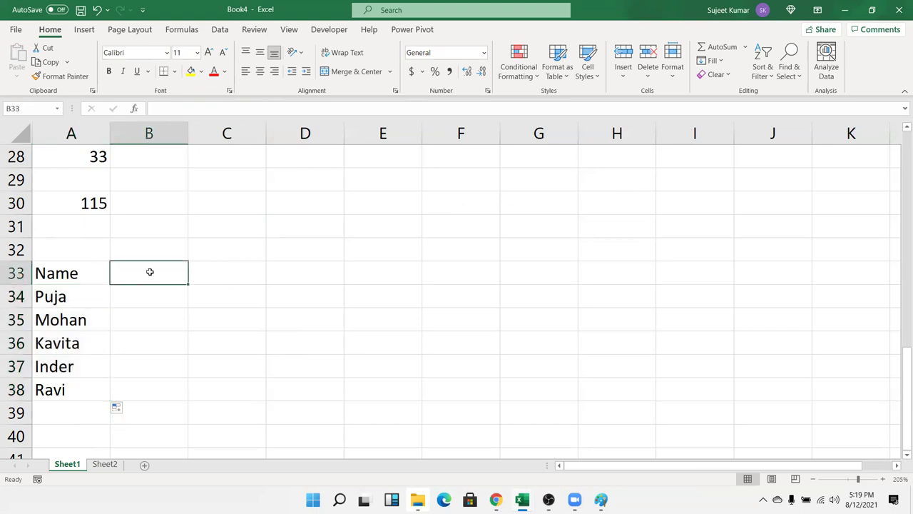
key("Down")
type("=lem")
key("BackSpace")
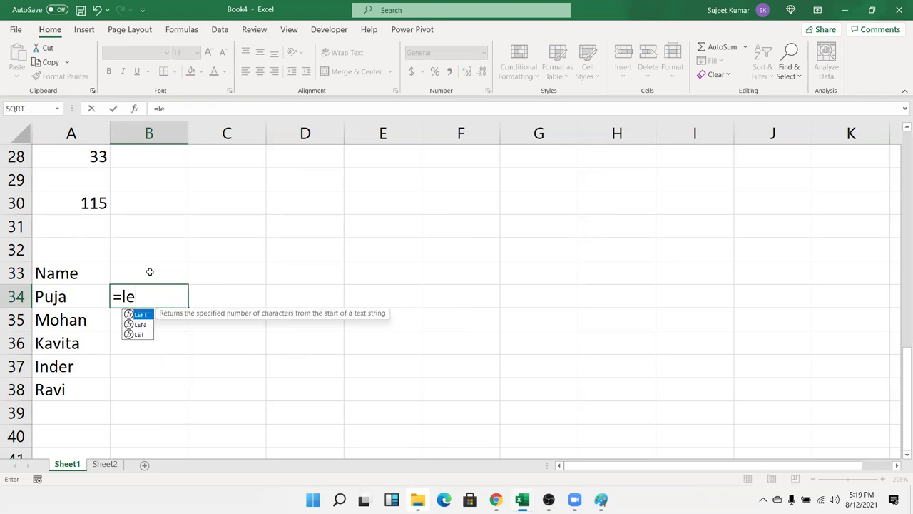
type("n")
key("Tab")
key("Return")
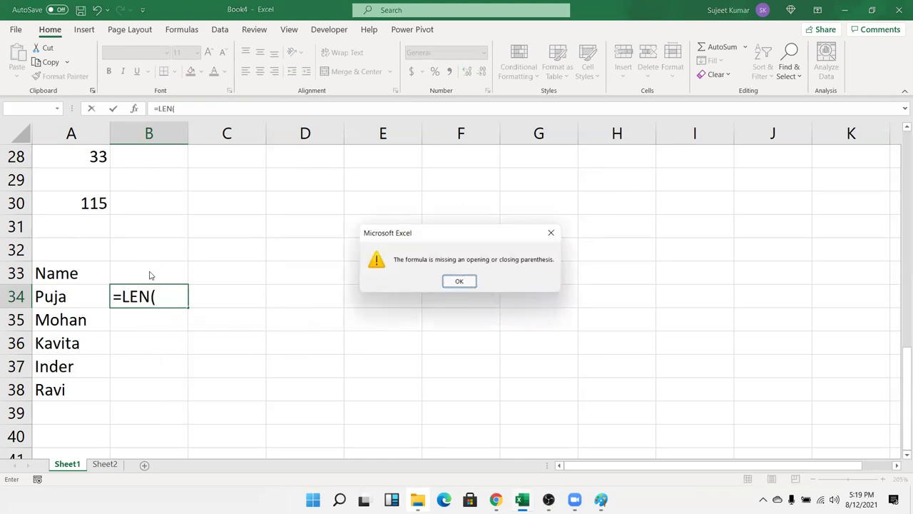
key("Return")
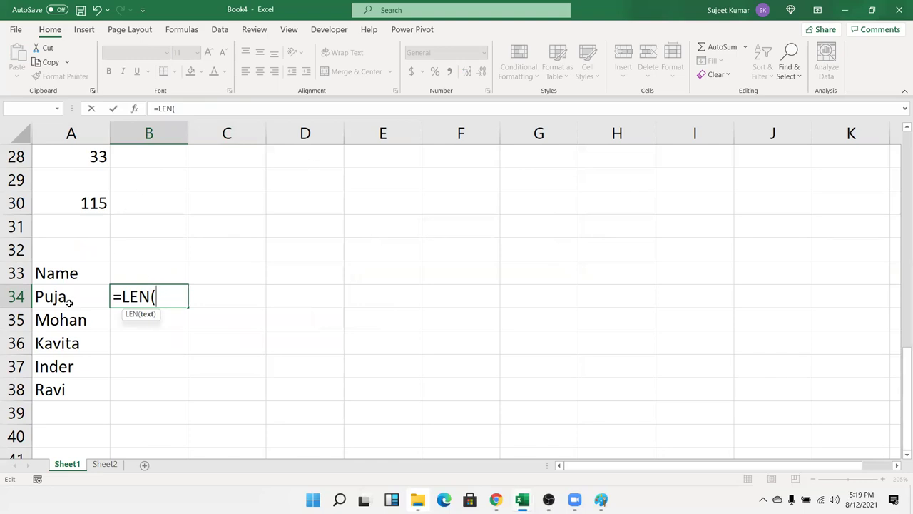
left_click_drag(69, 302, 70, 391)
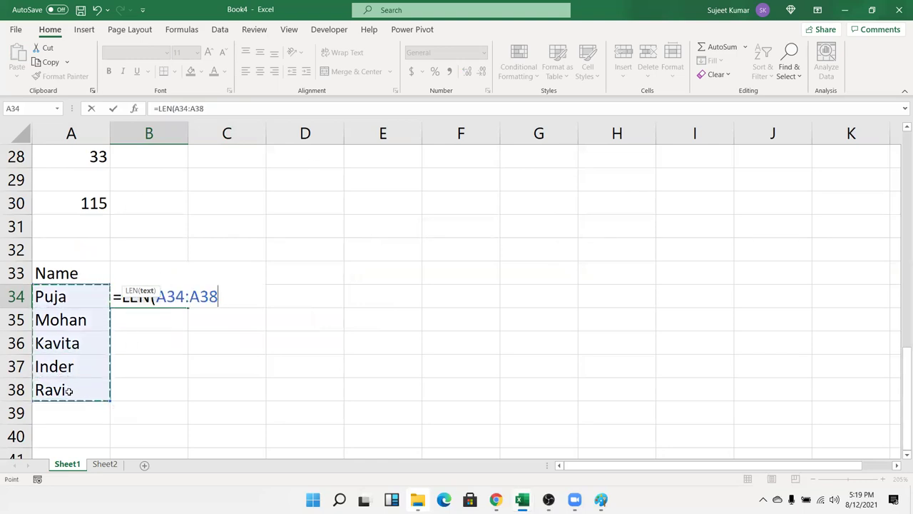
key("Return")
- Check the spilled character counts, then clear them from column B
key("Up")
key("Down")
key("Down")
key("Down")
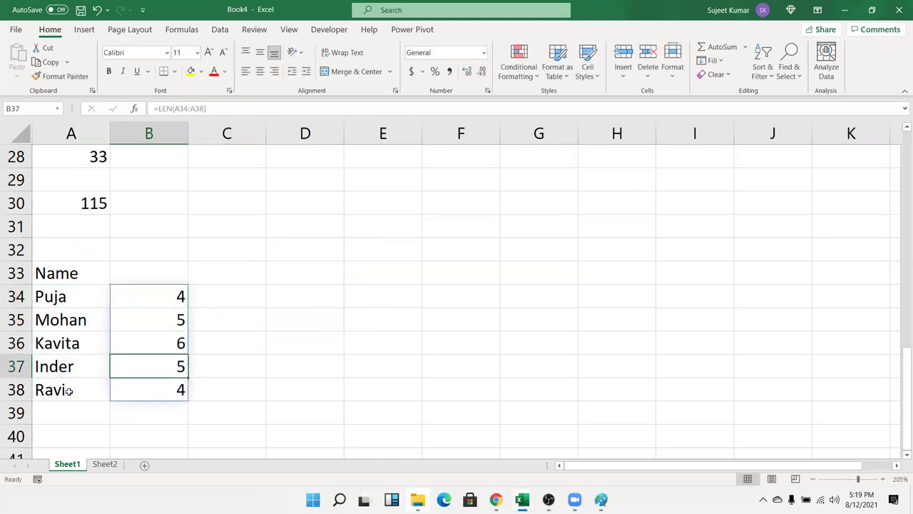
key("Up")
key("Up")
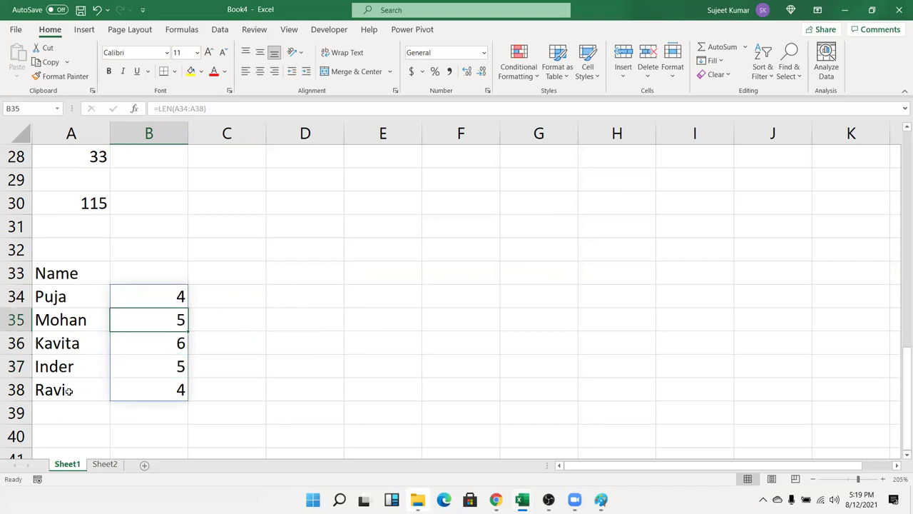
key("Up")
key("Delete")
key("Up")
- Enter =SUM(LEN(A34:A38)) in B34 to get the combined name length, 24
key("Down")
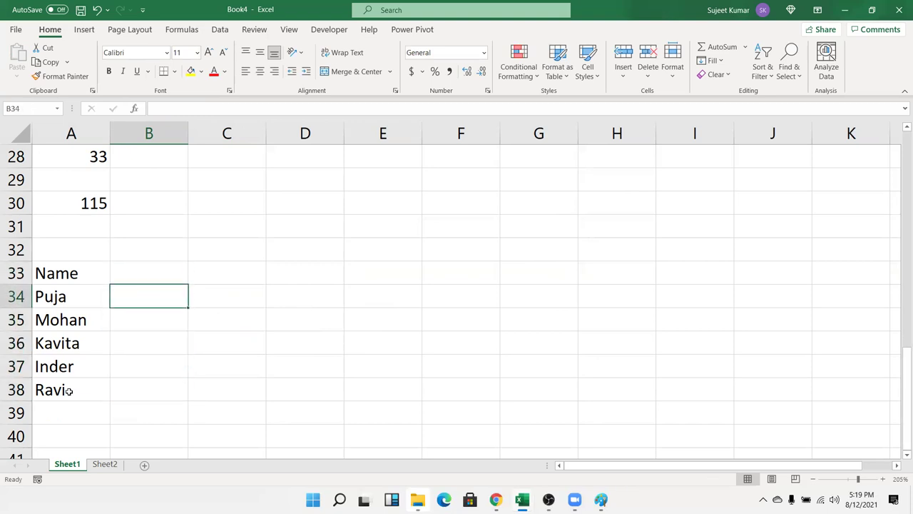
type("=sum")
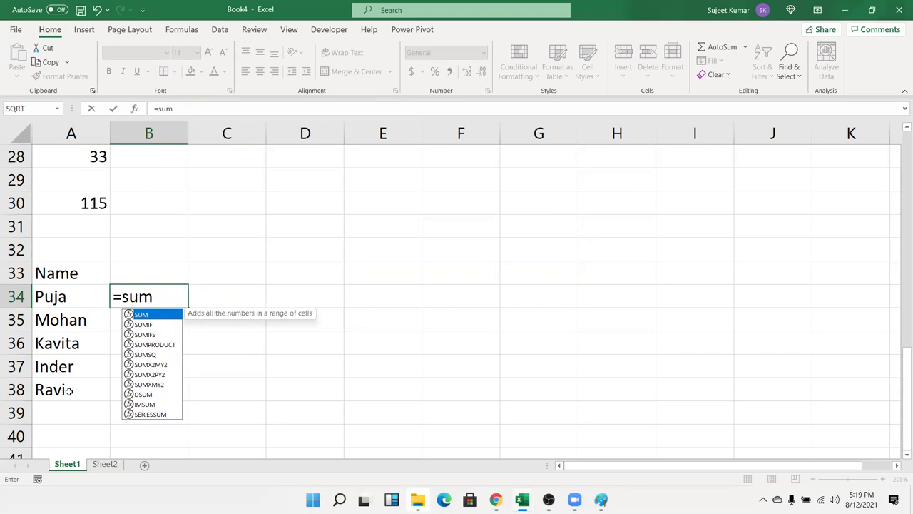
key("Tab")
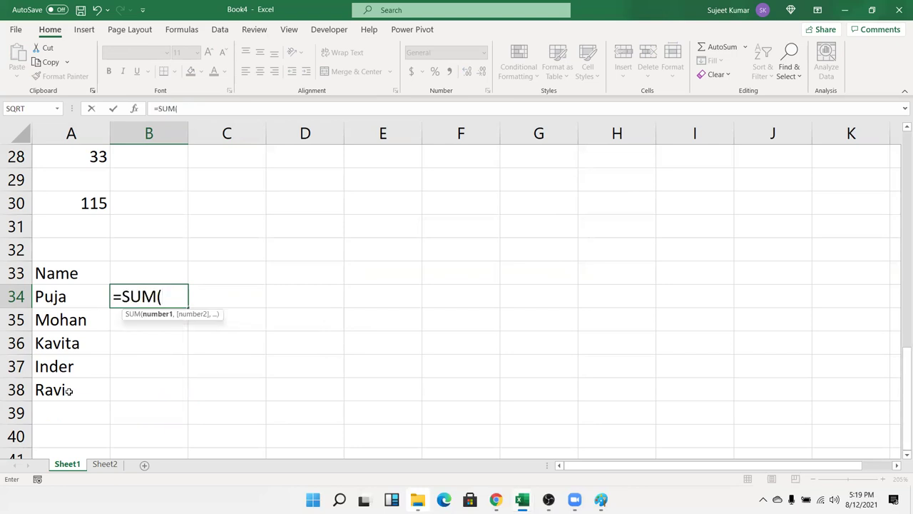
type("le")
key("Tab")
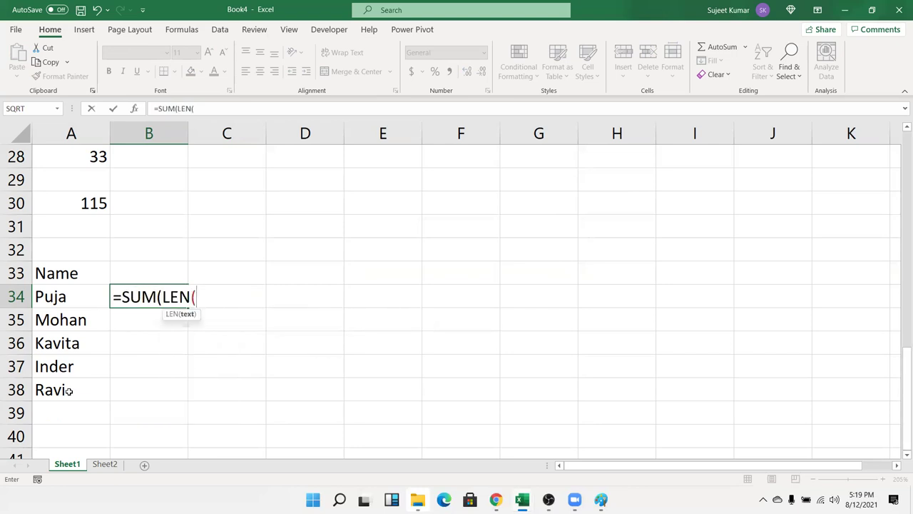
key("Left")
key("ctrl+shift+Down")
key("Return")
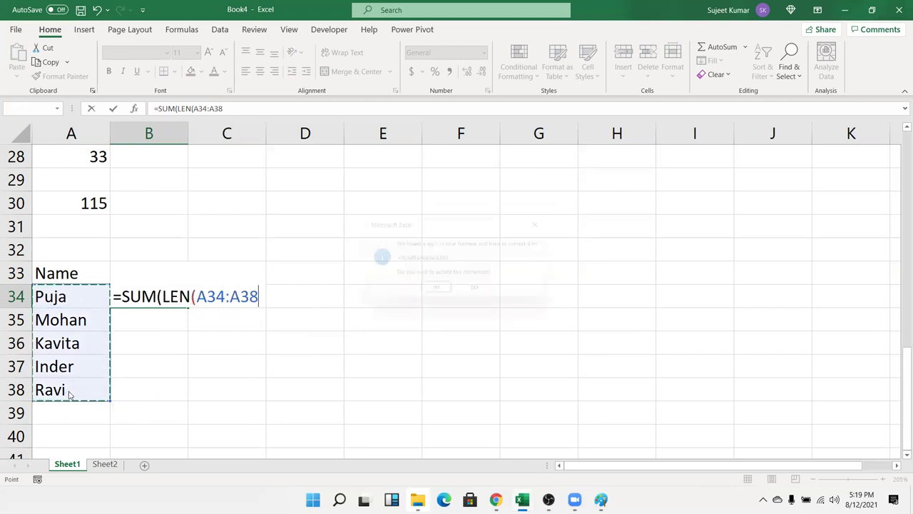
key("Return")
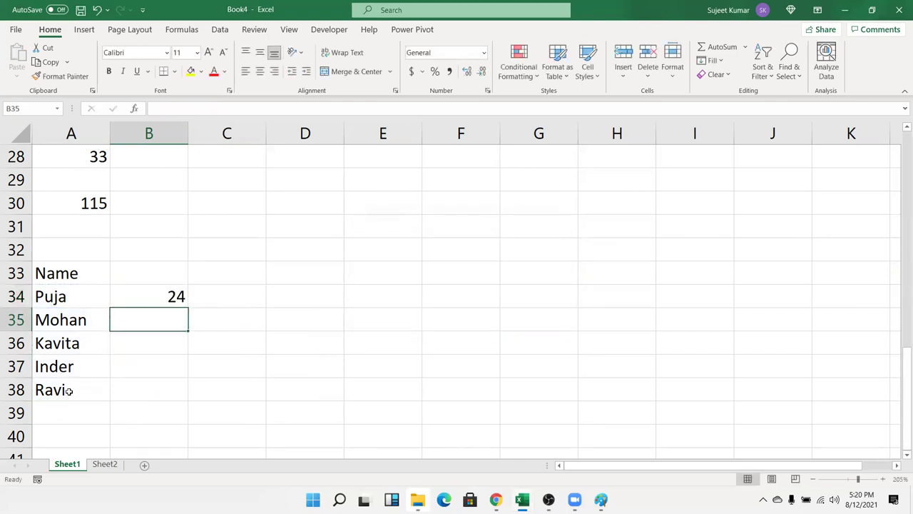
scroll(72, 412, "down", 1)
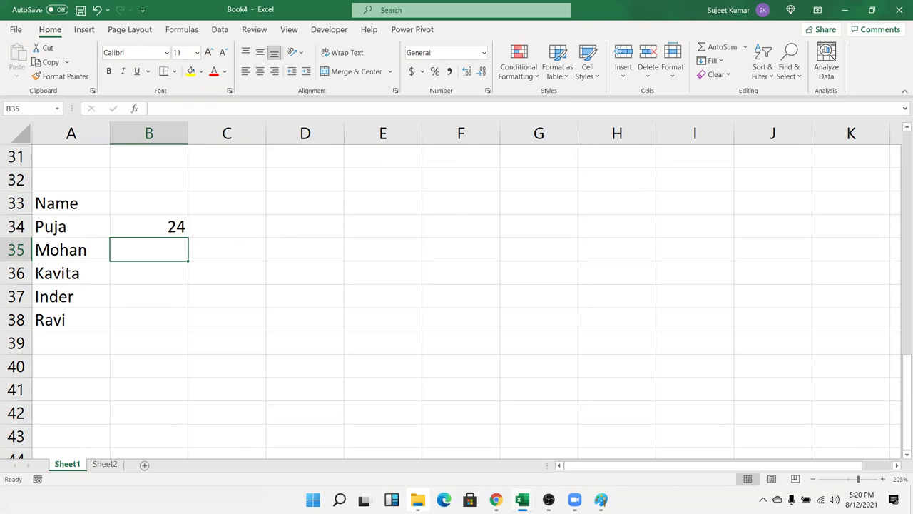
left_click(105, 463)
left_click(130, 173)
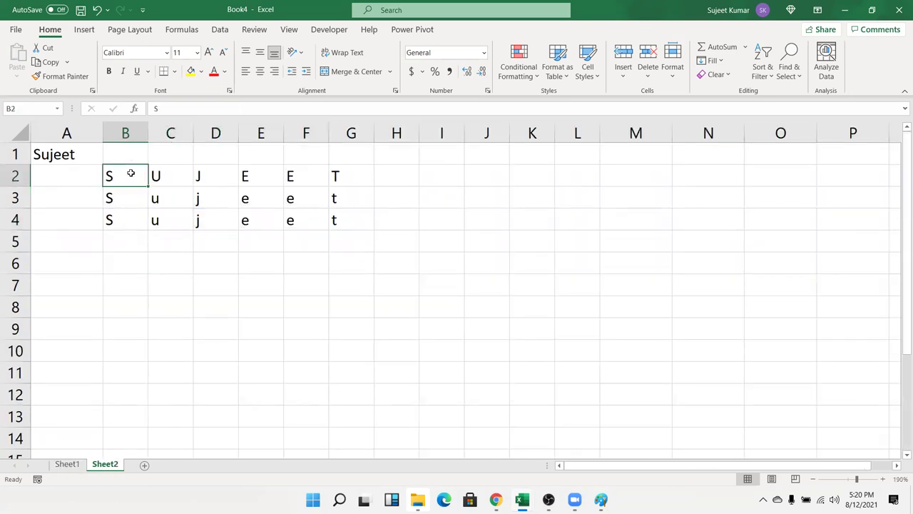
left_click(112, 223)
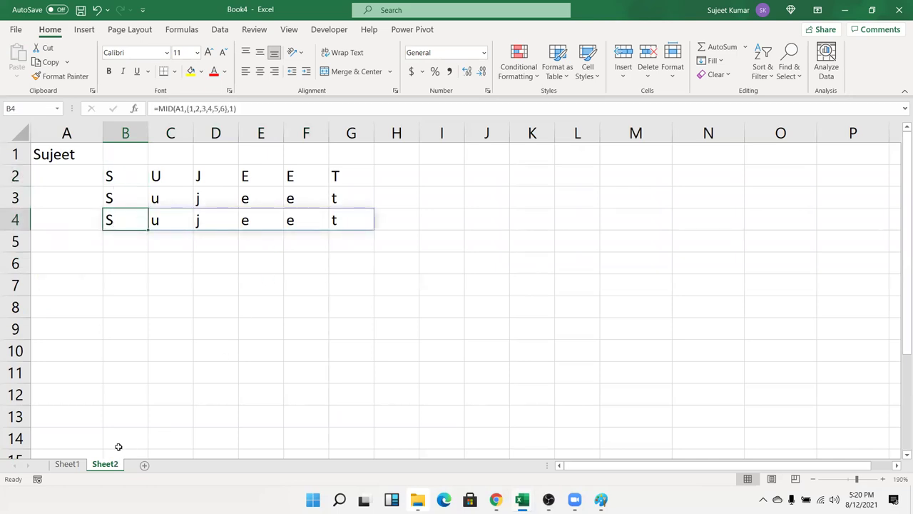
left_click(67, 463)
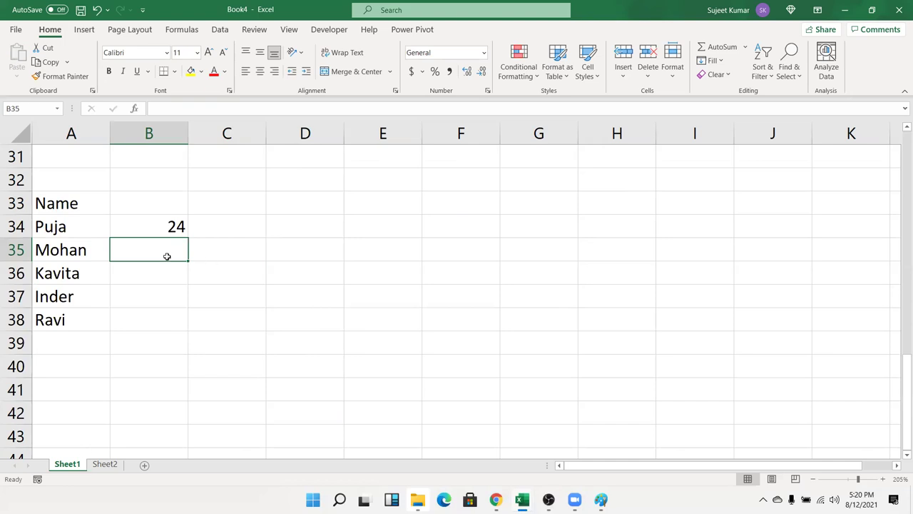
left_click_drag(73, 222, 62, 317)
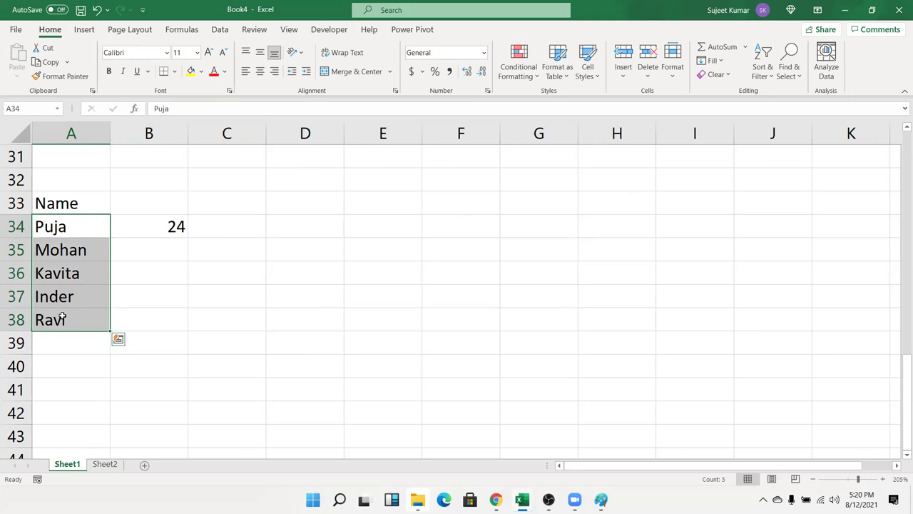
- Delete the total-length formula from B34
left_click(212, 247)
left_click(154, 231)
key("Delete")
key("Up")
key("Down")
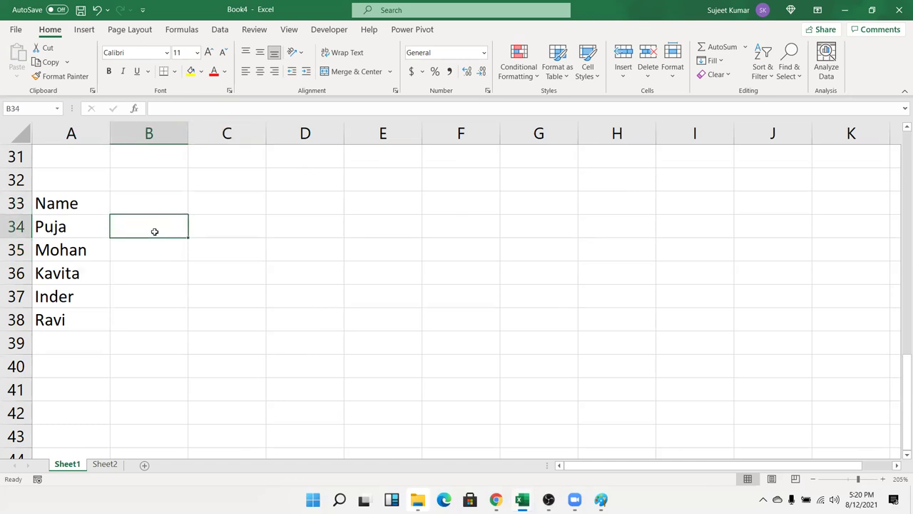
- Fill =LEN(A34) down B34:B38 to get each name's length
type("=le")
key("Down")
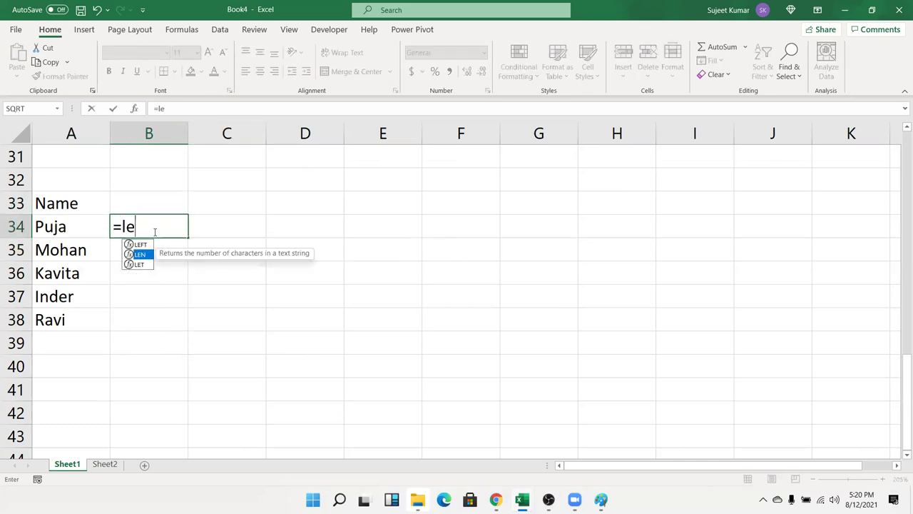
key("Tab")
type("A34")
key("Return")
key("Left")
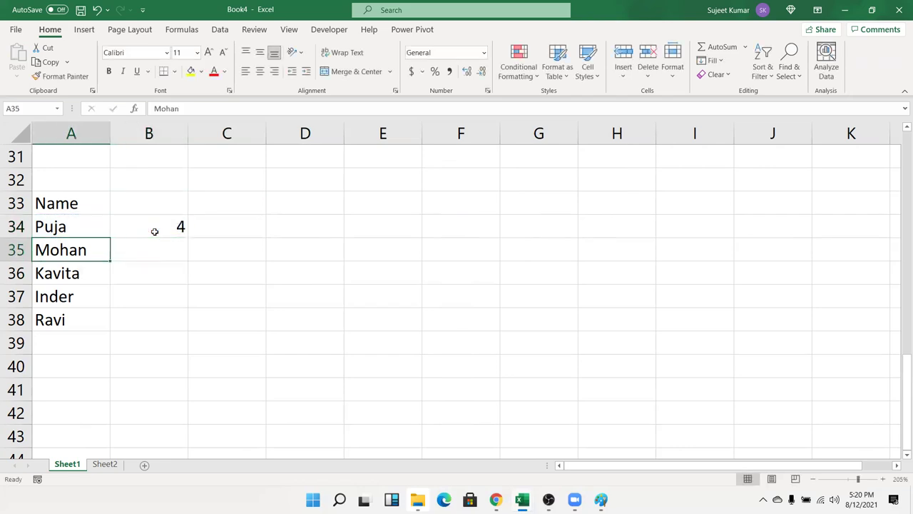
key("Down")
key("Down")
key("Down")
key("Right")
key("shift+Up")
key("shift+Up")
key("shift+Up")
key("ctrl+d")
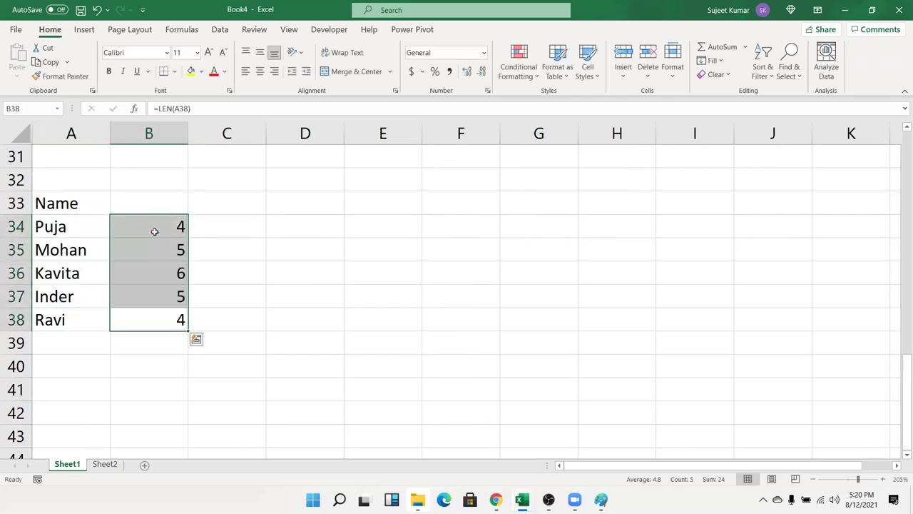
- Enter =MAX(B34:B38) in C34, giving the longest length 6
key("Right")
key("Up")
key("Up")
key("Up")
key("Up")
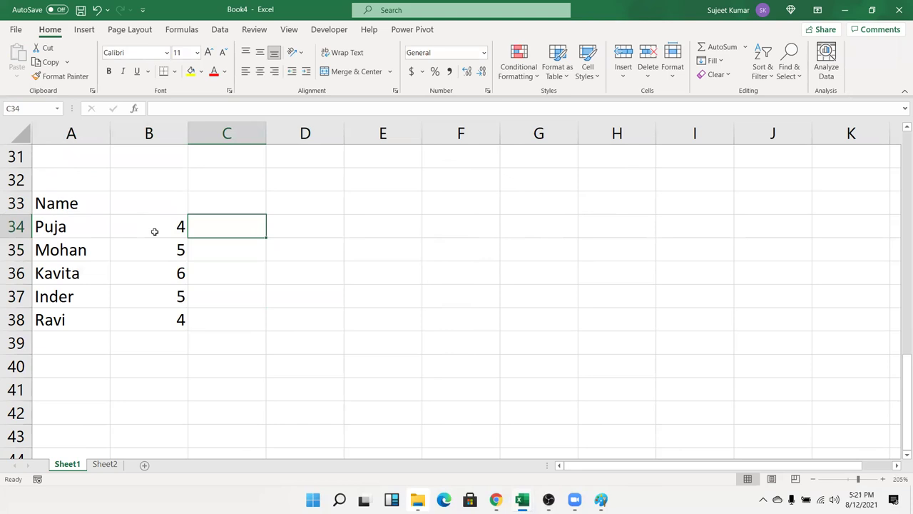
type("=max")
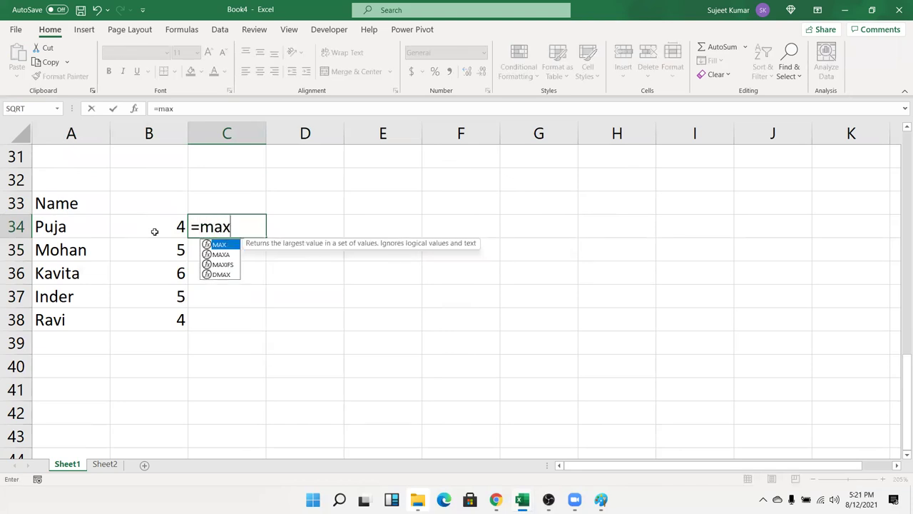
key("Left")
key("Right")
type("=")
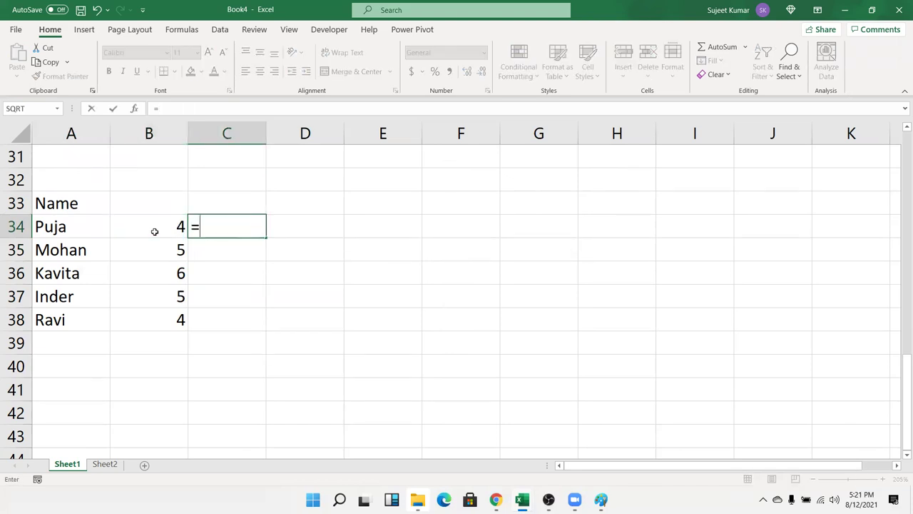
type("ma")
key("Down")
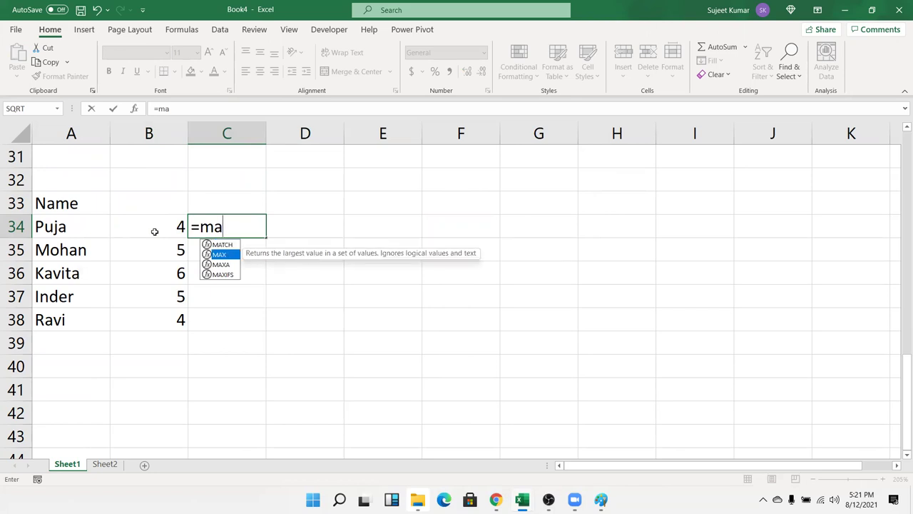
key("Tab")
left_click(154, 231)
key("ctrl+shift+Down")
key("Return")
key("Up")
- Enter =MATCH(C34,B34:B38,0) in D34, giving position 3
key("Right")
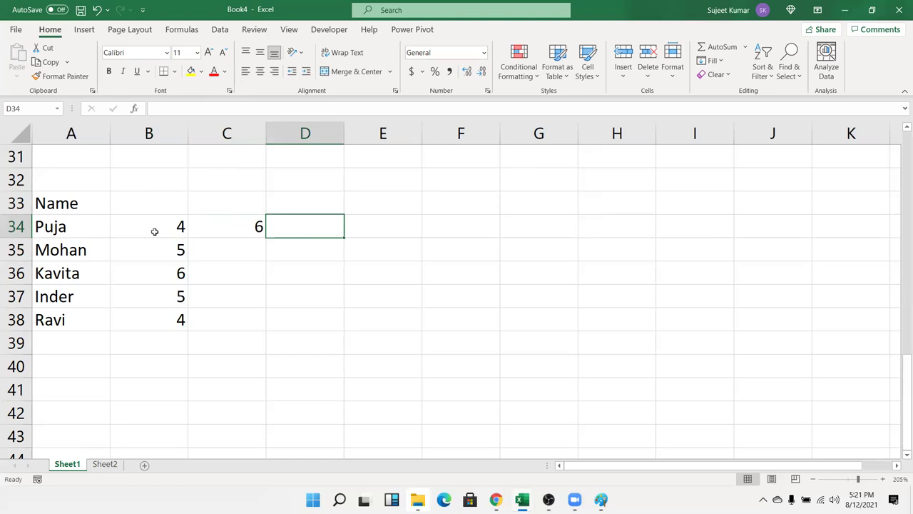
type("=mat")
key("Tab")
key("Left")
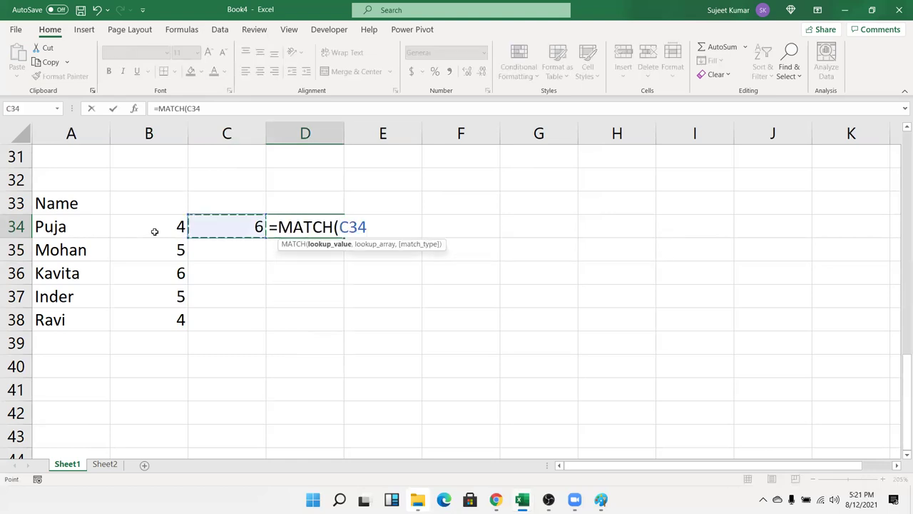
type(",")
key("Left")
key("Left")
key("ctrl+shift+Down")
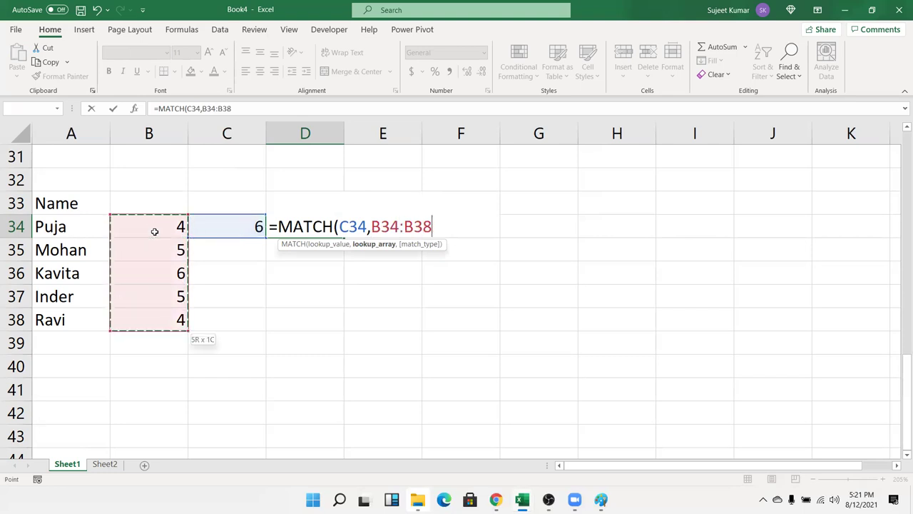
type(",0")
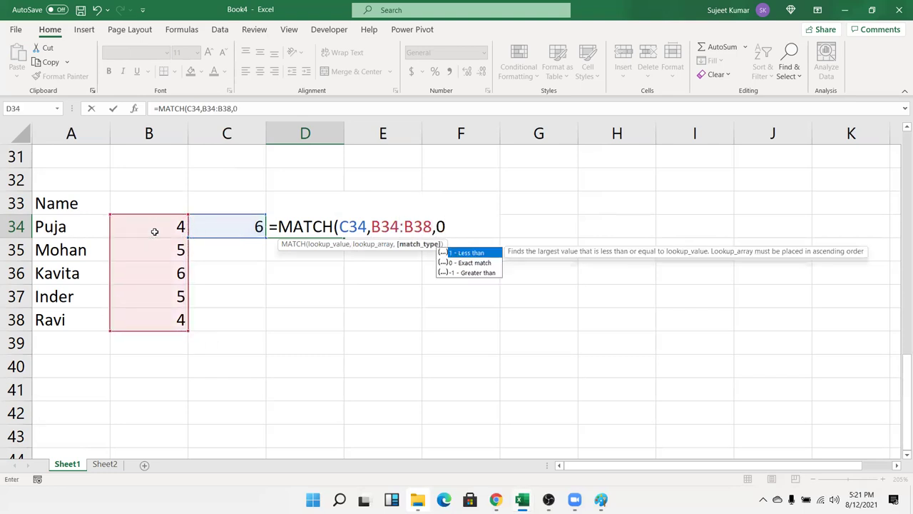
key("Return")
key("Up")
- Enter =INDEX(A34:A38,D34) in E34, returning Kavita
key("Right")
type("=")
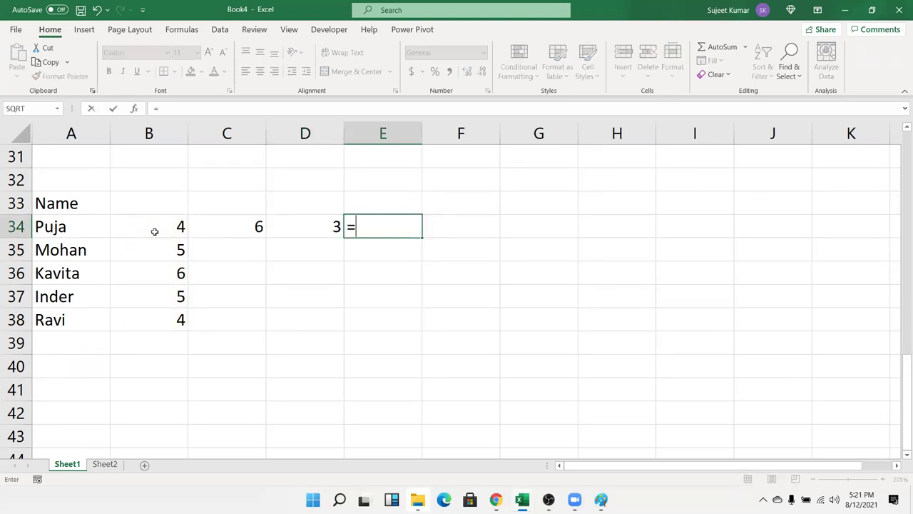
type("ind")
key("Tab")
key("Left")
key("Left")
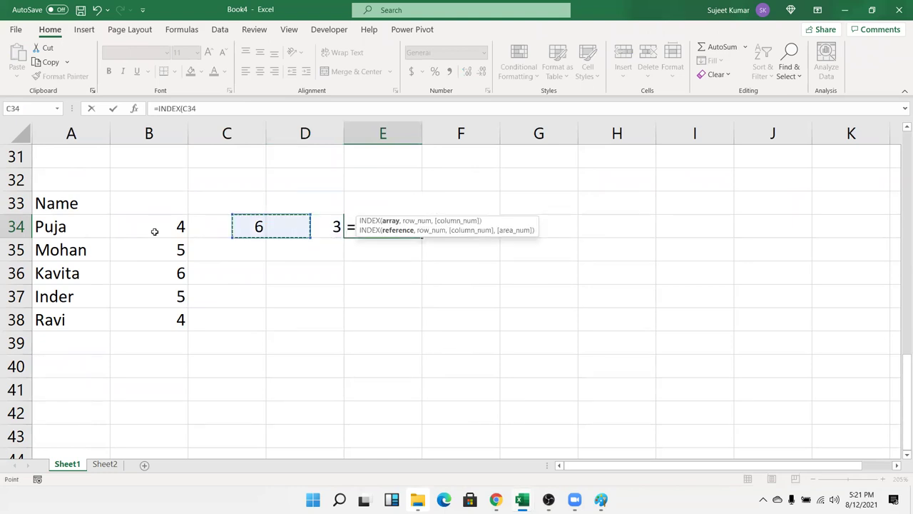
key("Left")
key("Left")
key("shift+Down")
key("shift+Down")
key("shift+Down")
type(",")
key("Left")
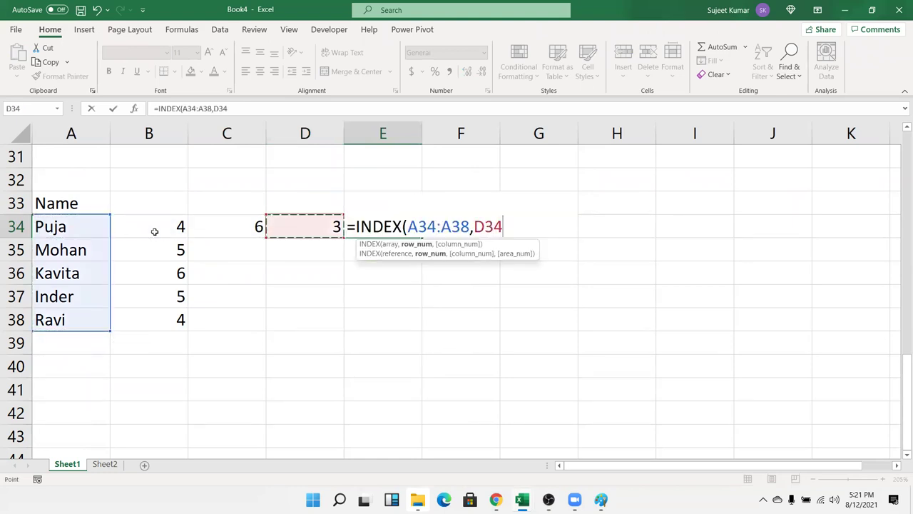
key("Return")
key("Up")
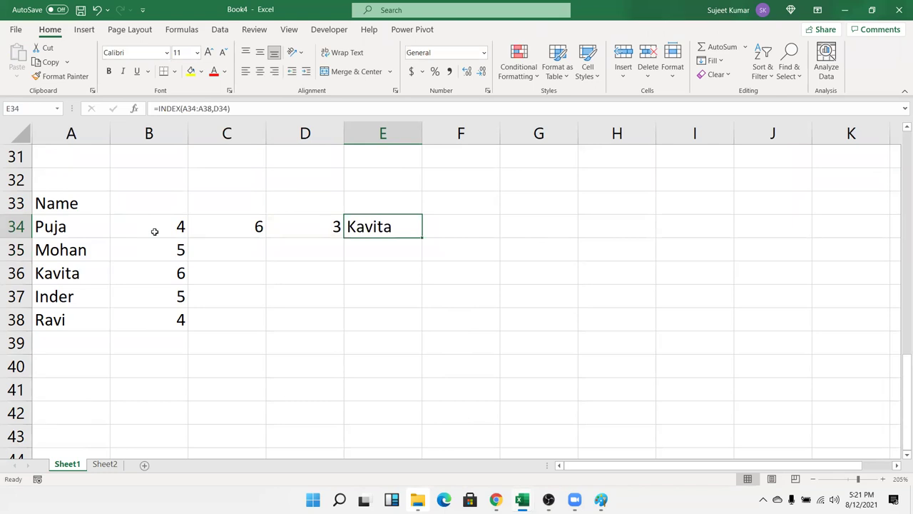
- Review the INDEX and MATCH formulas, then clear the helper results in B34:E38
double_click(372, 224)
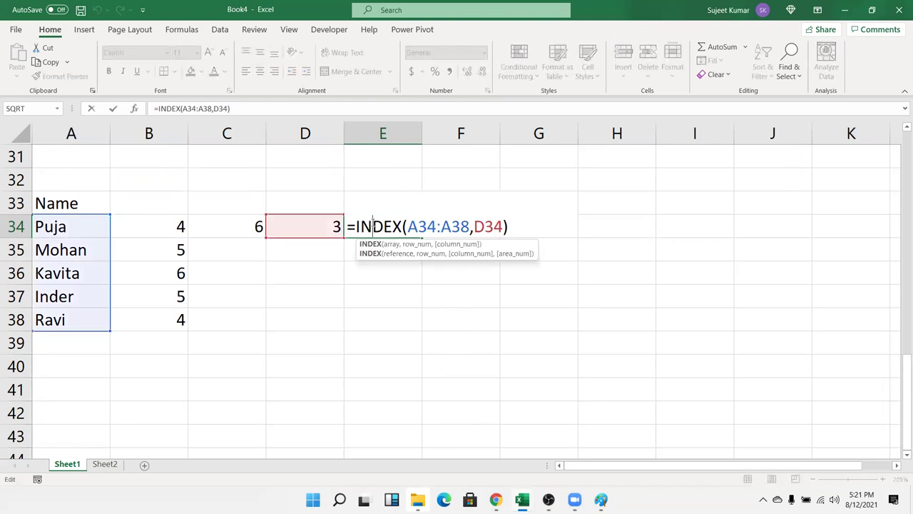
key("Return")
left_click(334, 233)
double_click(333, 233)
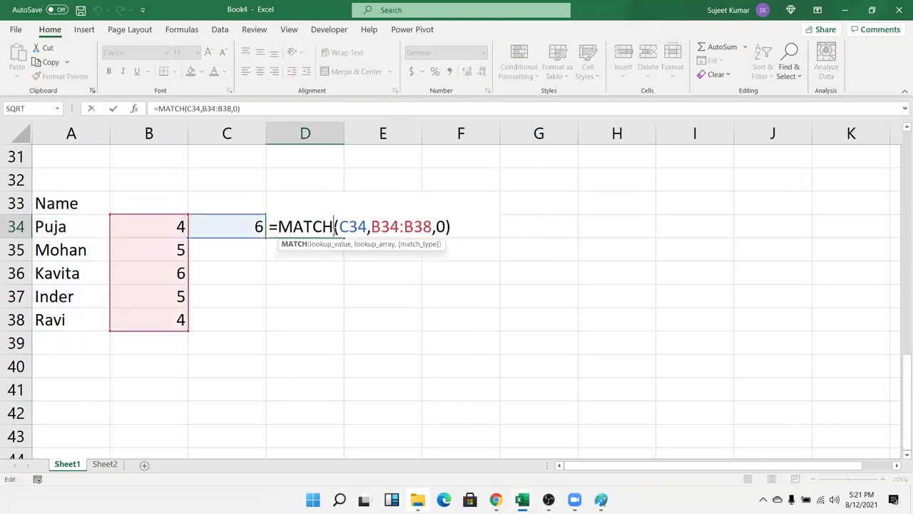
key("Escape")
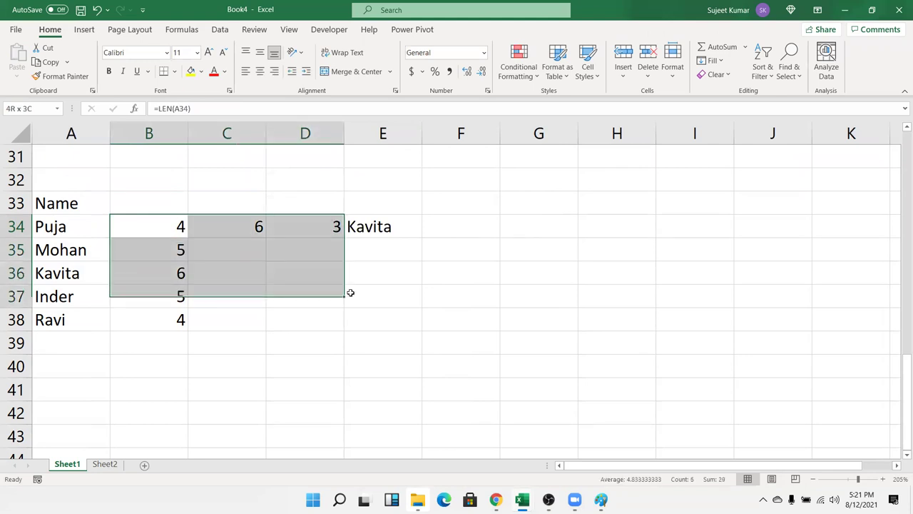
left_click_drag(173, 218, 375, 308)
key("ctrl+z")
- Start a MATCH formula in B34 with MAX(LEN(A34:A38)) as the lookup value
key("Right")
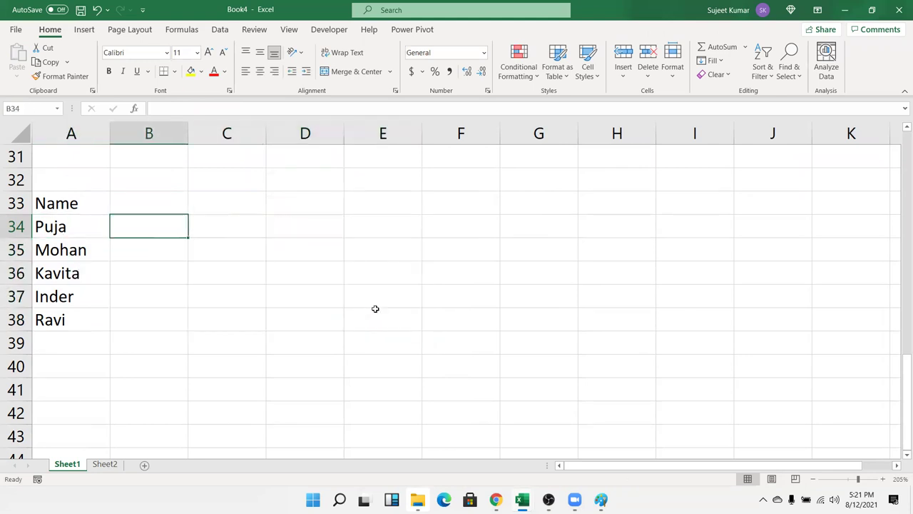
type("=mat")
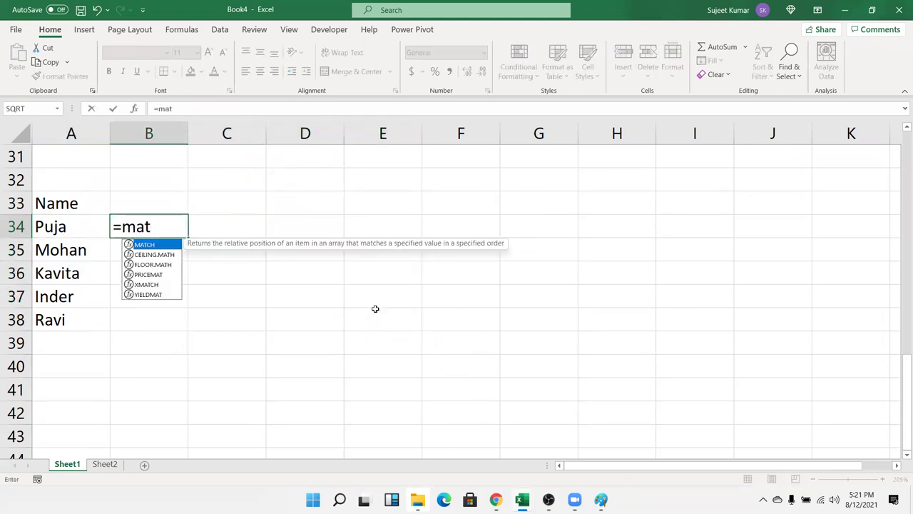
key("Tab")
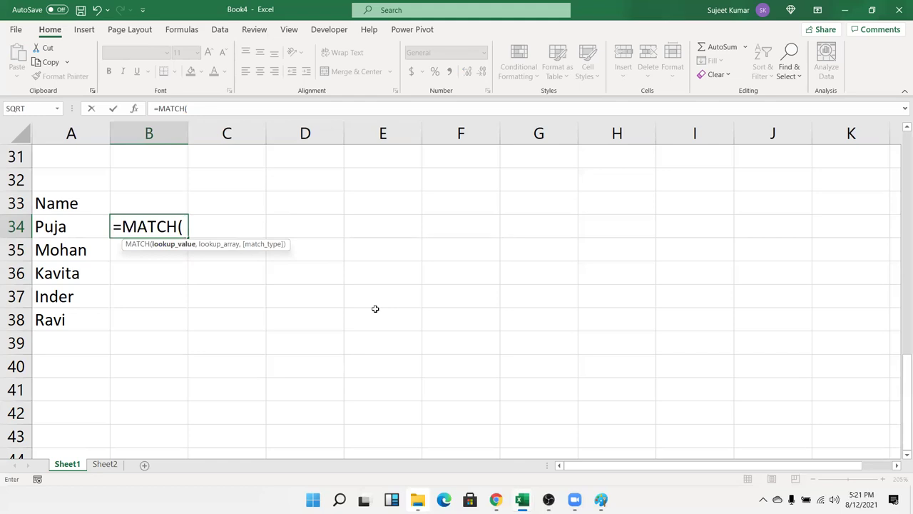
type("max")
key("Tab")
type("lew")
key("BackSpace")
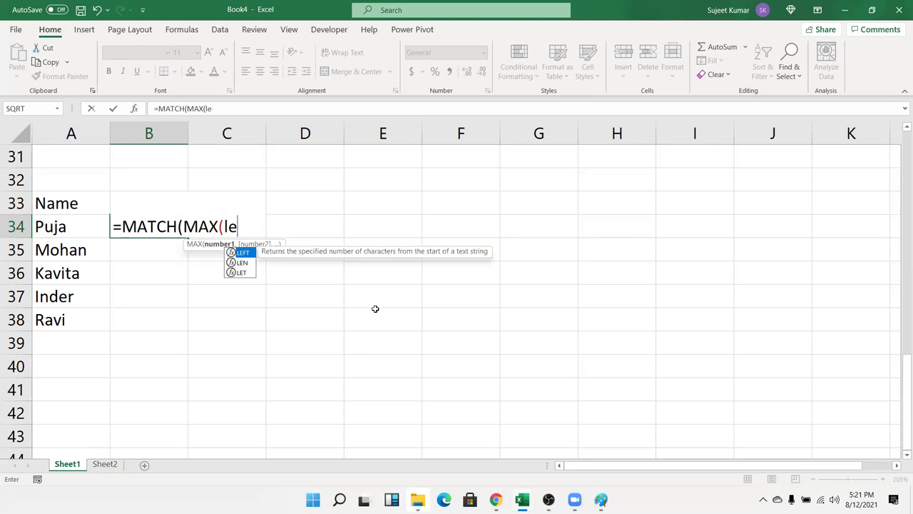
type("n")
key("Tab")
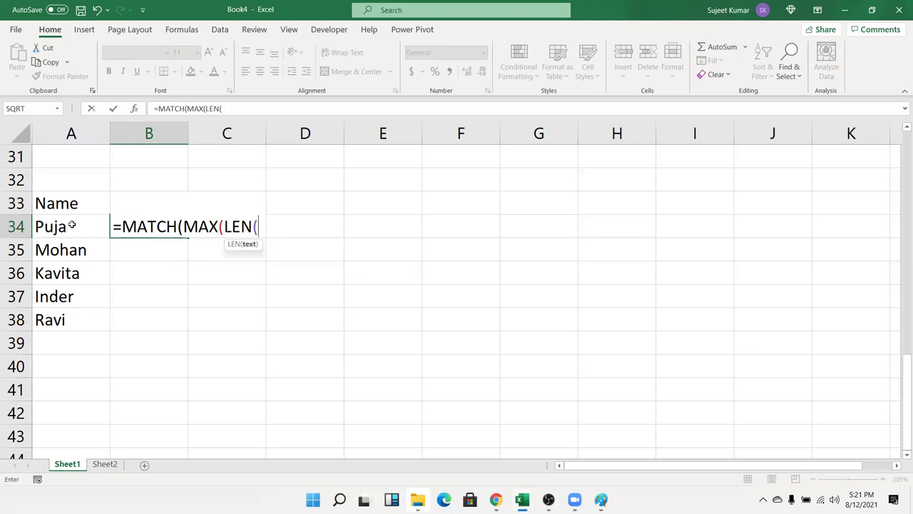
left_click_drag(69, 227, 58, 320)
type(")")
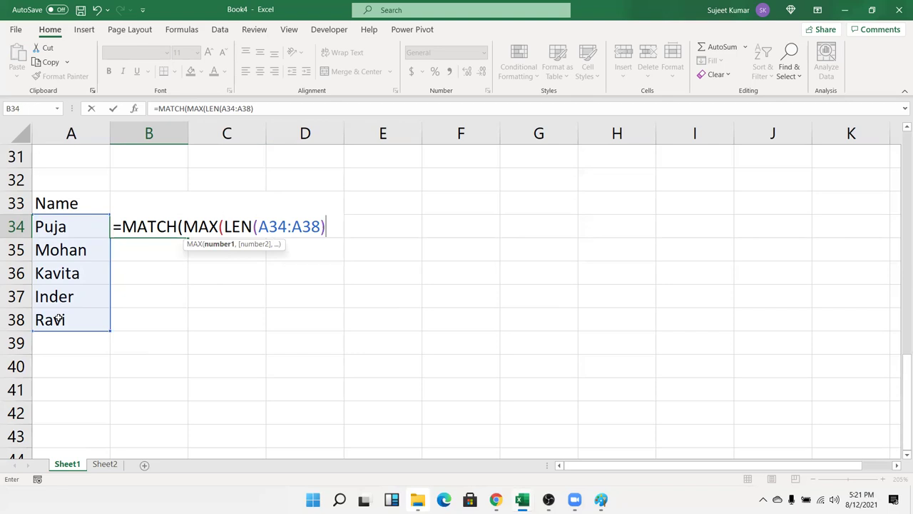
- Complete the MATCH with LEN(A34:A38) as lookup array and exact match 0
type("),")
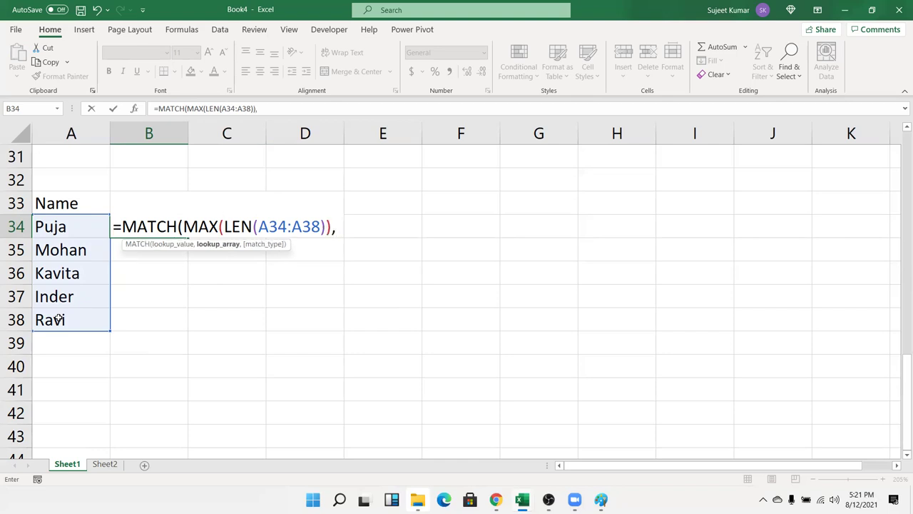
type("ma")
key("BackSpace")
key("BackSpace")
type("len")
key("Tab")
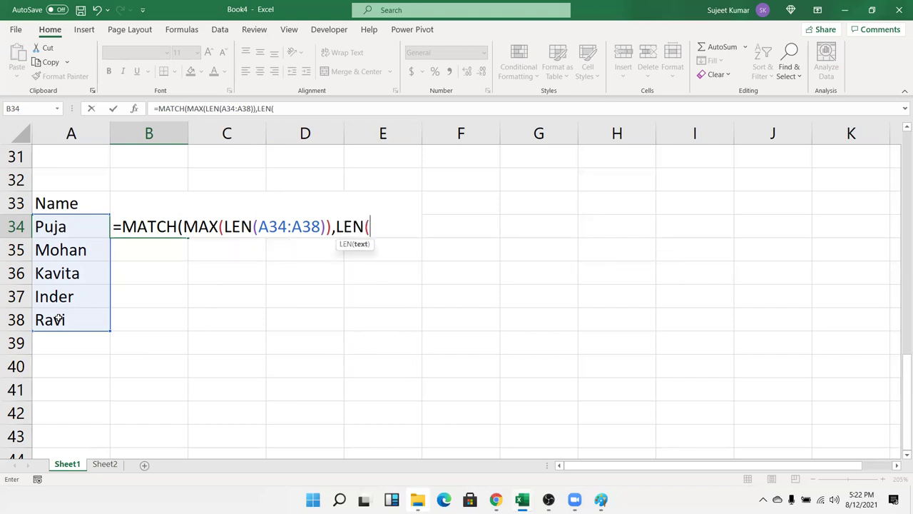
left_click_drag(49, 227, 49, 314)
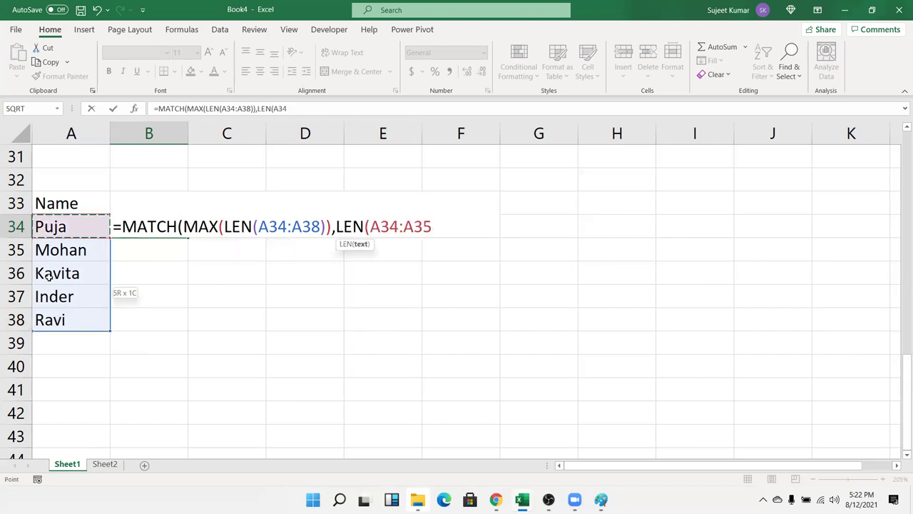
type(")")
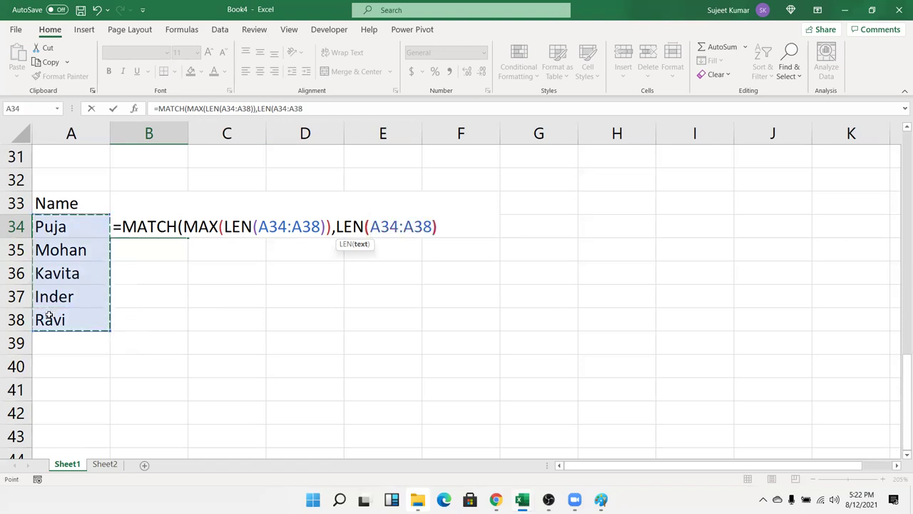
type(",0)")
key("Return")
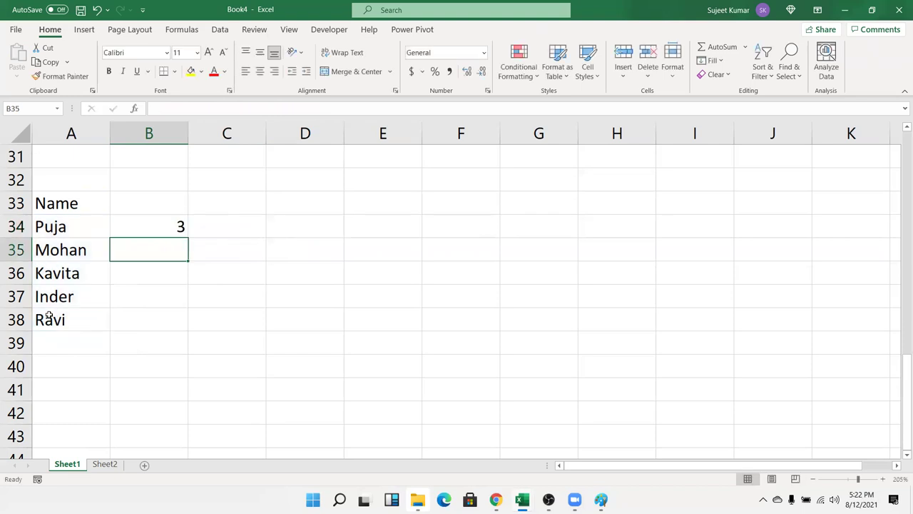
- Wrap the formula in INDEX(A34:A38, …) and accept Excel's correction so B34 returns Kavita
key("Up")
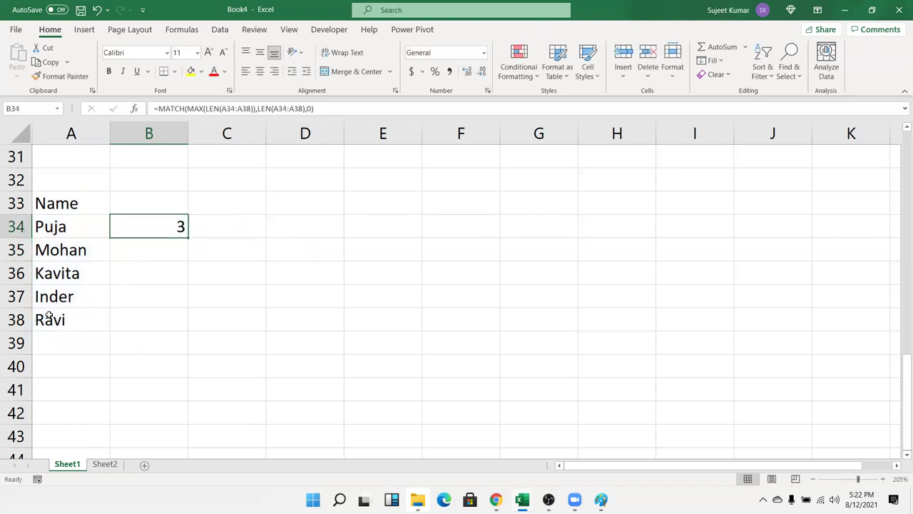
double_click(168, 231)
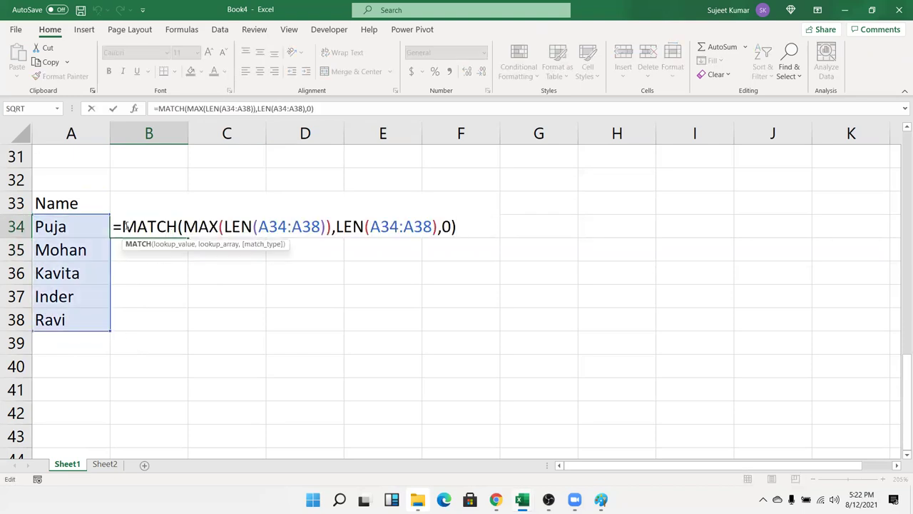
left_click(123, 227)
type("ind")
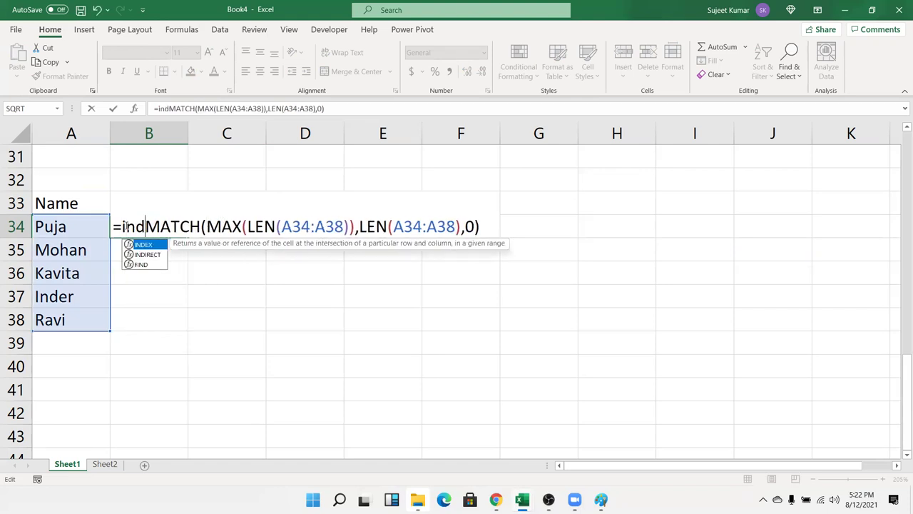
key("Tab")
left_click_drag(90, 226, 85, 310)
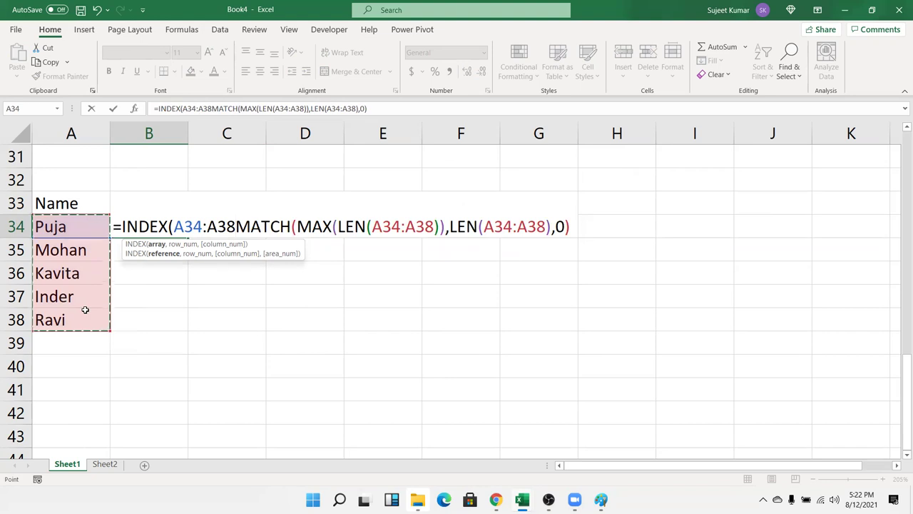
type(",")
key("Return")
key("Return")
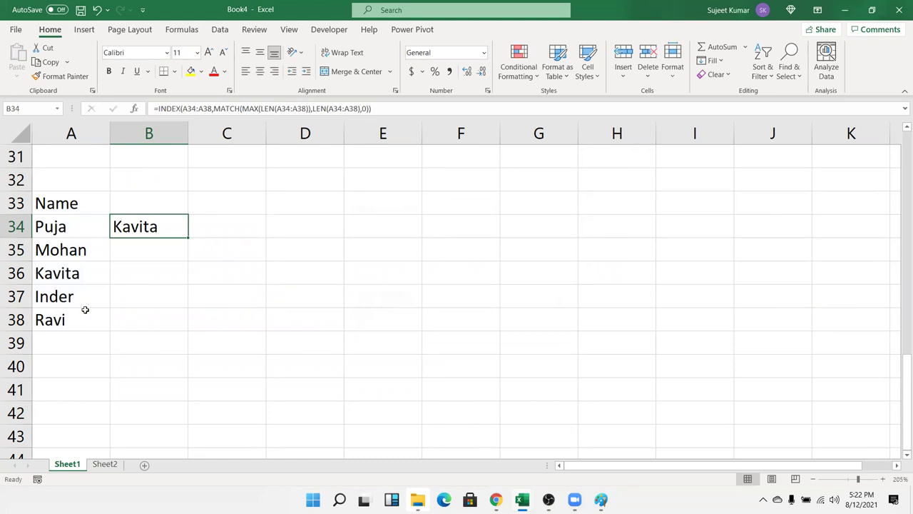
- Add Sheet3 with a Name heading in A1 and fill names from Puja down column A
left_click(120, 471)
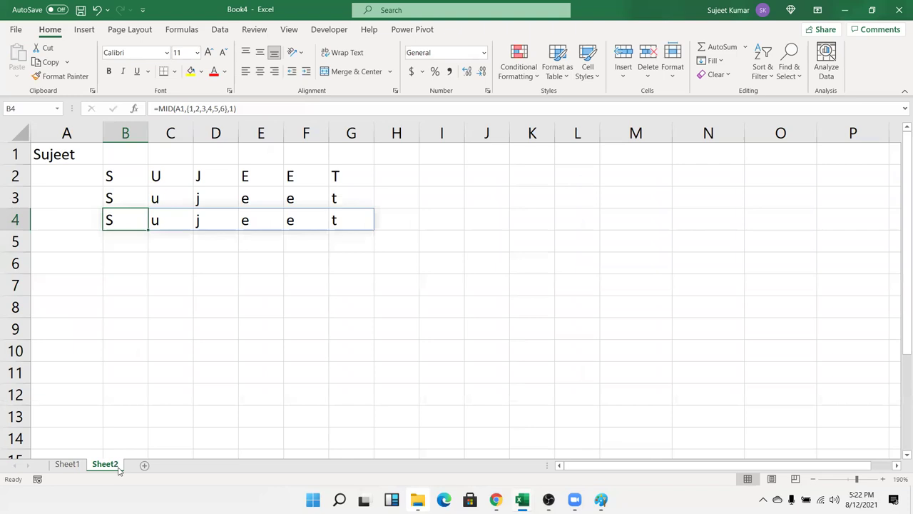
left_click(143, 467)
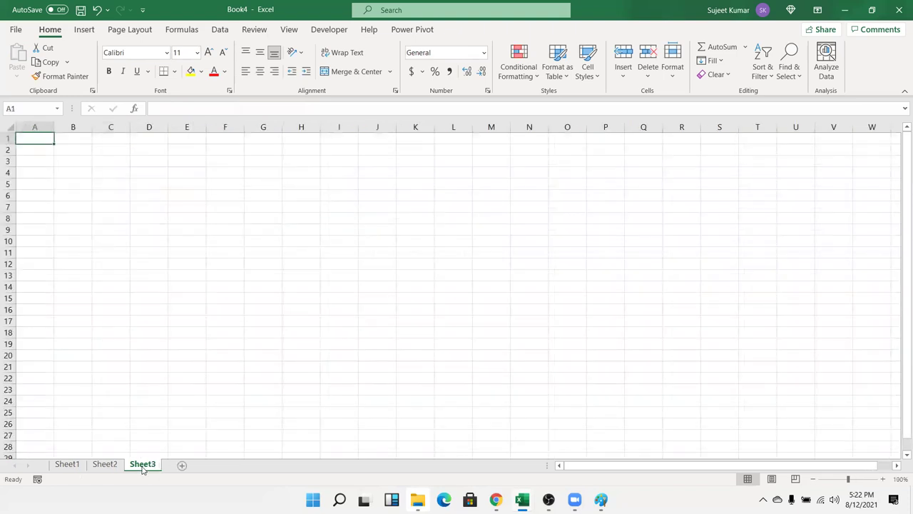
scroll(116, 269, "up", 1, "ctrl")
scroll(116, 269, "up", 2, "ctrl")
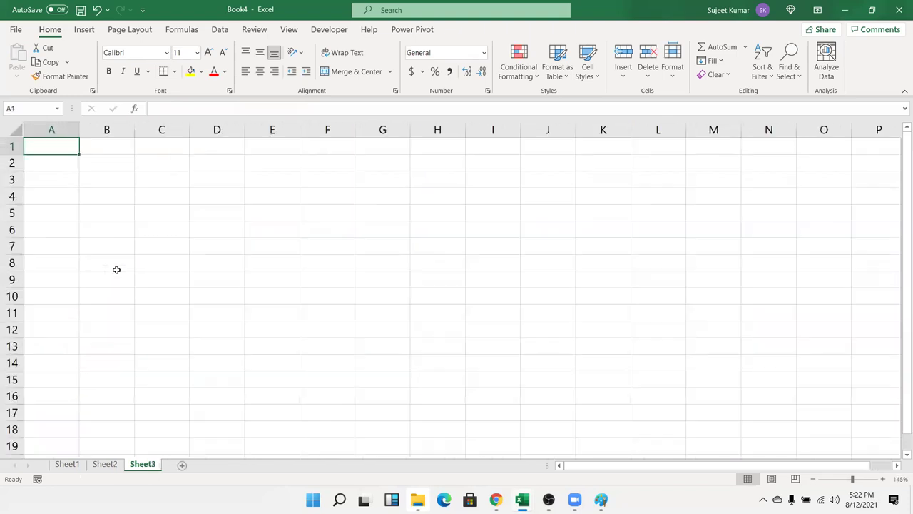
type("Name")
key("Return")
type("Puja")
left_click(96, 252)
left_click(50, 166)
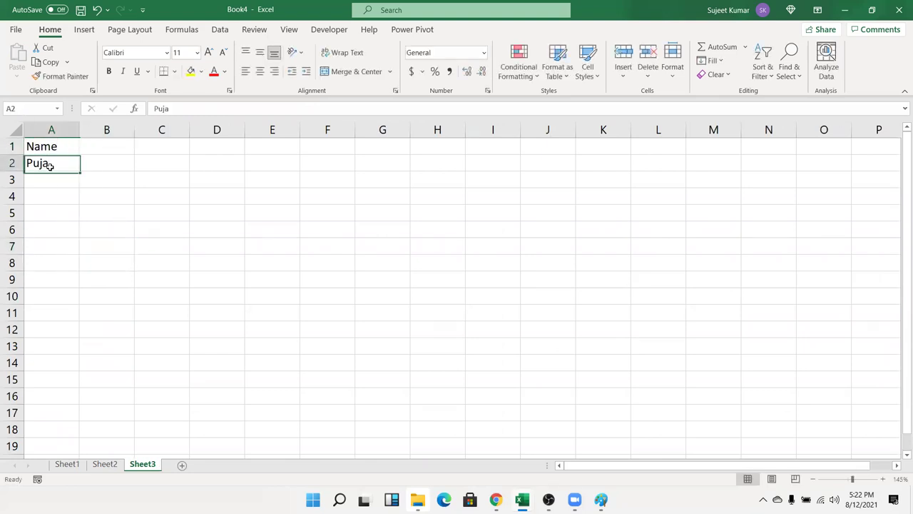
left_click_drag(79, 172, 60, 494)
- Add a Sales heading in B1 and fill =RANDBETWEEN(10,90) down B2:B29
key("ctrl+Home")
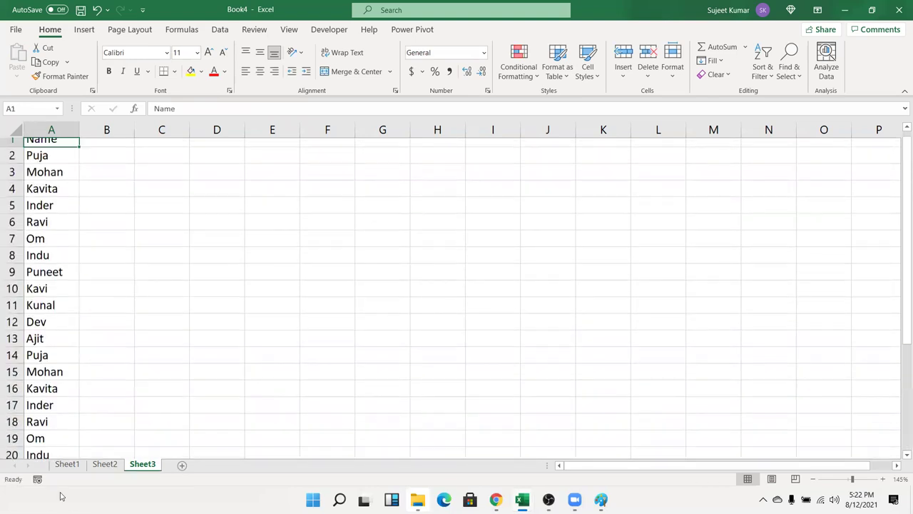
key("Right")
type("Sales")
key("Return")
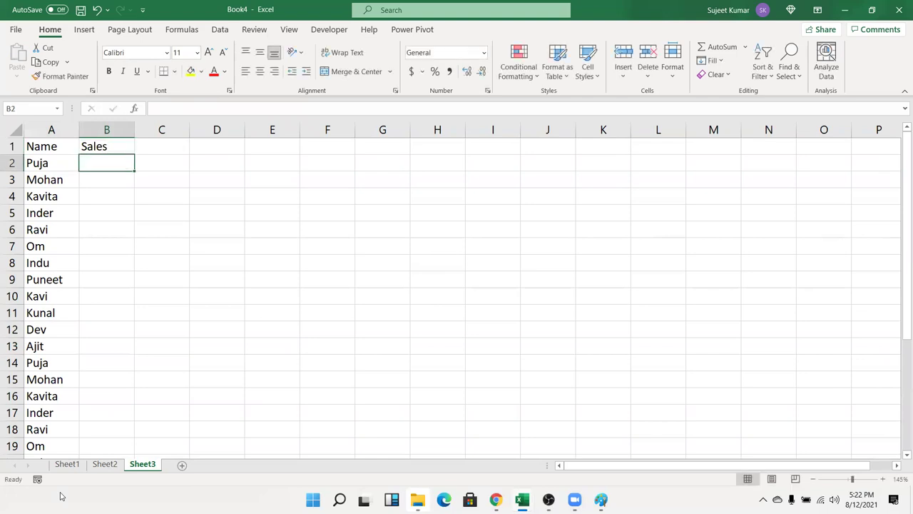
type("=ra")
key("Down")
key("Down")
key("Down")
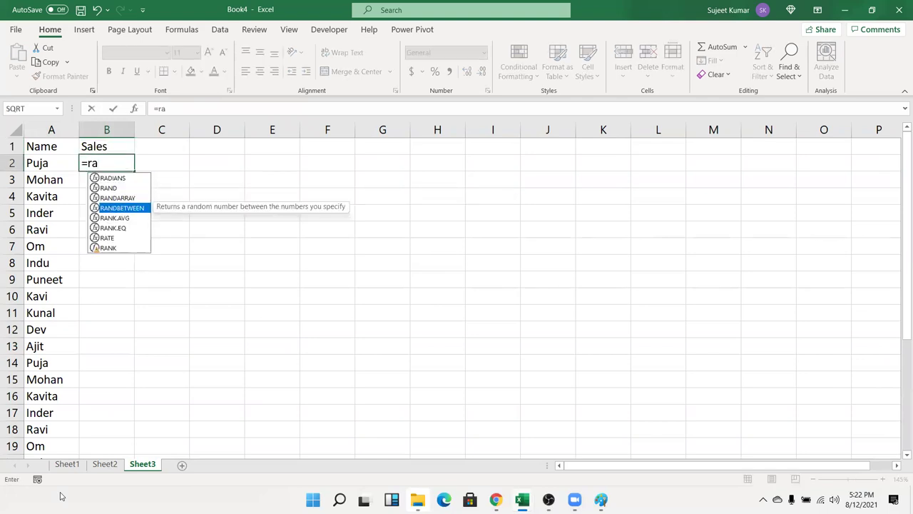
key("Tab")
type("10,9")
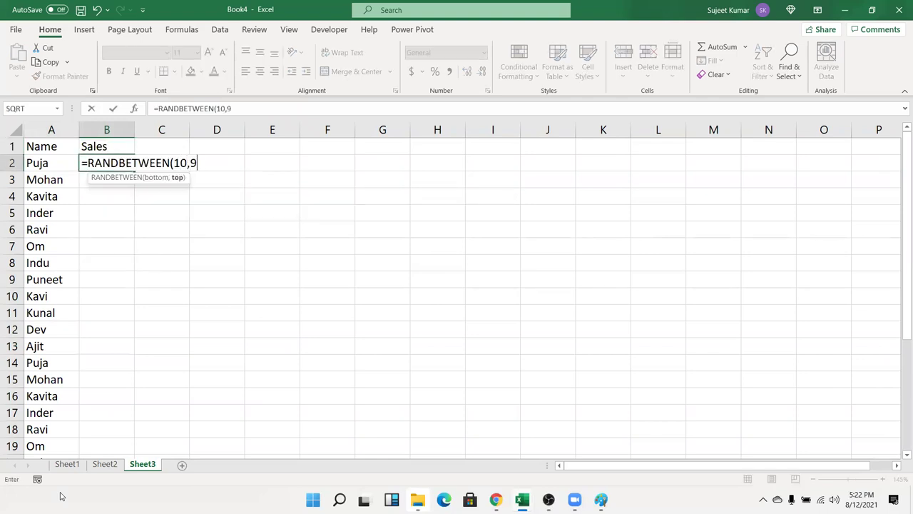
key("Return")
key("Left")
key("ctrl+Down")
key("Right")
key("ctrl+shift+Up")
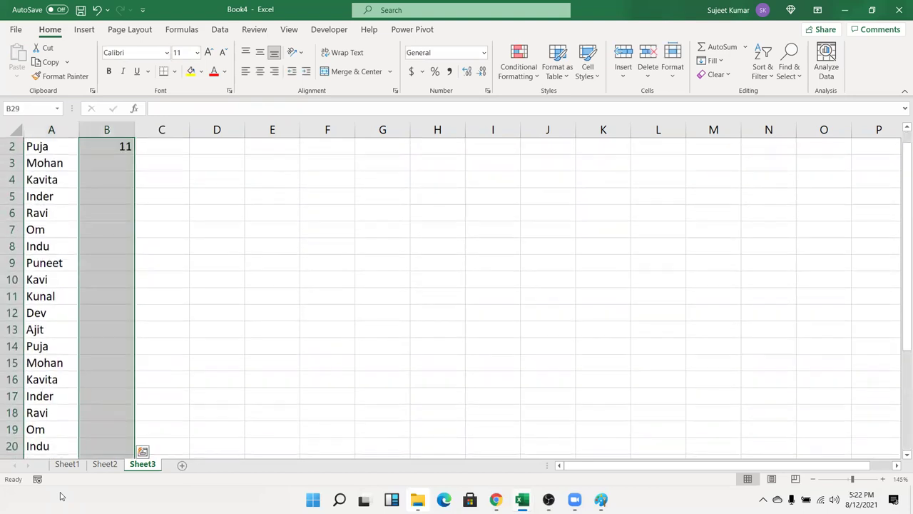
key("ctrl+d")
- Copy the Sales numbers and paste them back as fixed values
key("ctrl+c")
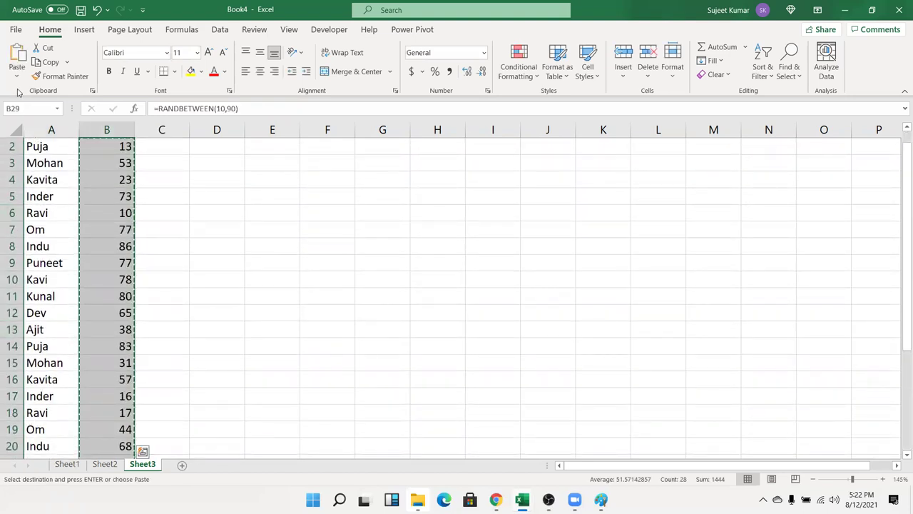
left_click(17, 77)
left_click(21, 165)
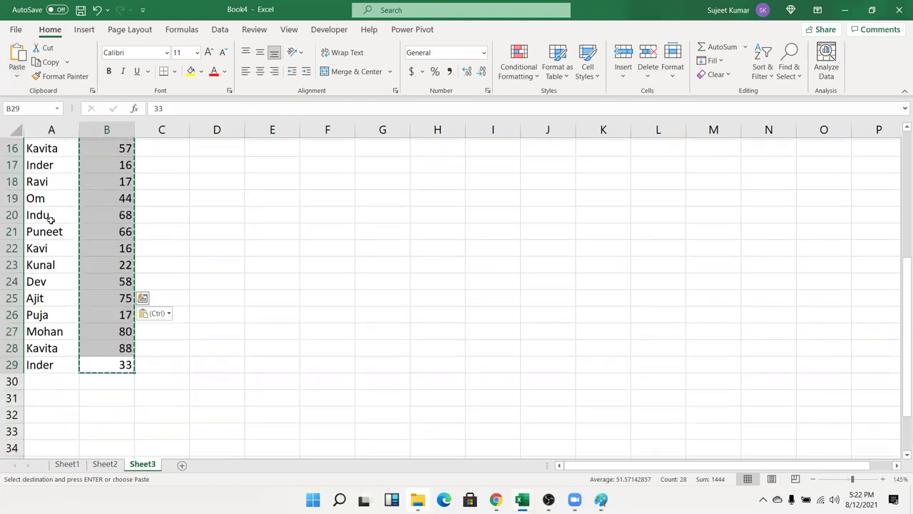
key("ctrl+Up")
key("Right")
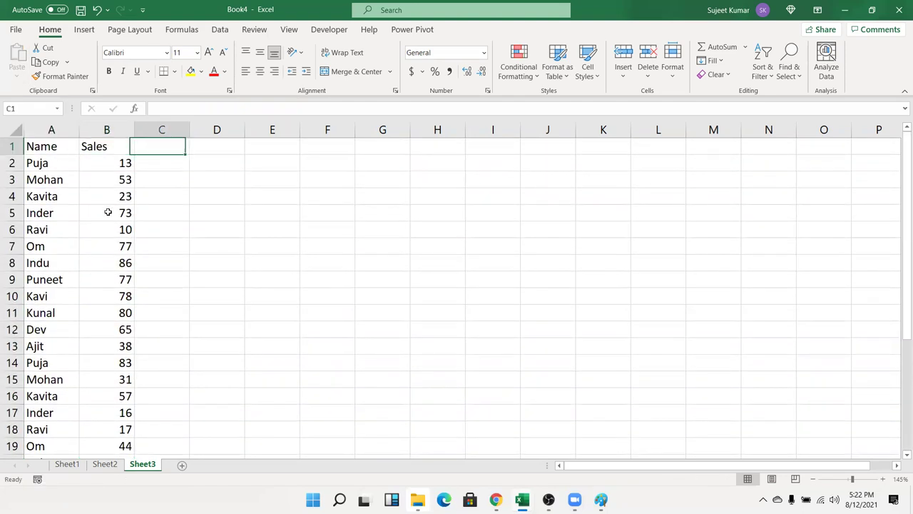
key("Right")
key("Right")
key("Right")
- Enter the names Puja in E3 and Mohan in F3
key("Down")
key("Down")
key("Left")
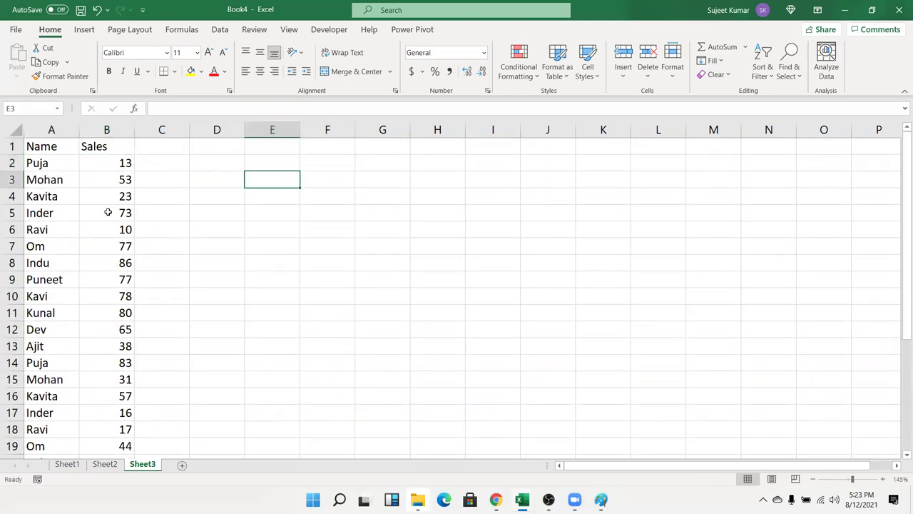
type("Puja+")
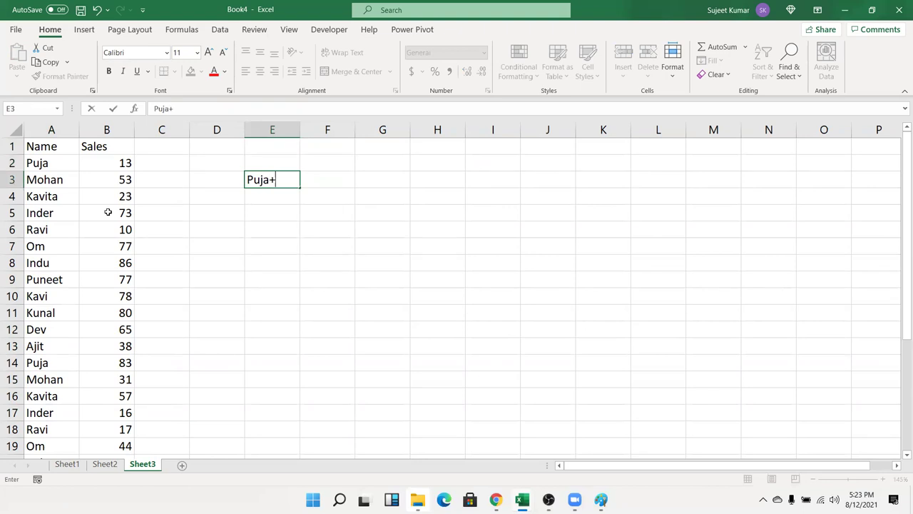
type("M")
key("BackSpace")
key("BackSpace")
key("Tab")
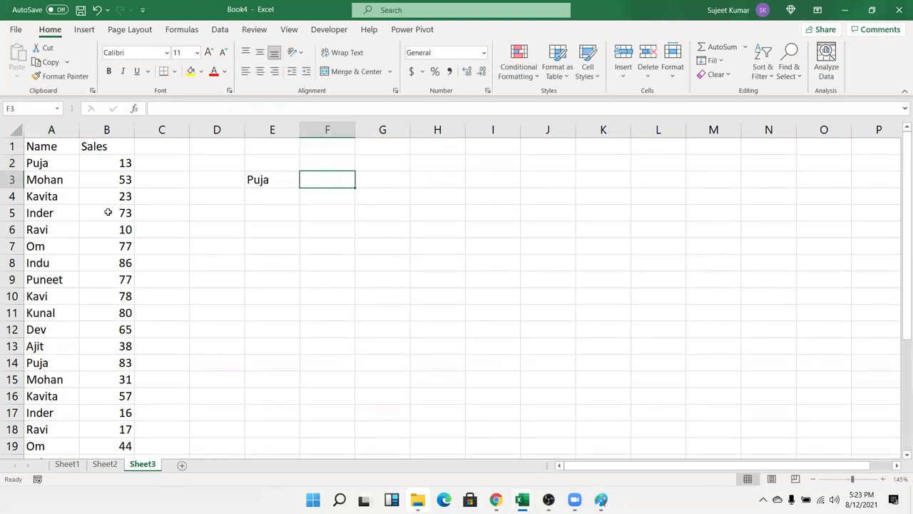
type("Mohan")
key("Return")
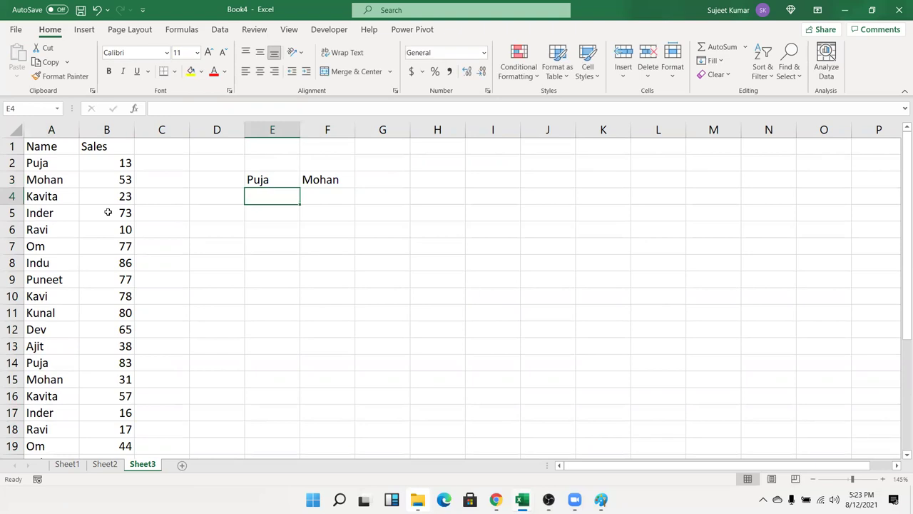
- Enter =SUMIF(A:A,E3:F3,B:B) in E4, spilling totals 113 for Puja and 164 for Mohan
key("Tab")
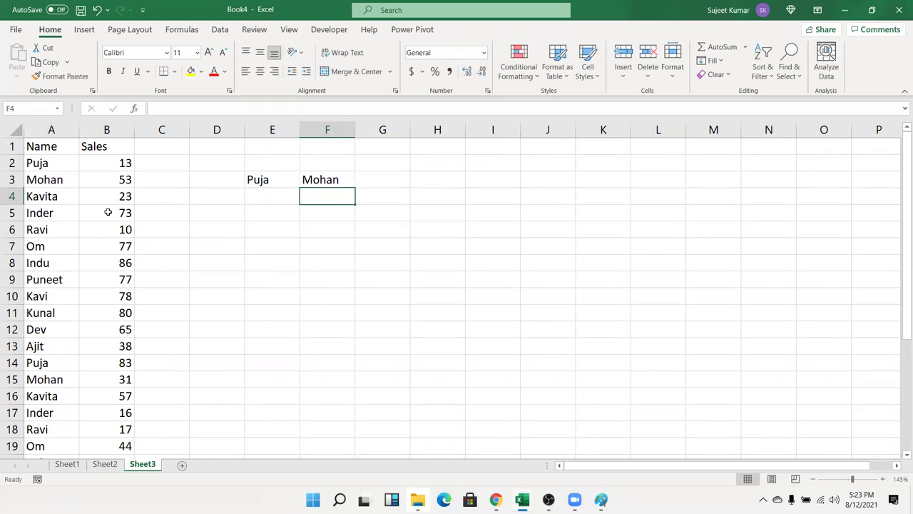
key("Left")
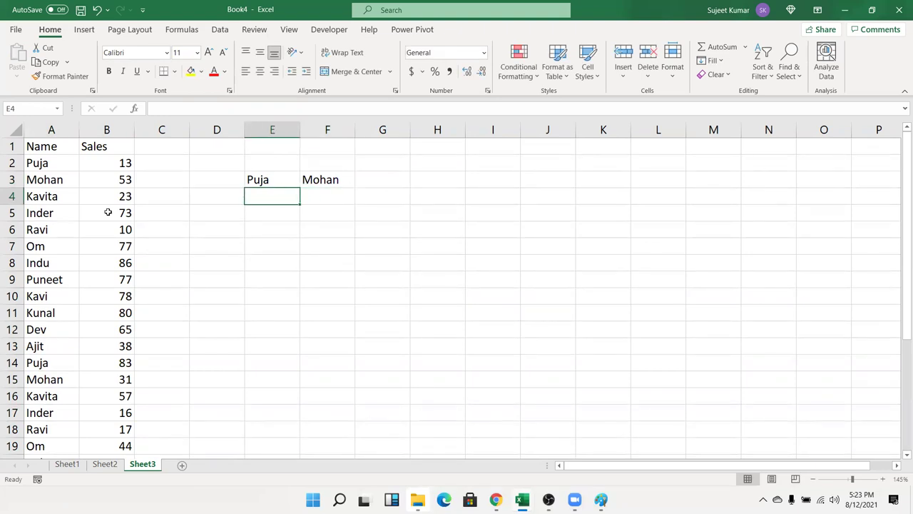
type("=")
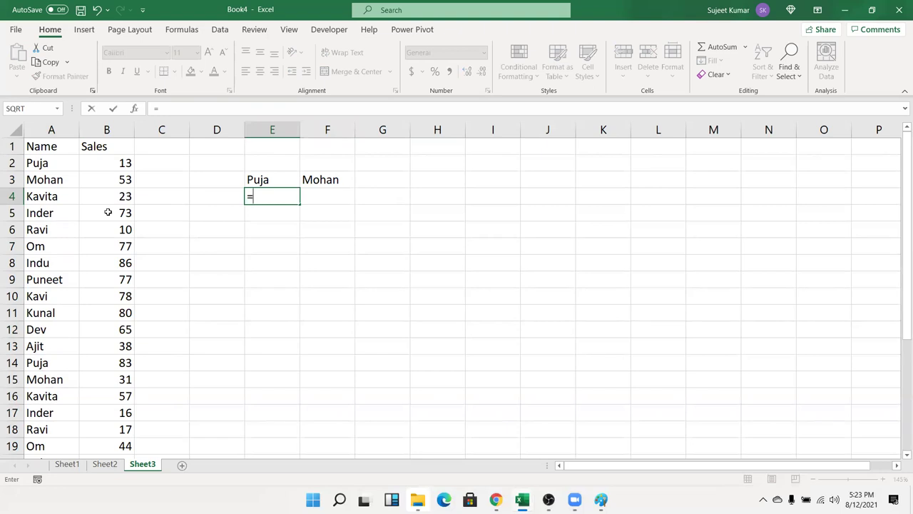
type("s")
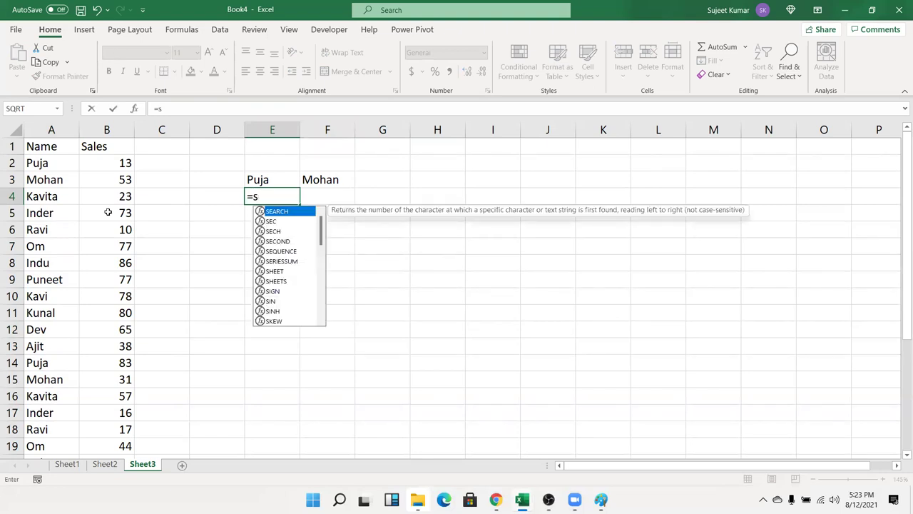
type("um")
key("Down")
key("Down")
key("Up")
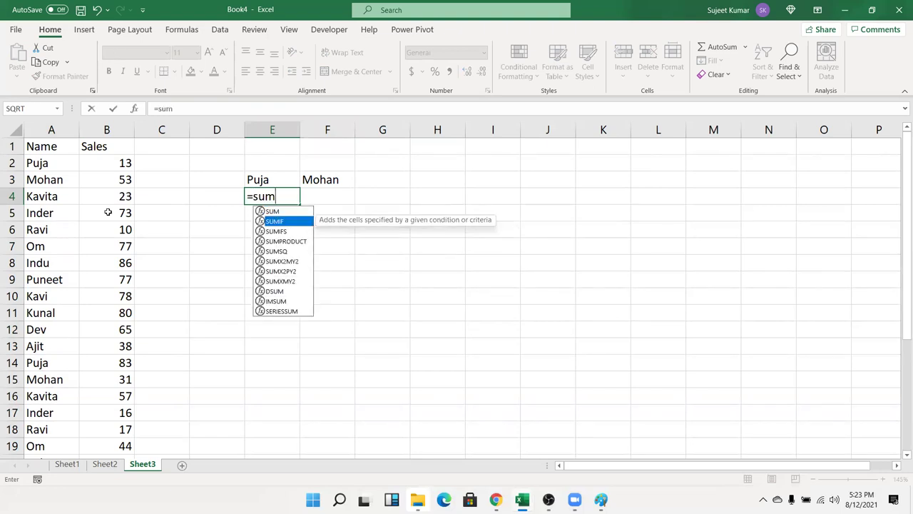
key("Tab")
left_click(54, 131)
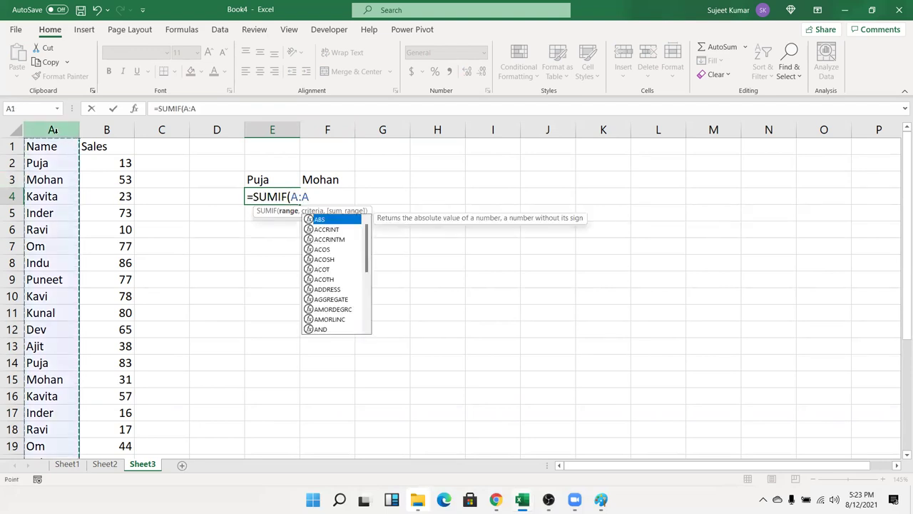
type(",")
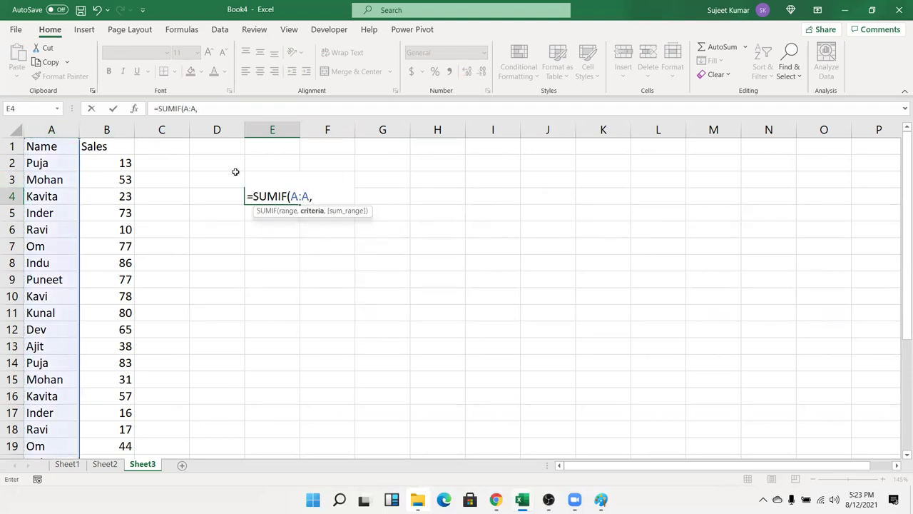
left_click(263, 163)
key("Down")
key("shift+Right")
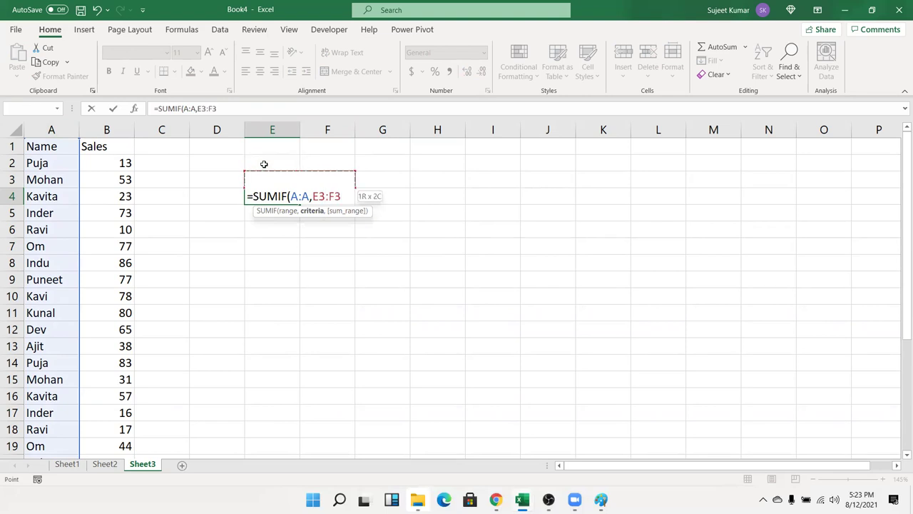
type(",")
left_click(115, 128)
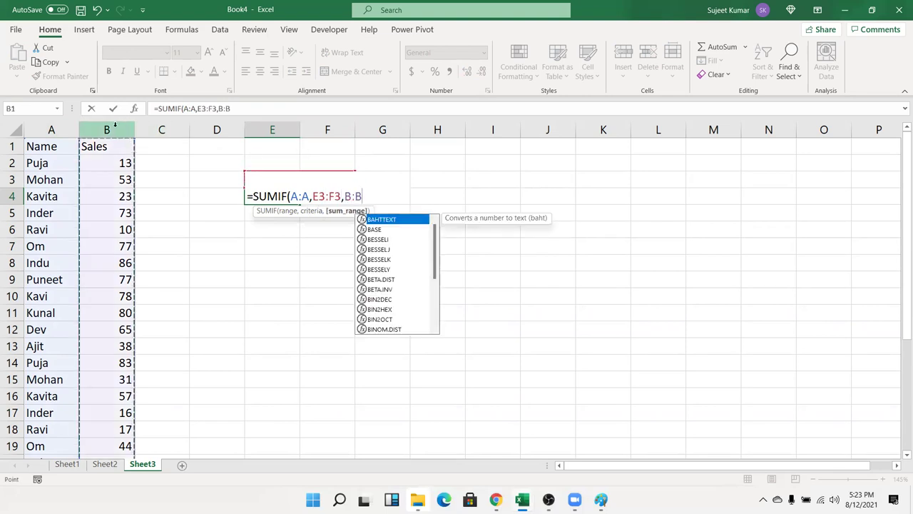
key("Return")
key("Up")
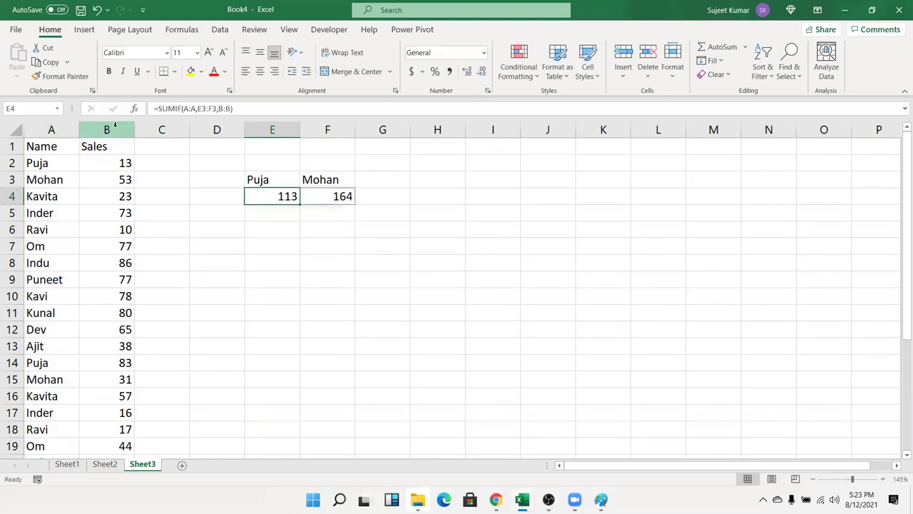
key("Right")
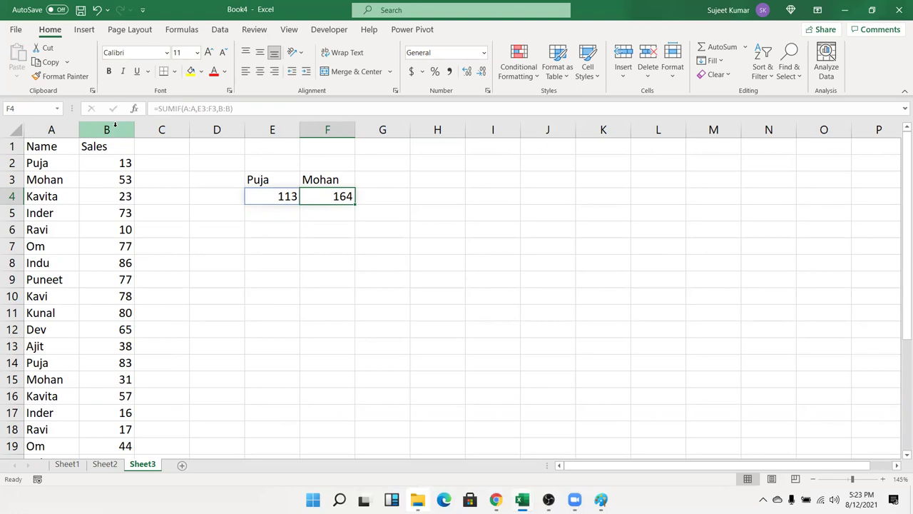
- Enter the label Puja+Mohan in cell E6
key("Down")
key("Down")
key("Left")
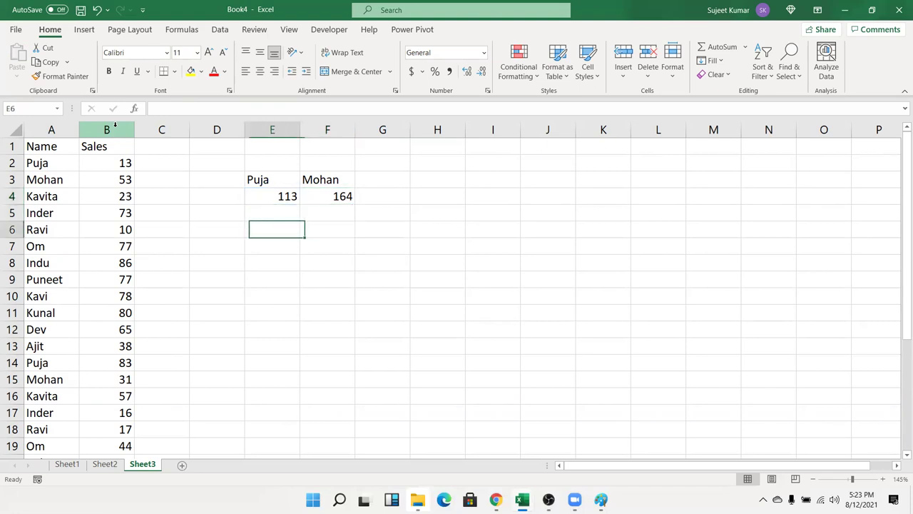
type("Puja+Mohan")
key("Return")
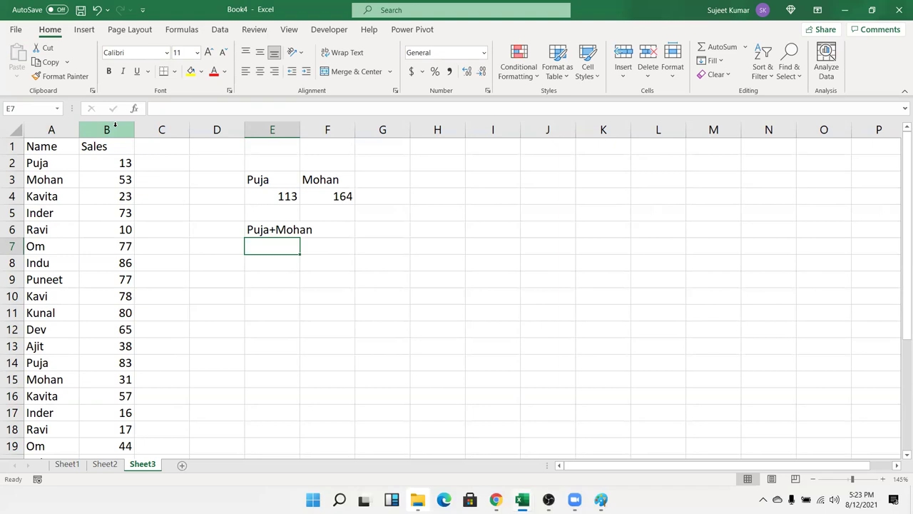
- Start the E7 formula as =SUM(IF( with the name range A2:A29
type("=")
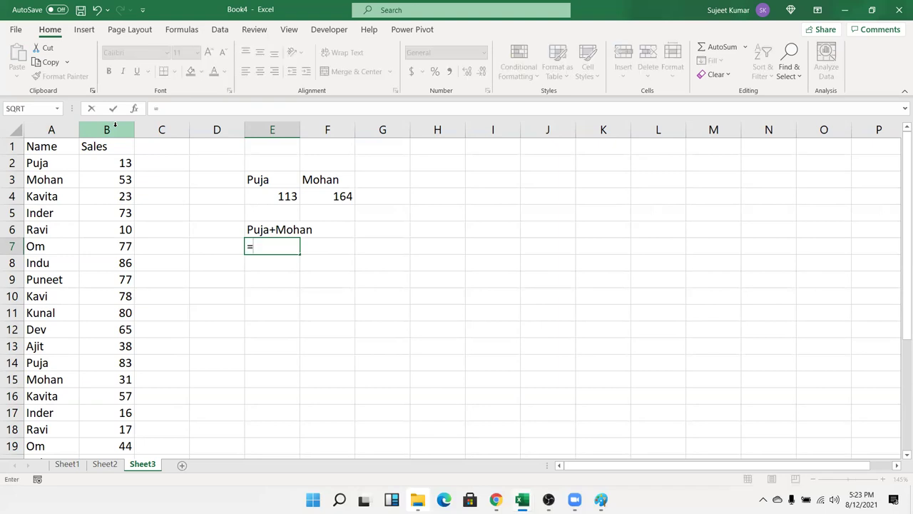
type("si")
key("BackSpace")
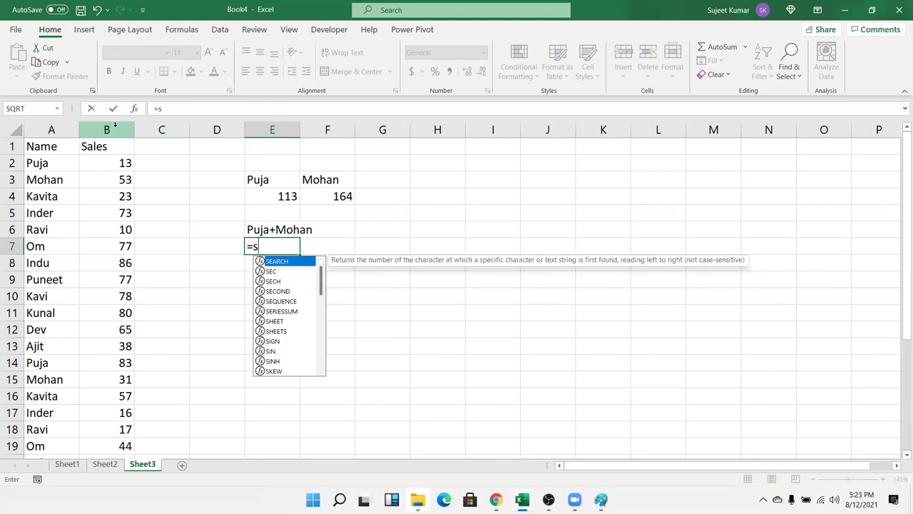
type("um")
key("Tab")
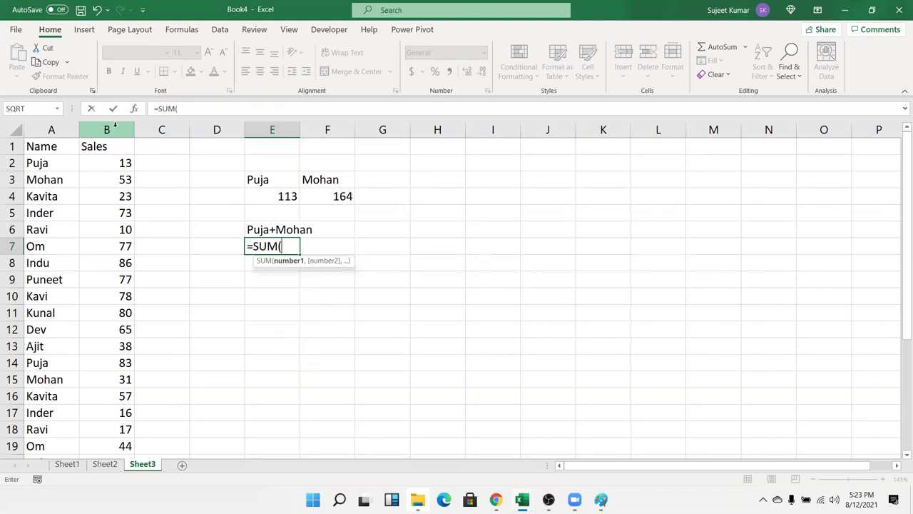
type("if")
key("Tab")
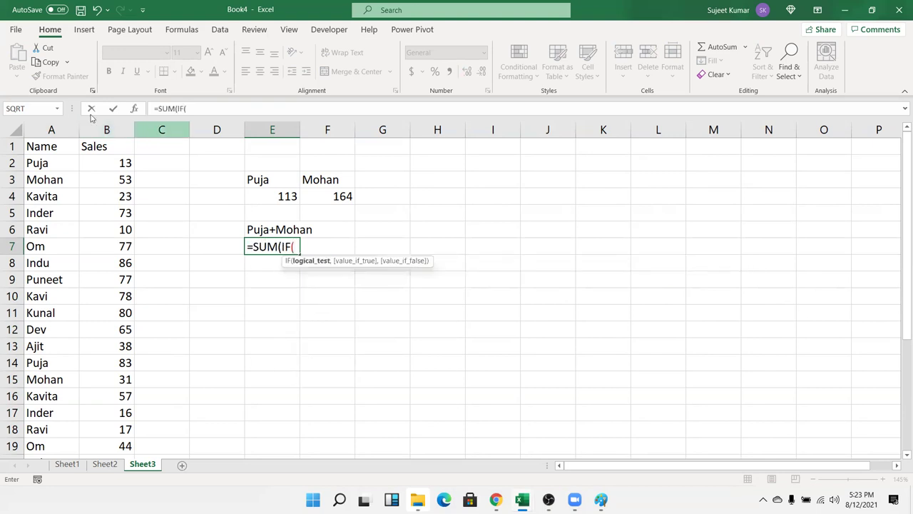
left_click(40, 163)
key("ctrl+shift+Down")
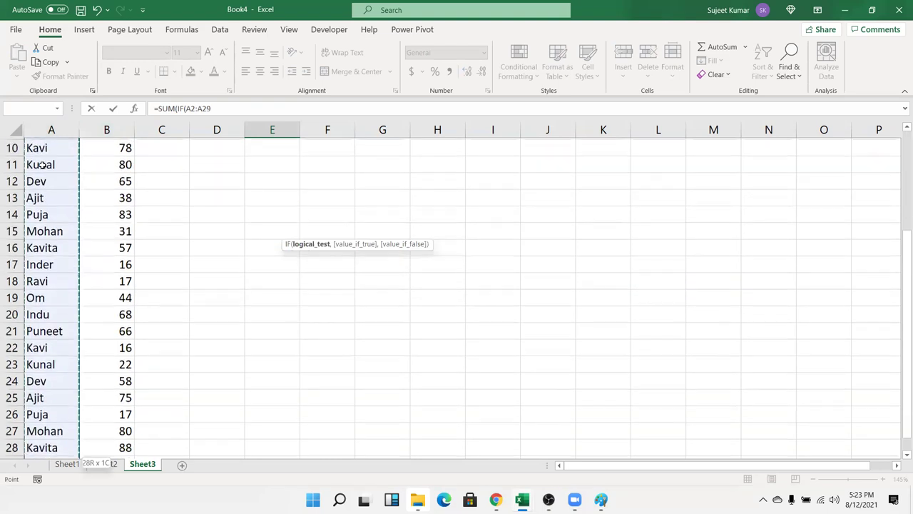
- Finish =SUM(IF(A2:A29={"Puja","Mohan"},B2:B29)) and accept Excel's correction, giving 277
type("={\"Puj")
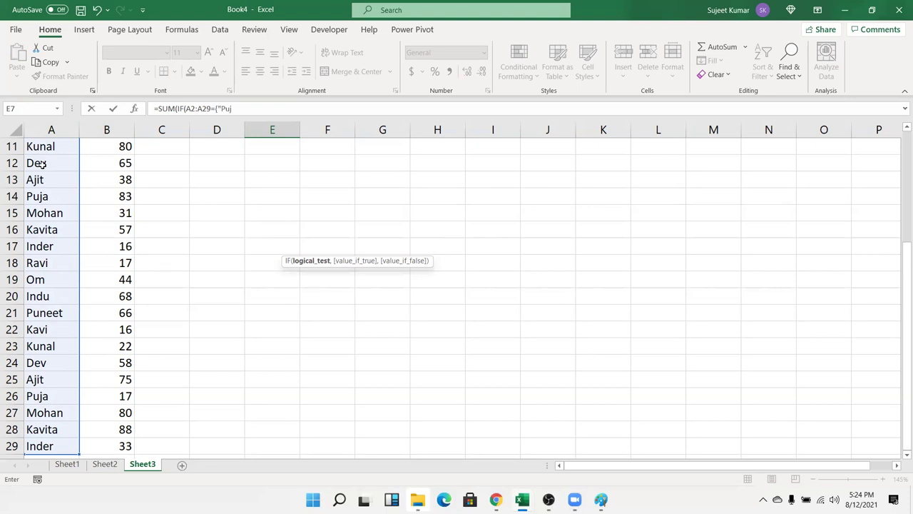
type("Mohan\"")
type("},")
left_click(97, 147)
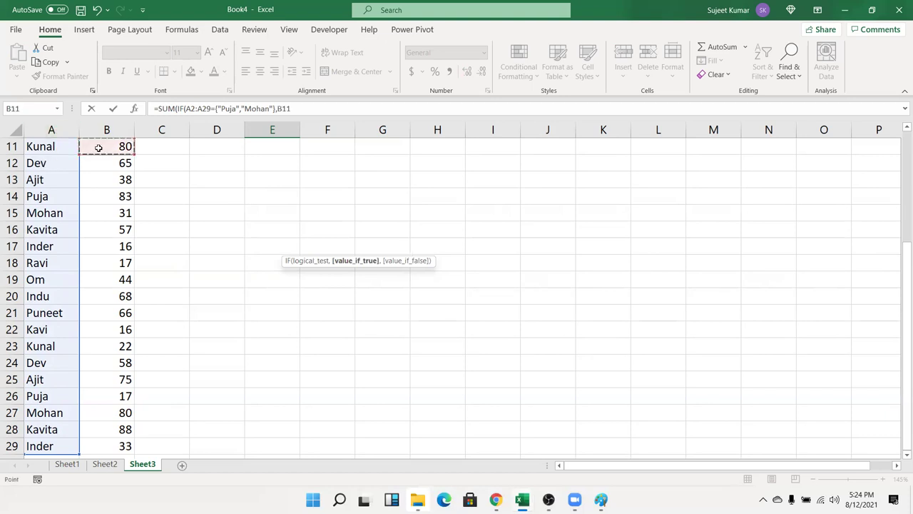
key("ctrl+Up")
key("Down")
key("ctrl+shift+Down")
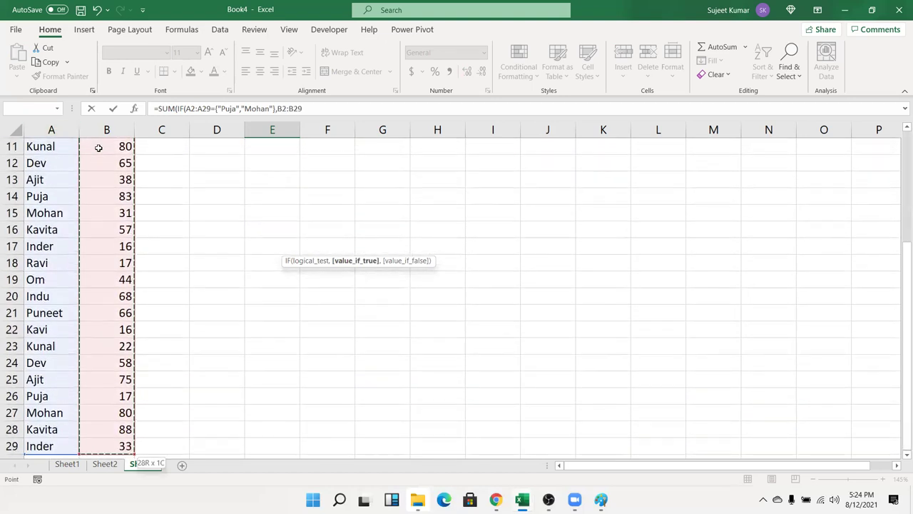
key("Return")
key("Return")
key("Up")
key("Up")
key("Up")
key("Up")
key("Up")
key("Up")
key("Up")
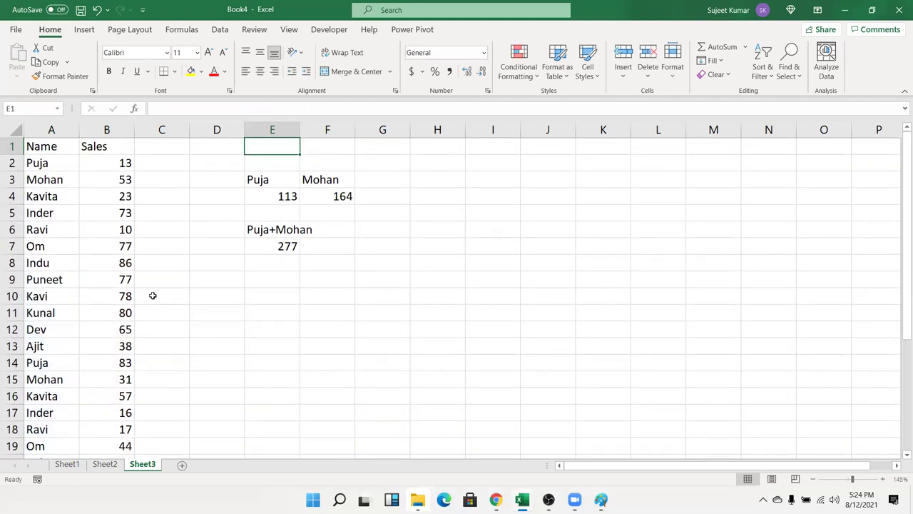
- Enter the label Puja in cell G6
left_click(397, 237)
type("Puja")
key("Tab")
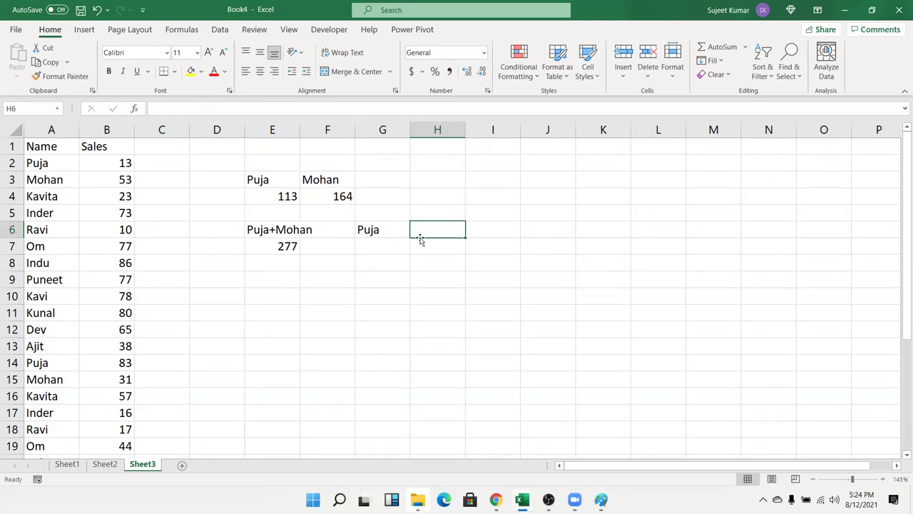
- Hand-type Puja's sales list 13,83 into H6, then discard it
left_click(370, 234)
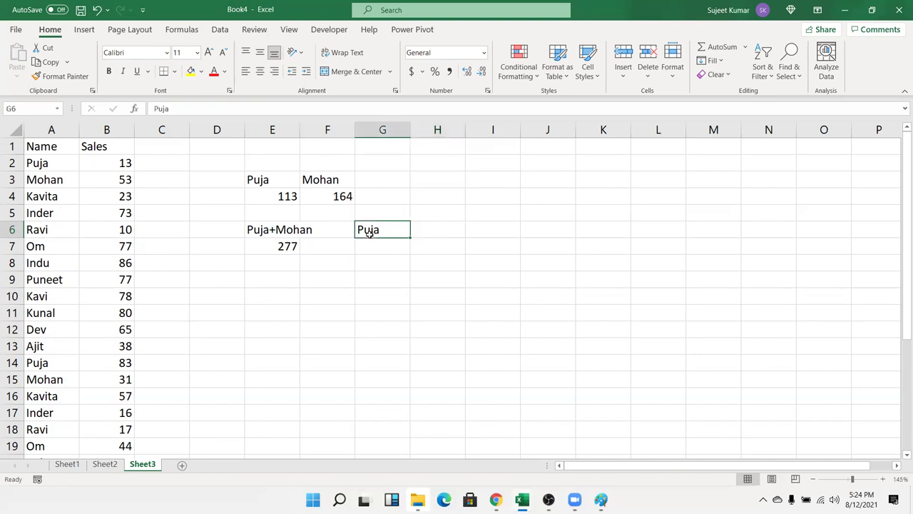
left_click(417, 233)
type("12")
key("BackSpace")
type("3,")
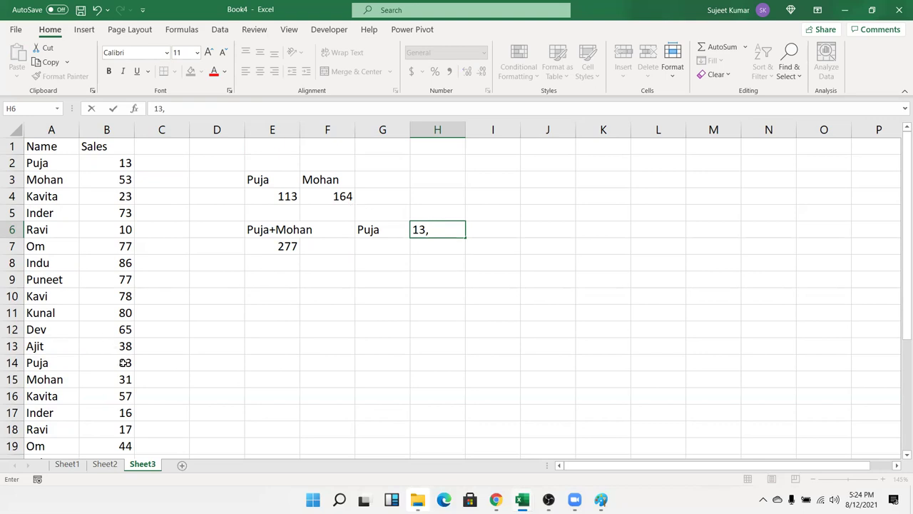
type("83")
key("Escape")
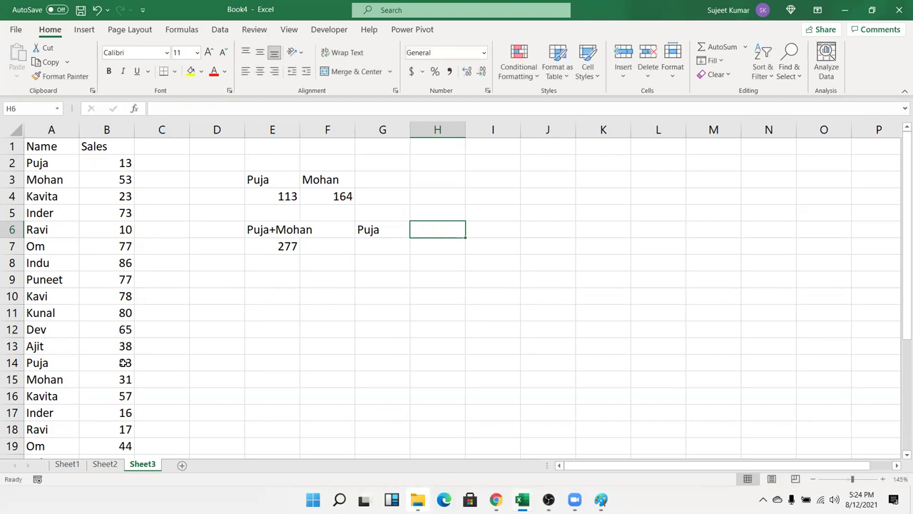
- Start H6's TEXTJOIN with a comma delimiter, TRUE, and an IF test over A2:A29
type("=te")
key("Tab")
type("\",\",")
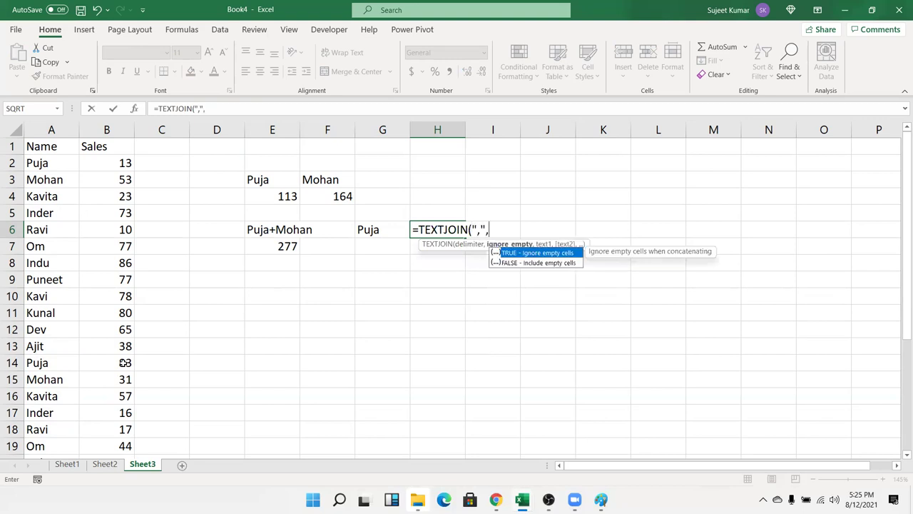
key("Tab")
type(",")
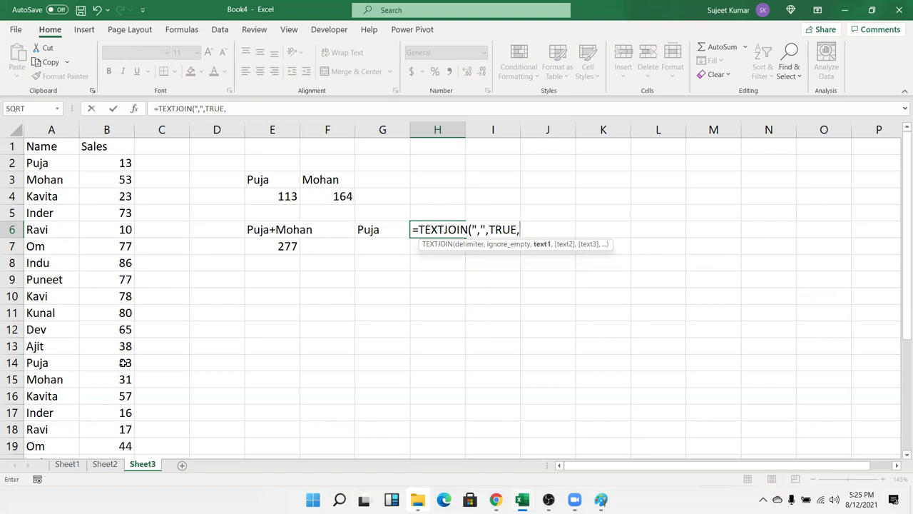
type("IF(")
key("Left")
key("Left")
key("Left")
key("Left")
key("Left")
key("Left")
key("Left")
key("ctrl+Up")
key("Down")
key("ctrl+shift+Down")
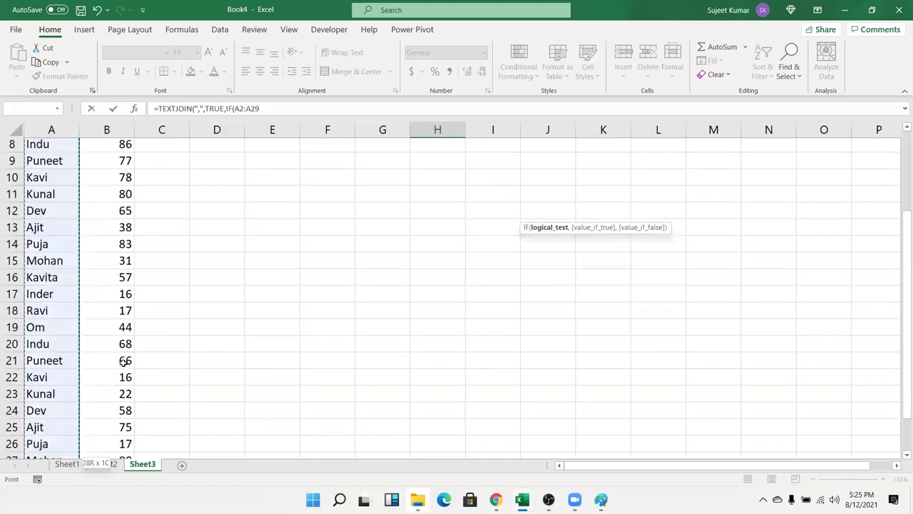
- Finish the IF as A2:A29=G6 returning B2:B29 or "", and enter it
type("=")
key("Up")
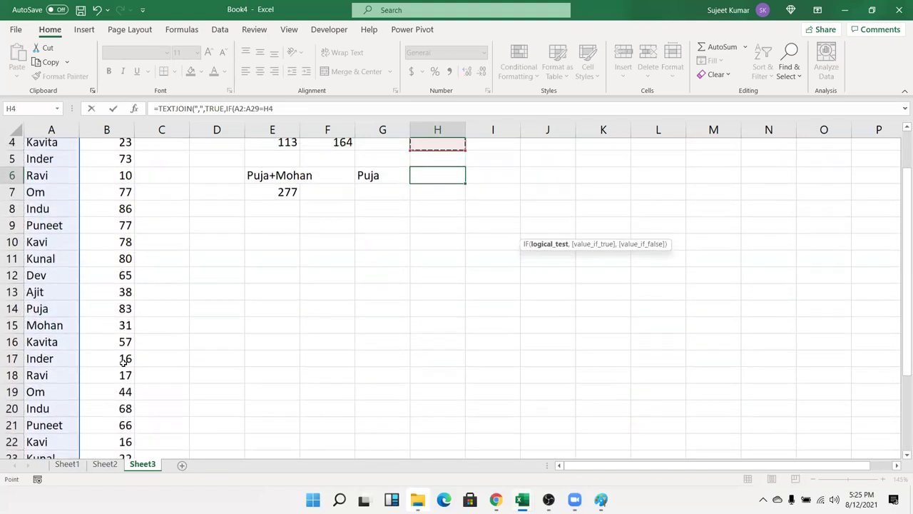
key("Left")
key("Down")
type(",")
key("Left")
key("Left")
key("Left")
key("Left")
key("Left")
key("Left")
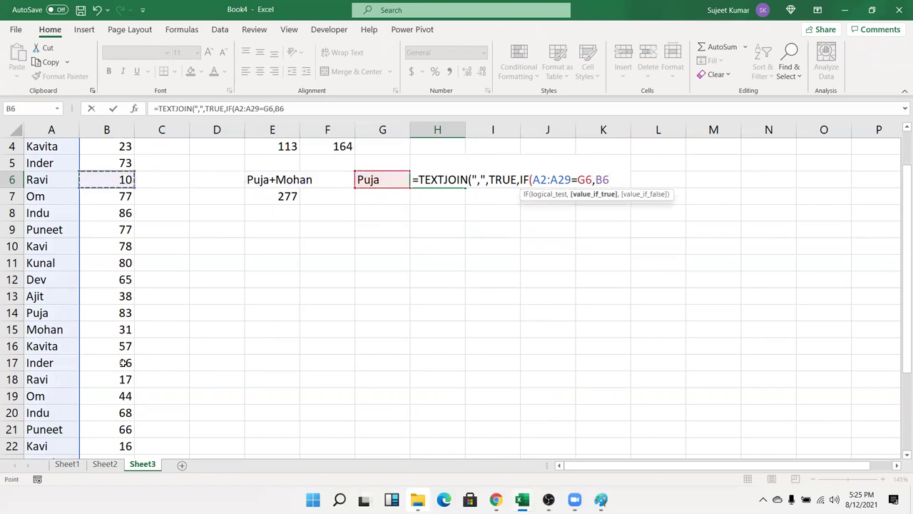
key("ctrl+Up")
key("Down")
key("ctrl+shift+Down")
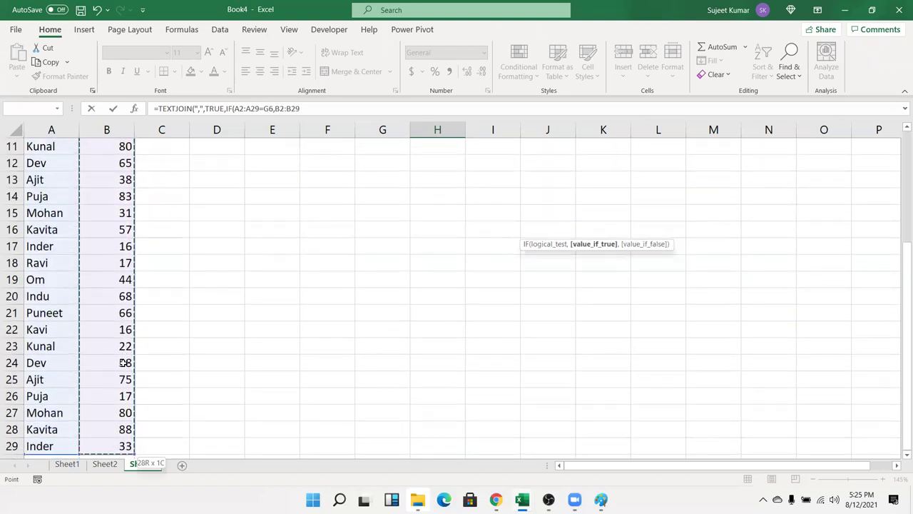
type(",")
type(")")
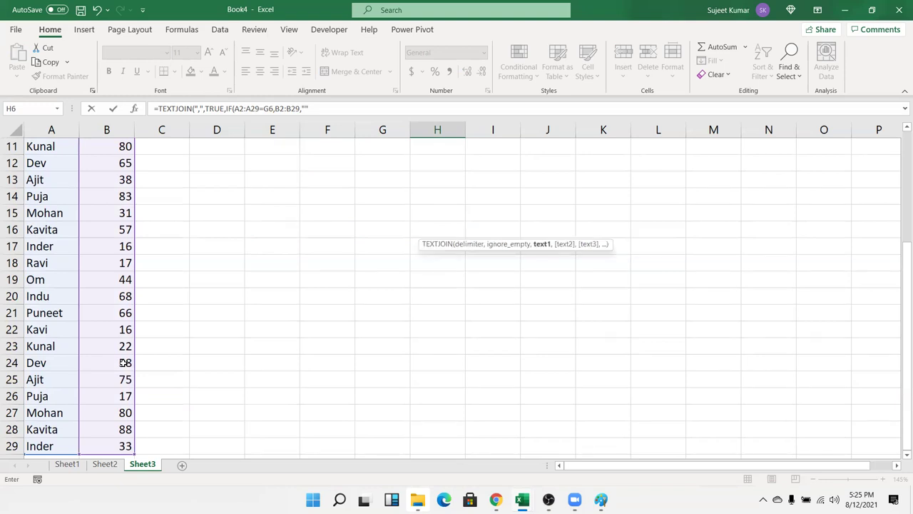
key("Return")
key("Return")
key("Up")
key("Up")
key("Up")
key("Up")
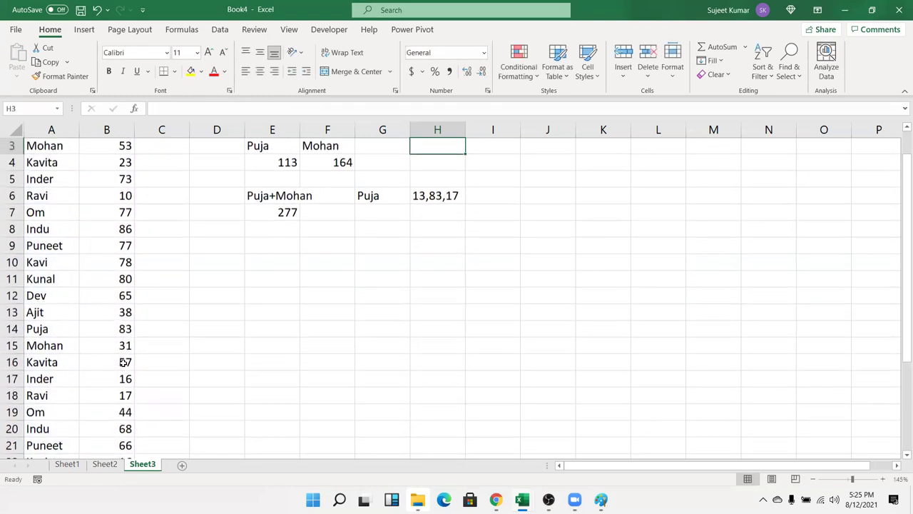
key("Up")
key("Up")
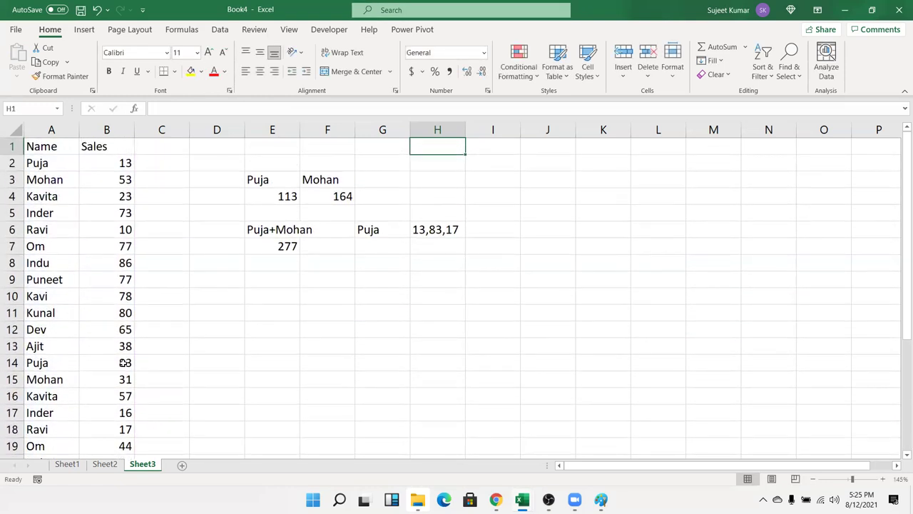
- Highlight the IF argument in H6's formula, keep it unchanged, then begin a TEXTJOIN in H8
double_click(420, 230)
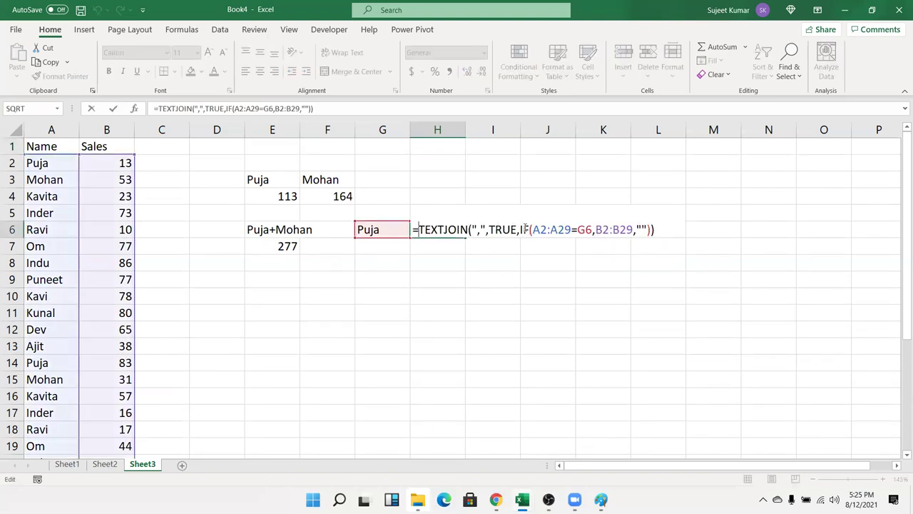
left_click_drag(525, 229, 651, 228)
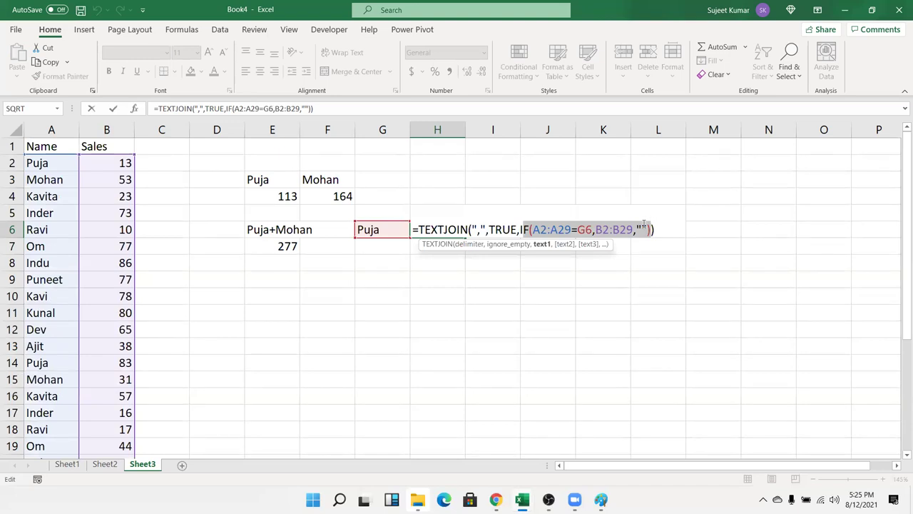
left_click(475, 229)
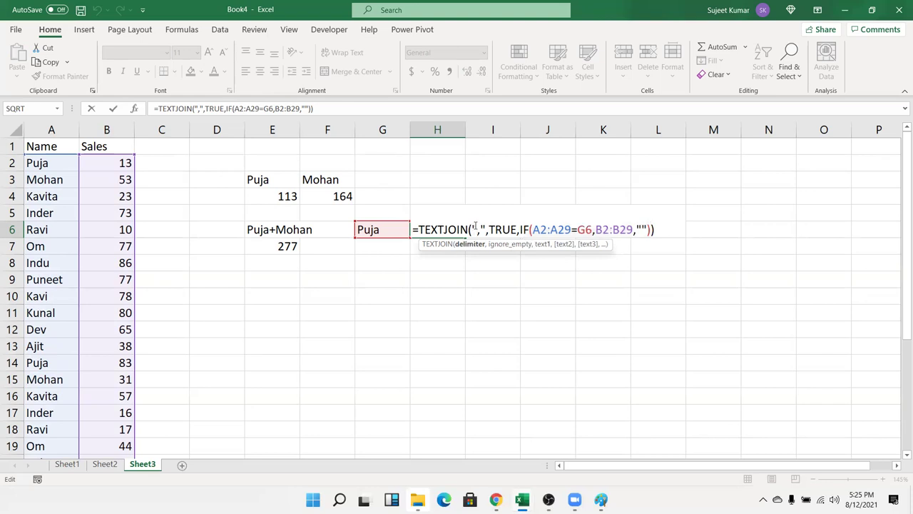
key("ctrl+Return")
left_click(413, 263)
type("=")
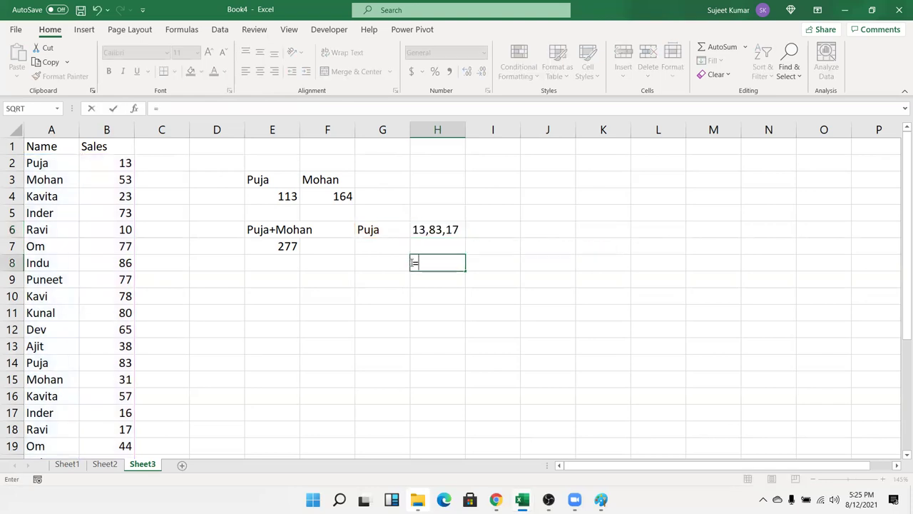
type("te")
- Enter =TEXTJOIN(",",TRUE,A1:A8) in H8 to join the names with commas
key("Down")
key("Tab")
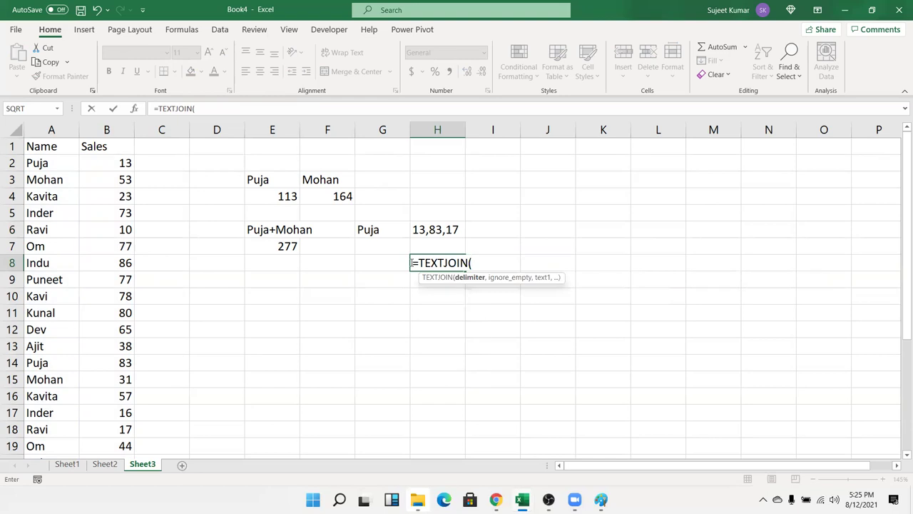
type("\",\",")
key("Tab")
type(",")
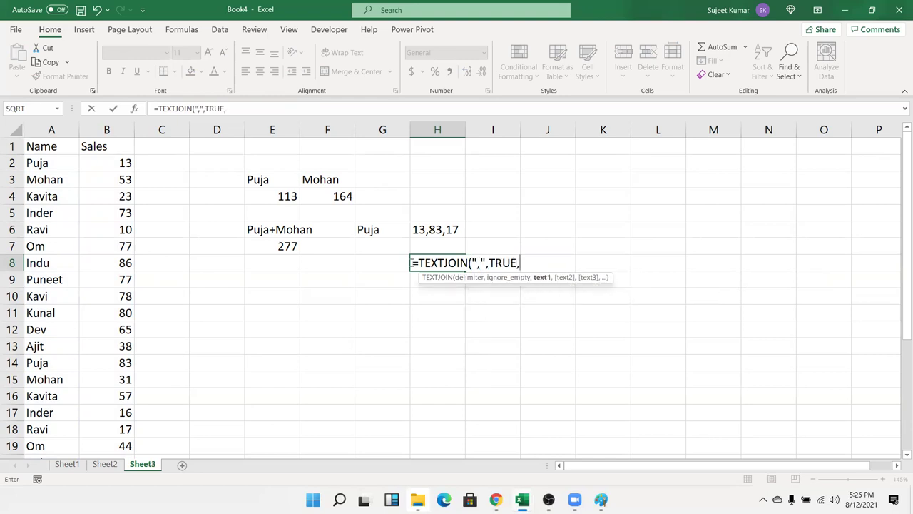
left_click_drag(67, 148, 57, 265)
key("Return")
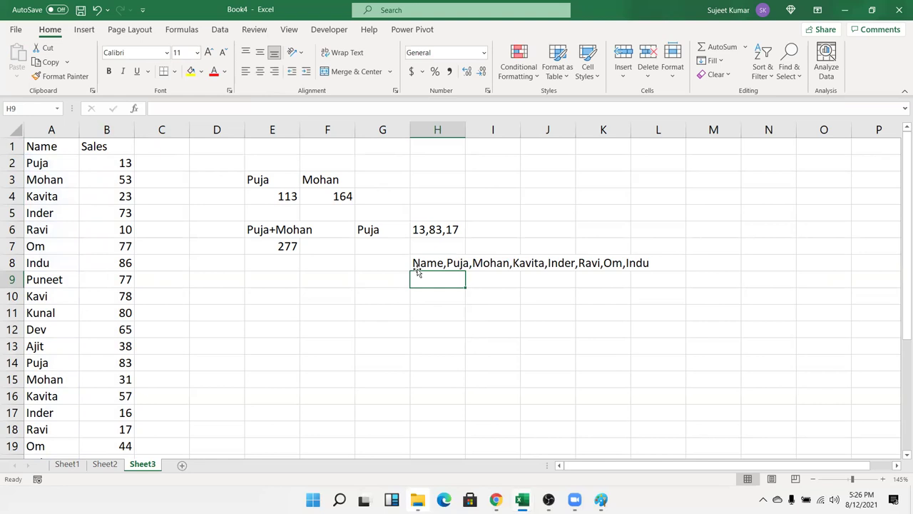
- Reopen H8's formula to point out the comma delimiter and TRUE argument, leaving it unchanged
double_click(414, 262)
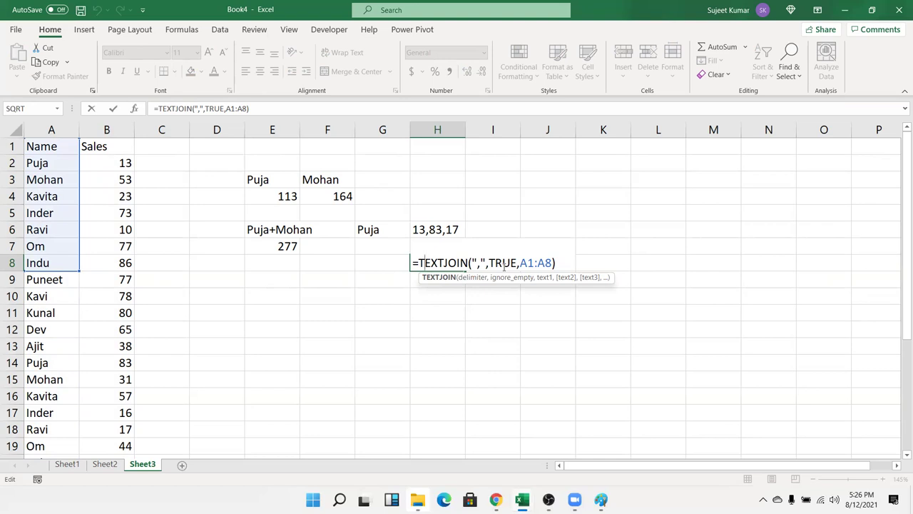
key("Return")
key("Up")
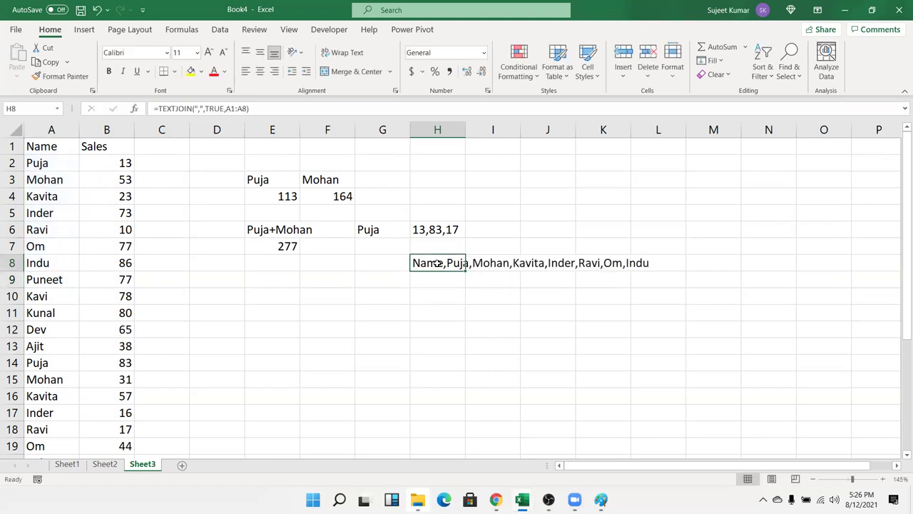
double_click(437, 262)
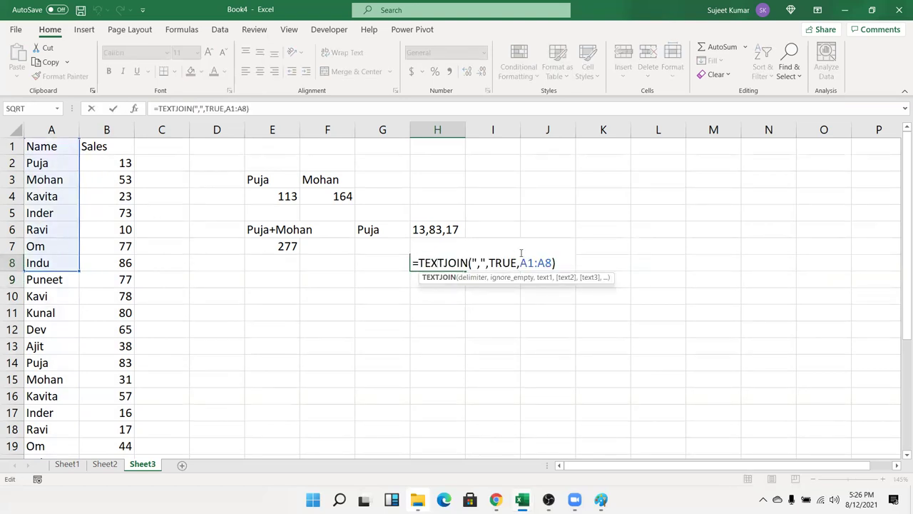
double_click(478, 263)
key("Return")
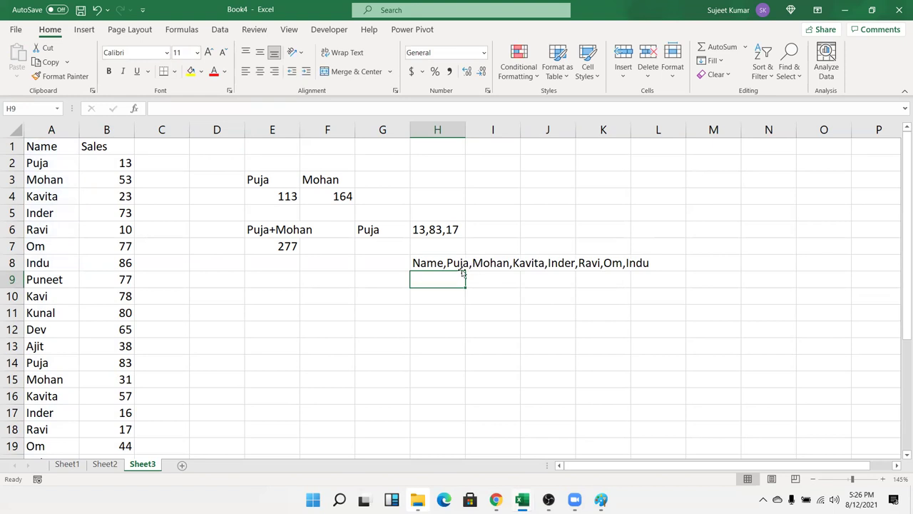
double_click(450, 262)
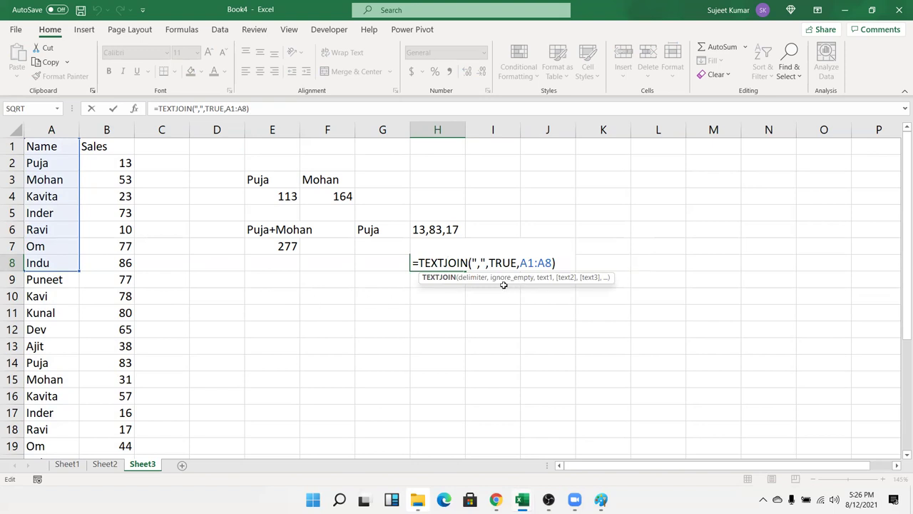
double_click(502, 262)
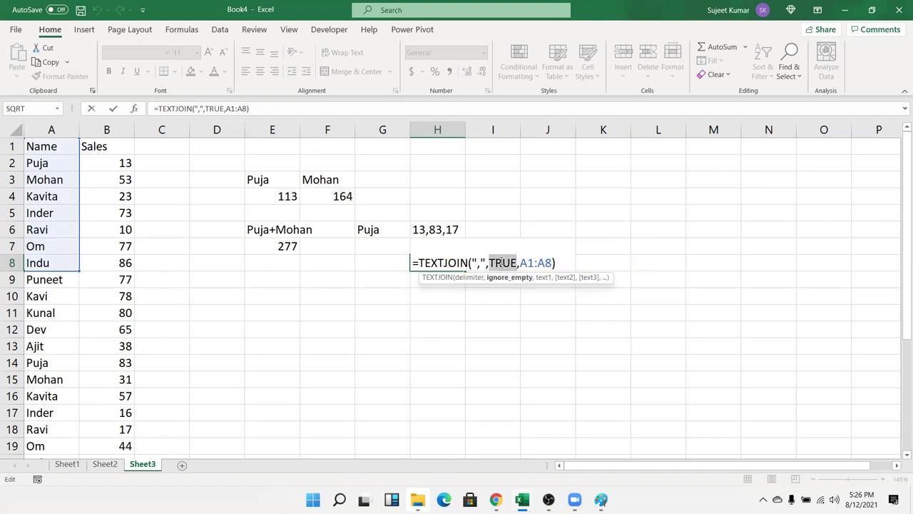
key("Return")
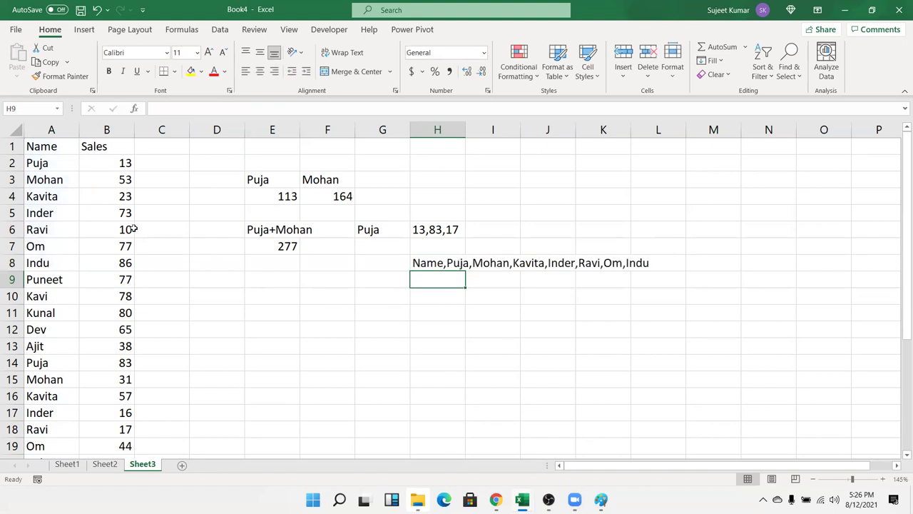
- Clear Kavita from A4 and change H8's TEXTJOIN TRUE to FALSE so the blank is kept
left_click(38, 205)
key("Delete")
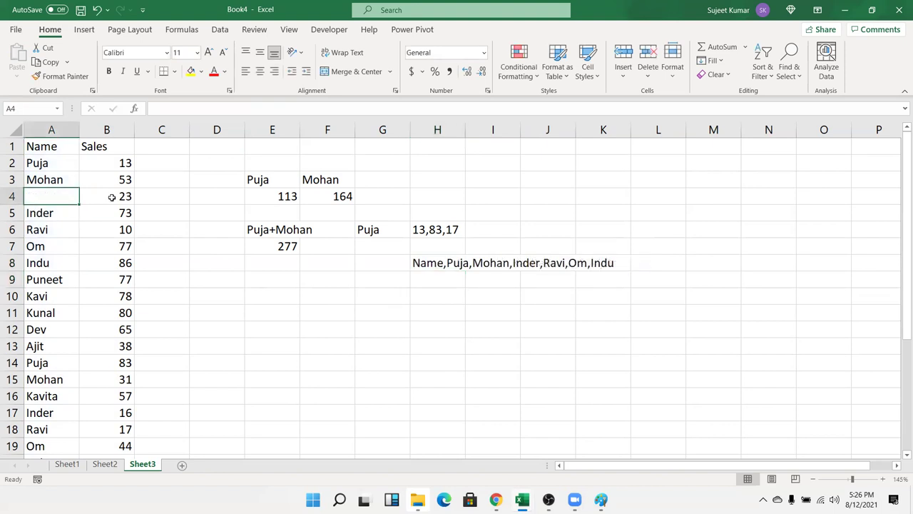
double_click(438, 263)
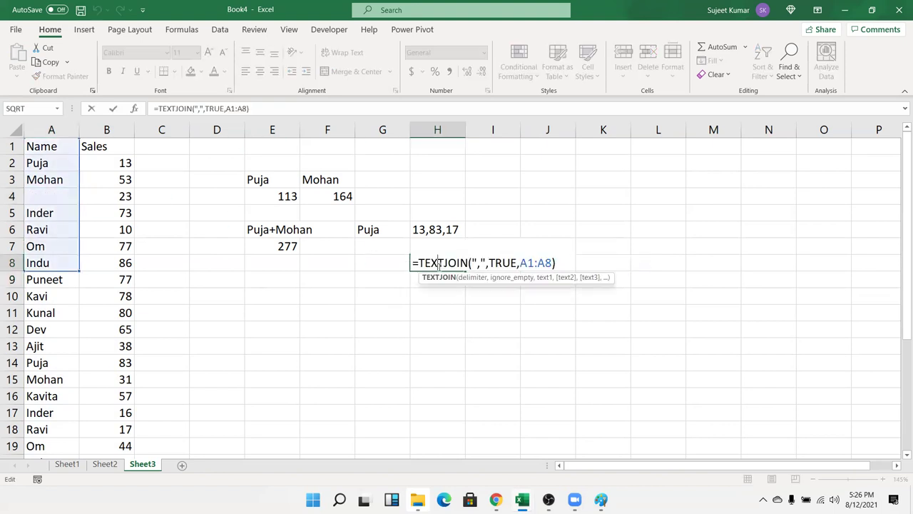
double_click(498, 264)
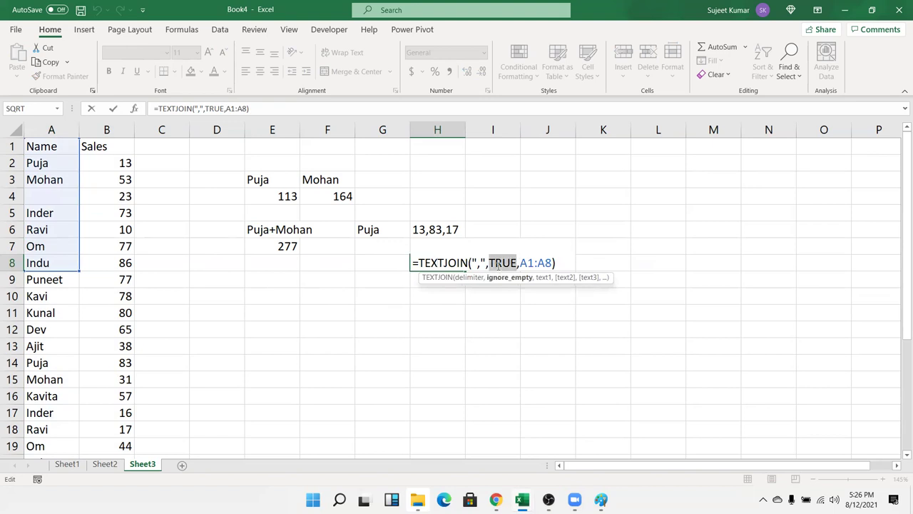
type("fa")
key("Down")
key("Tab")
key("Return")
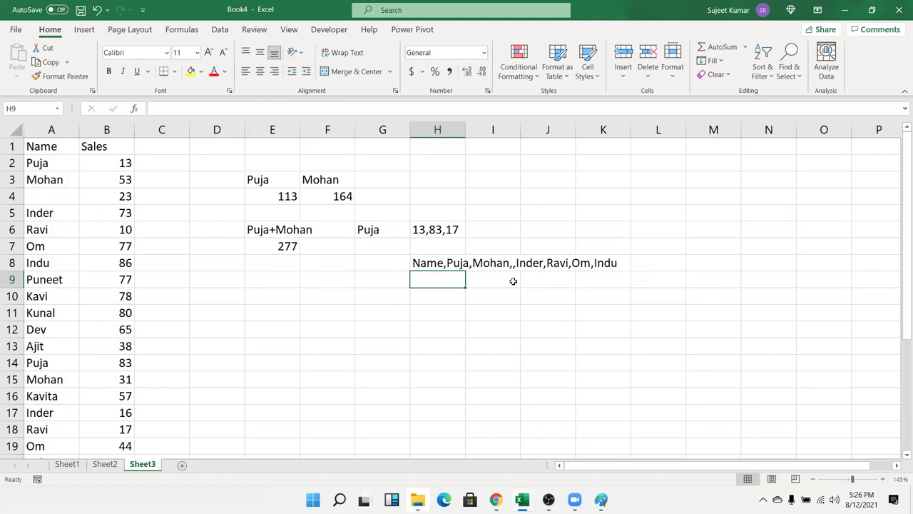
- Walk through H6's IF arguments A2:A29, G6, B2:B29 and "", committing the formula unchanged
double_click(448, 230)
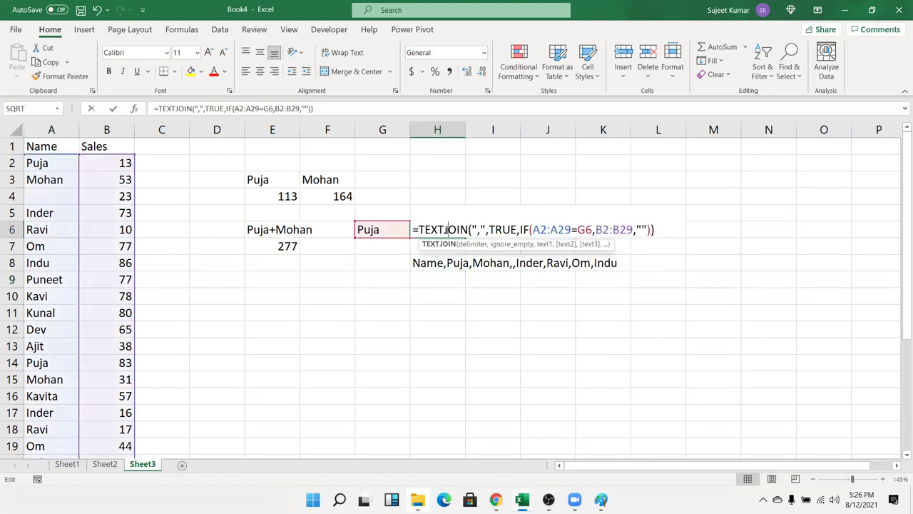
double_click(559, 229)
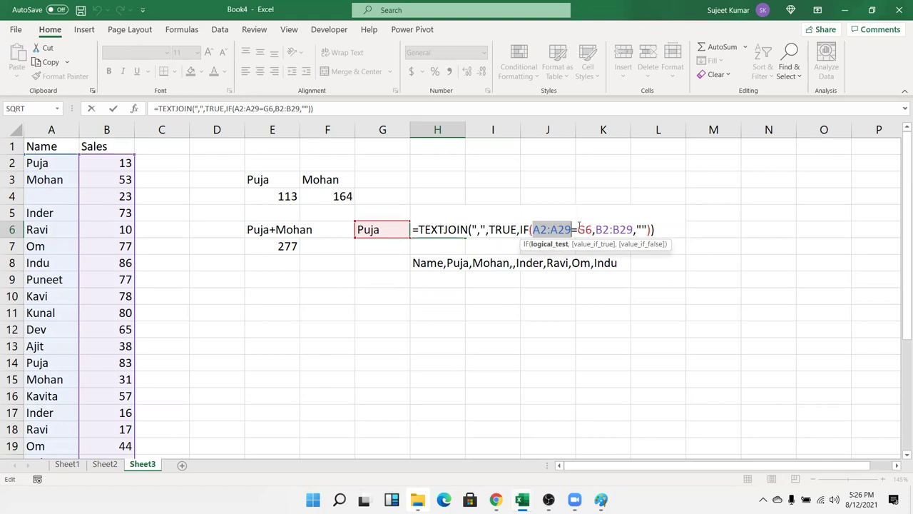
double_click(583, 229)
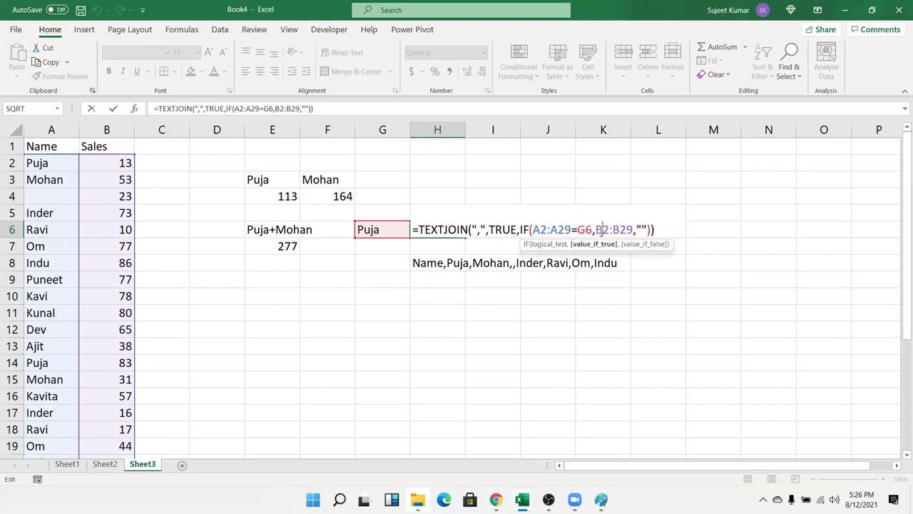
double_click(600, 230)
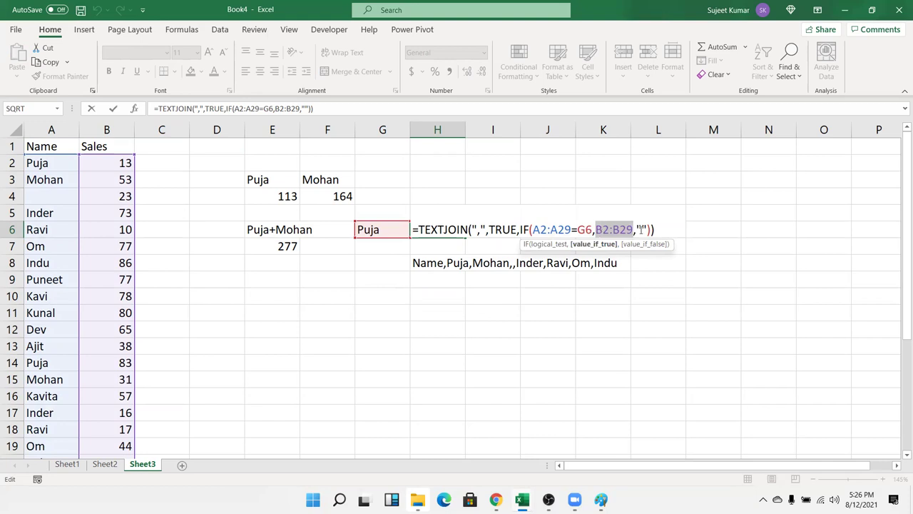
double_click(642, 229)
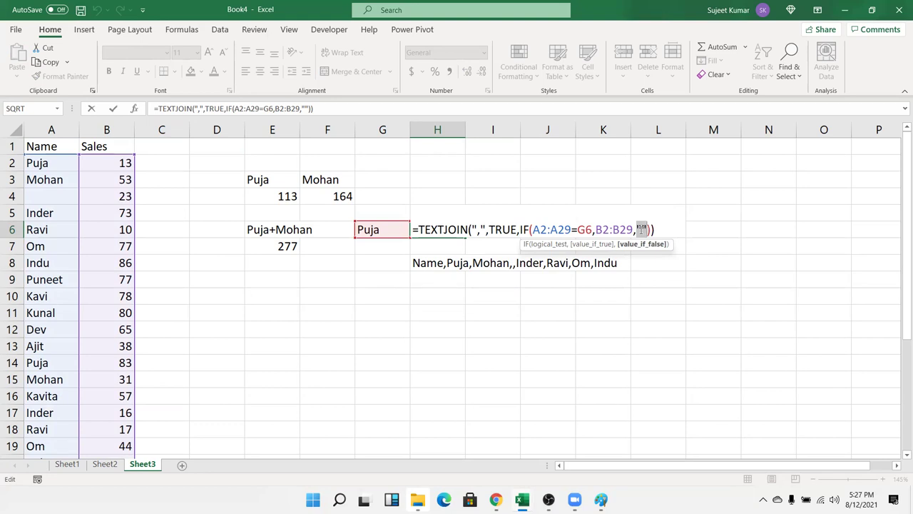
key("Return")
key("Down")
key("Up")
key("Up")
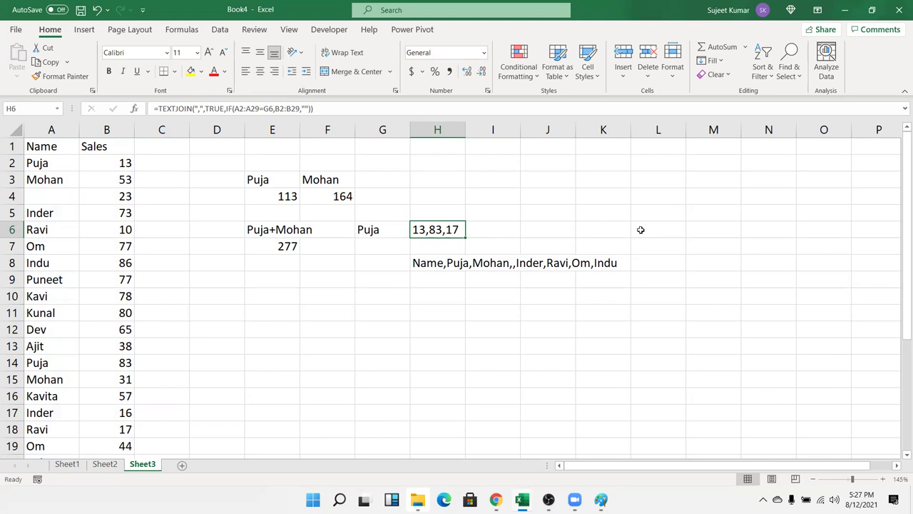
left_click(43, 189)
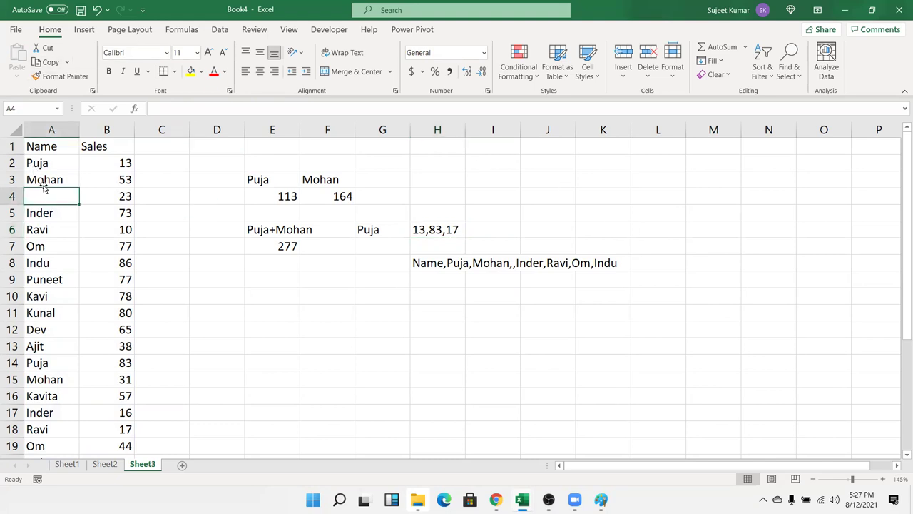
type("60")
key("Return")
left_click(42, 189)
key("Delete")
left_click(282, 276)
left_click(432, 229)
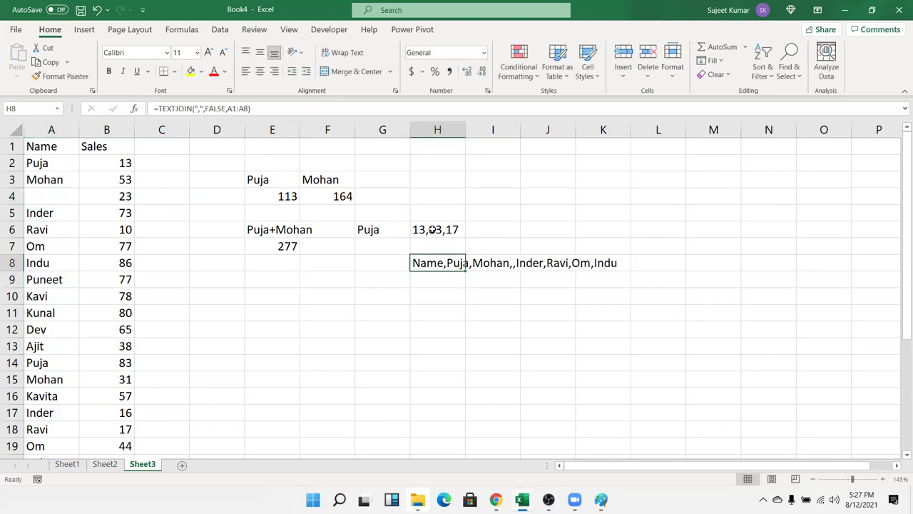
left_click(288, 242)
left_click(287, 210)
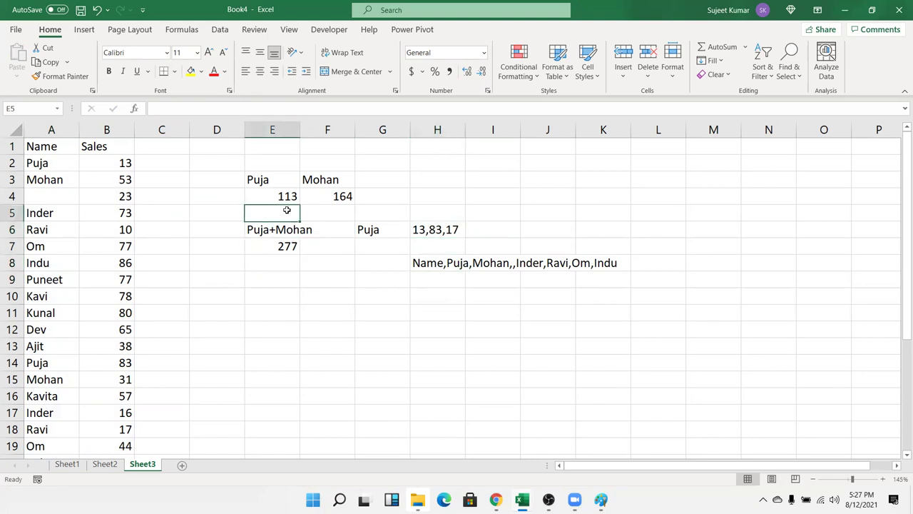
left_click(294, 199)
left_click(348, 202)
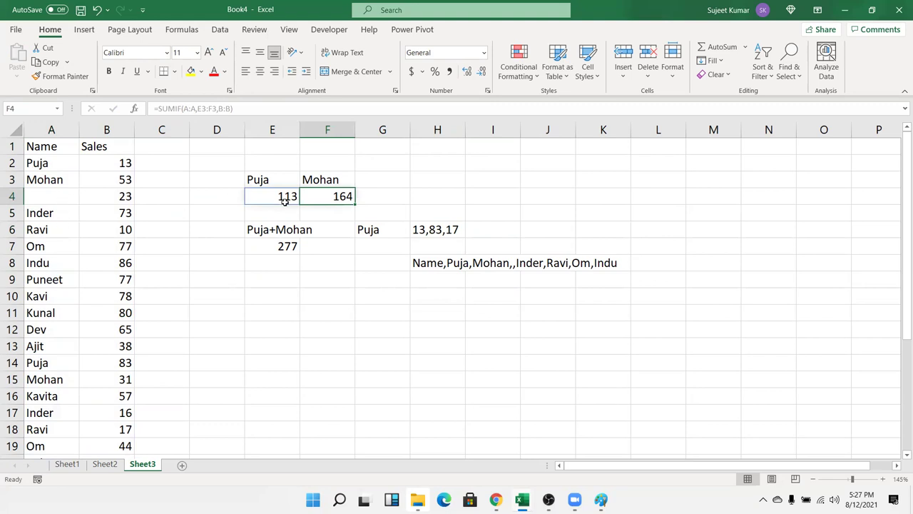
left_click(58, 202)
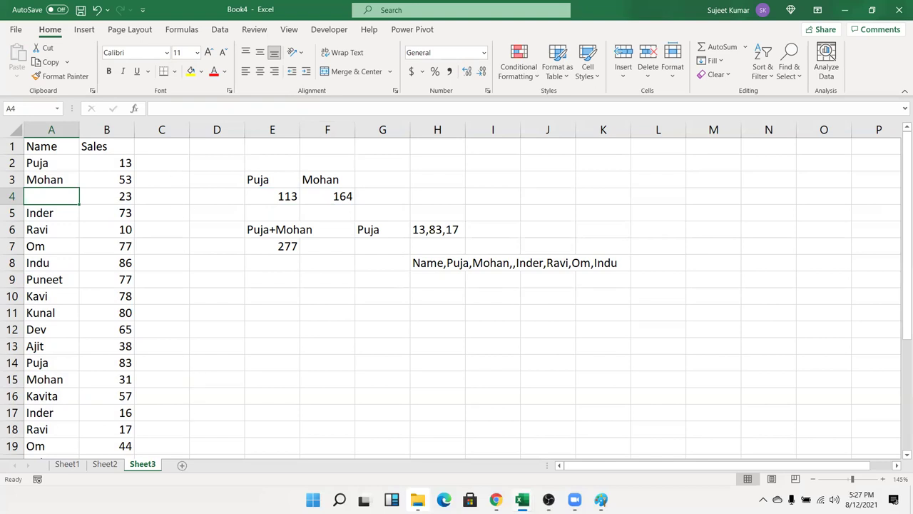
- Add Sheet4 and enter the date 8/1 (1-Aug) in A2
left_click(181, 465)
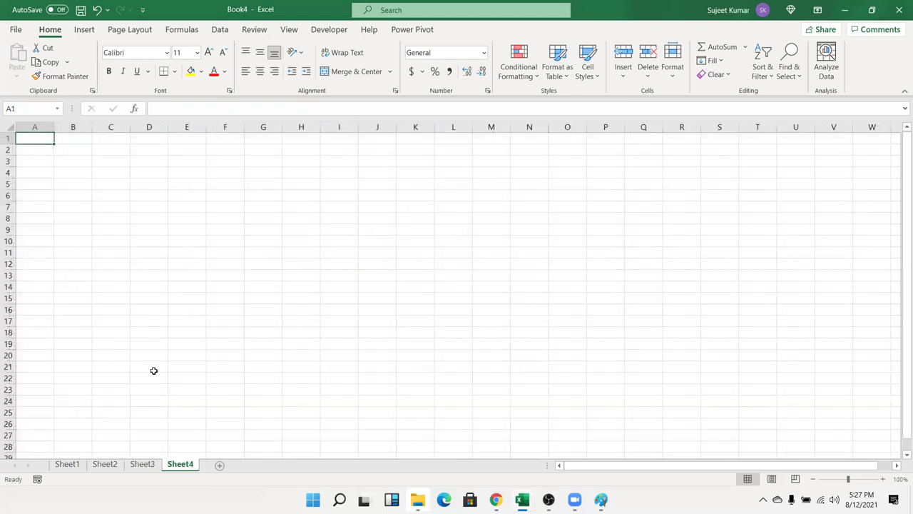
scroll(154, 371, "up", 2)
scroll(153, 371, "up", 2)
scroll(159, 362, "up", 1)
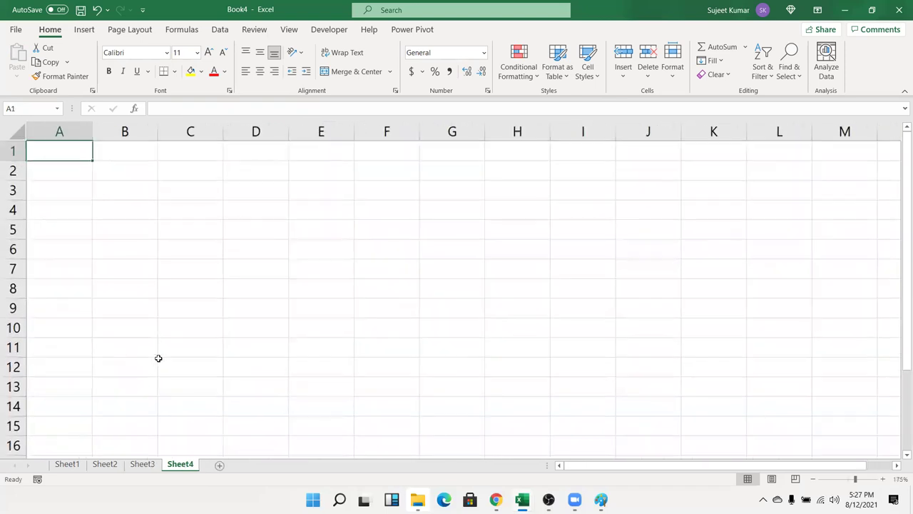
scroll(135, 260, "up", 2)
key("Return")
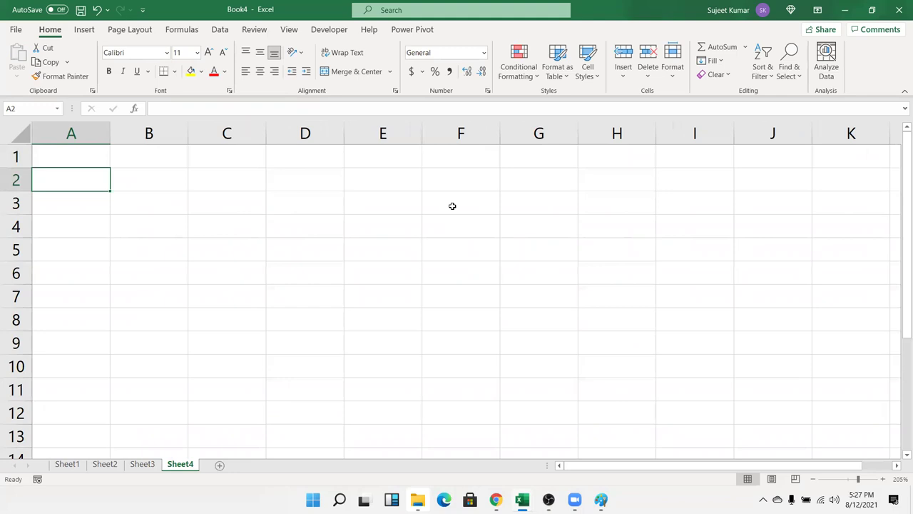
key("ctrl+semicolon")
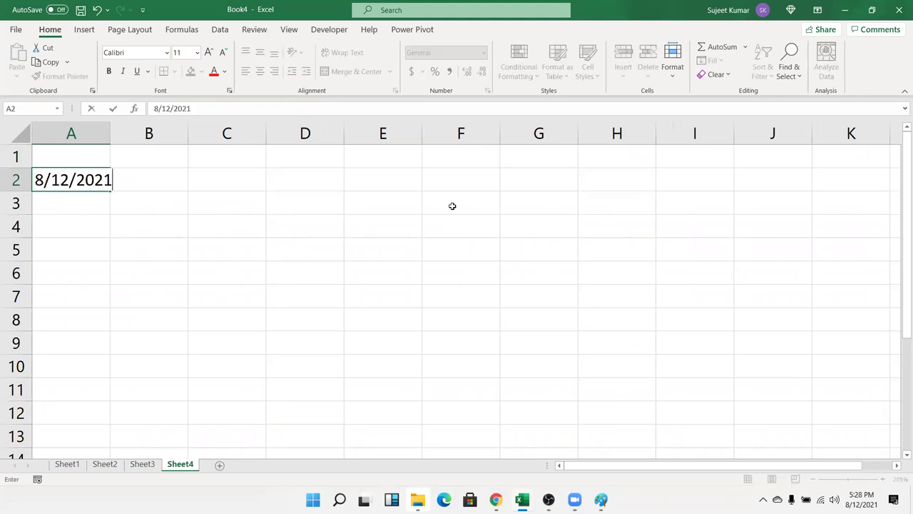
key("Escape")
type("8/1")
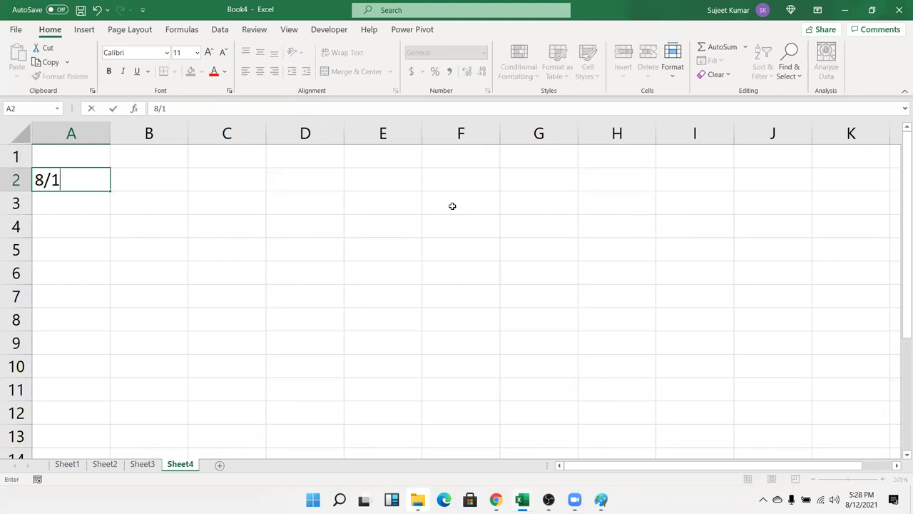
key("Tab")
- Enter Sat in B4 and the number 2 in A4
key("Down")
key("Down")
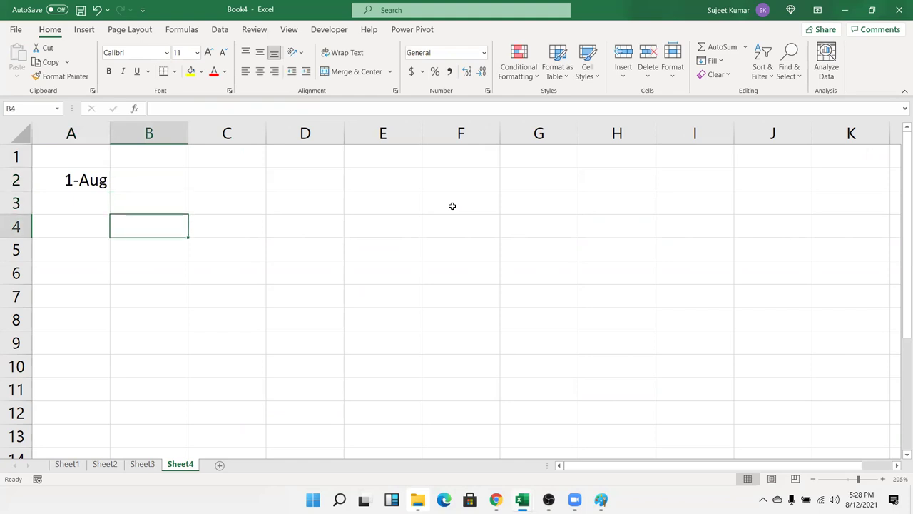
type("Sar")
key("Tab")
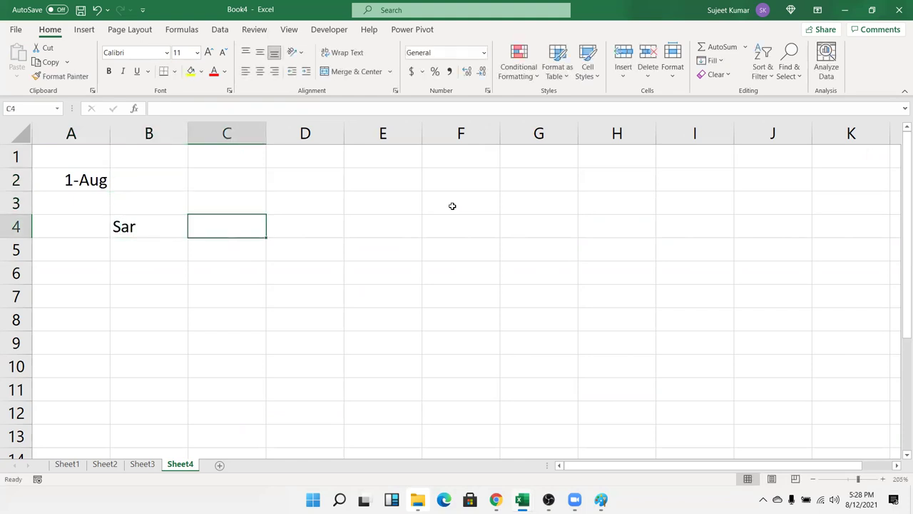
key("shift+Tab")
type("SAt")
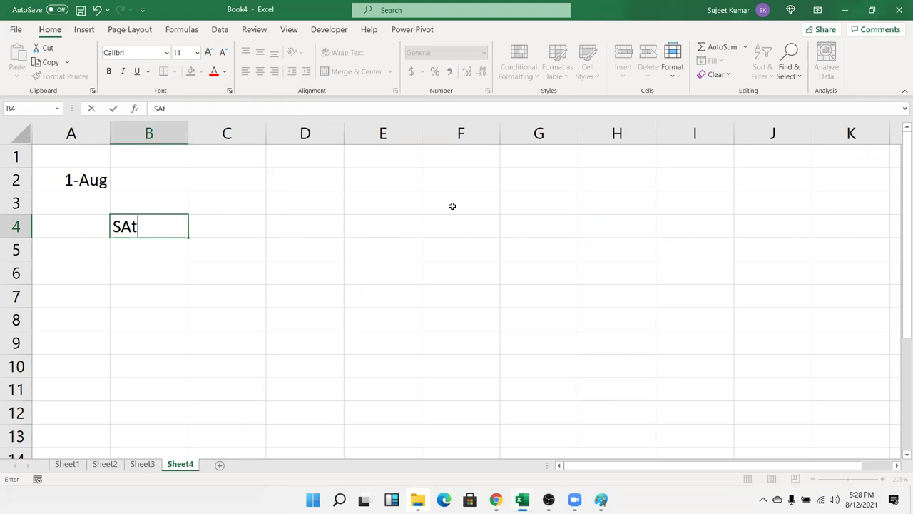
key("shift+Tab")
type("2")
key("Return")
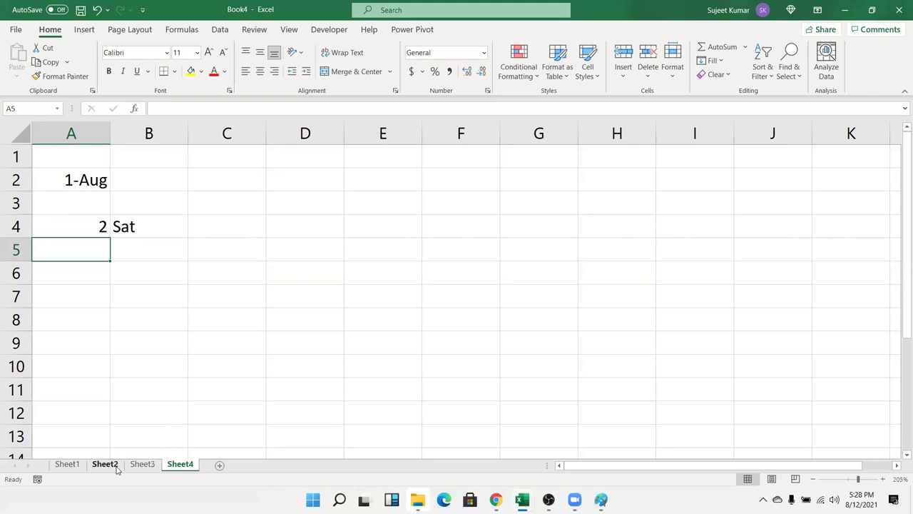
- On Sheet3, enter =MAX(B:B) in E10 to get 88
left_click(141, 465)
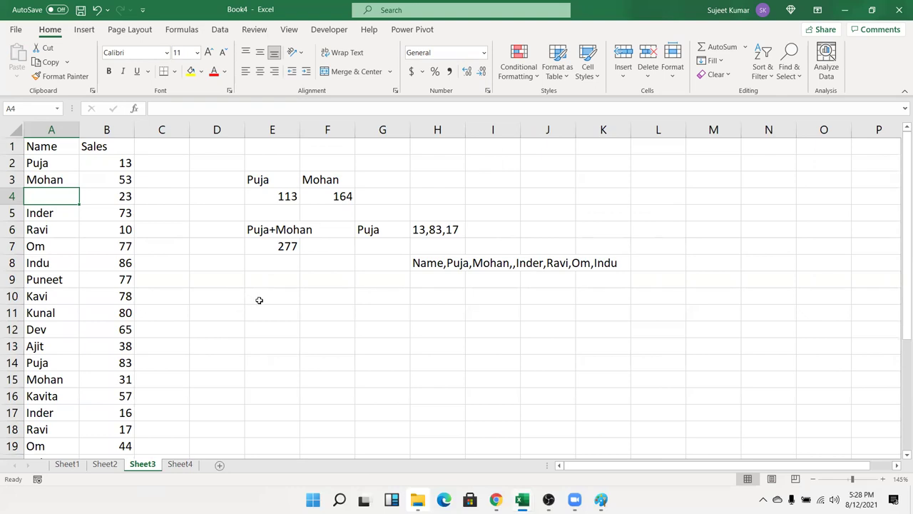
left_click(258, 300)
type("=MAX")
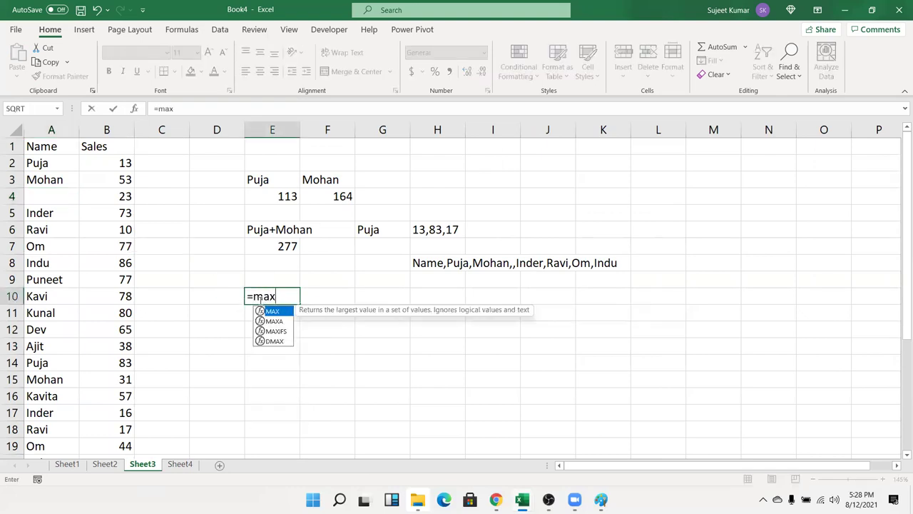
type("(")
left_click(114, 131)
key("Return")
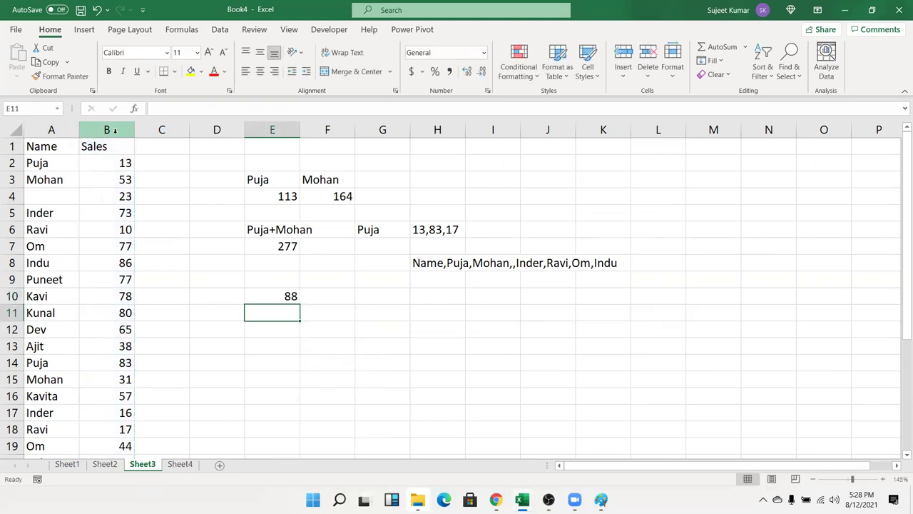
- Enter =MIN(B:B) in F10 to get 10
key("Up")
key("Right")
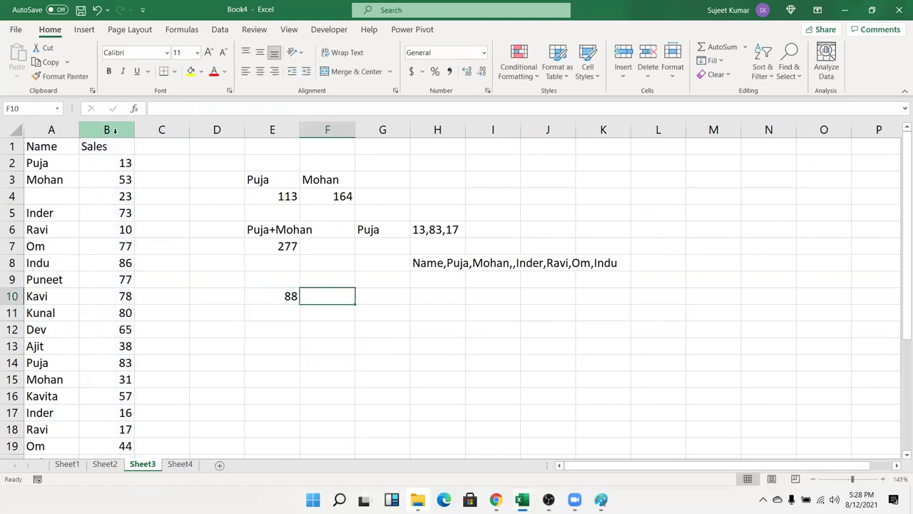
type("=mi")
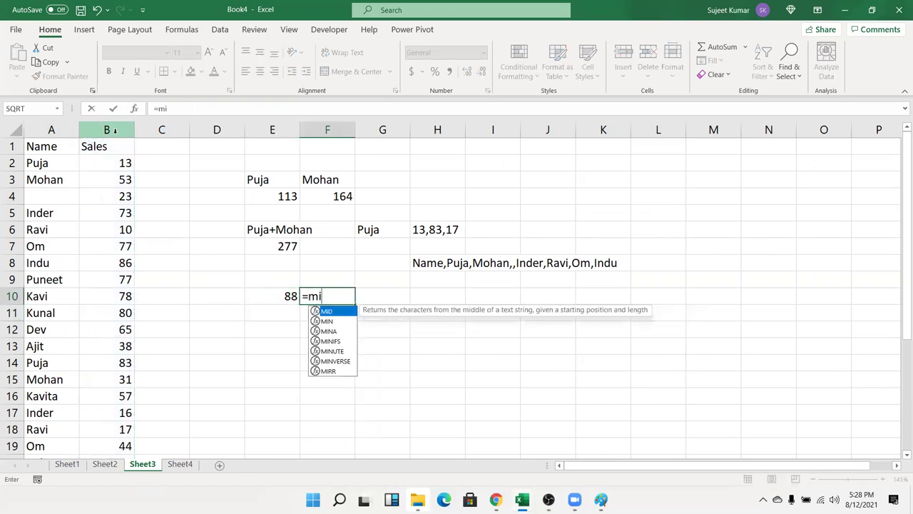
type("n")
key("Tab")
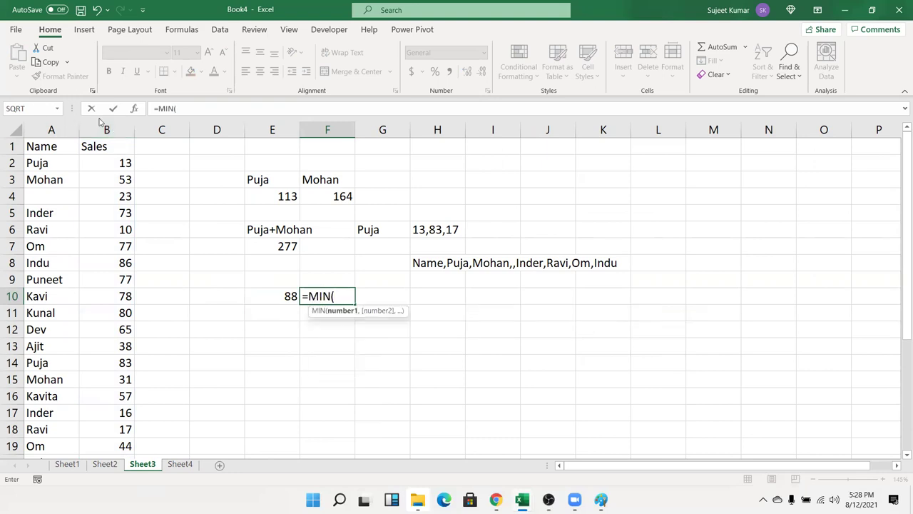
left_click(105, 129)
key("Return")
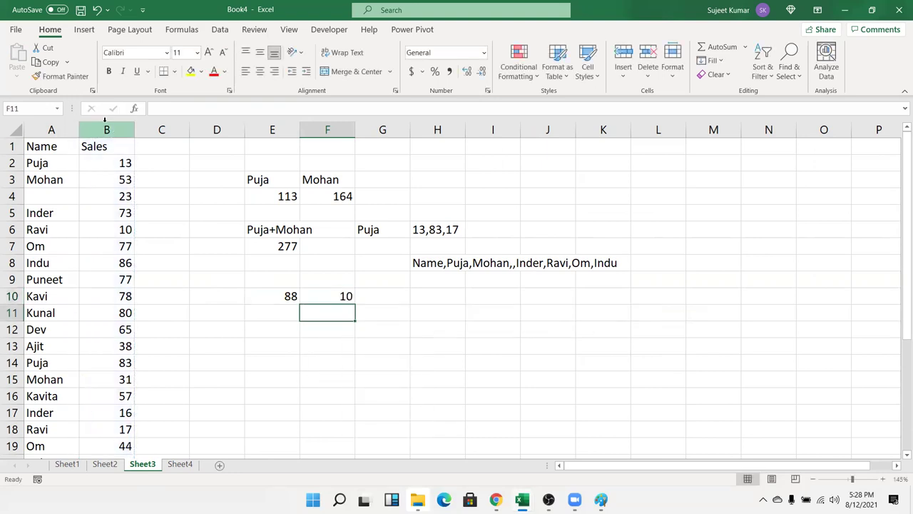
- Type the numbers 1, 2 and 3 into E12:E14
key("Down")
key("Left")
type("2")
key("Escape")
type("1")
key("Return")
type("2")
key("Return")
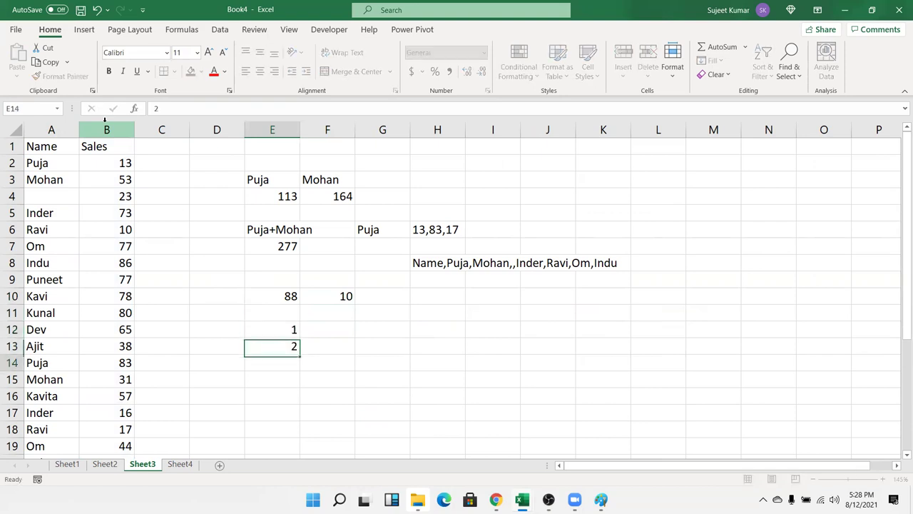
type("3")
key("Right")
- Move the numbers 1 to 3 from E12:E14 into D12:D14
key("Left")
key("Up")
key("Up")
key("shift+Down")
key("shift+Down")
key("ctrl+x")
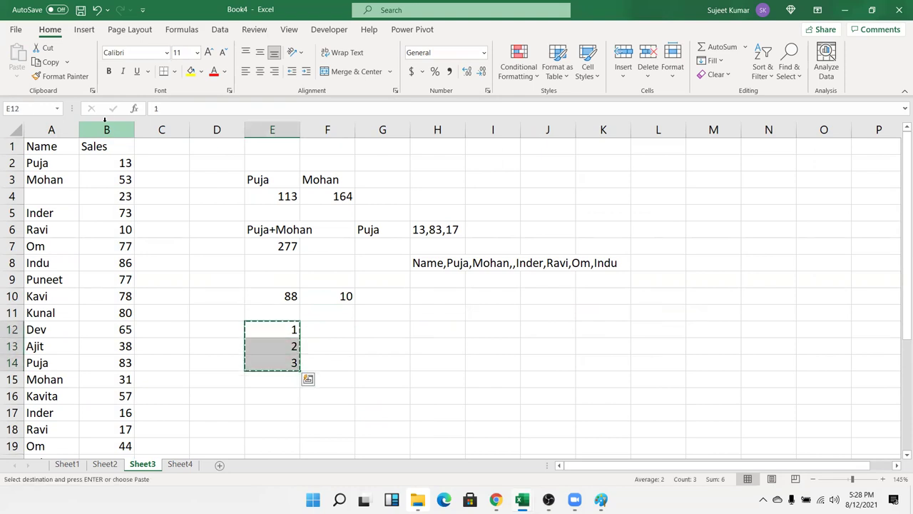
key("Left")
key("ctrl+v")
key("Right")
key("Up")
key("Up")
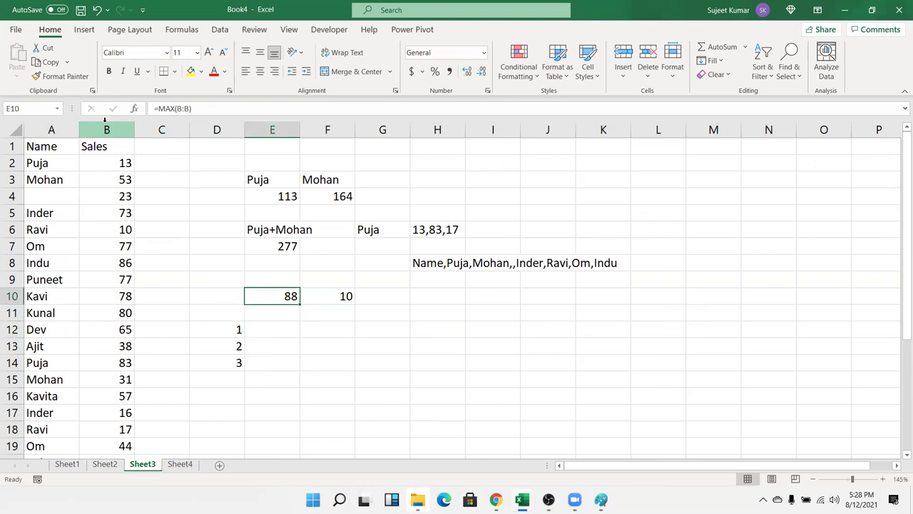
key("Right")
key("Down")
key("Down")
key("Left")
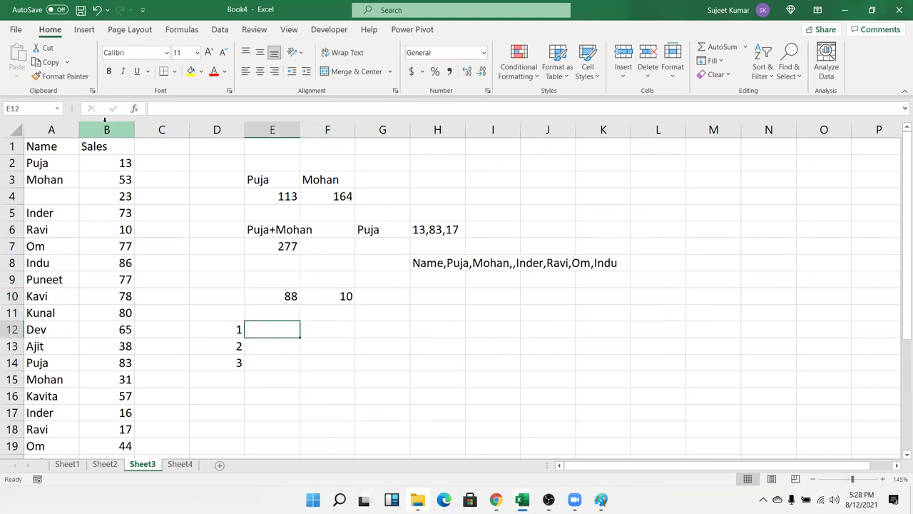
- Enter =LARGE(B:B,D12) in E12 and fill it down to E14, listing 88, 86 and 83
type("=la")
key("Tab")
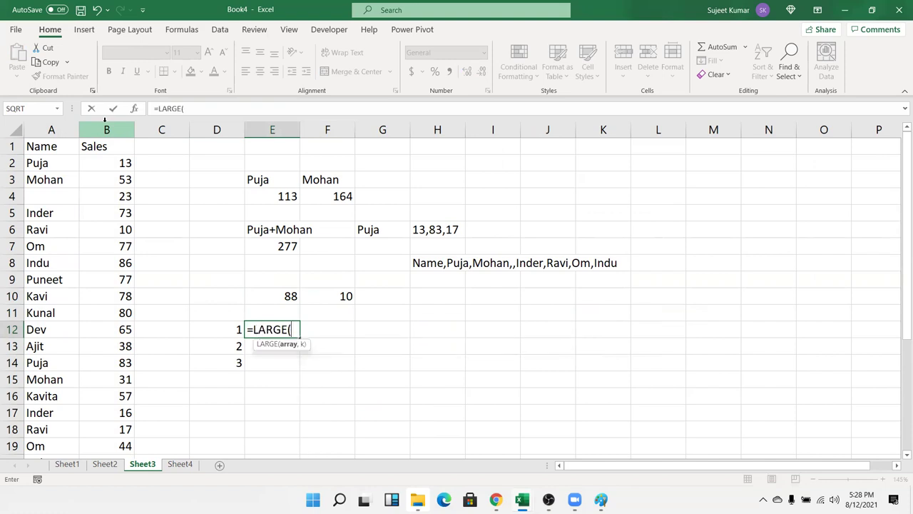
key("Left")
key("Left")
key("Left")
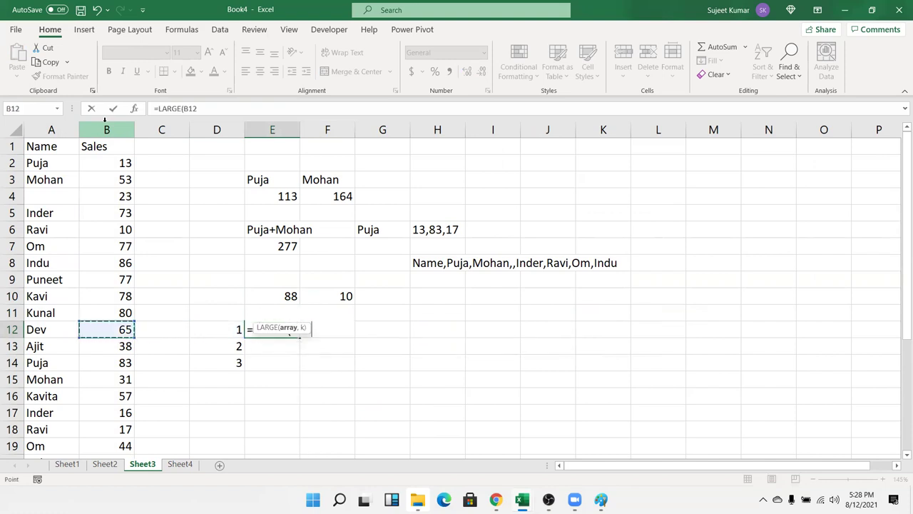
key("ctrl+space")
type(",")
key("Left")
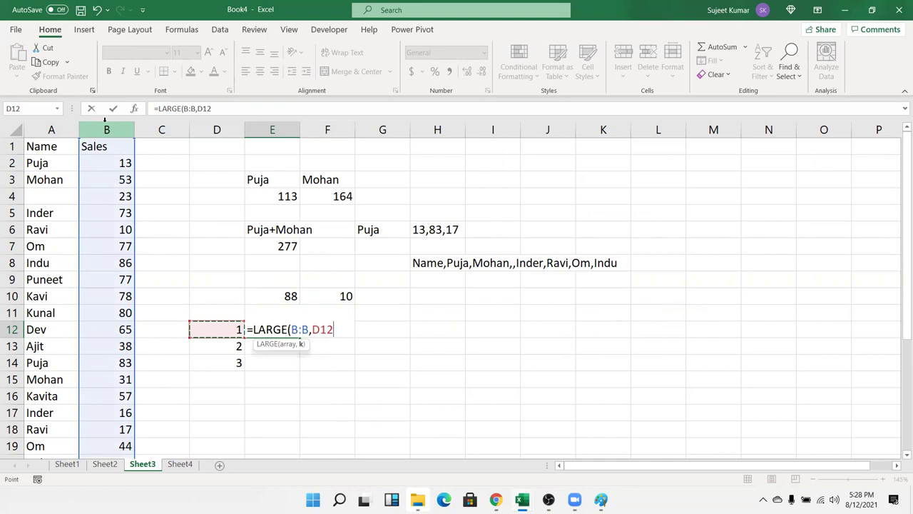
key("Return")
key("Up")
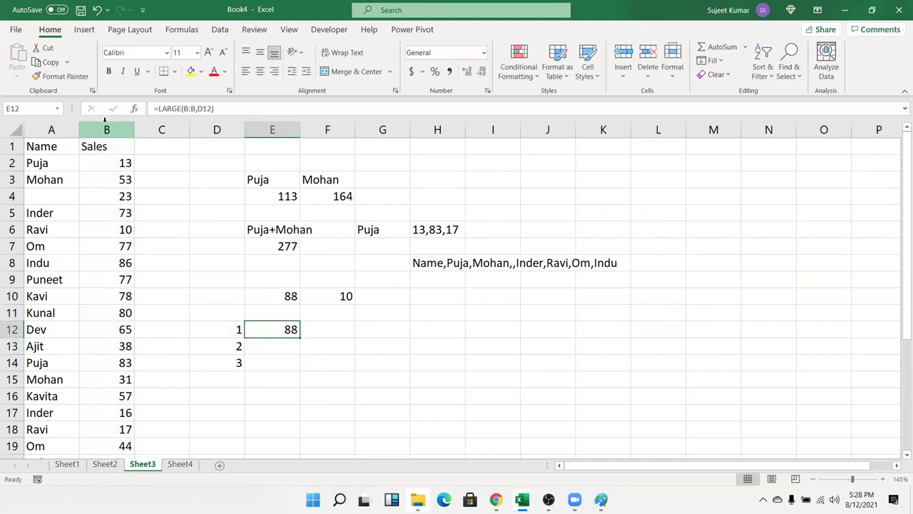
key("shift+Down")
key("ctrl+d")
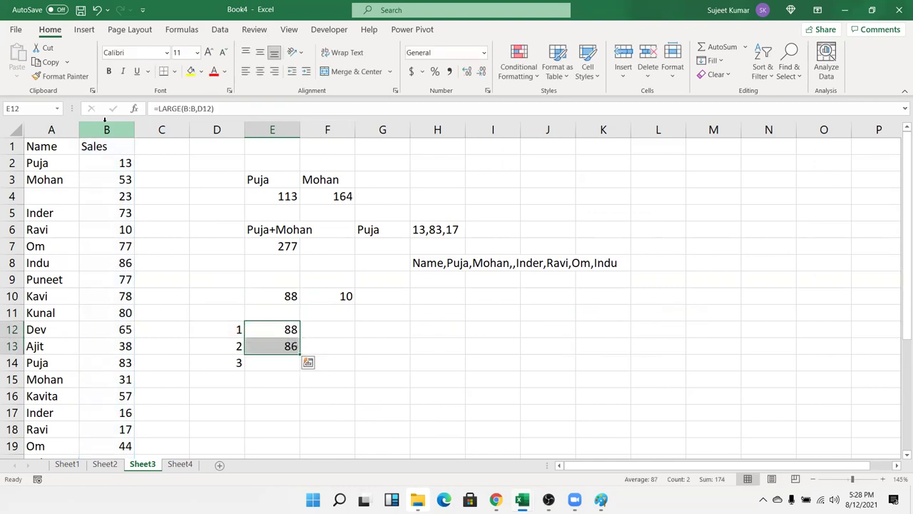
key("Down")
key("shift+Down")
key("ctrl+d")
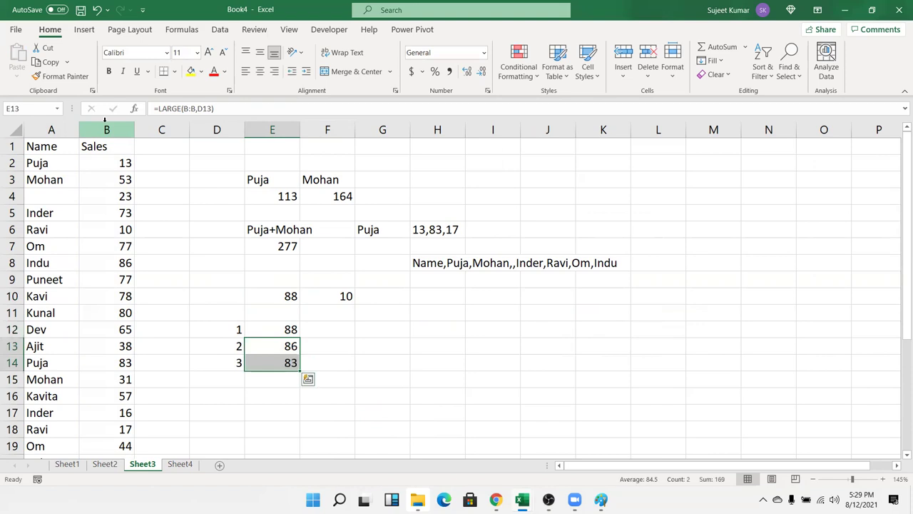
key("Up")
- Enter =SMALL(B:B,D12) in F12 and fill it down to F14 for the smallest sales
key("Right")
type("=s")
key("Tab")
key("Left")
key("Left")
key("Left")
key("Left")
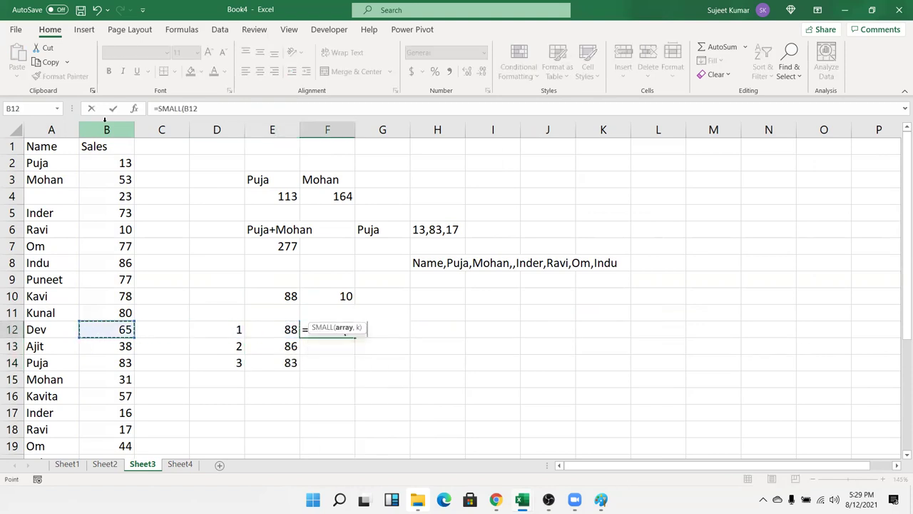
key("ctrl+space")
type(",")
key("Left")
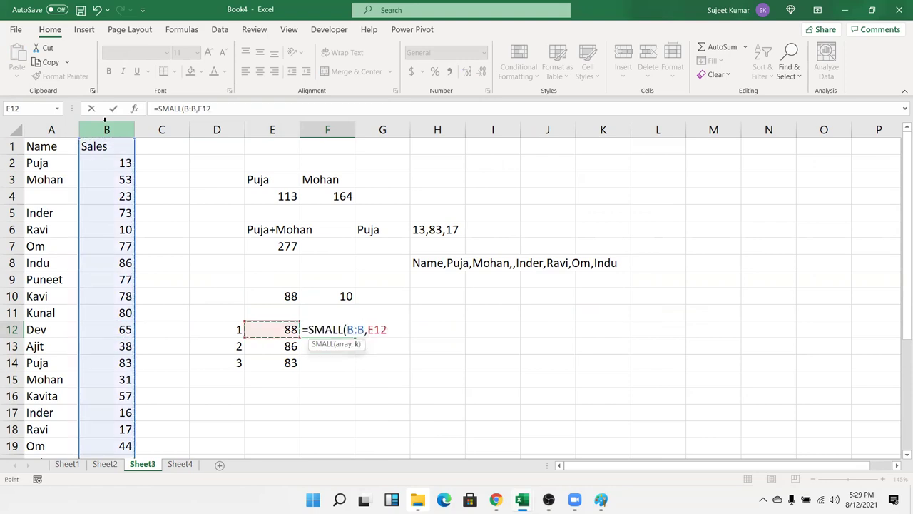
key("Left")
type(",")
key("BackSpace")
key("Return")
key("Left")
key("Down")
key("Right")
key("shift+Up")
key("shift+Up")
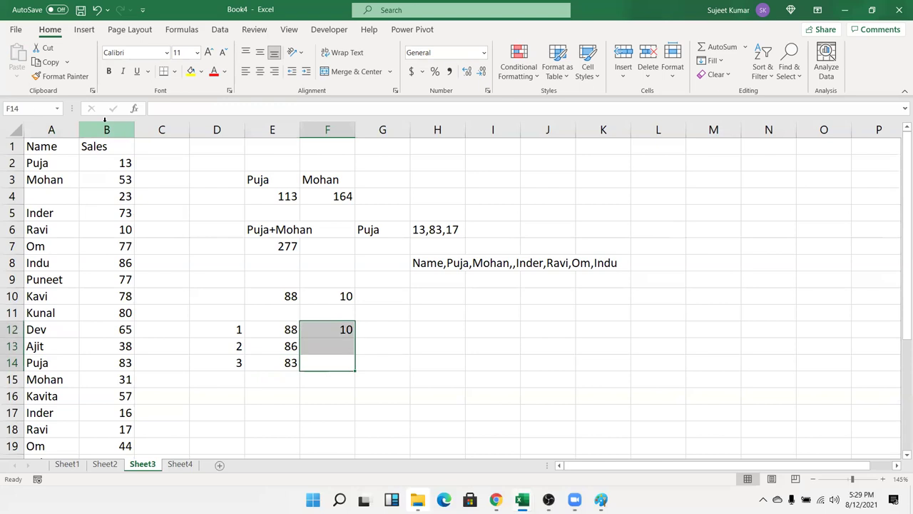
key("ctrl+d")
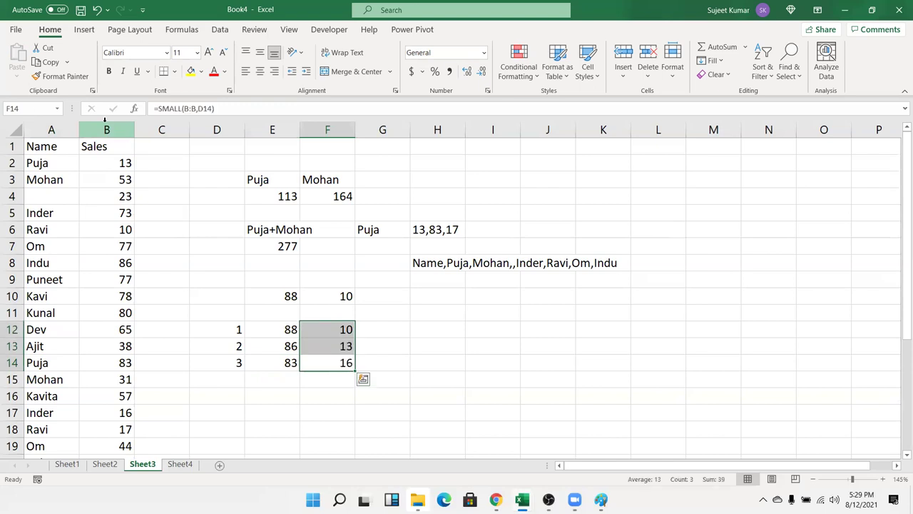
- On Sheet4, enter =A2 in A6 (1-Aug) and =A6+1 in A7
left_click(172, 464)
left_click(119, 233)
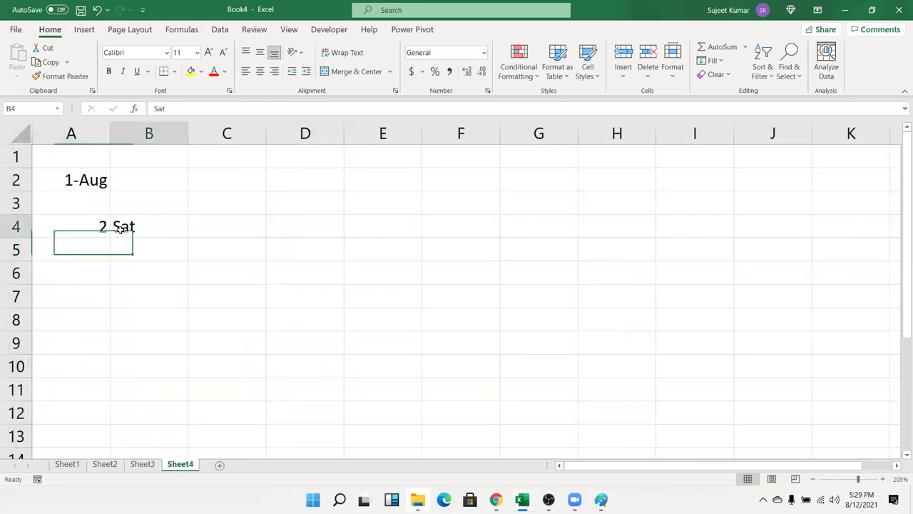
left_click_drag(102, 226, 128, 229)
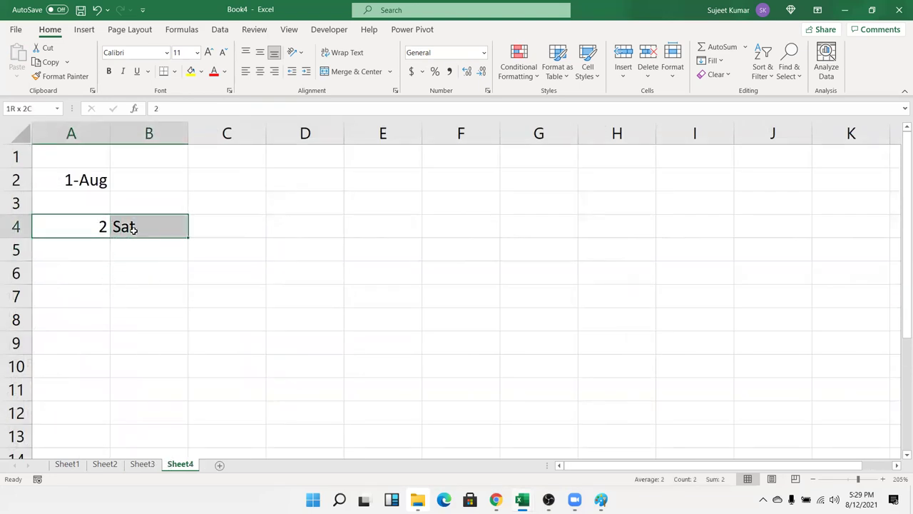
left_click(91, 267)
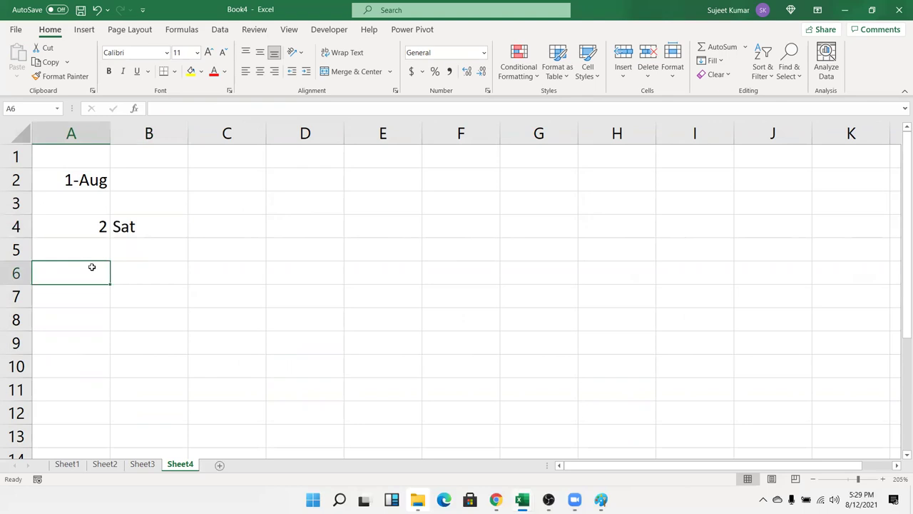
type("=")
key("Up")
key("Up")
key("Up")
key("Up")
key("Return")
type("=")
key("Up")
type("+1")
key("ctrl+Return")
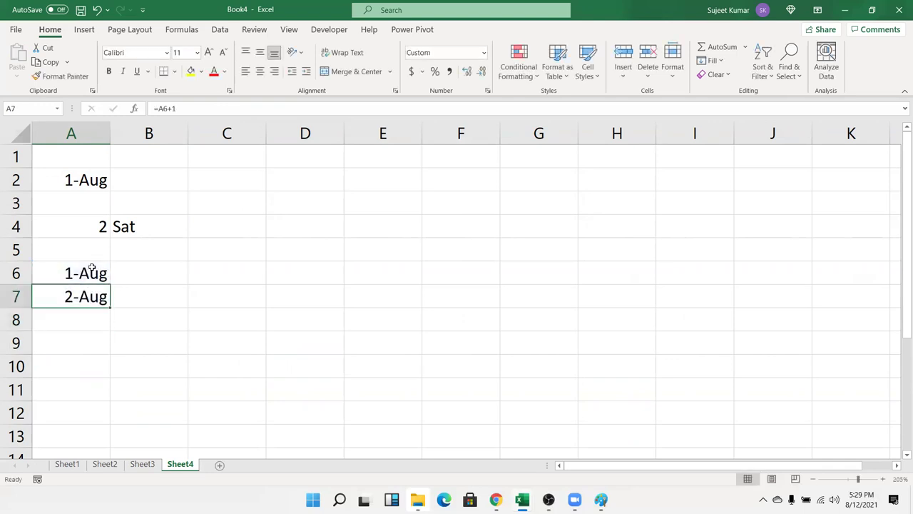
- Fill the +1 date formula down column A through A36 (31-Aug)
key("shift+Down")
key("shift+Down")
key("shift+Down")
key("shift+Down")
key("shift+Down")
key("shift+Down")
key("shift+Down")
key("ctrl+d")
key("ctrl+Down")
key("shift+Down")
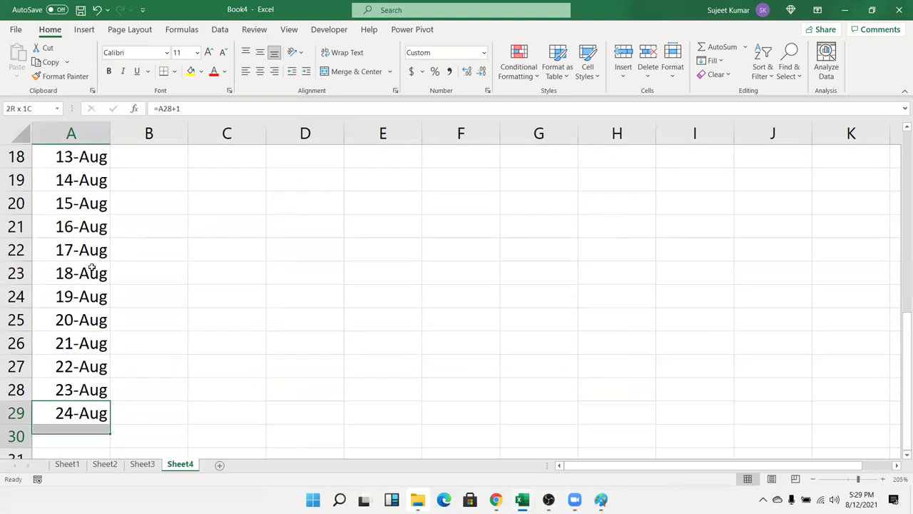
key("shift+Down")
key("shift+Down")
key("shift+Down")
key("shift+Down")
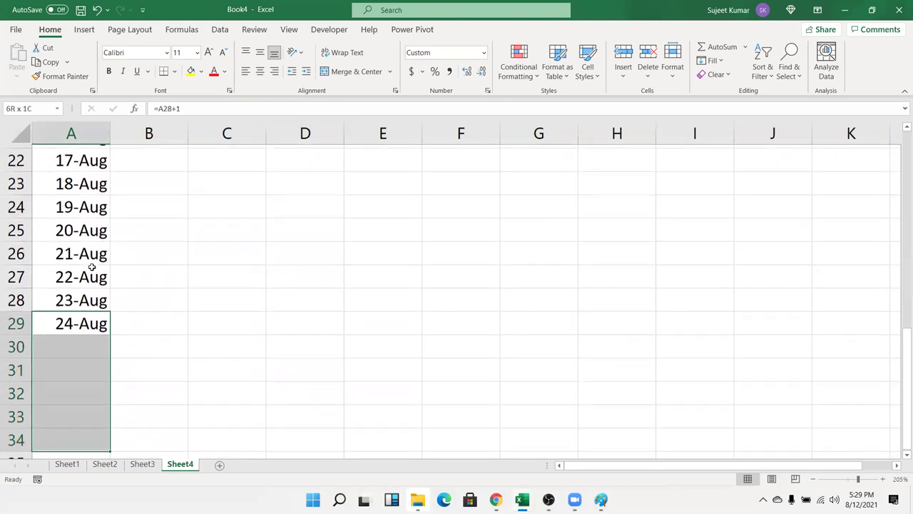
key("shift+Down")
key("ctrl+d")
key("ctrl+Down")
key("shift+Down")
key("ctrl+d")
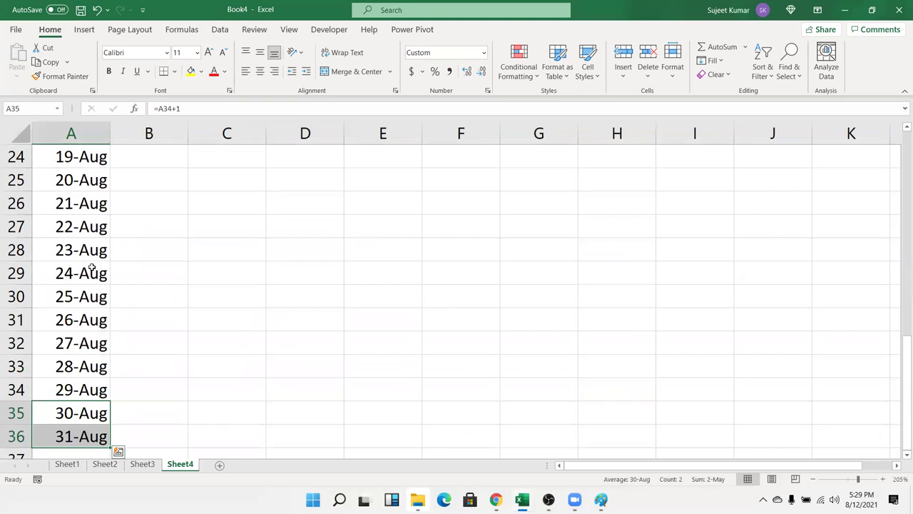
key("ctrl+Up")
- Enter =TEXT(A6,"DDD") in B6 and copy it down beside all dates (Sun, Mon, Tue…)
key("Right")
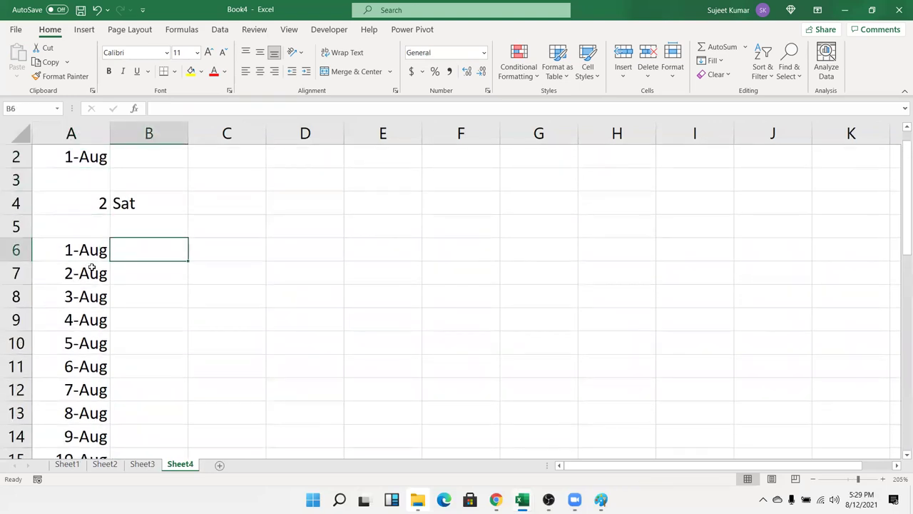
type("=te")
key("Tab")
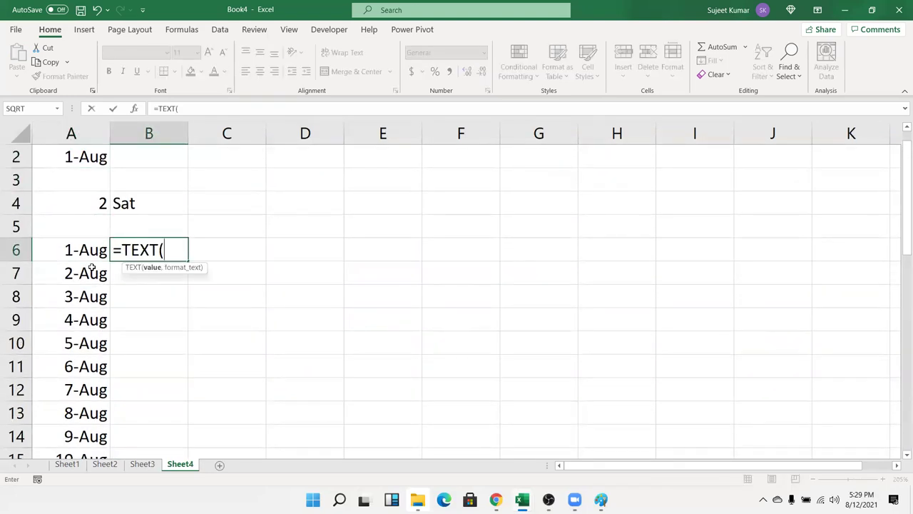
key("Left")
type(",\"DDD\"")
key("Return")
key("Up")
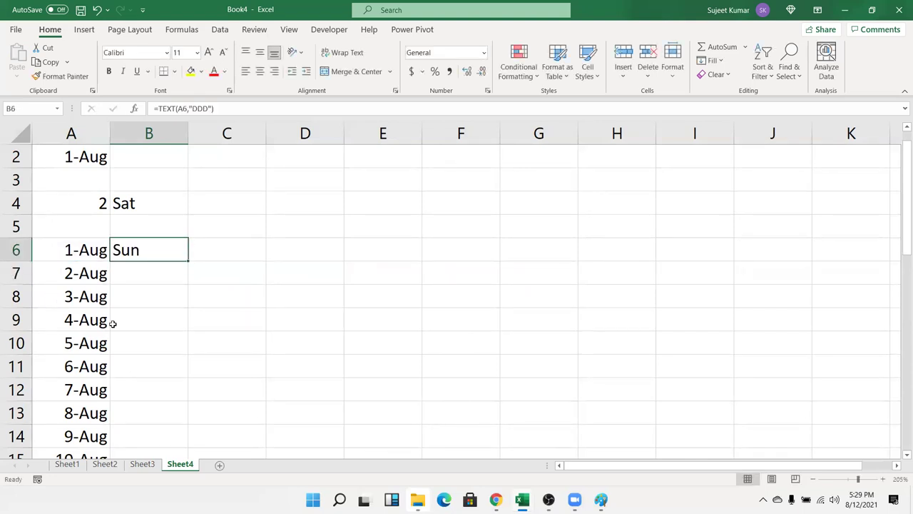
double_click(189, 266)
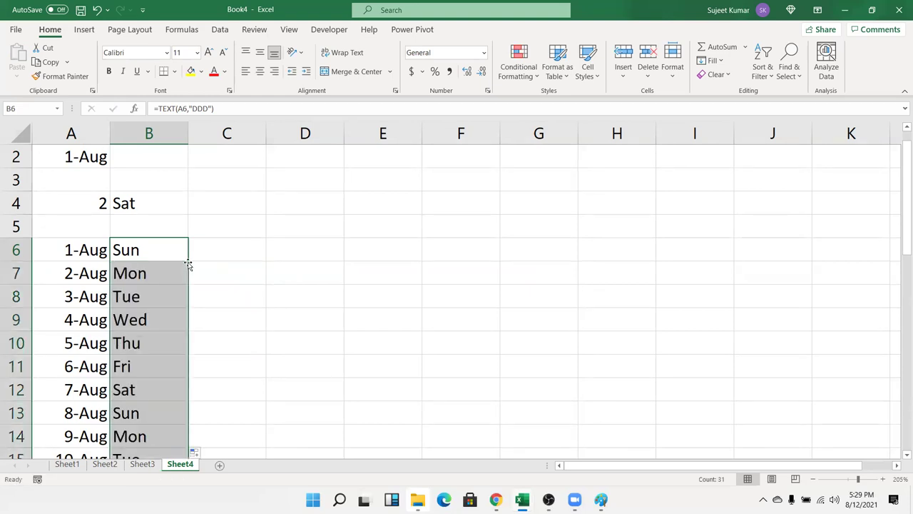
left_click(207, 251)
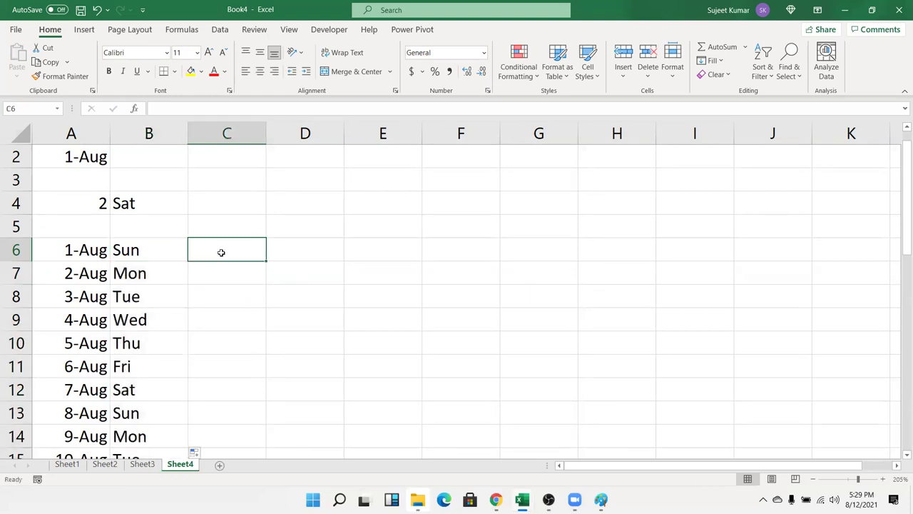
left_click(150, 252)
scroll(143, 259, "down", 1)
scroll(142, 263, "up", 1)
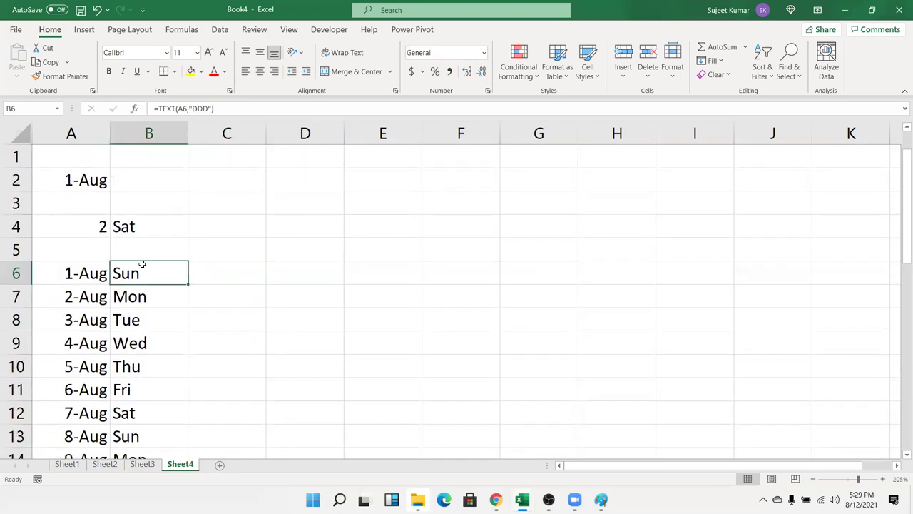
- Enter =IF(B6=B4,A6,"") in C6 to return the date when the weekday matches B4
left_click(212, 272)
type("=")
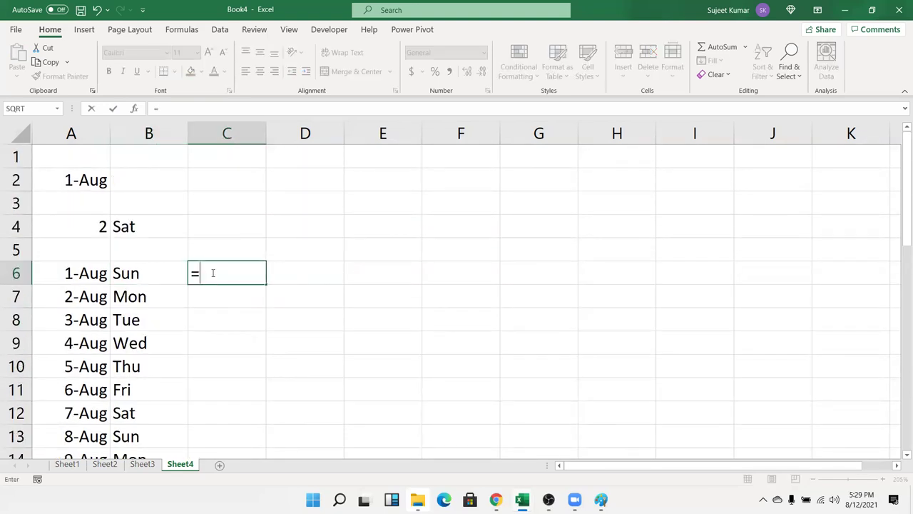
type("if")
key("Tab")
key("Left")
type("=")
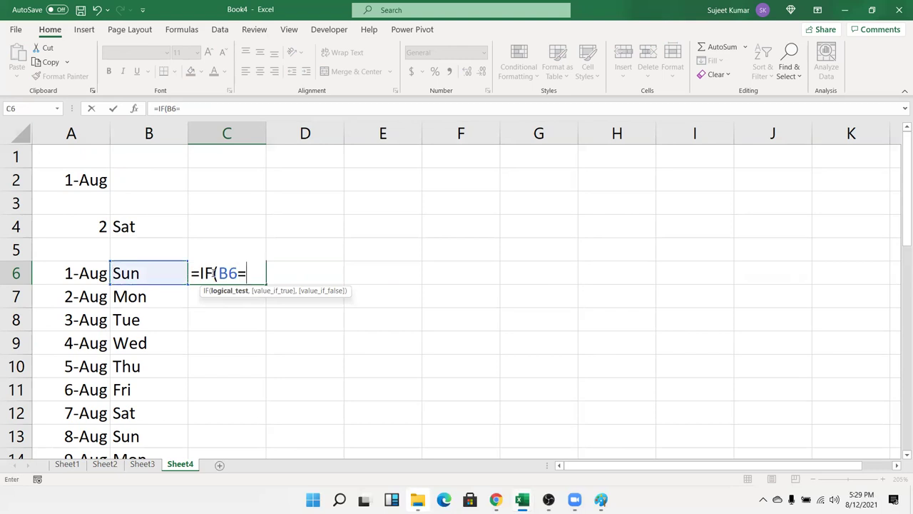
left_click(145, 226)
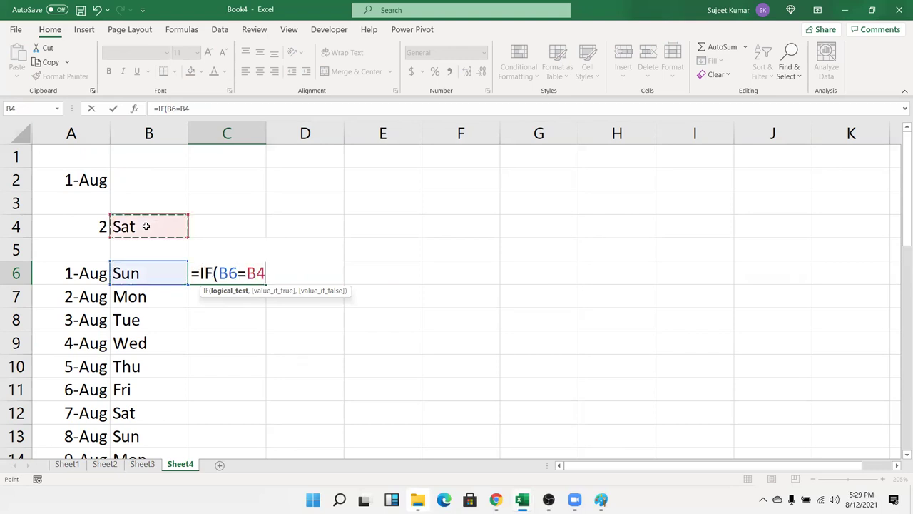
type(",")
left_click(95, 270)
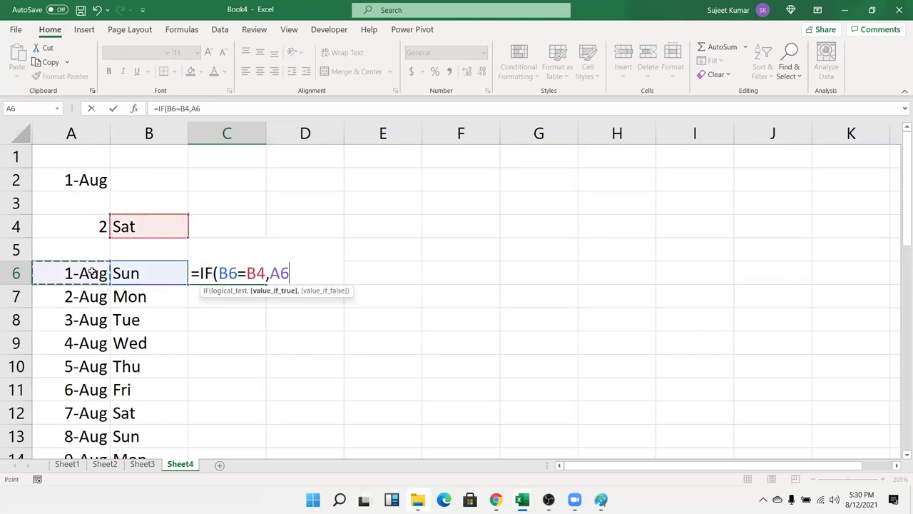
type(",")
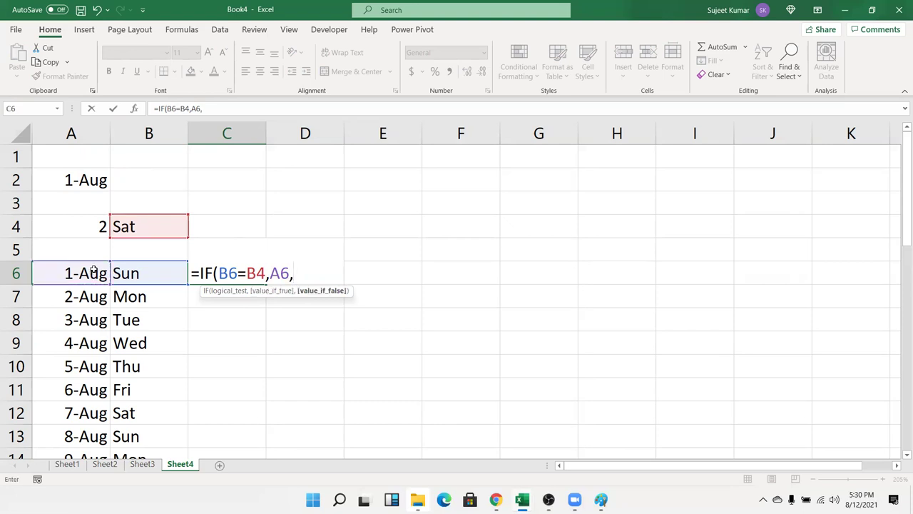
type("\"\"")
key("Return")
key("Up")
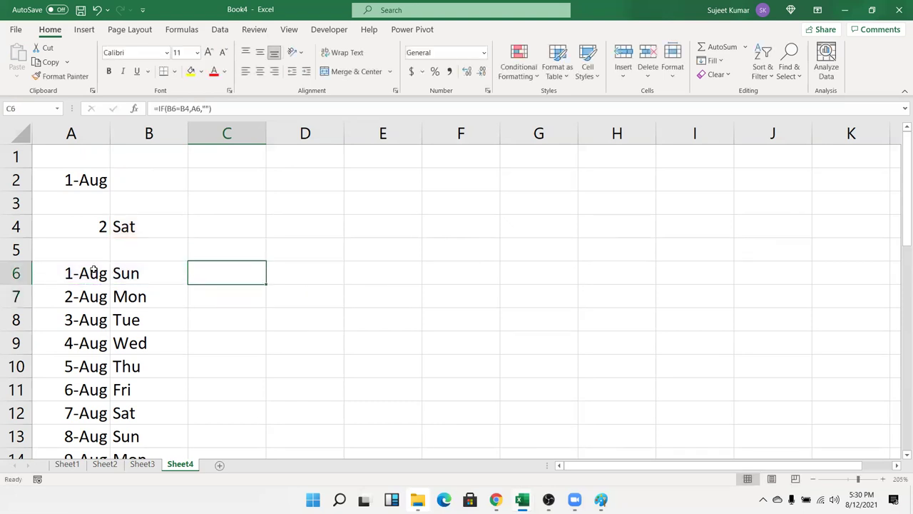
- Make the B4 reference in the C6 formula absolute as $B$4
key("F2")
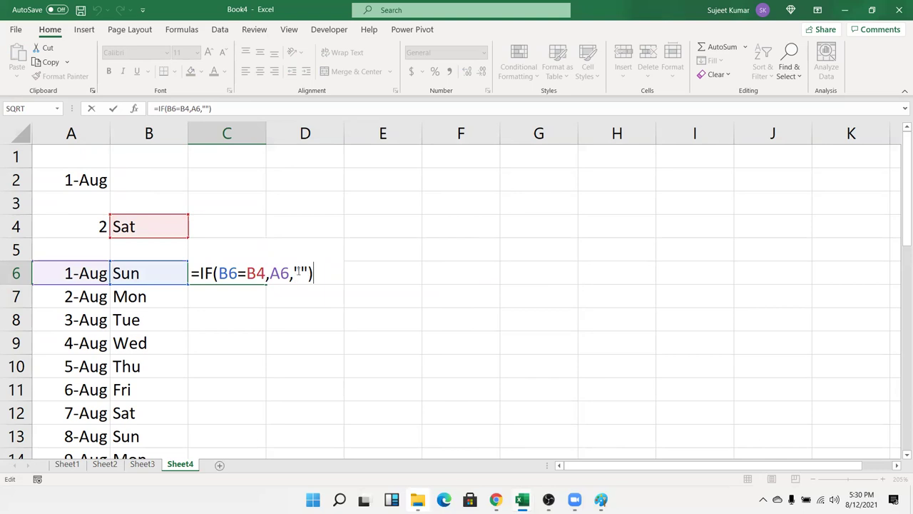
double_click(300, 273)
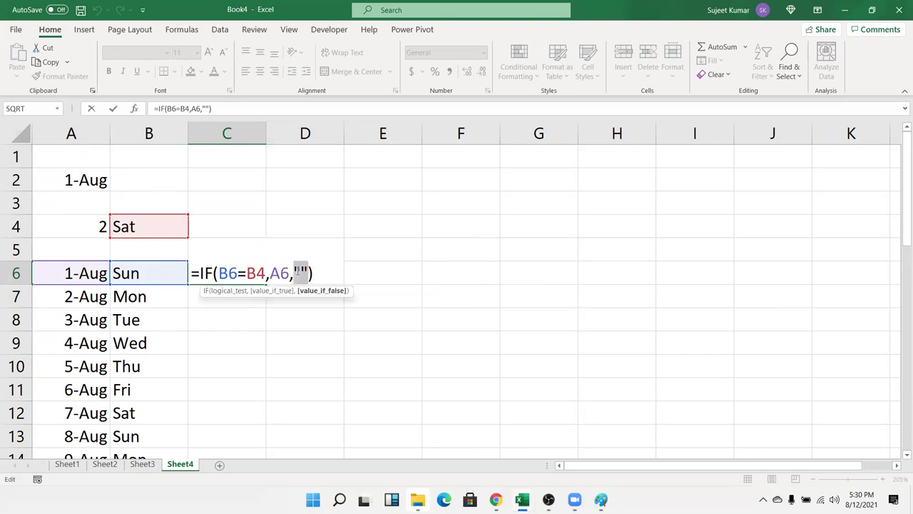
key("Return")
key("Up")
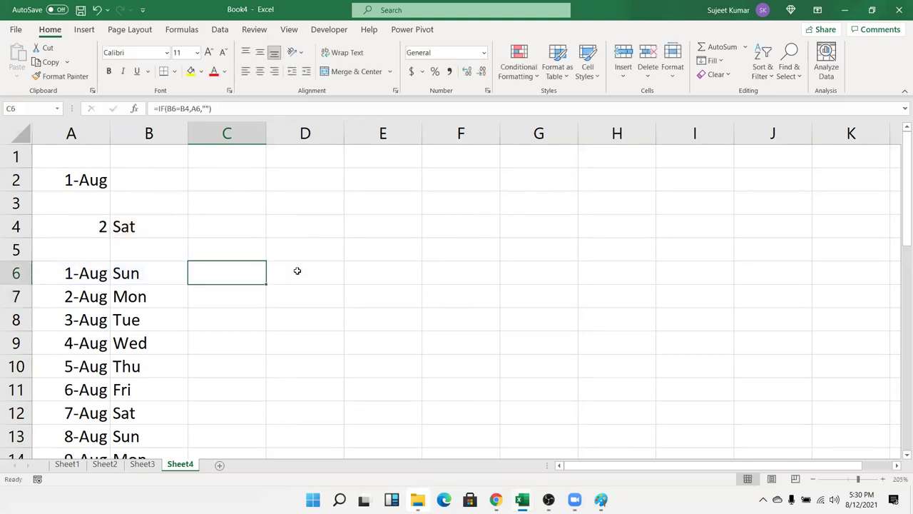
double_click(247, 272)
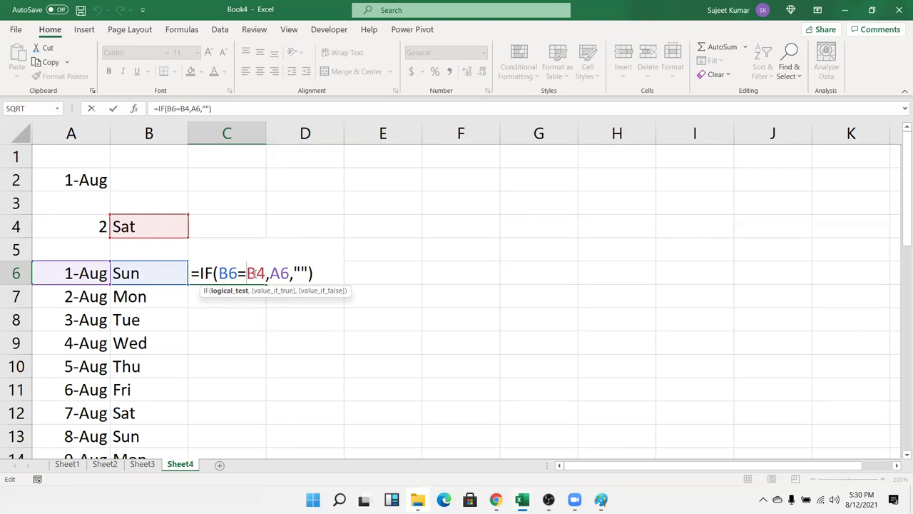
key("F4")
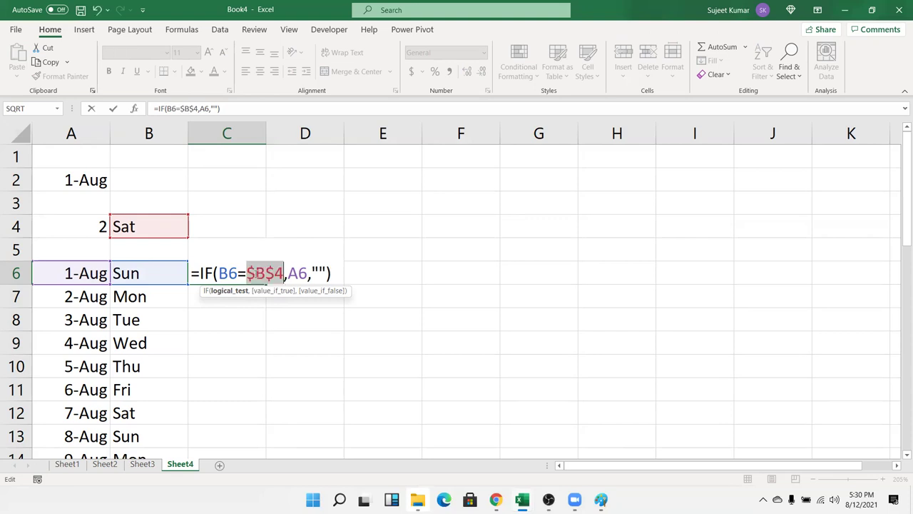
key("Return")
left_click(211, 275)
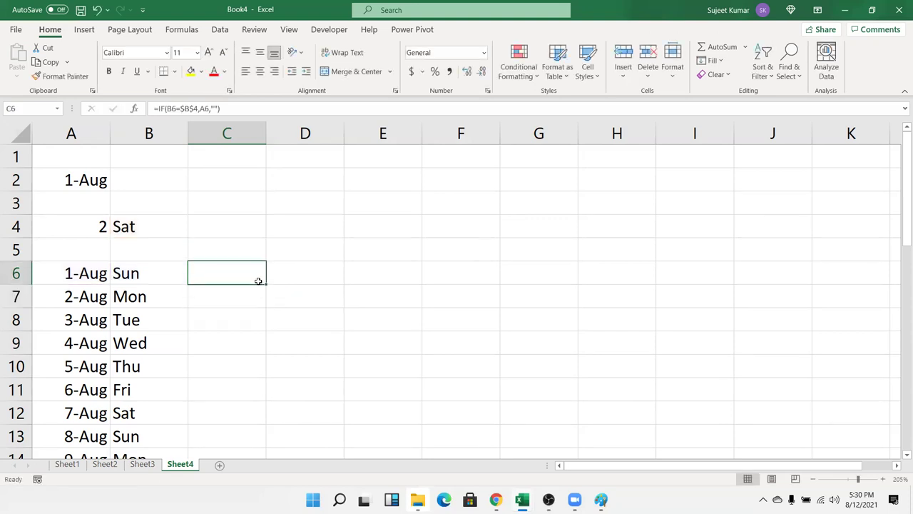
- Copy the C6 IF formula down column C to C36, yielding 44415 beside 7-Aug
double_click(265, 285)
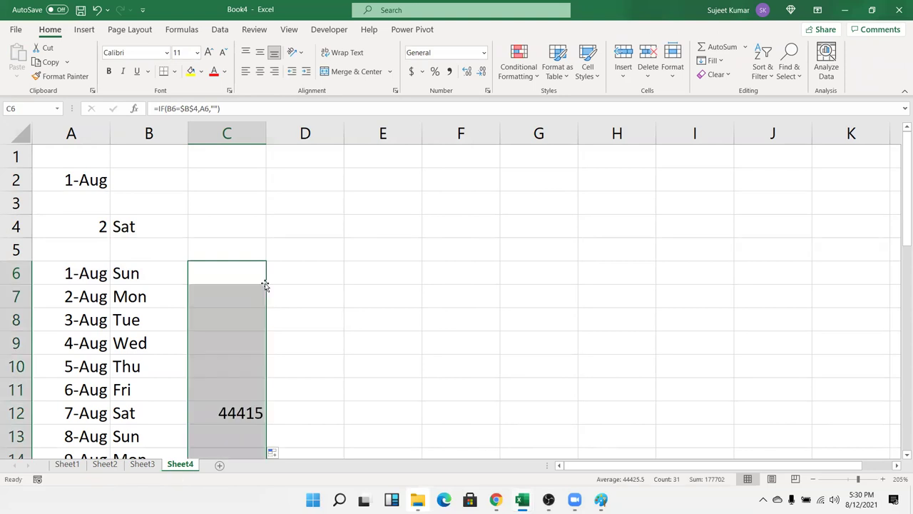
scroll(265, 284, "down", 4)
scroll(265, 285, "down", 3)
scroll(265, 284, "down", 2)
scroll(265, 284, "up", 5)
scroll(265, 285, "up", 4)
- Check that A12's date equals serial 44415, then undo the format change
left_click(217, 225)
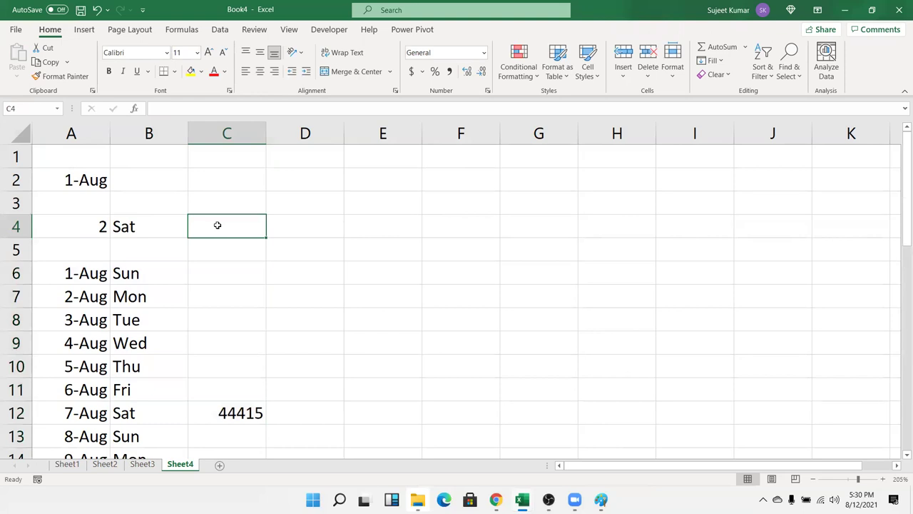
left_click(78, 410)
key("ctrl+shift+asciitilde")
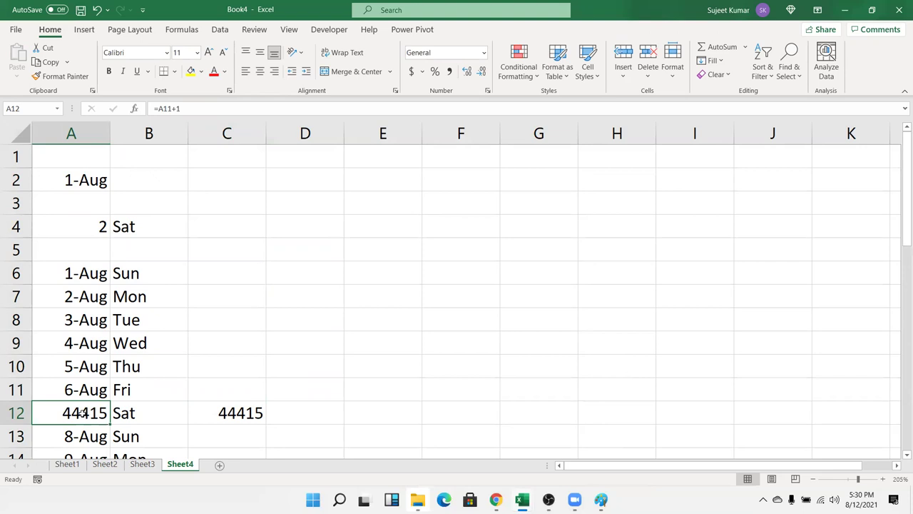
key("ctrl+z")
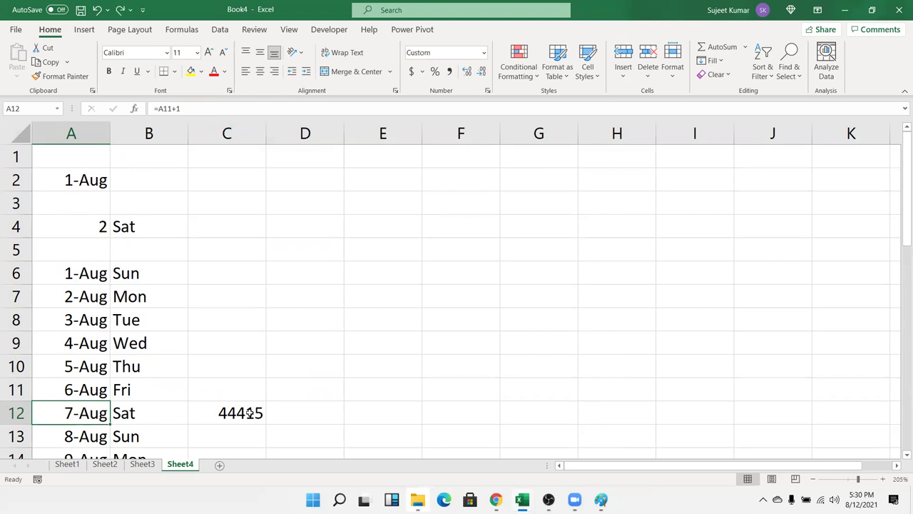
left_click(249, 412)
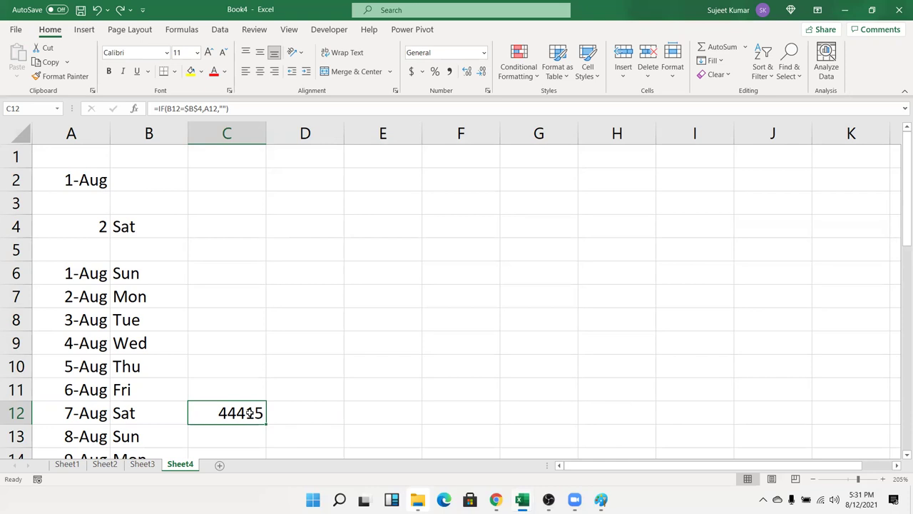
- In C4, start =SMALL( with the array C6:C36
left_click(286, 271)
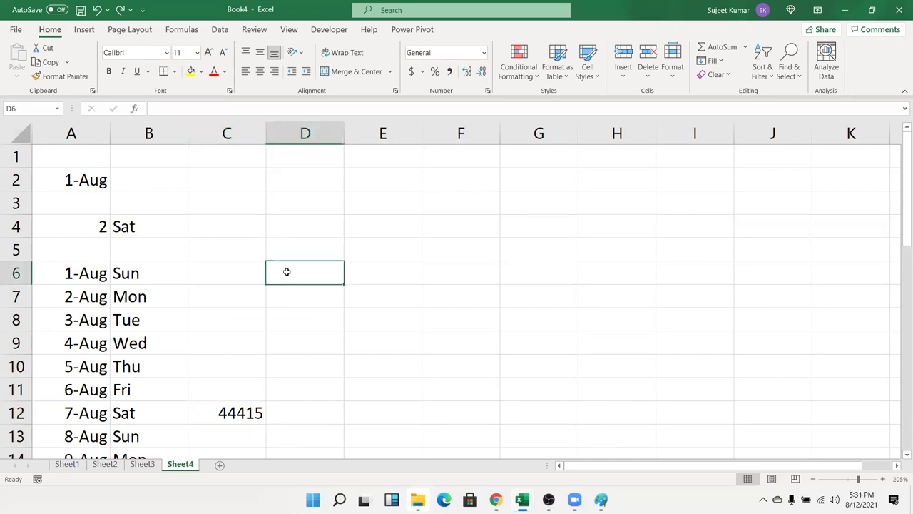
key("Up")
key("Up")
key("Left")
type("=")
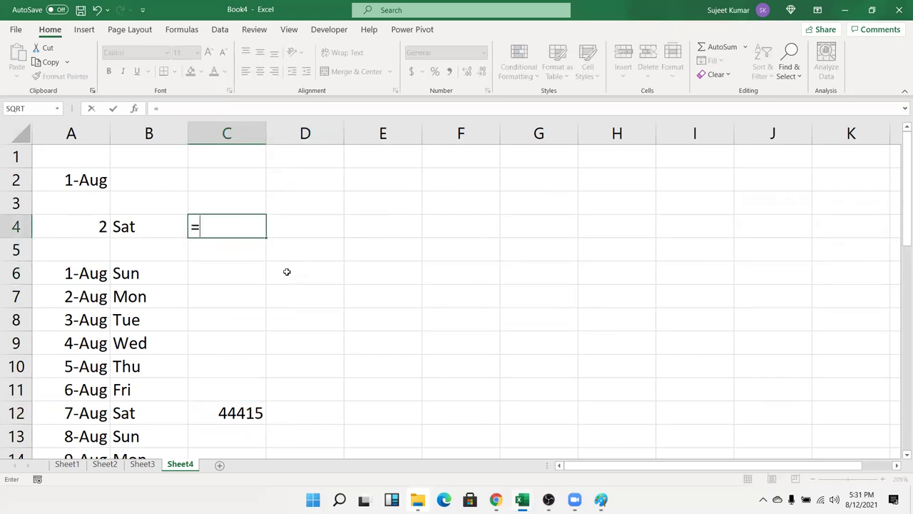
type("m")
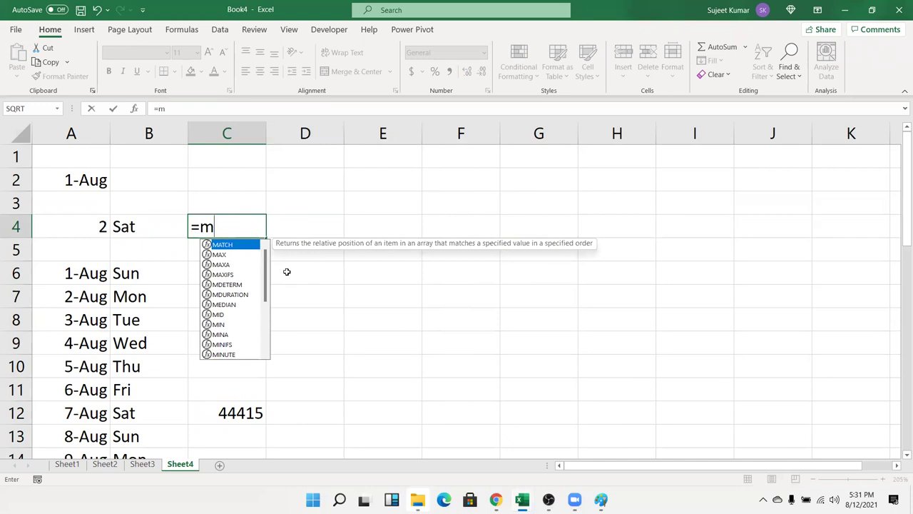
key("BackSpace")
type("s")
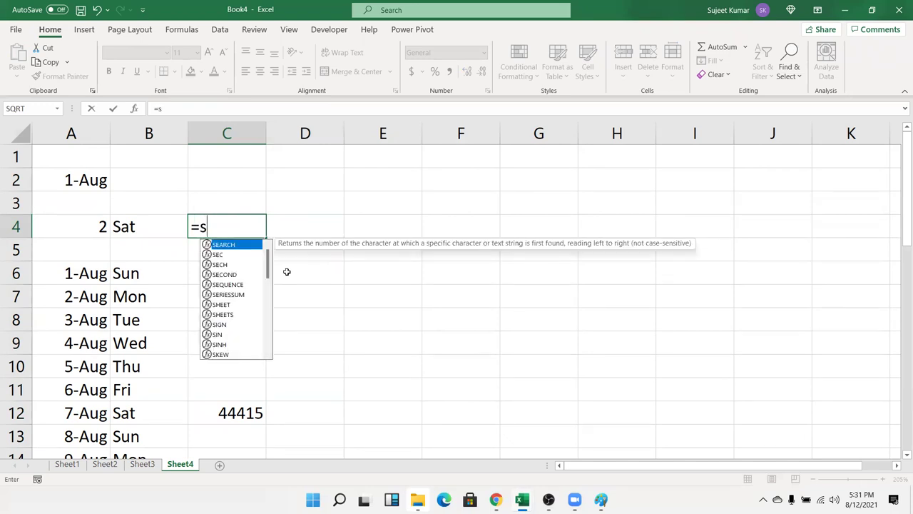
type("m")
key("BackSpace")
type("m")
key("Tab")
key("Down")
key("Down")
key("Down")
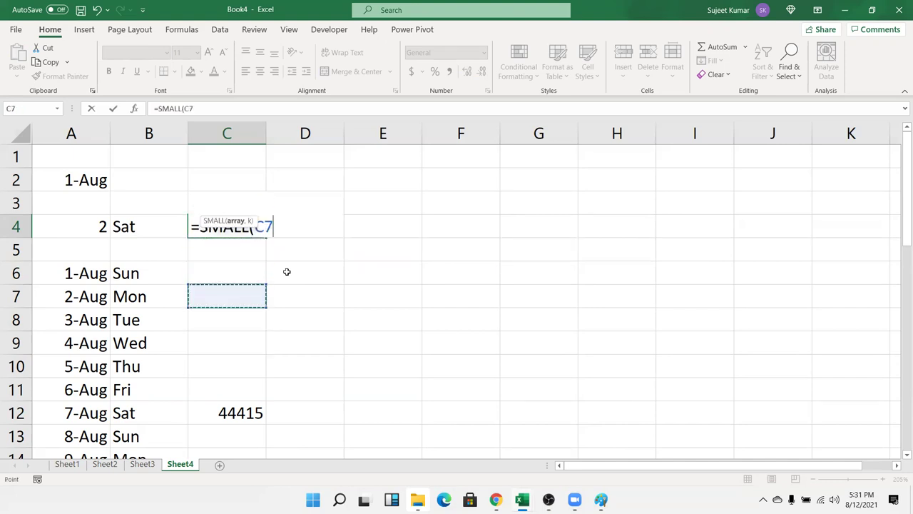
key("Left")
key("Up")
key("Right")
key("ctrl+shift+Down")
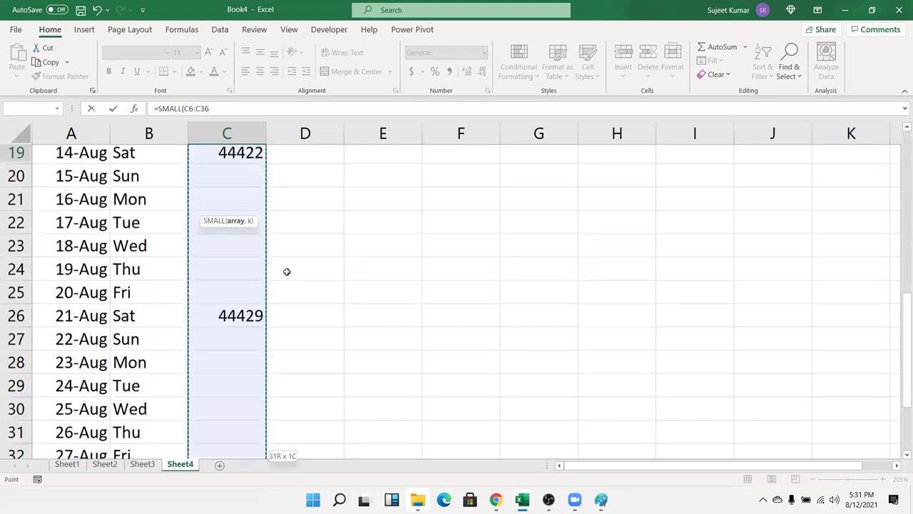
- Complete the formula with k = A4, returning 44422, and apply a date format to C4
type(",")
key("Up")
key("Up")
key("Up")
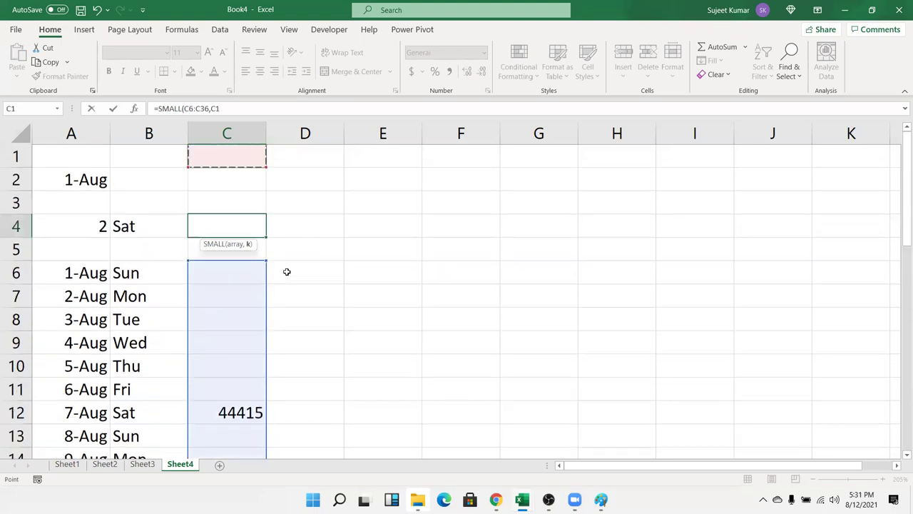
key("Down")
key("Left")
key("Left")
key("Down")
key("Down")
key("Return")
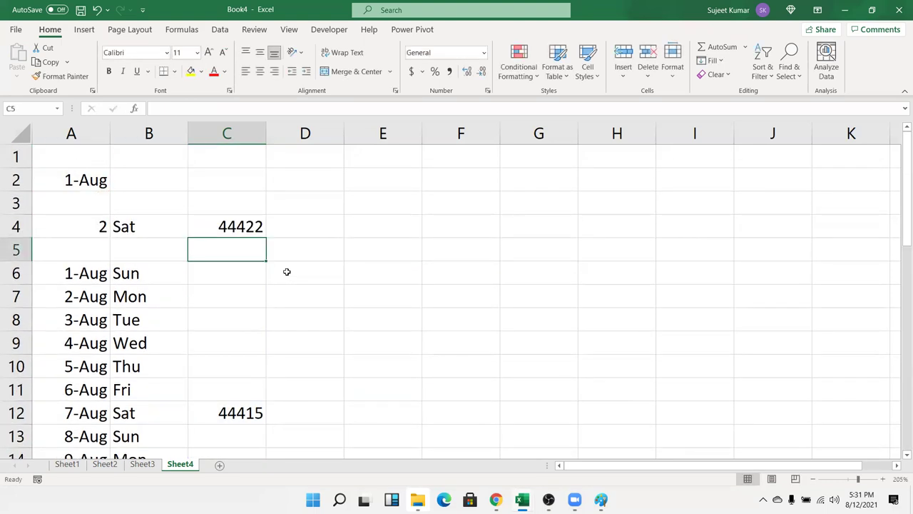
key("Up")
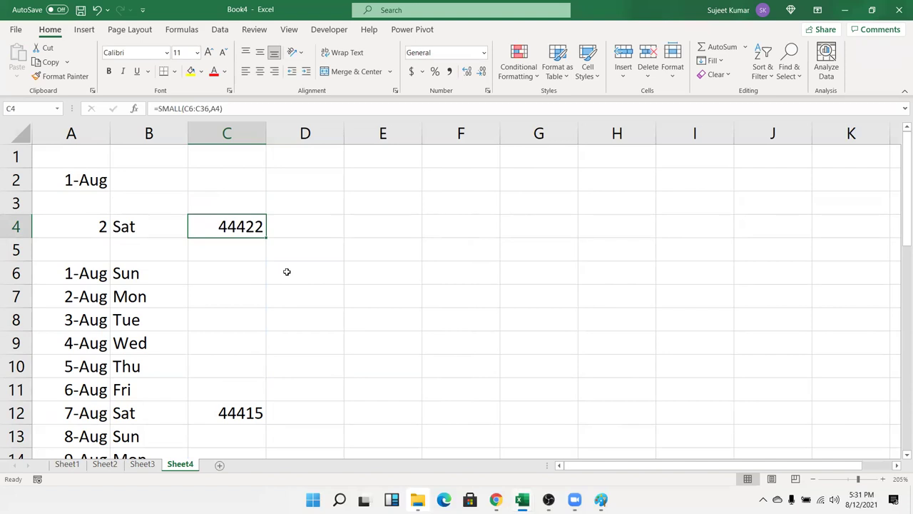
key("ctrl+shift+3")
- Confirm C4's 14-Aug-21 matches the date in A19, then review the data and select C2
scroll(117, 359, "down", 2)
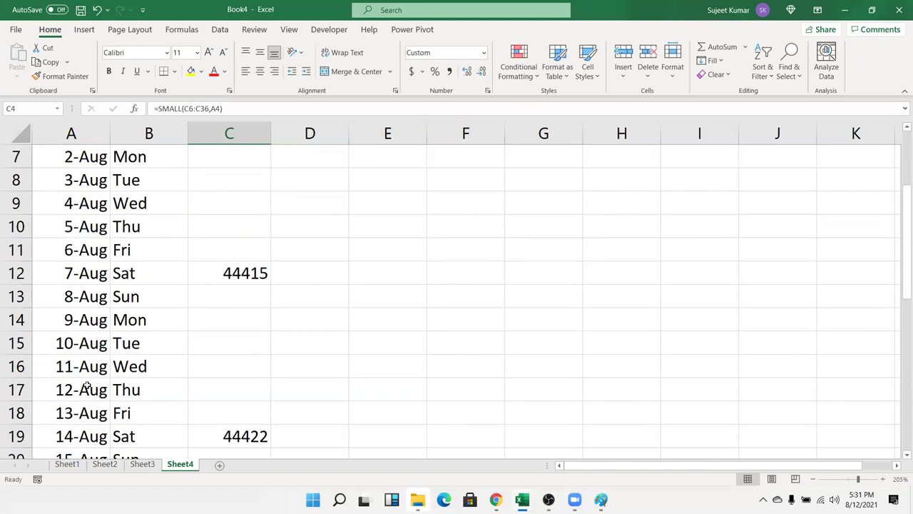
left_click(75, 437)
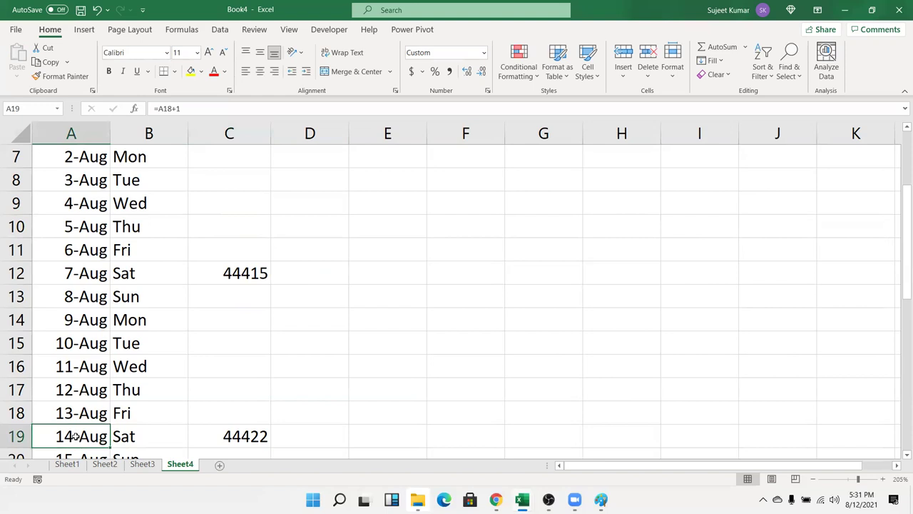
scroll(75, 435, "up", 1)
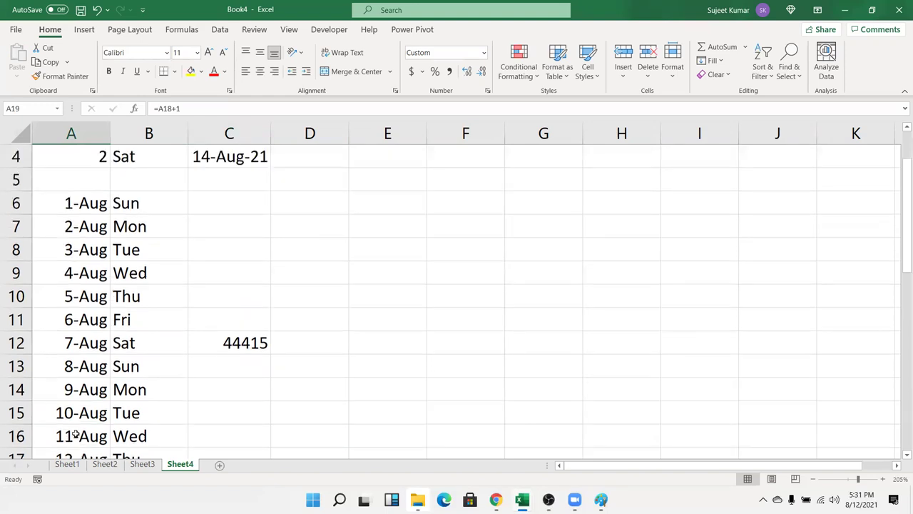
scroll(71, 432, "up", 1)
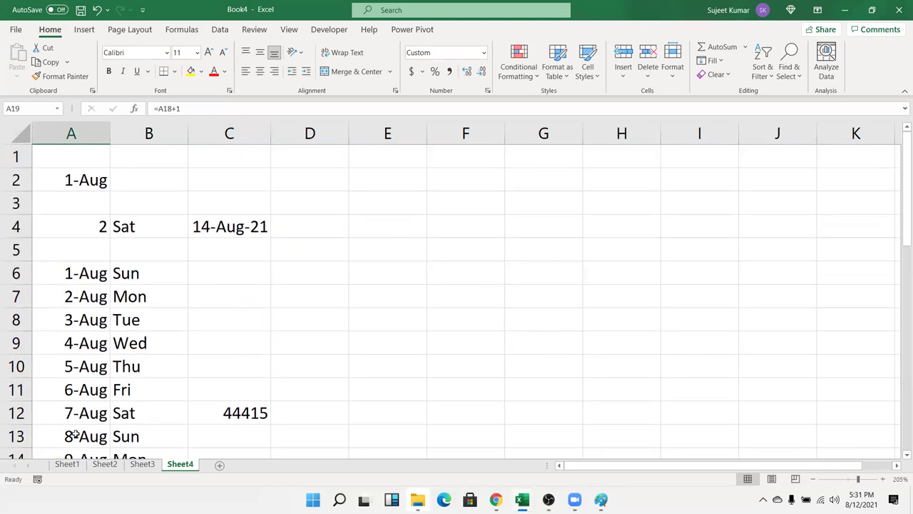
left_click(79, 255)
left_click_drag(148, 323, 349, 422)
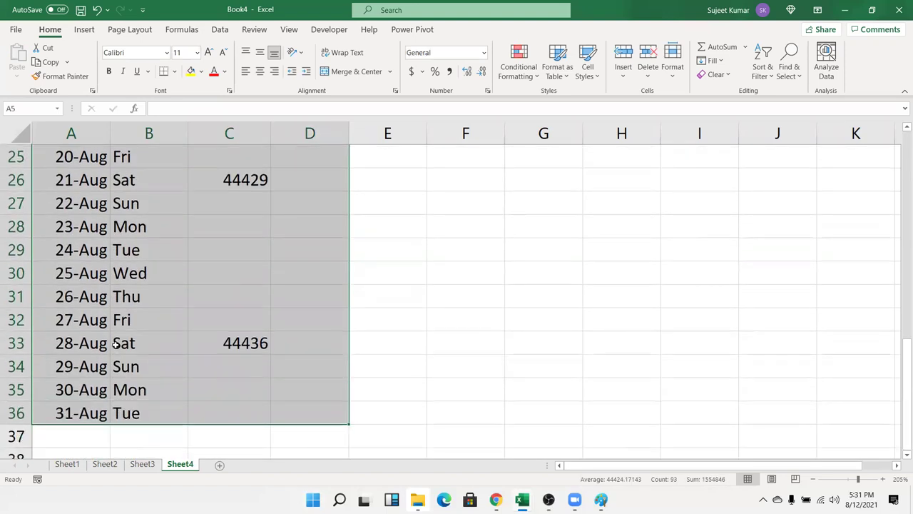
scroll(100, 356, "up", 8)
left_click(68, 289)
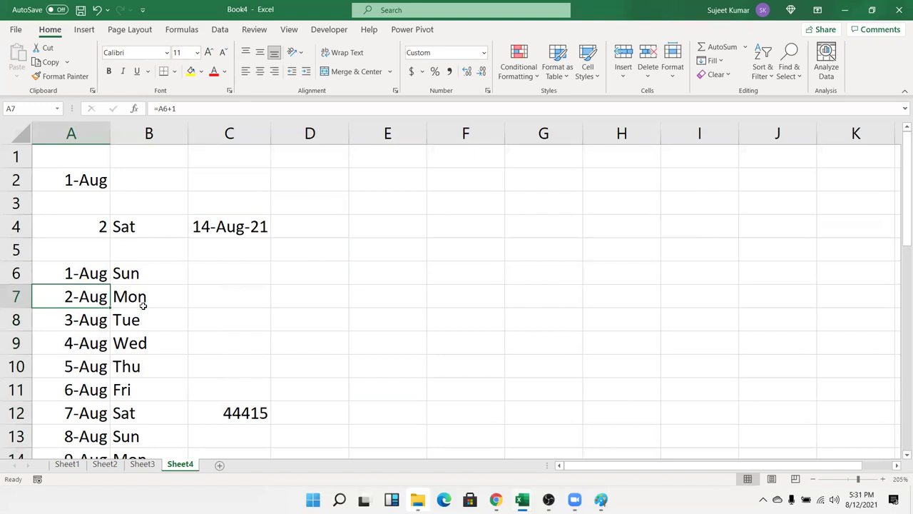
left_click(214, 204)
left_click(218, 184)
- Begin C2's formula =SMALL(IF(TEXT(A2+ROW(1:31),"DDD")=, correcting the row range from 1:30 to 1:31
type("=")
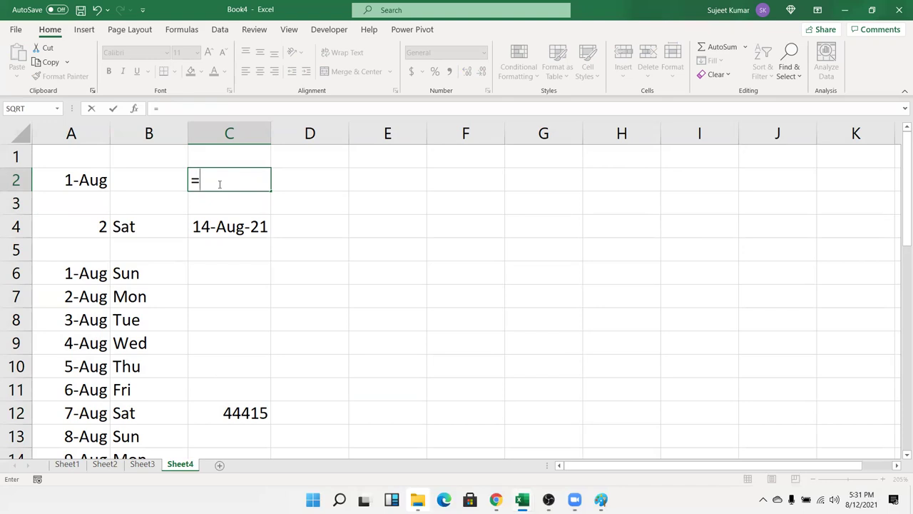
type("sm")
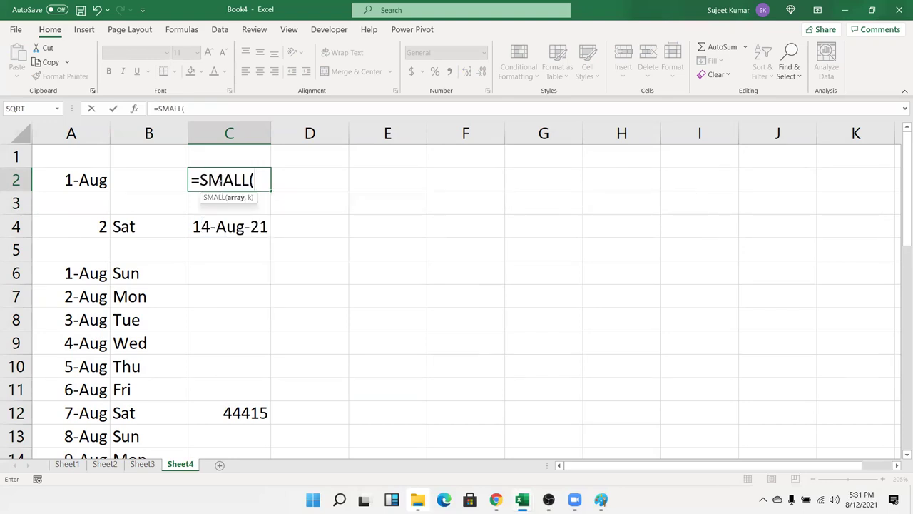
type("IF(")
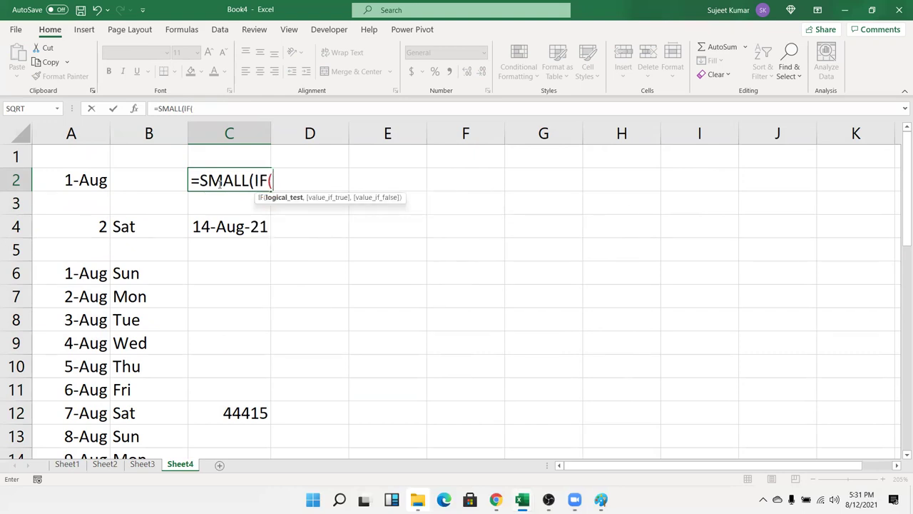
type("te")
key("Tab")
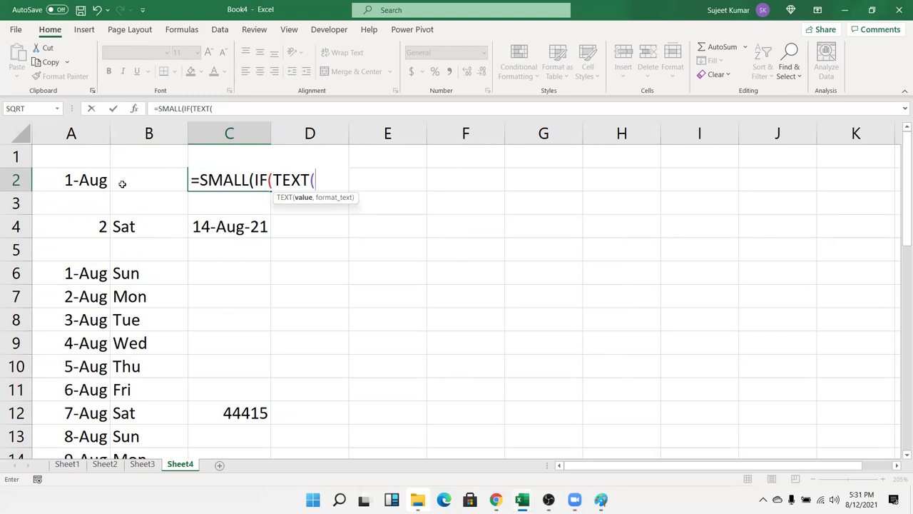
left_click(98, 182)
type("+")
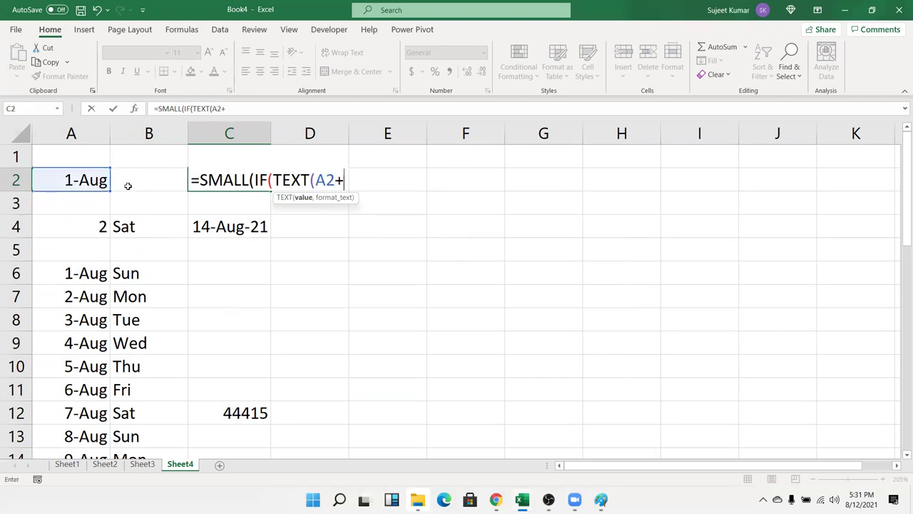
type("ro")
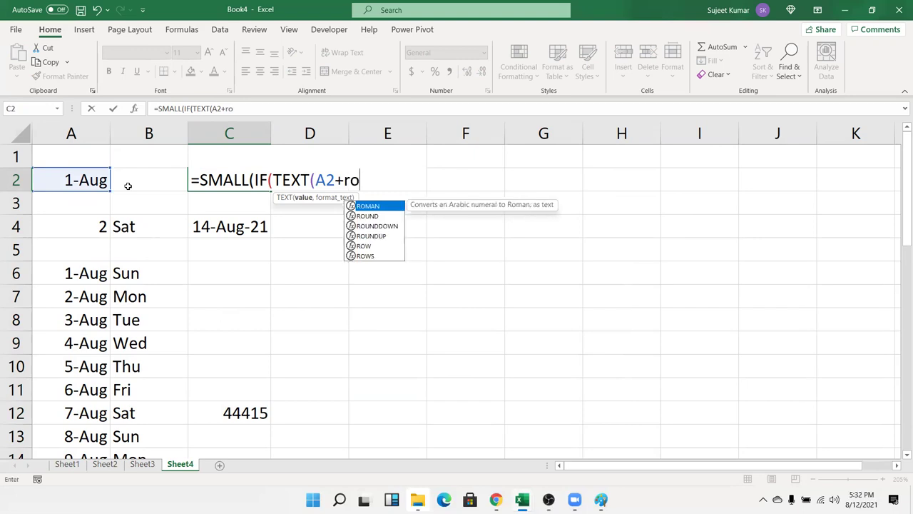
type("w")
key("Tab")
type("1:30")
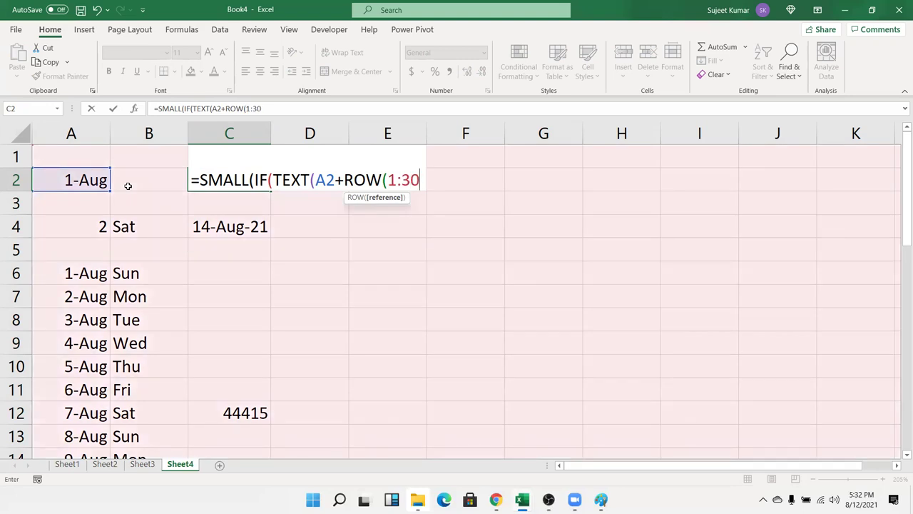
type(")")
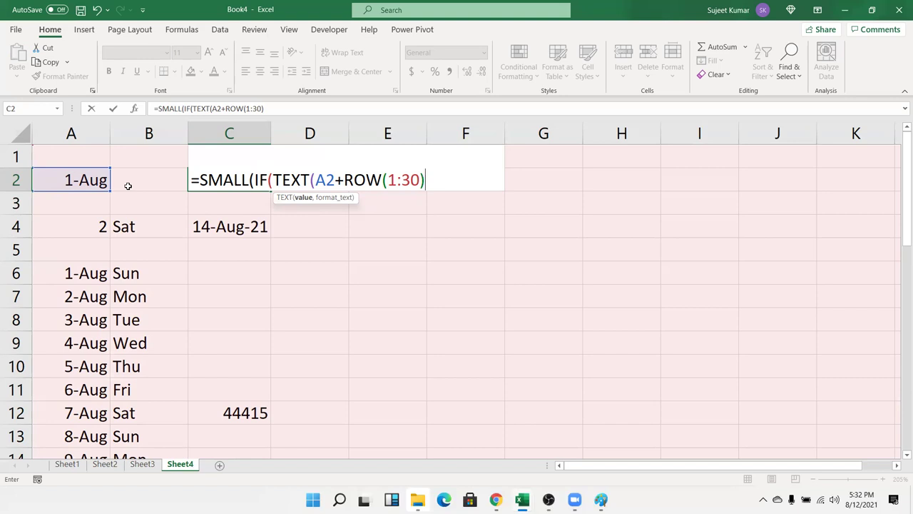
left_click(411, 175)
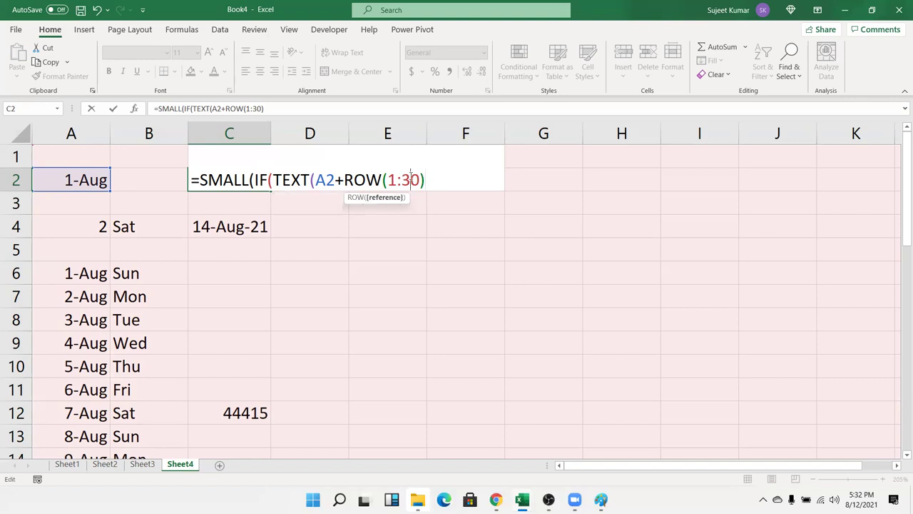
key("Delete")
type("1")
left_click(440, 181)
type(",\"DDD\"")
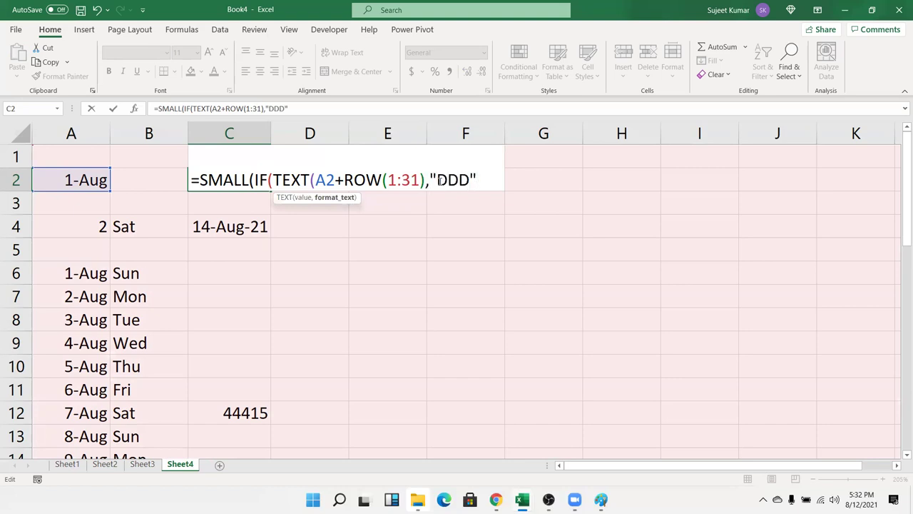
type(")")
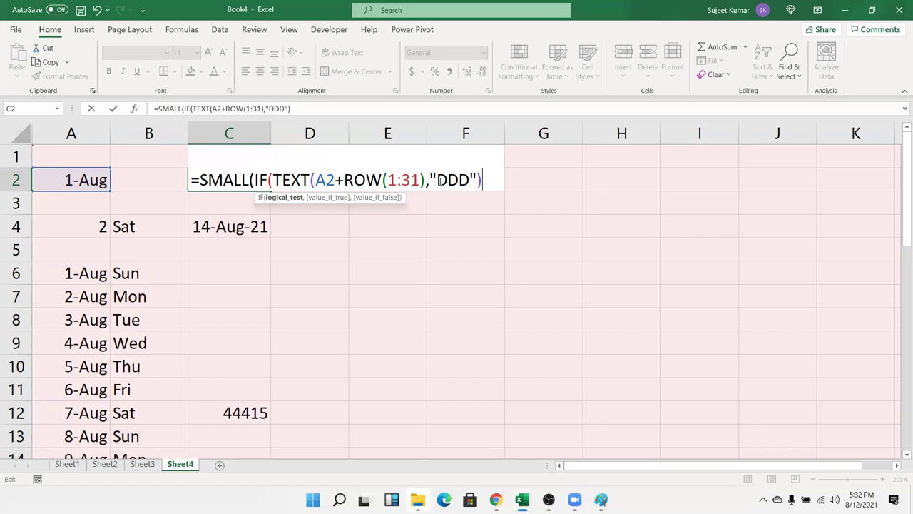
type("=")
- Finish the formula comparing against B4, returning A2+ROW(1:31) or "", k from A4, shown as 14-Aug-21
left_click(128, 225)
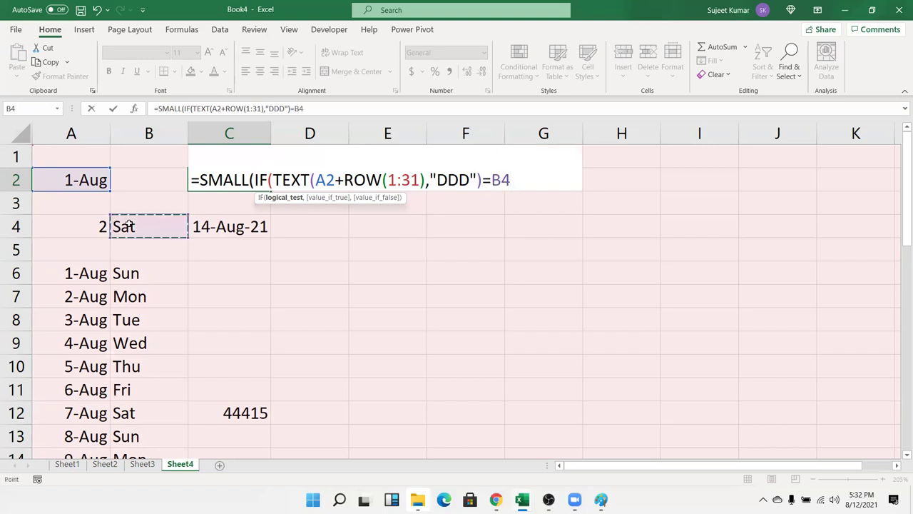
type(",")
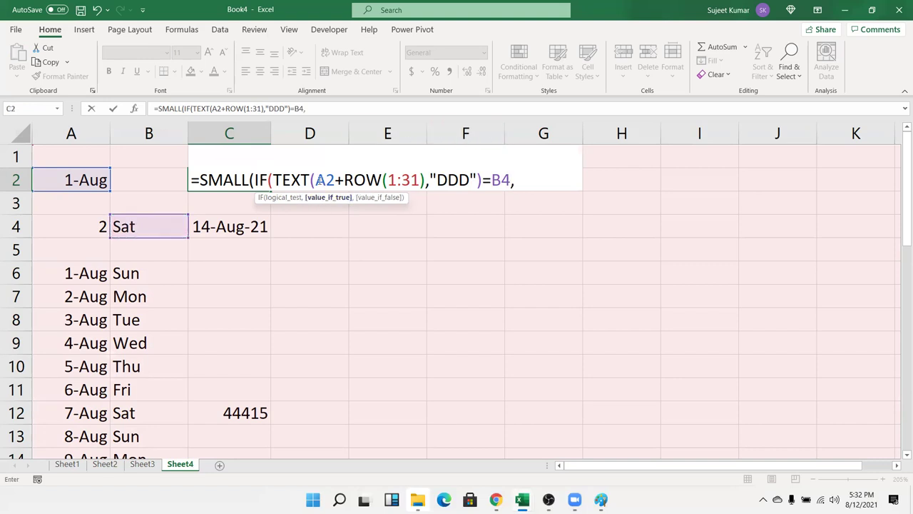
left_click_drag(316, 179, 434, 181)
key("ctrl+c")
left_click(523, 180)
key("ctrl+v")
type(",\"\"")
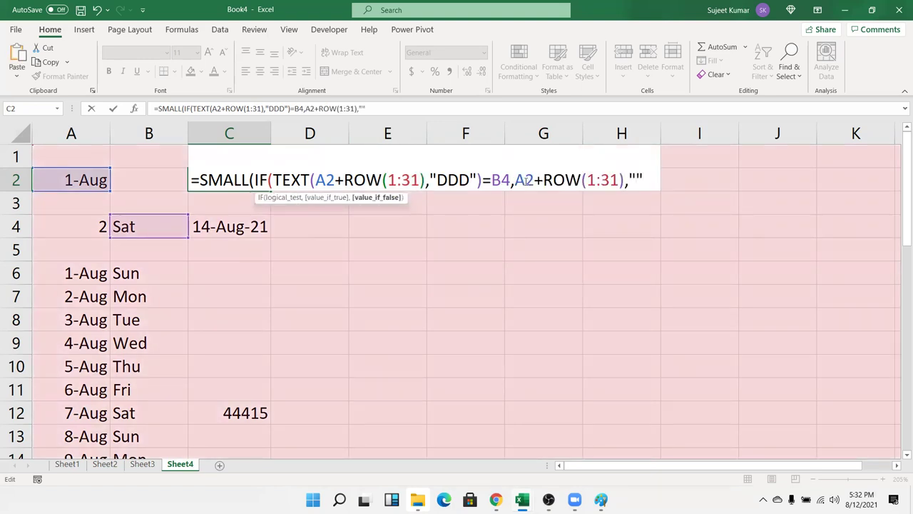
type("),")
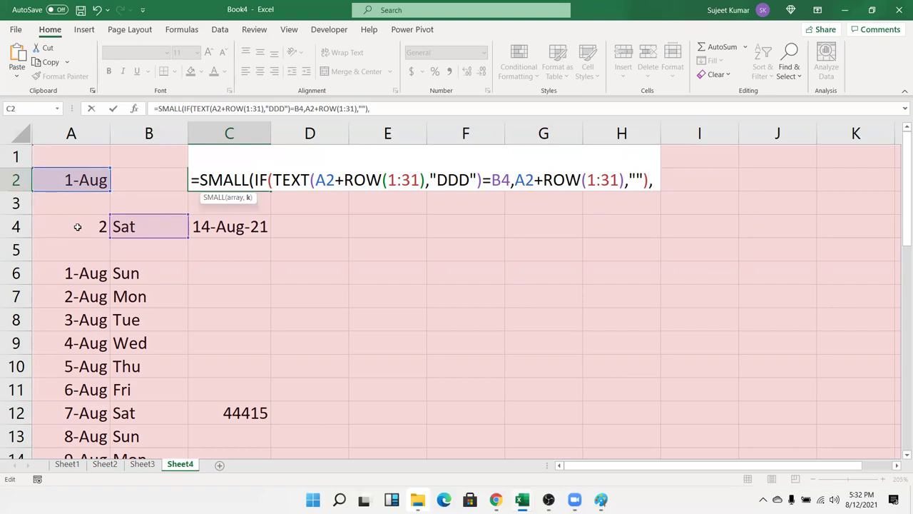
left_click(78, 227)
key("Return")
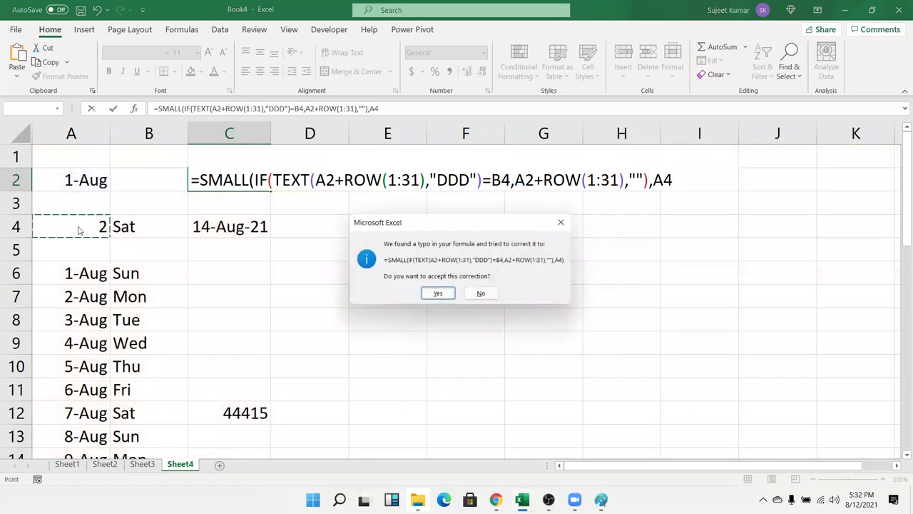
key("Return")
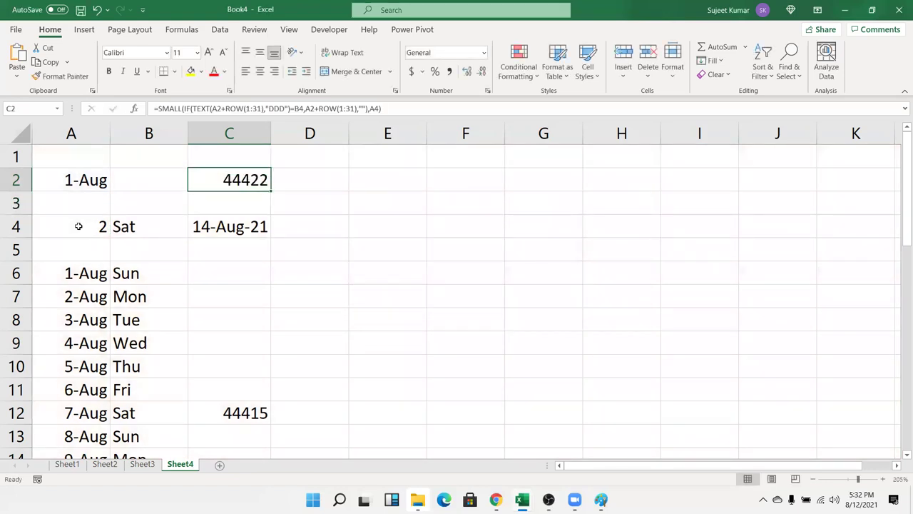
key("ctrl+shift+3")
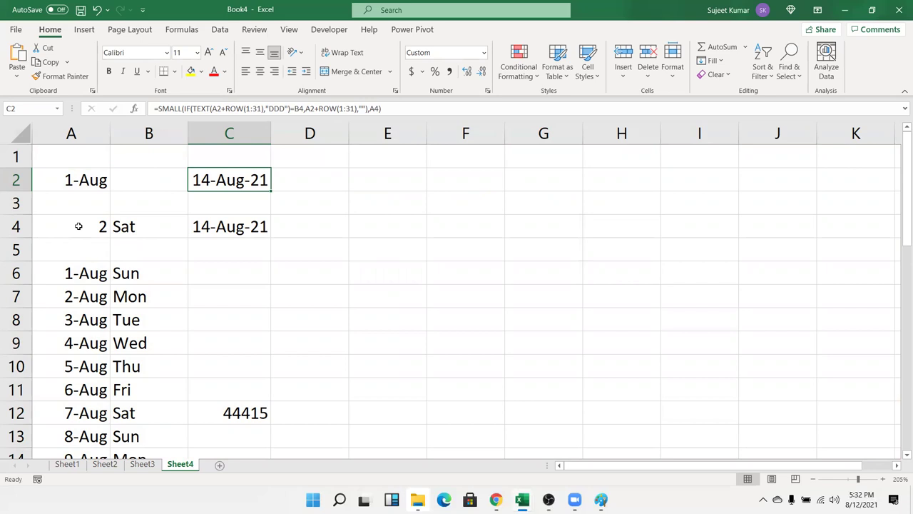
left_click(191, 31)
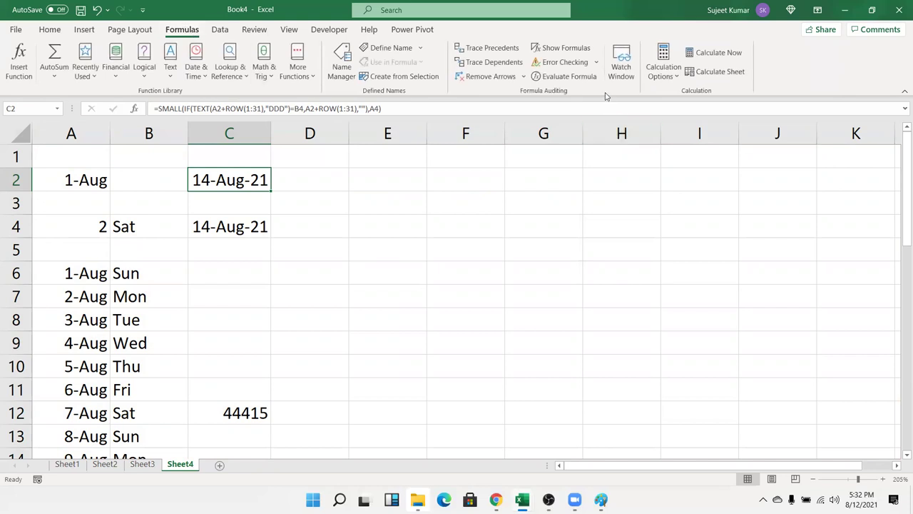
- Evaluate C2's formula step by step, resolving A2 to 44409 and ROW(1:31) to 1 through 31
left_click(583, 77)
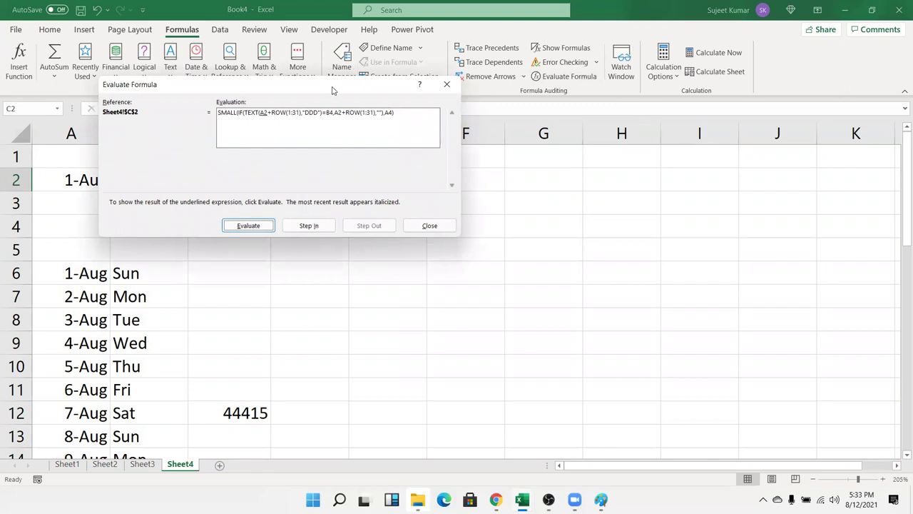
left_click_drag(334, 93, 515, 159)
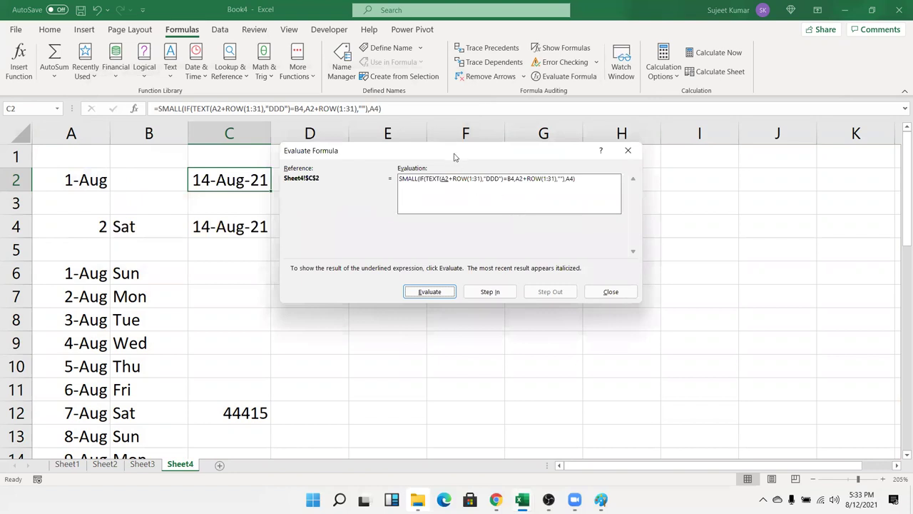
left_click_drag(454, 156, 515, 168)
left_click(490, 302)
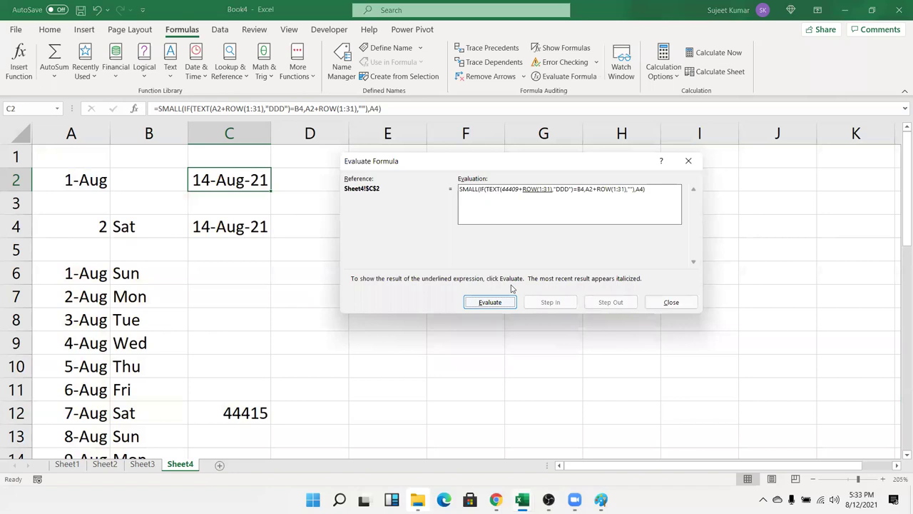
left_click(507, 302)
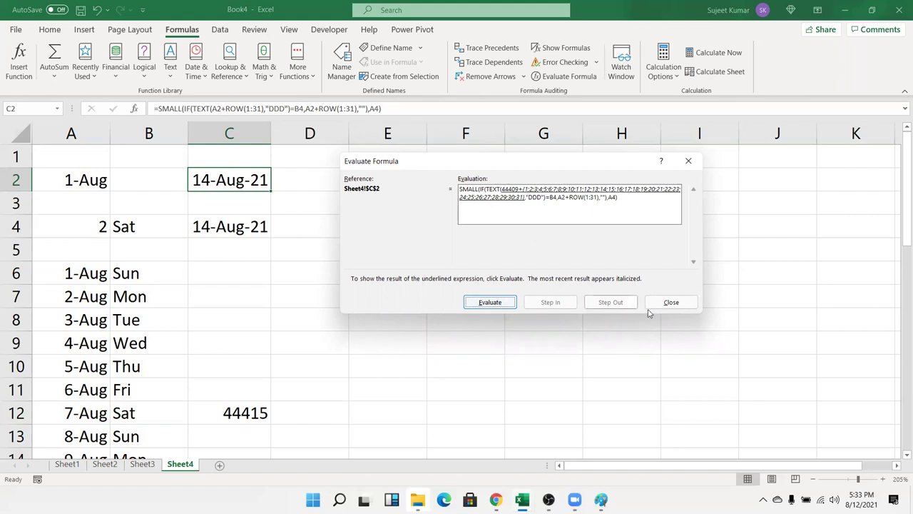
- Close the formula evaluation and enter 51 in G2
left_click(671, 301)
left_click(547, 183)
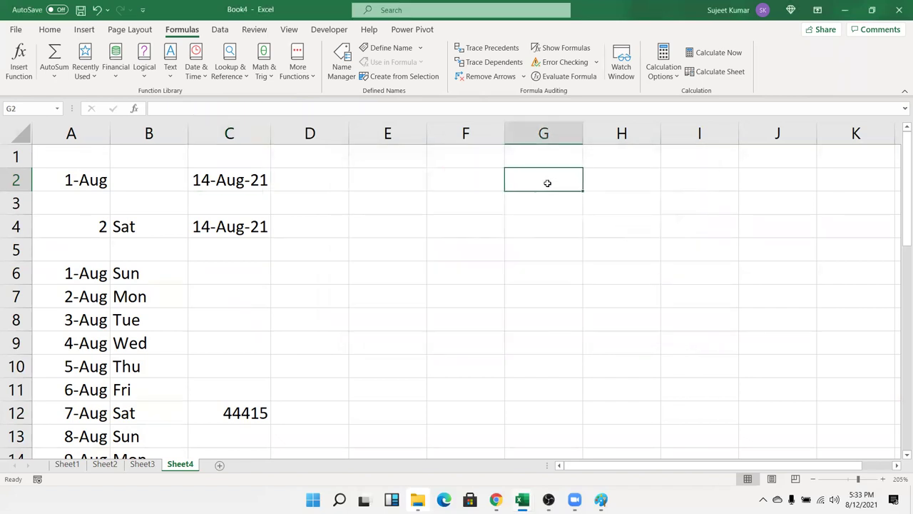
type("51")
key("Return")
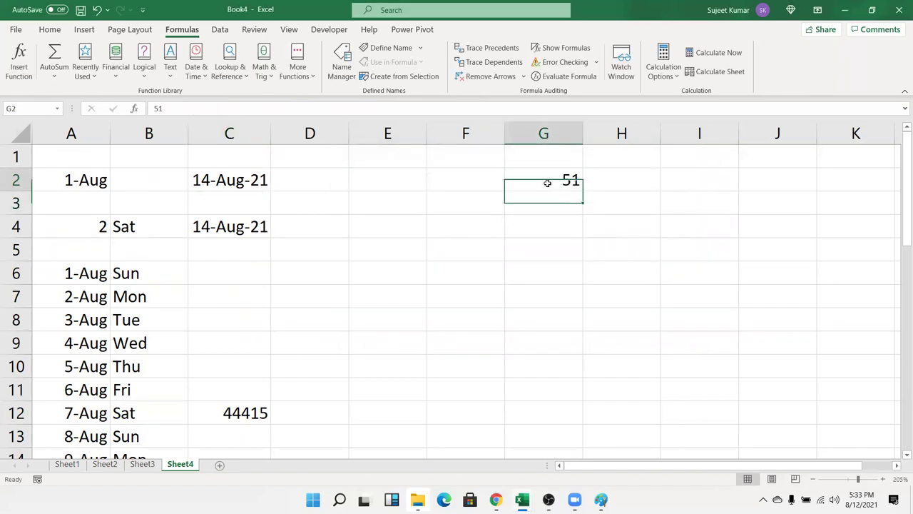
key("Up")
key("Right")
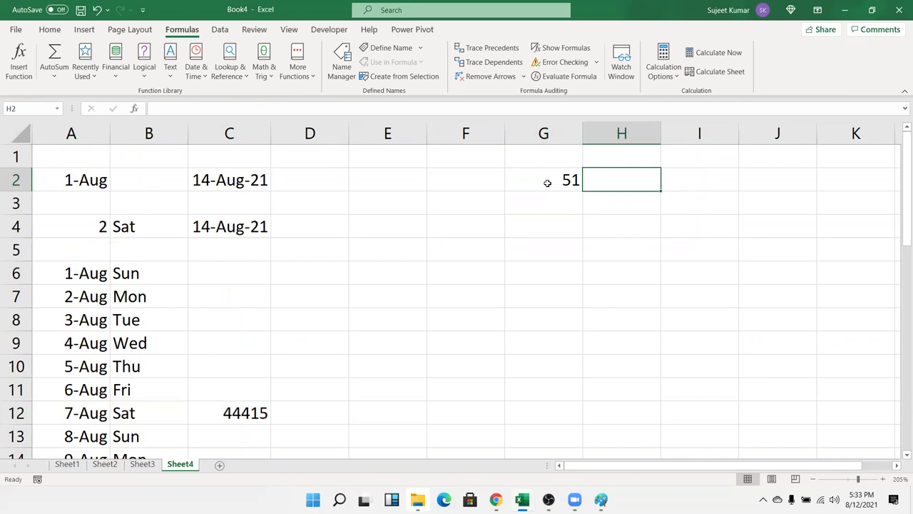
- Enter =G2+{1,2,3} in H2 so 52, 53 and 54 spill across H2:J2
type("=")
left_click(547, 182)
type("+{1,2,3}")
key("Return")
key("Up")
key("Right")
key("Right")
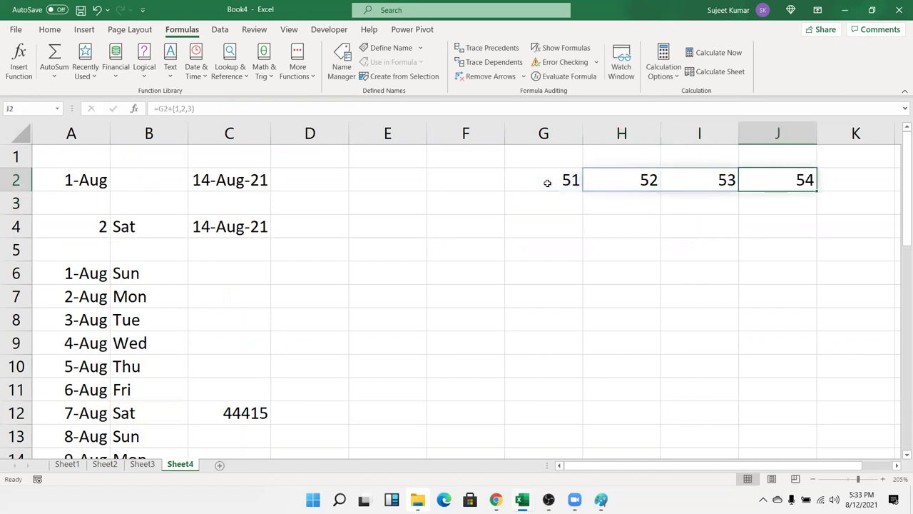
key("Left")
key("Left")
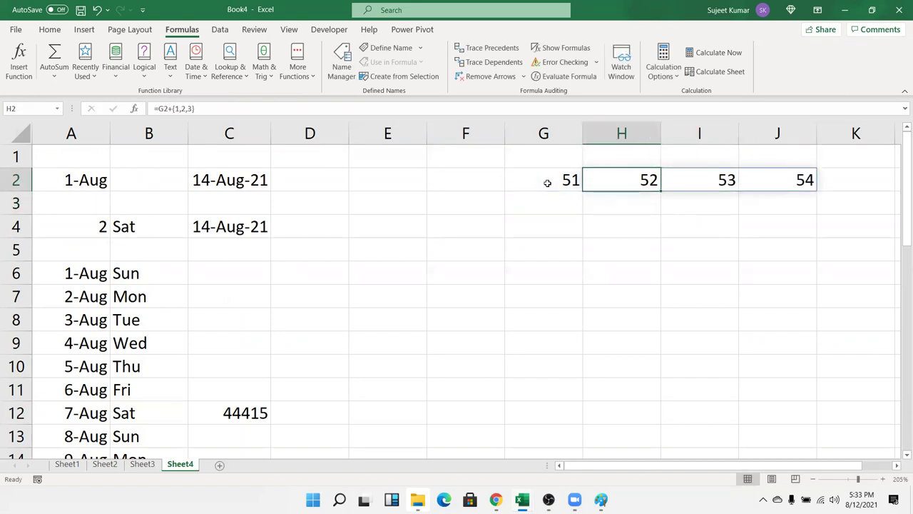
key("Left")
key("Right")
key("Left")
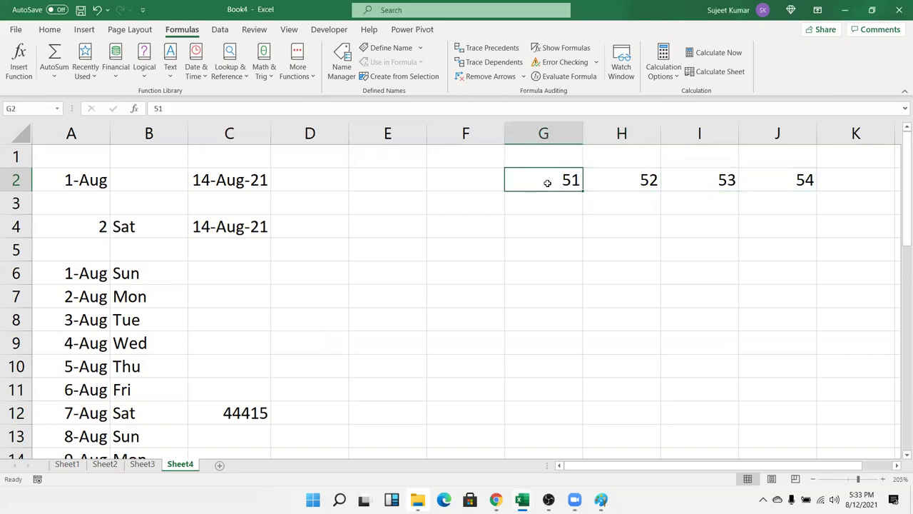
- Start evaluating C2's formula, turning A2+ROW(1:31) into date serials from 44409
left_click(251, 184)
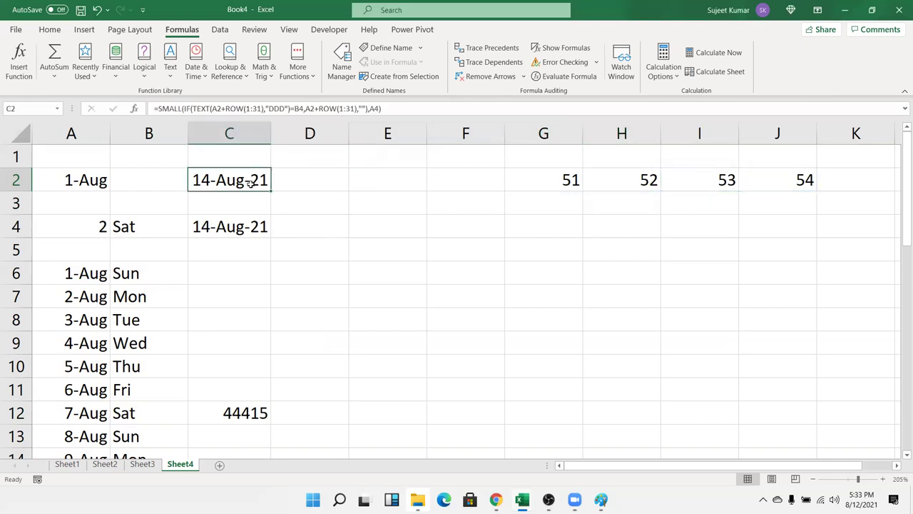
left_click(535, 76)
left_click(504, 302)
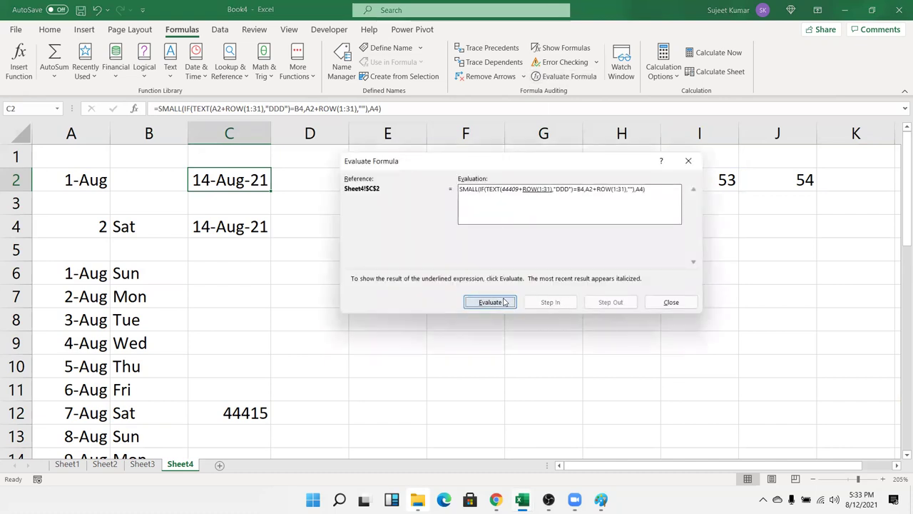
left_click(504, 302)
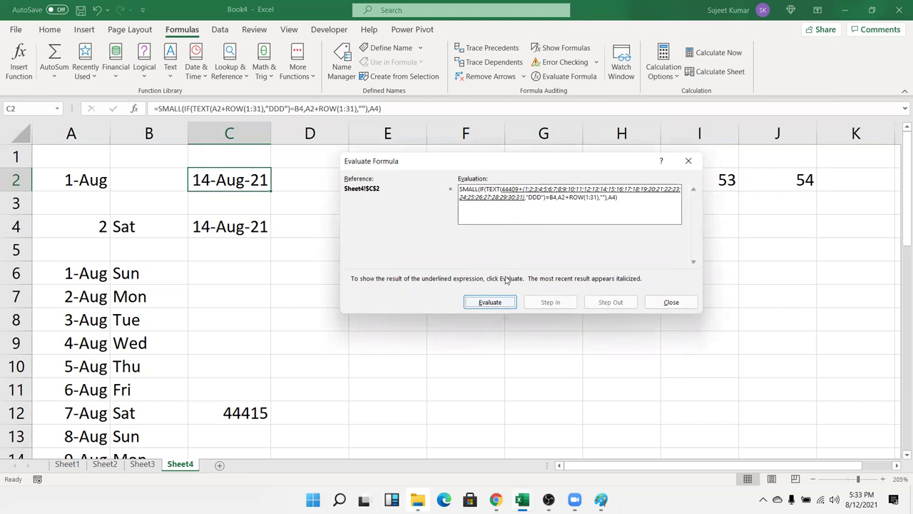
left_click(491, 303)
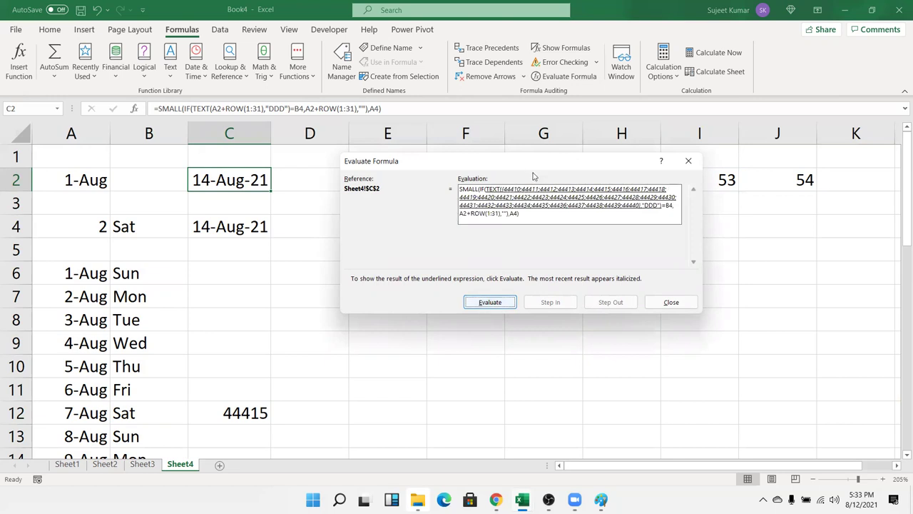
left_click_drag(535, 161, 474, 177)
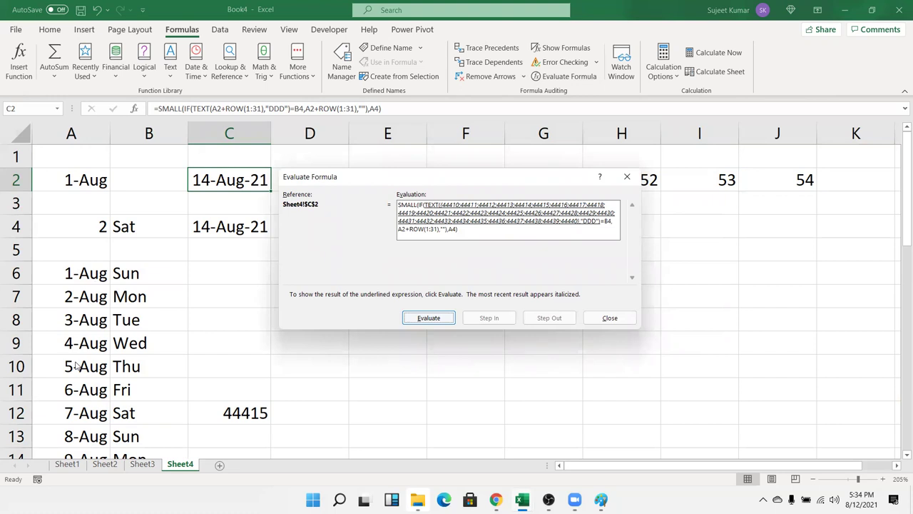
- Step through day names, the Sat comparison, the IF and A4's 2 to reach 14-Aug-21, then close
left_click(421, 321)
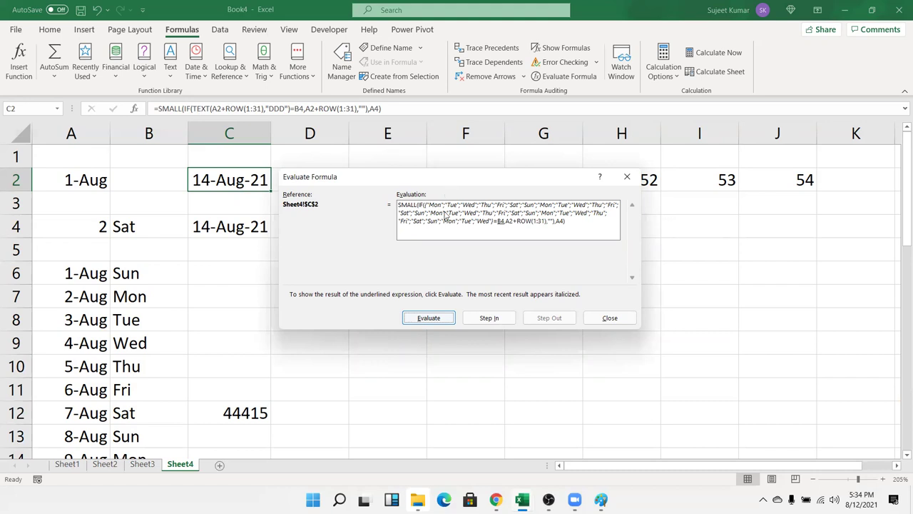
left_click(429, 317)
left_click(440, 320)
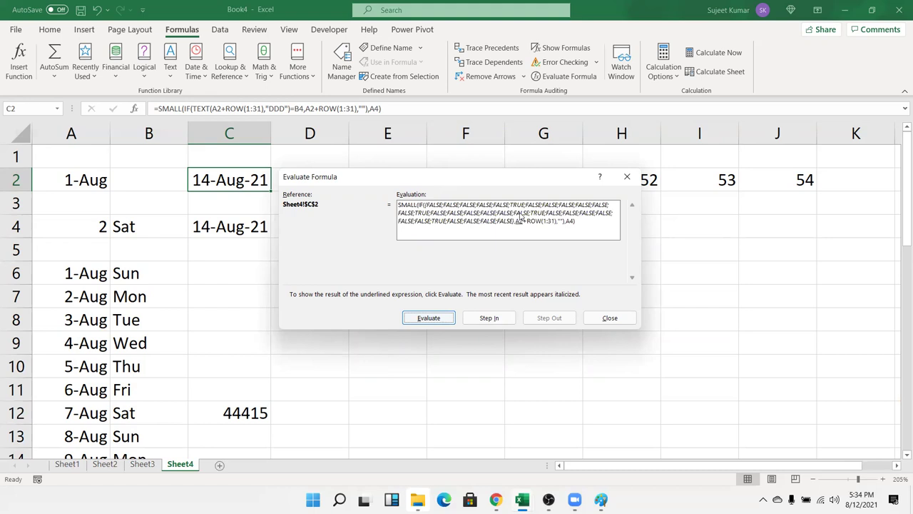
left_click(446, 320)
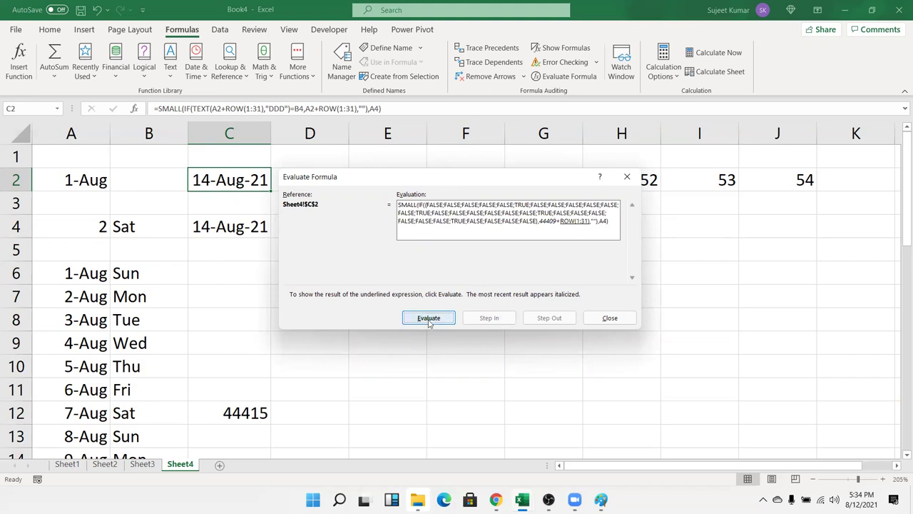
left_click(429, 320)
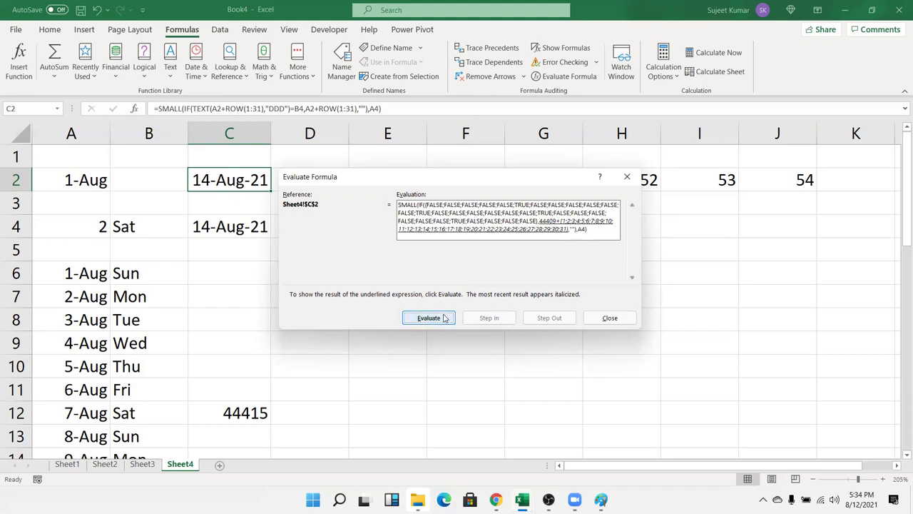
left_click(443, 318)
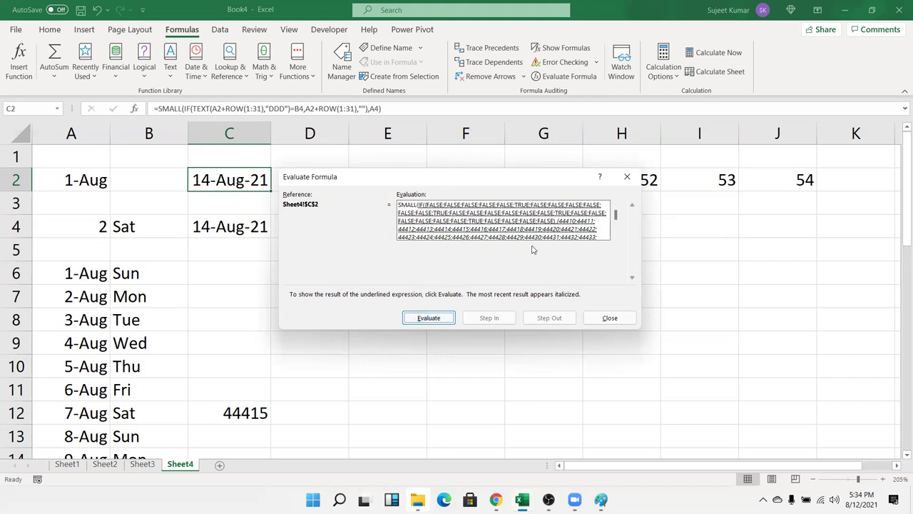
left_click(432, 319)
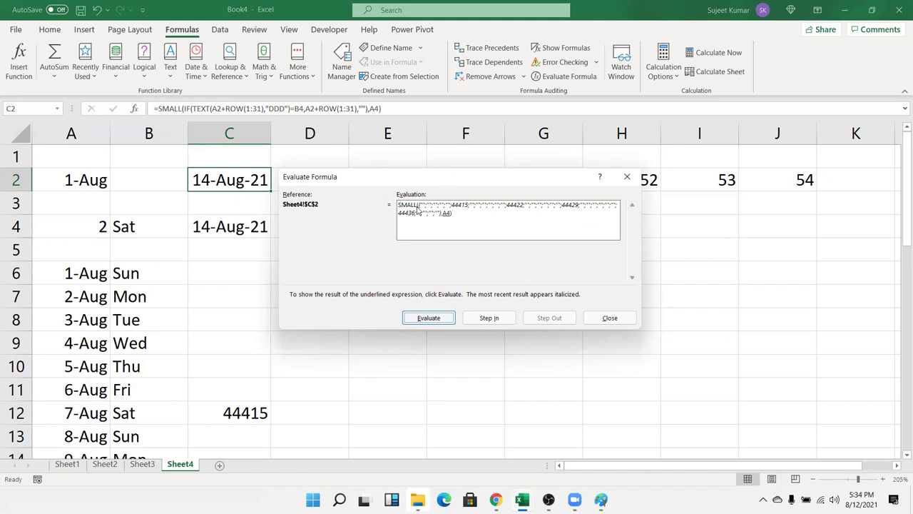
left_click(428, 318)
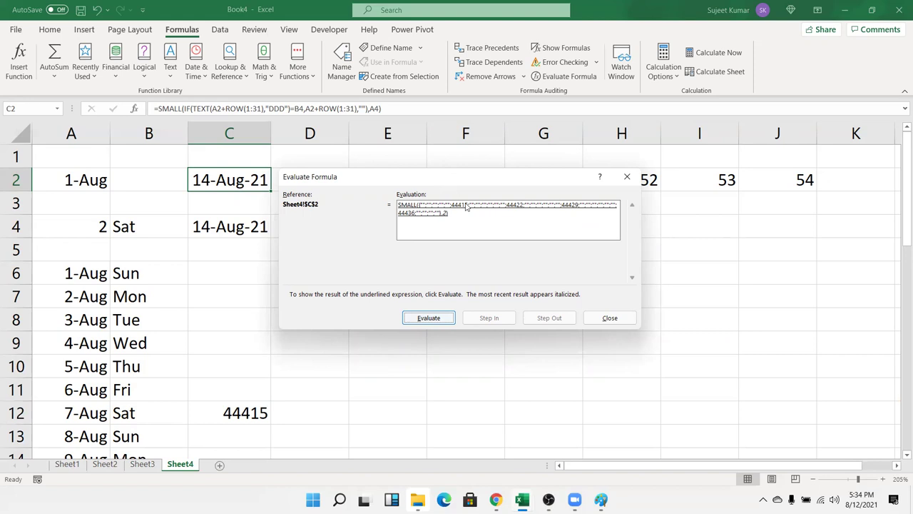
left_click(441, 324)
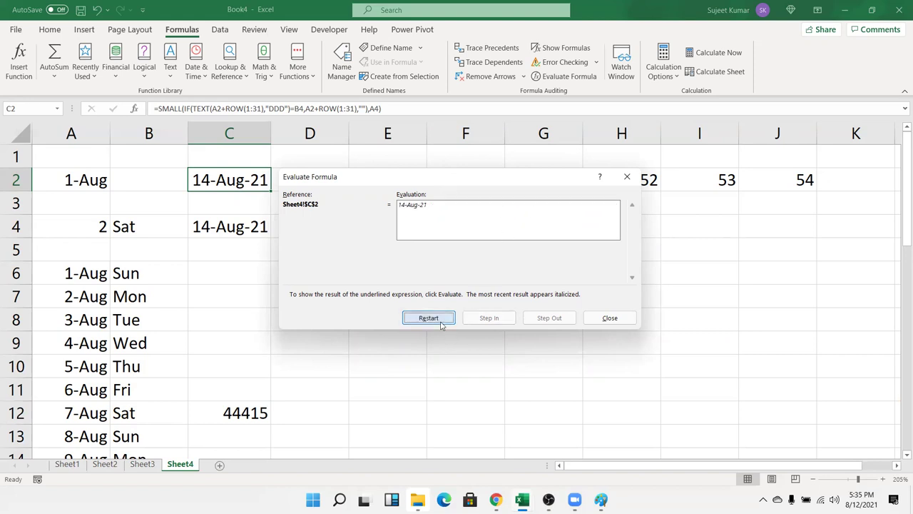
left_click(613, 318)
- Add a new blank worksheet, Sheet5
scroll(222, 272, "down", 5)
scroll(222, 272, "up", 5)
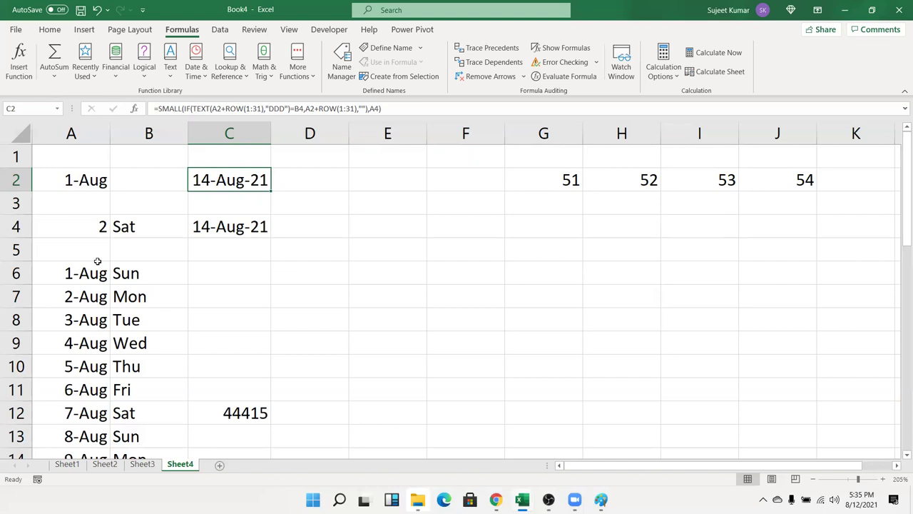
scroll(179, 303, "down", 5)
scroll(179, 304, "up", 5)
left_click(219, 464)
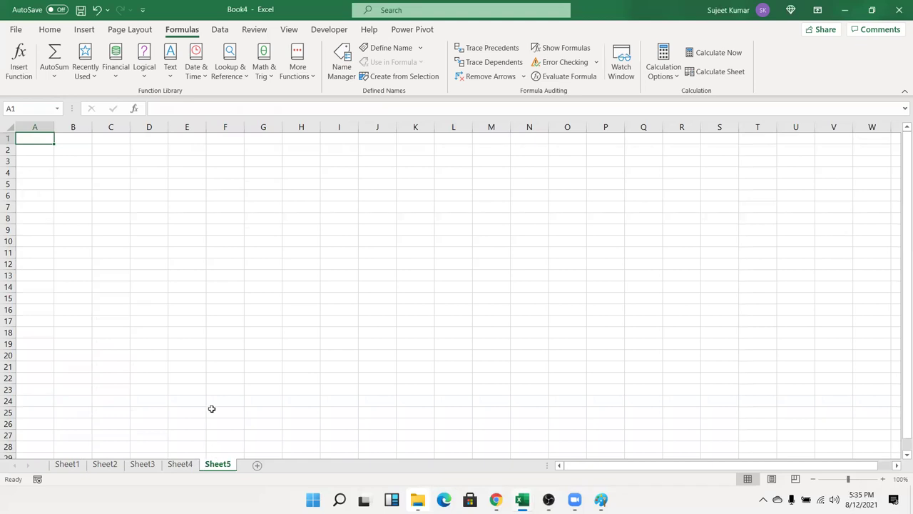
scroll(199, 381, "up", 5)
scroll(188, 347, "up", 1)
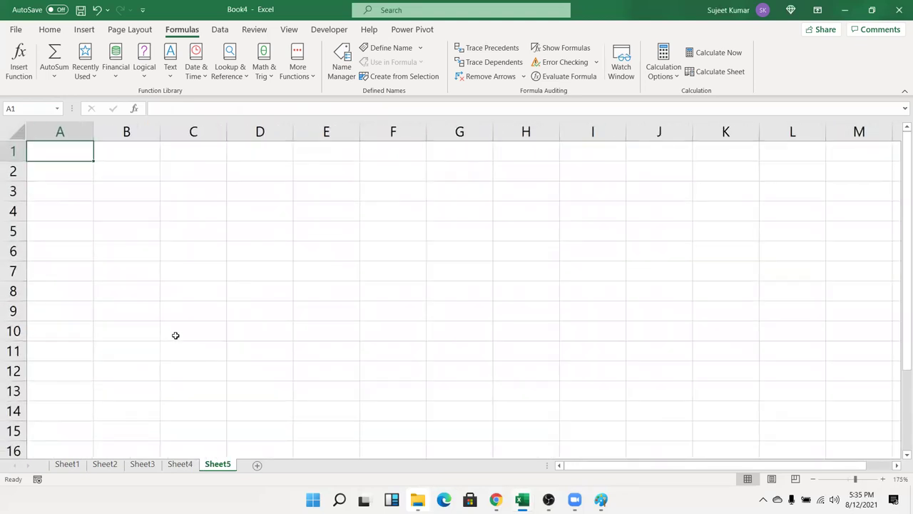
scroll(142, 300, "up", 1)
- Type a letters-and-digits sample text containing 123 into A4
left_click(100, 244)
left_click(92, 227)
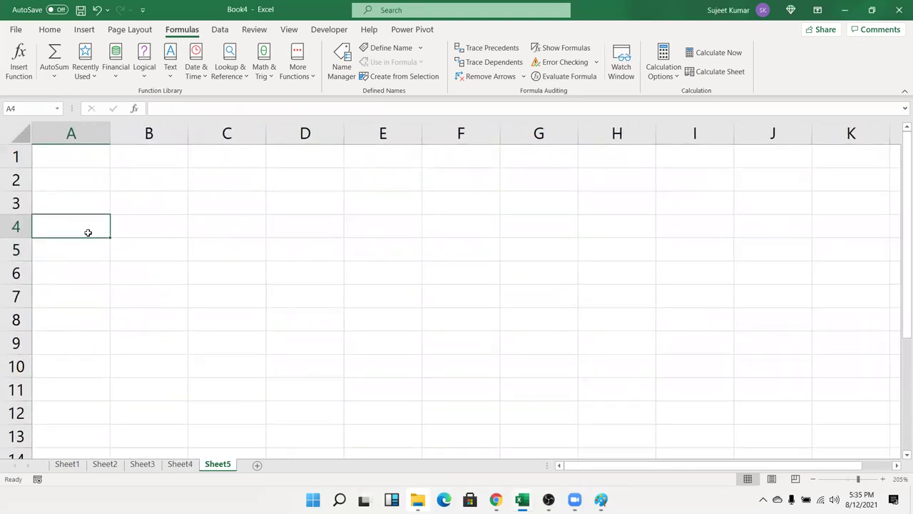
type("123")
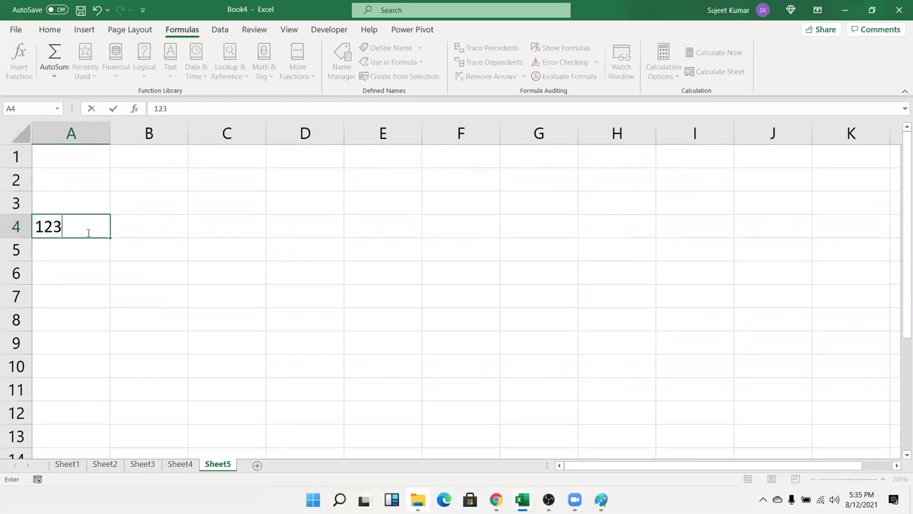
key("BackSpace")
key("BackSpace")
key("BackSpace")
type("sujeet1")
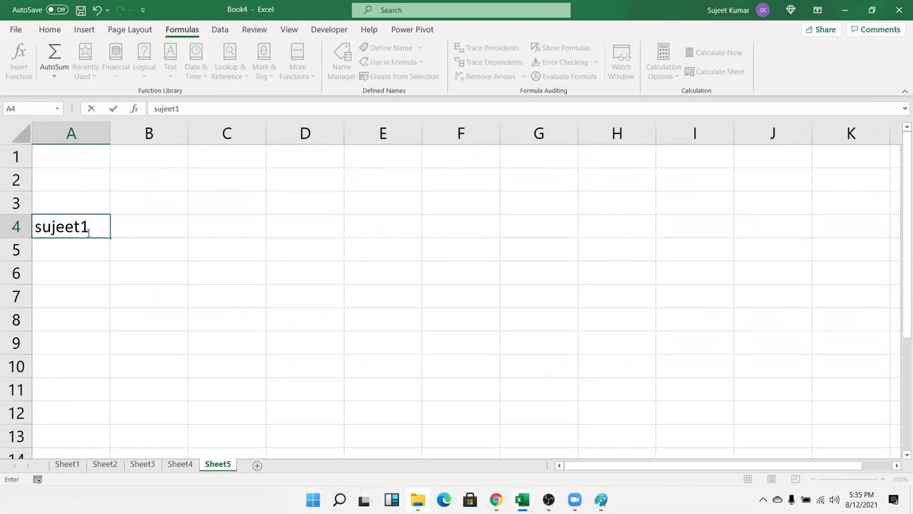
type("23")
key("BackSpace")
type("23")
type("dl")
key("Return")
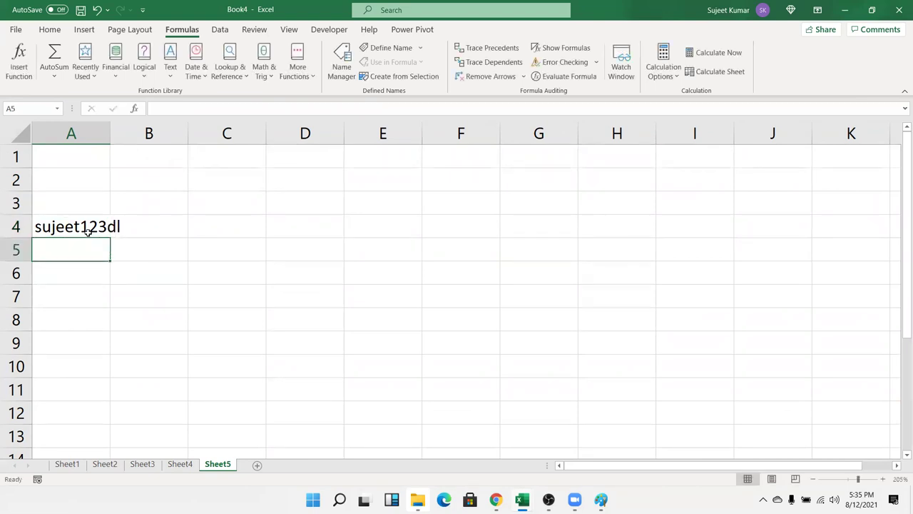
- Widen column A, shorten A4's text, and begin a MID formula in B5
left_click_drag(110, 134, 125, 135)
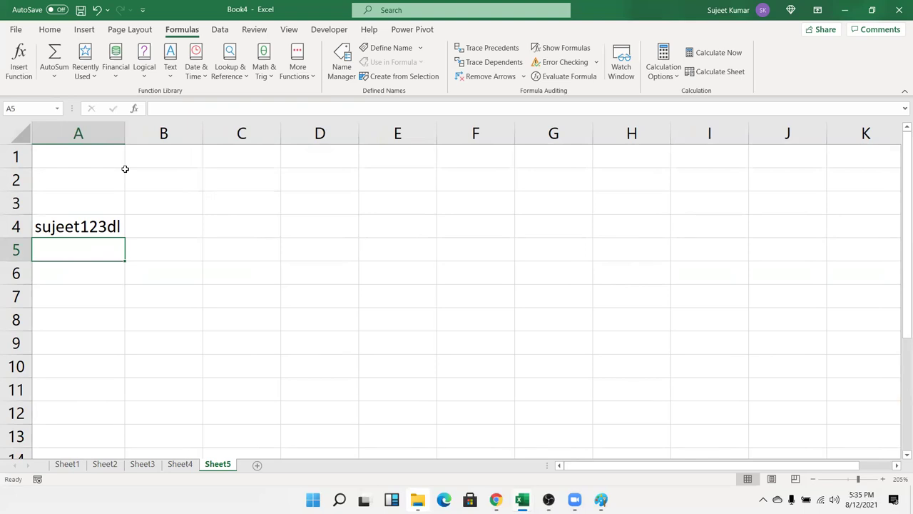
key("Up")
key("F2")
key("Left")
key("Left")
key("Left")
key("Left")
key("Delete")
key("Delete")
key("Delete")
type("1")
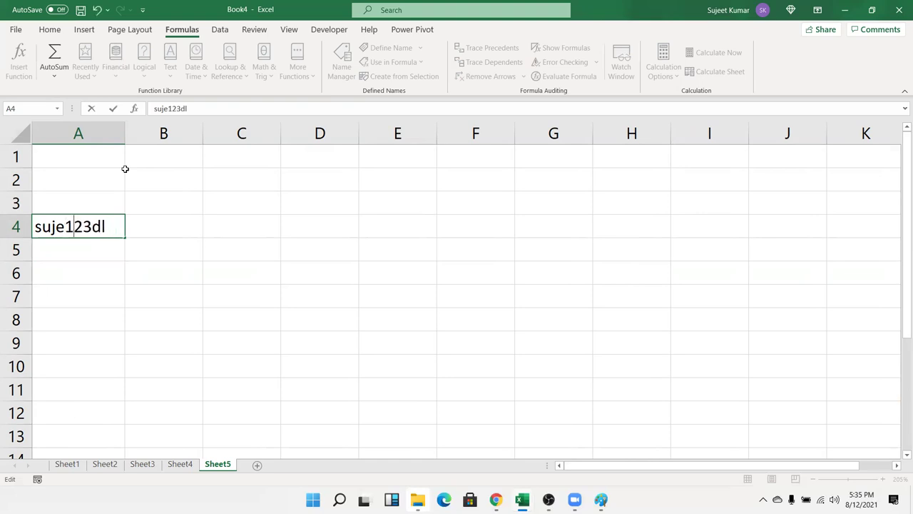
key("Return")
key("Right")
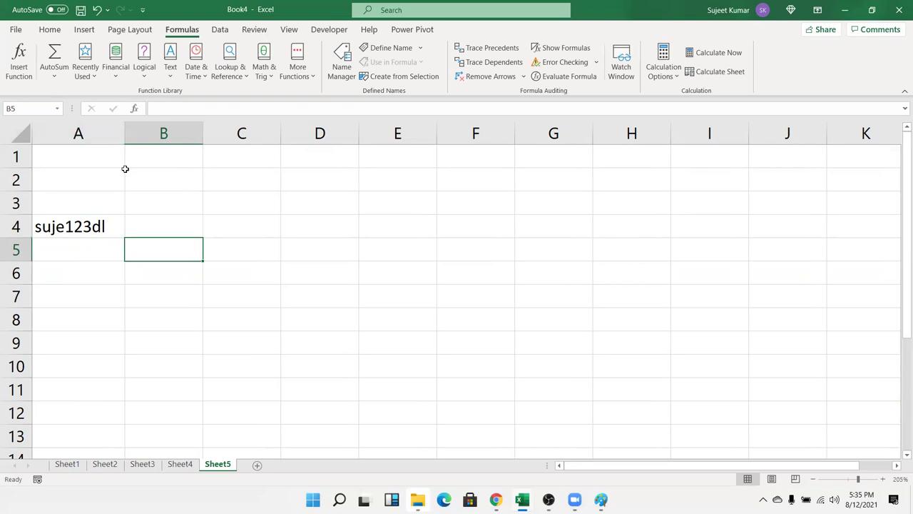
type("=")
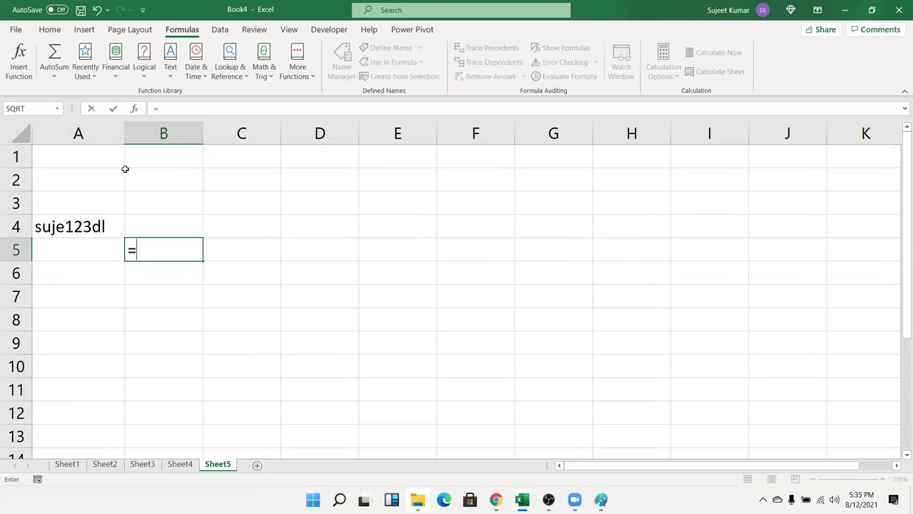
type("mid")
- Enter =MID(A4,COLUMN(),1) in B5, accepting Excel's suggested correction
key("Tab")
key("Up")
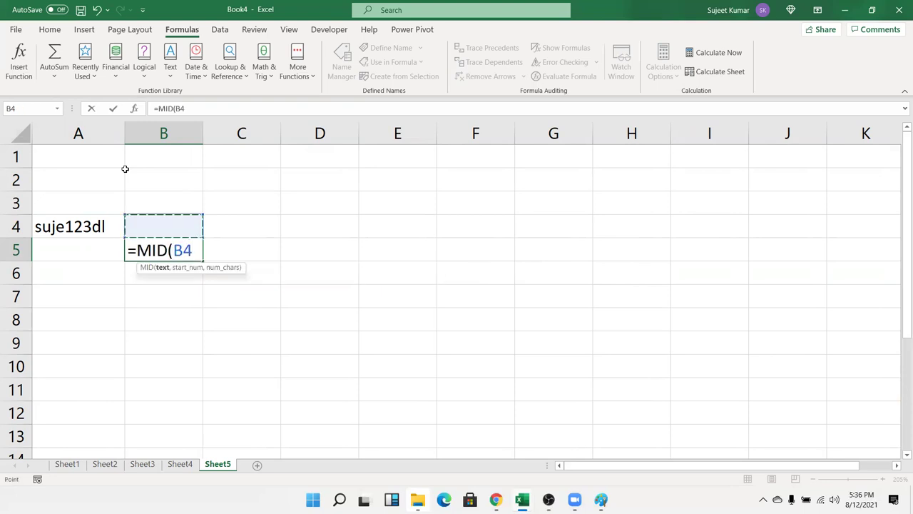
key("Left")
type(",{")
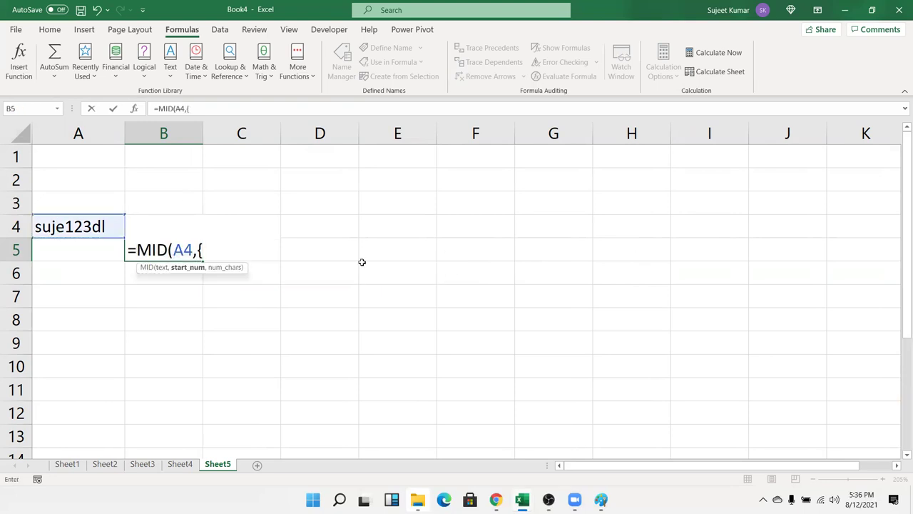
key("BackSpace")
type("col")
key("Tab")
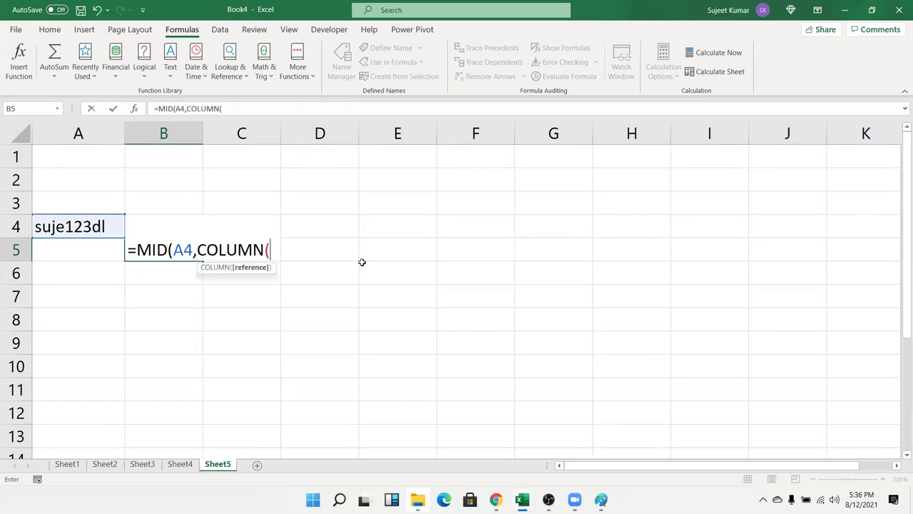
type(")")
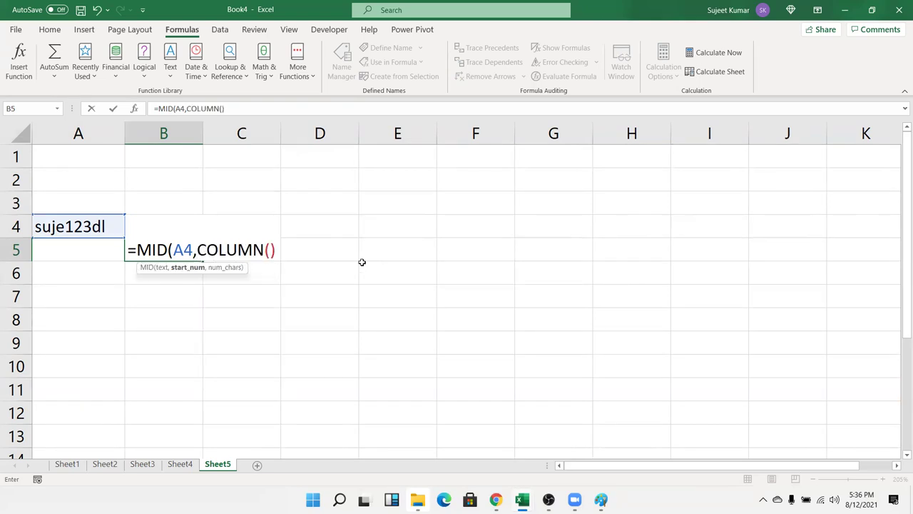
type(",1")
key("Return")
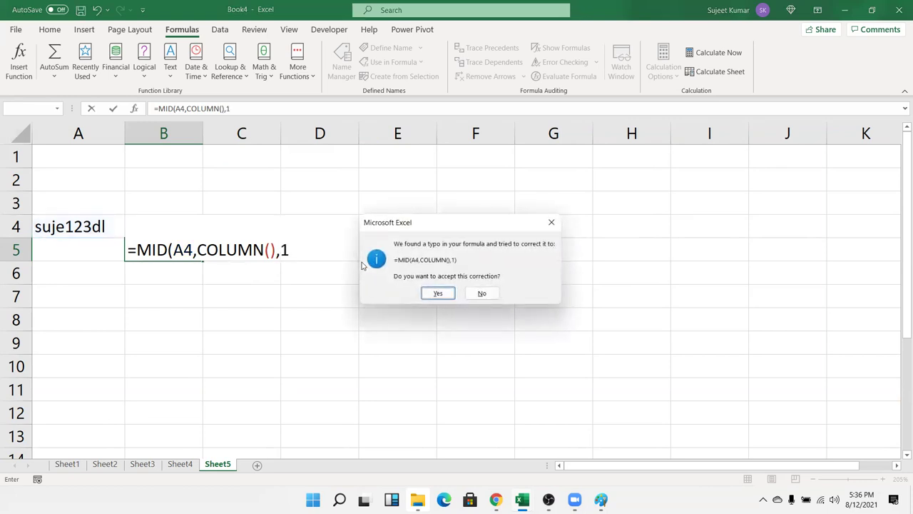
key("Return")
- Re-enter it as the array formula =MID(A4,COLUMN(1:1),1) across B5:J5
key("Up")
key("shift+Right")
key("shift+Right")
key("shift+Right")
key("shift+Right")
key("shift+Right")
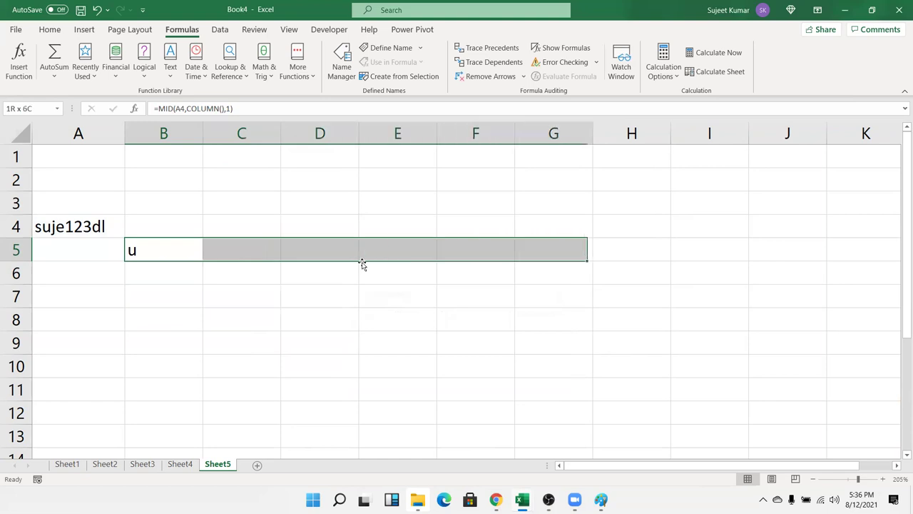
key("shift+Right")
key("shift+Right")
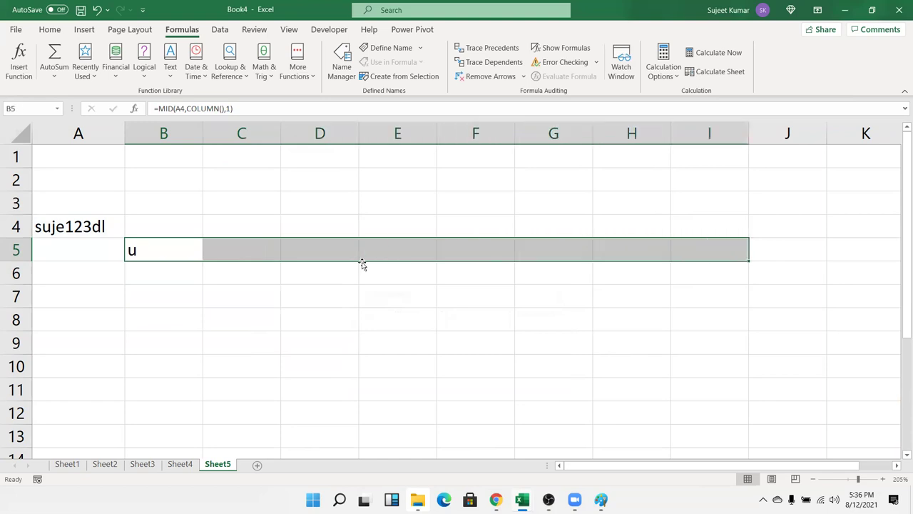
key("F2")
key("ctrl+shift+Return")
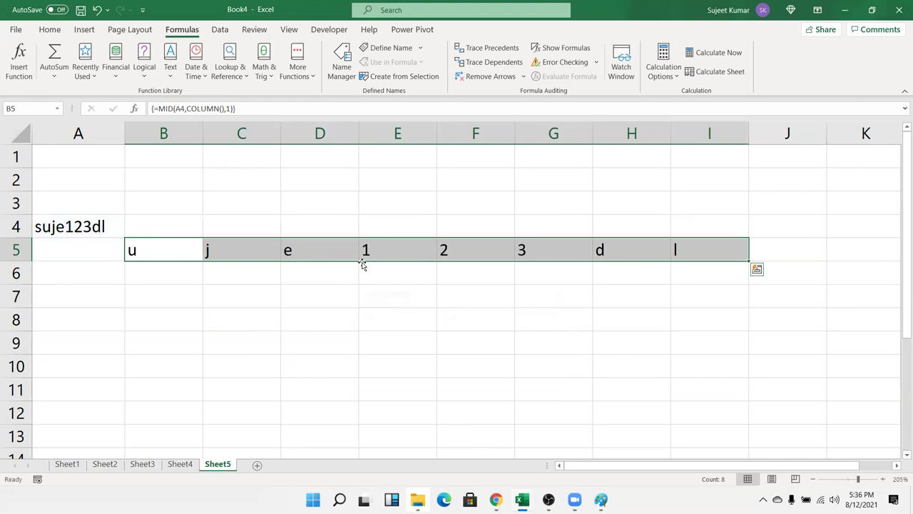
left_click(222, 109)
type("1")
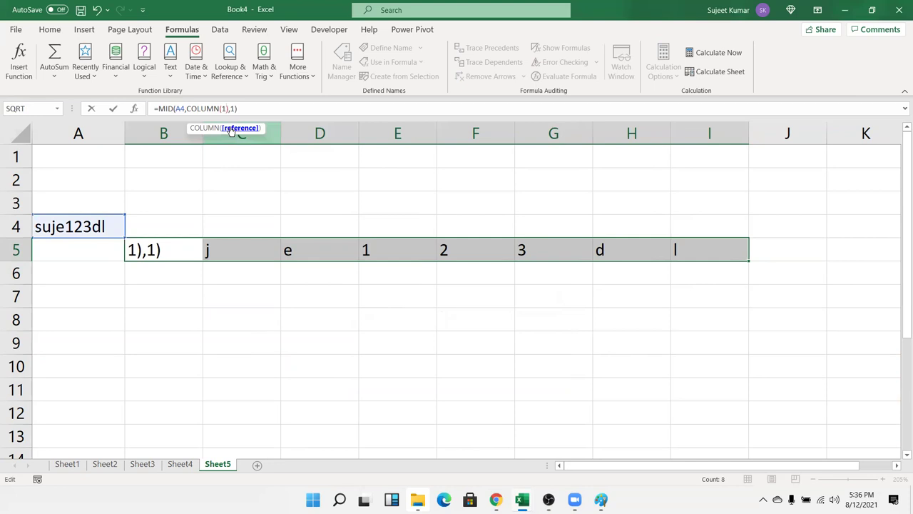
type(":1")
key("Return")
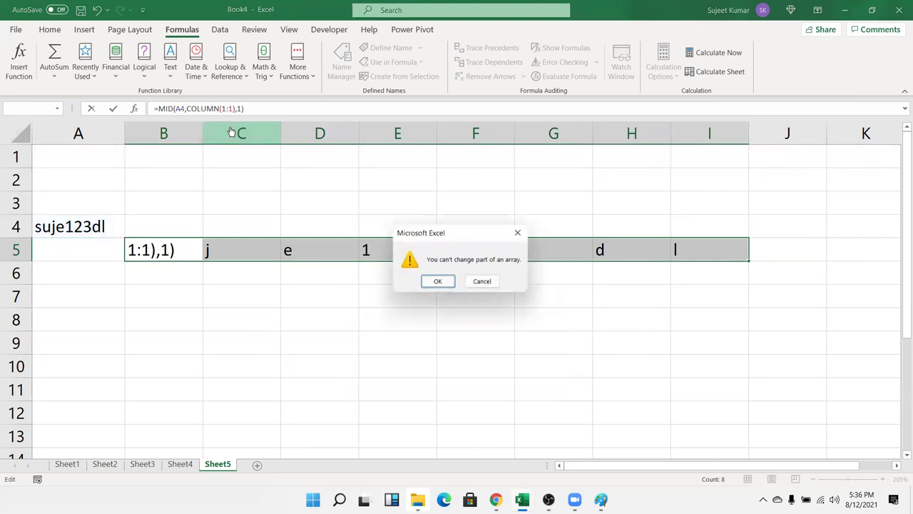
key("Return")
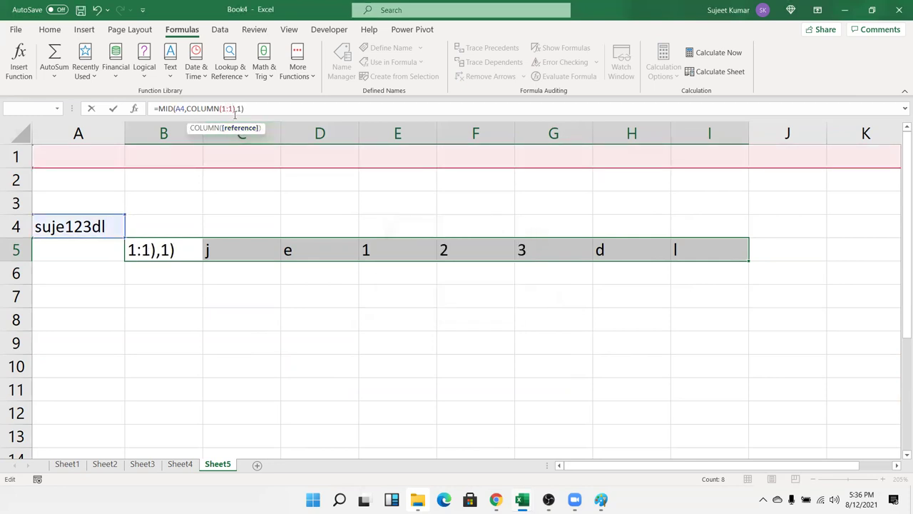
key("ctrl+shift+Return")
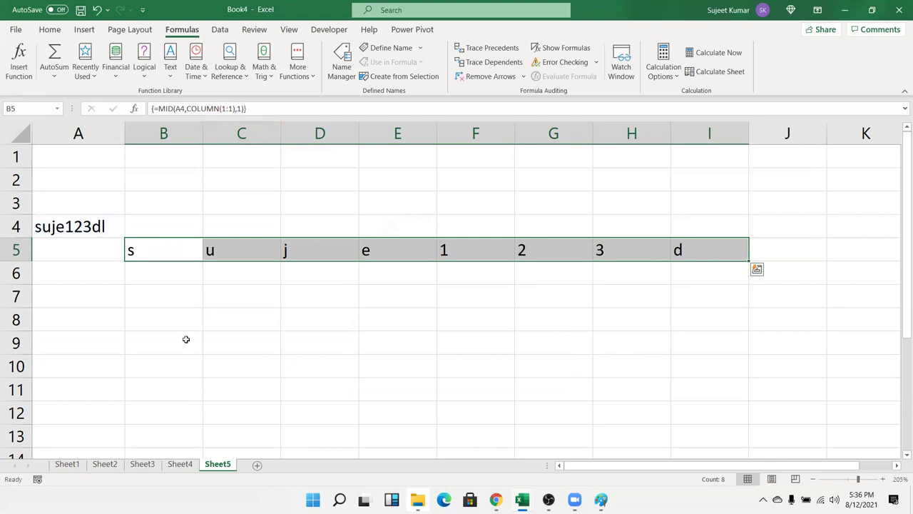
key("shift+Right")
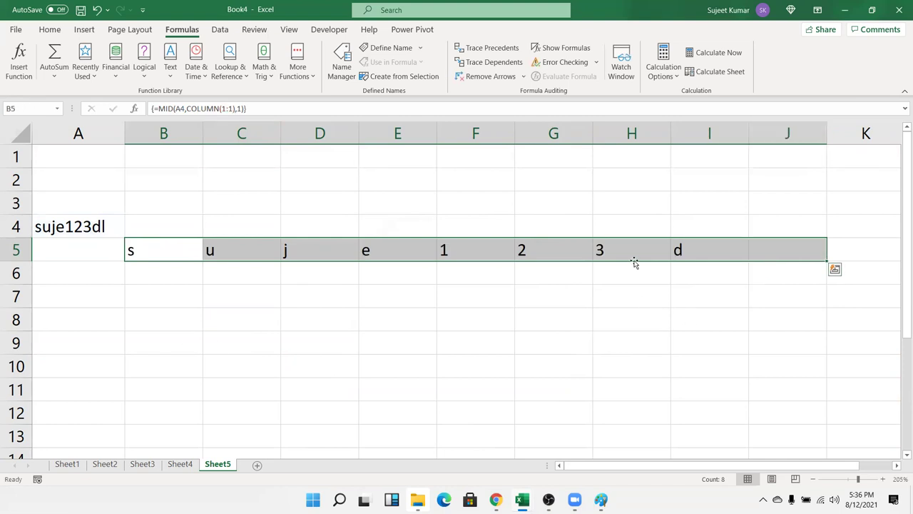
key("F2")
key("ctrl+shift+Return")
- Enter =B5+0 in B6, fill it across to J6, and review the converted values
left_click(198, 279)
type("=")
key("Up")
type("+0")
key("Return")
key("Up")
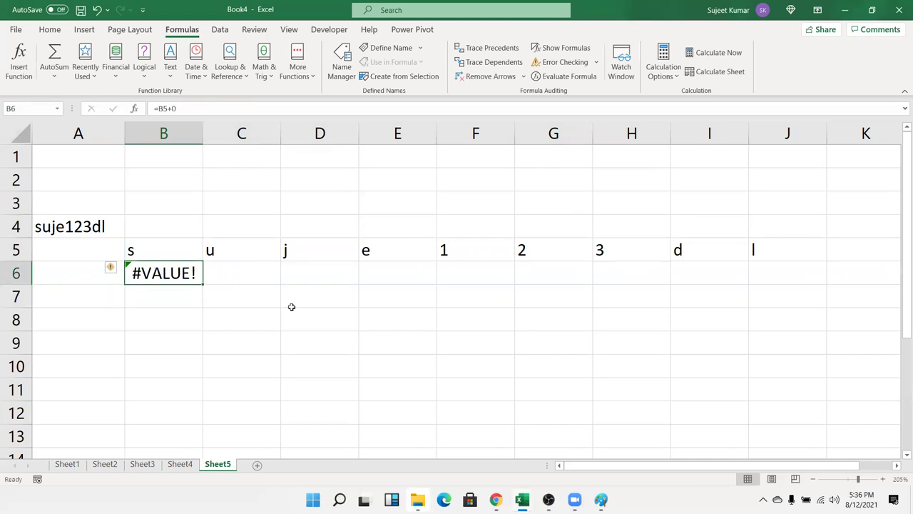
key("shift+Right")
key("shift+Right")
key("shift+Right")
key("shift+Right")
key("shift+Right")
key("shift+Right")
key("shift+Right")
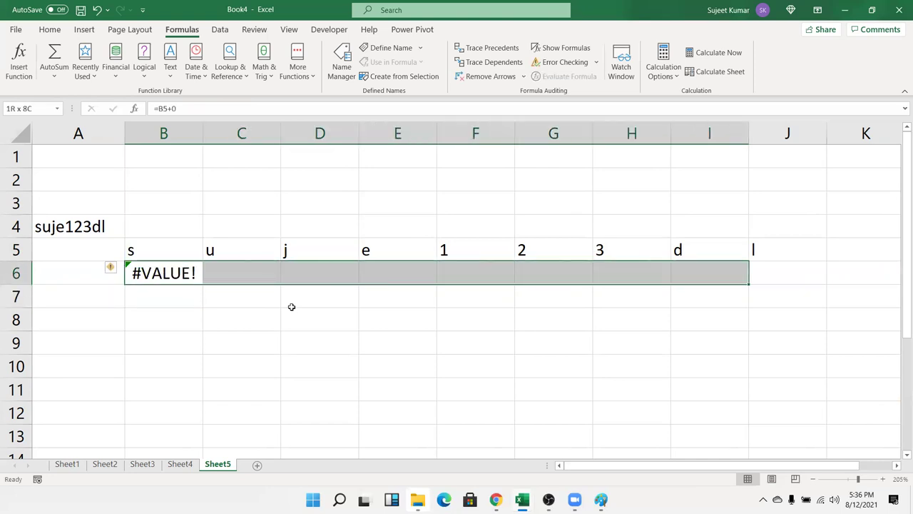
key("shift+Right")
key("ctrl+r")
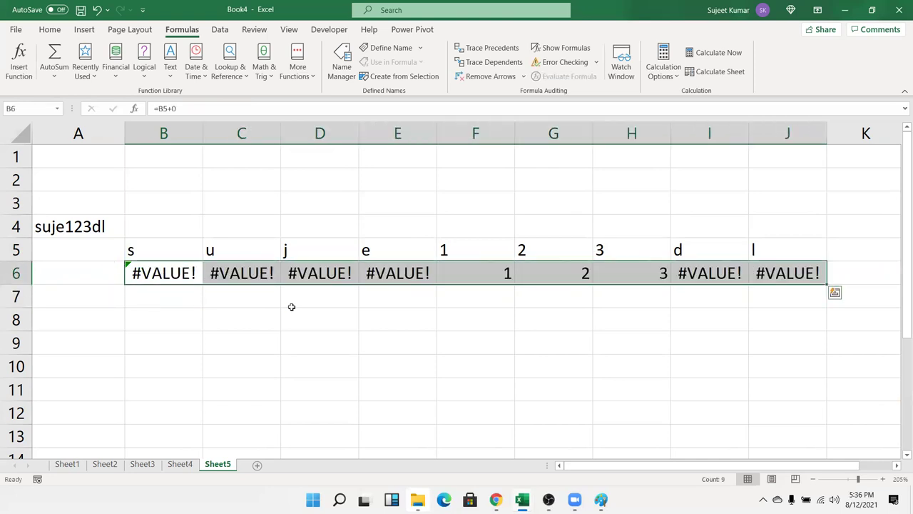
key("Down")
key("Down")
key("Up")
key("Up")
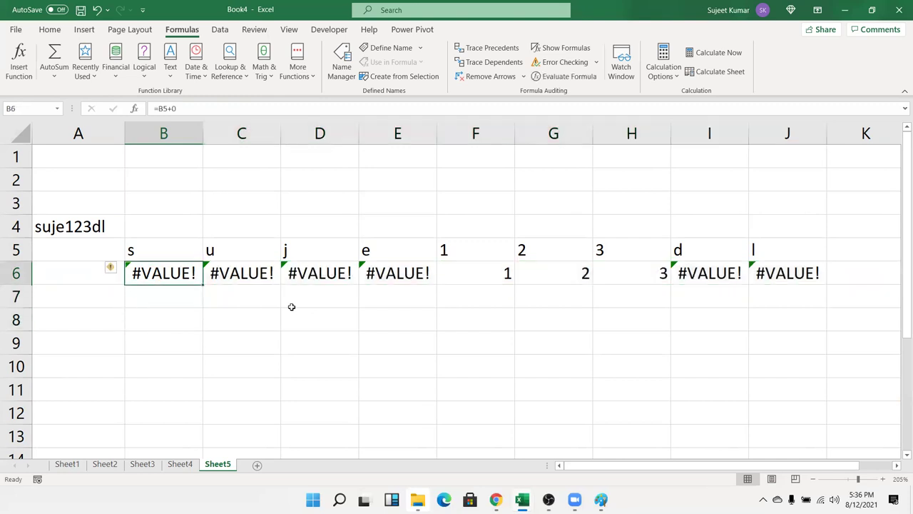
key("Up")
key("Right")
key("Right")
key("Right")
key("Right")
key("Right")
key("Right")
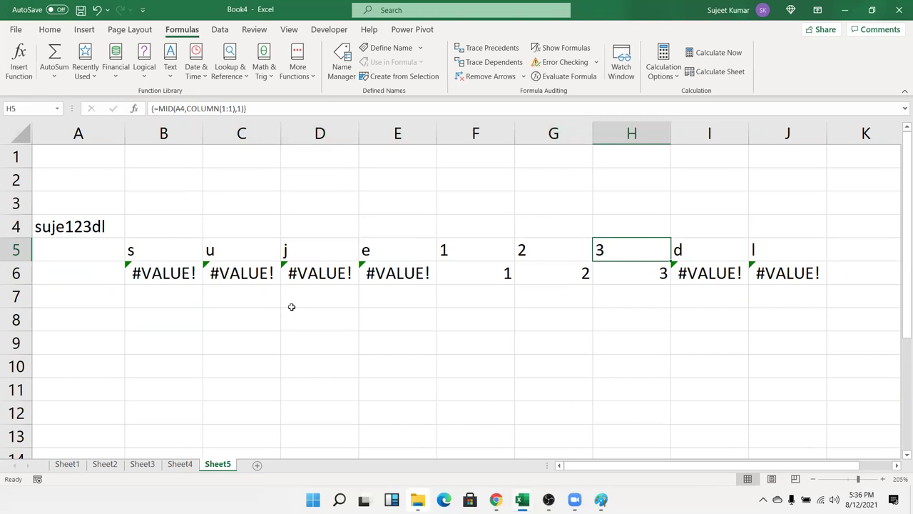
key("Right")
key("Right")
key("Down")
key("Left")
- Enter =ISERROR(B6) in B7 and fill it across row 7 to flag letters TRUE
key("Left")
key("Left")
key("Left")
key("Left")
key("Left")
key("Left")
key("Right")
key("Right")
key("Down")
key("Left")
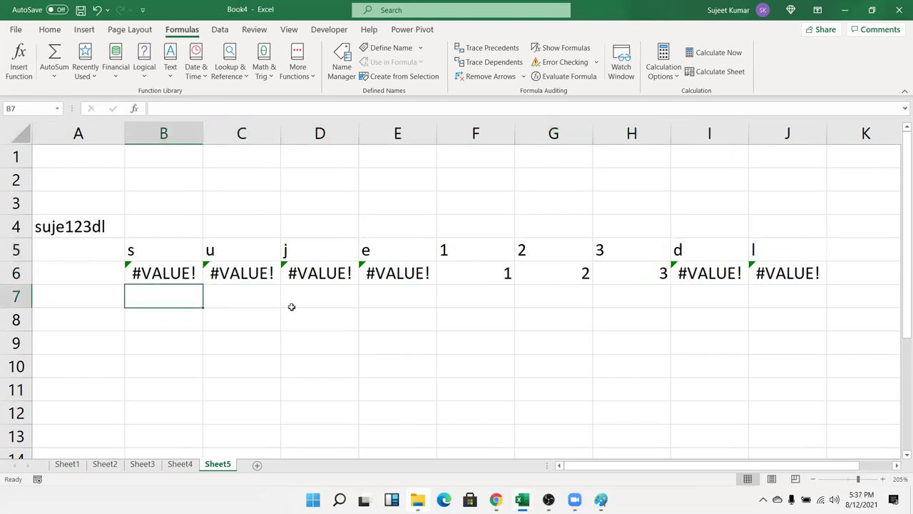
type("=is")
key("Down")
key("Down")
key("Tab")
key("Up")
key("Return")
key("Up")
key("shift+Right")
key("shift+Right")
key("shift+Right")
key("shift+Right")
key("shift+Right")
key("shift+Right")
key("shift+Right")
key("shift+Right")
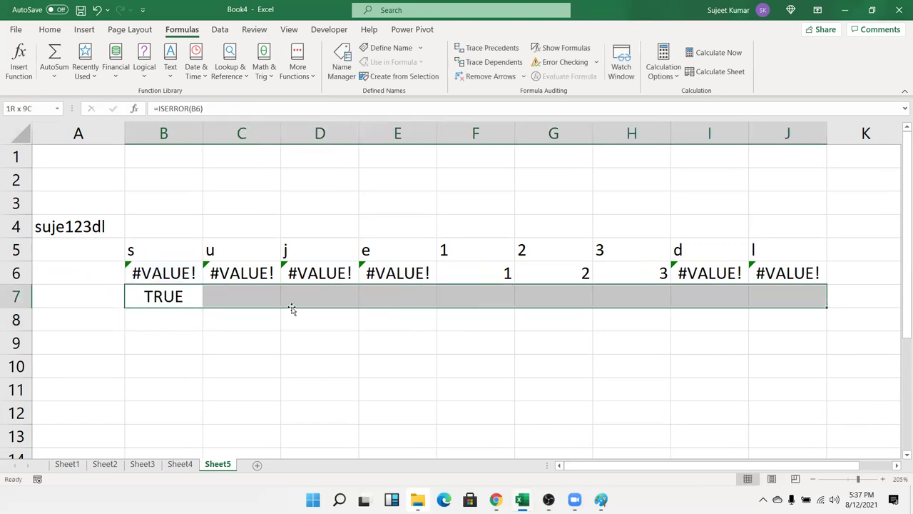
key("ctrl+r")
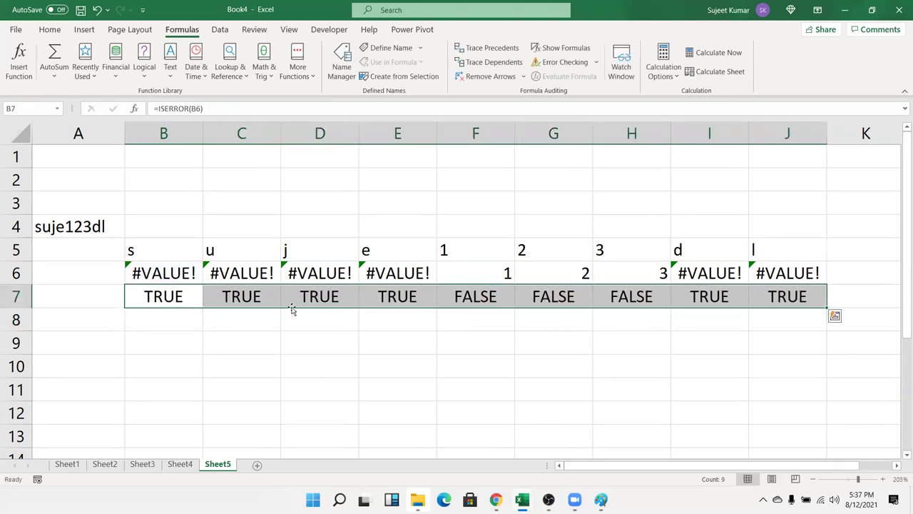
key("Down")
key("Down")
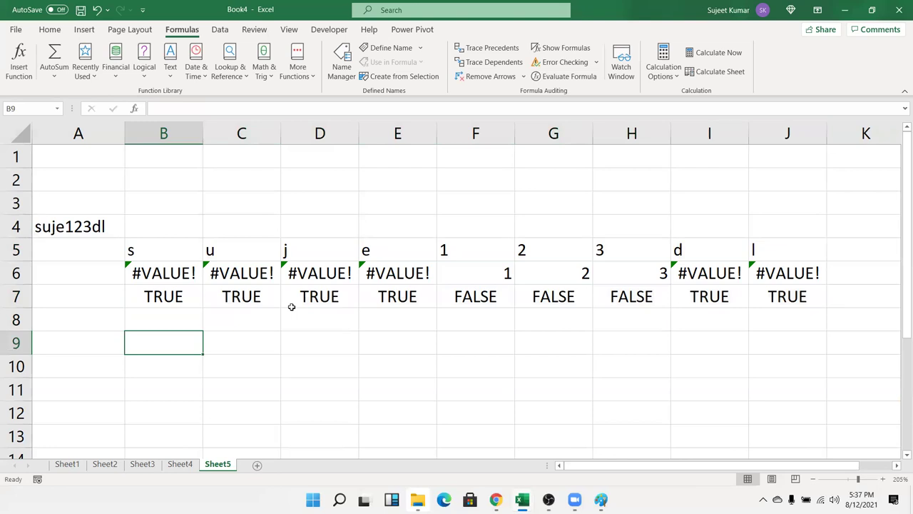
- Enter =MATCH(FALSE,B7:J7,0) in B9 to get the first digit's position, 5
type("=MATCH(")
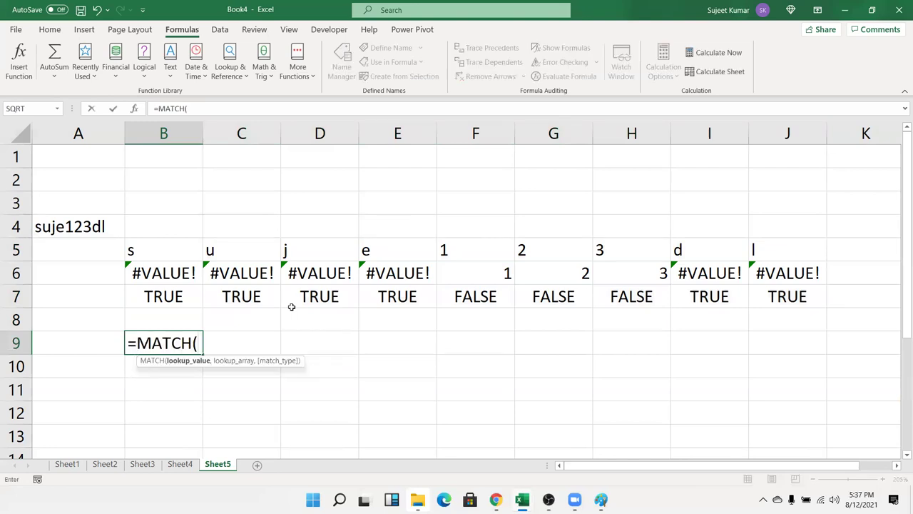
type("fals")
key("Tab")
key("Return")
key("Return")
type(",")
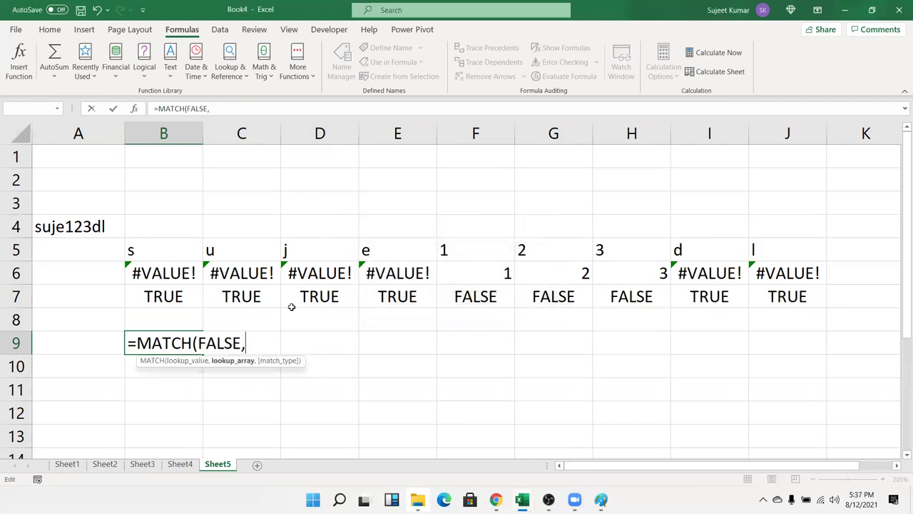
left_click(190, 296)
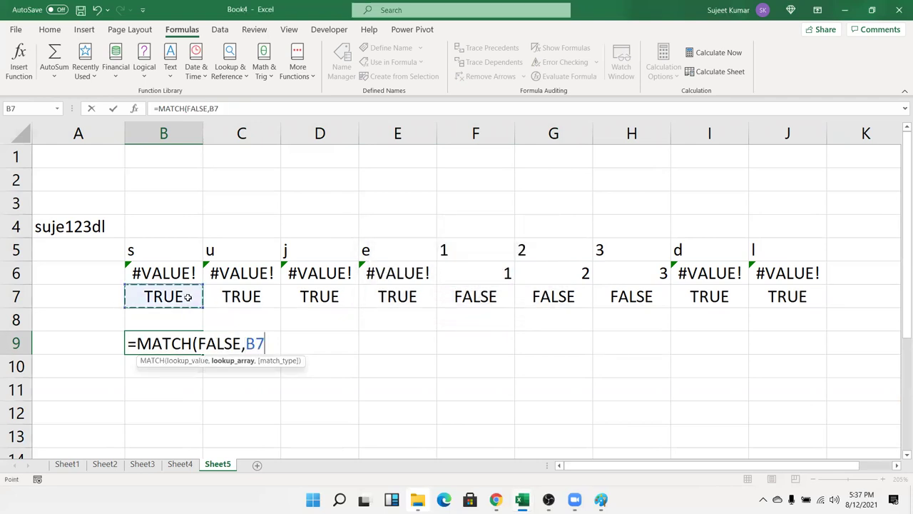
key("ctrl+shift+Right")
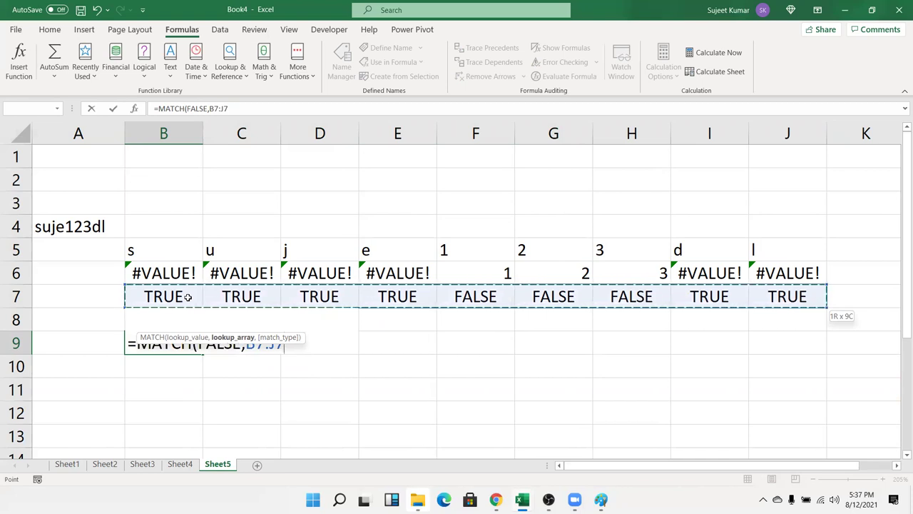
type(",0")
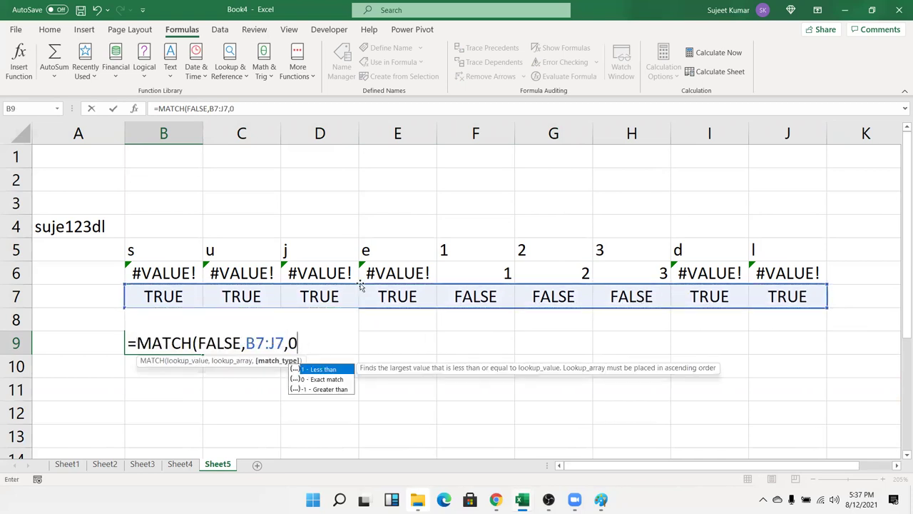
key("Return")
- Enter =COUNTIF(B7:J7,FALSE) in C9 to count the 3 digits in the text
key("Up")
key("Right")
type("=")
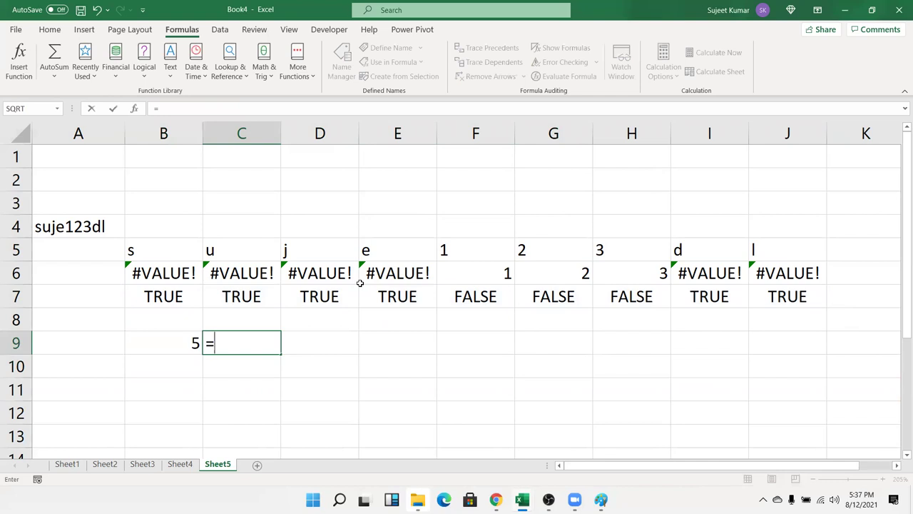
type("cou")
key("Down")
key("Down")
key("Down")
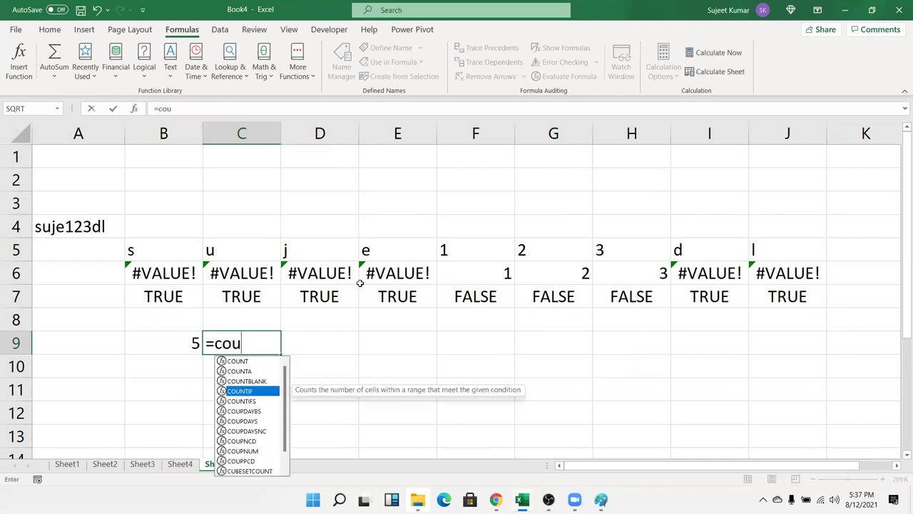
key("Tab")
key("Up")
key("Up")
key("Up")
key("Left")
key("Down")
key("ctrl+shift+Right")
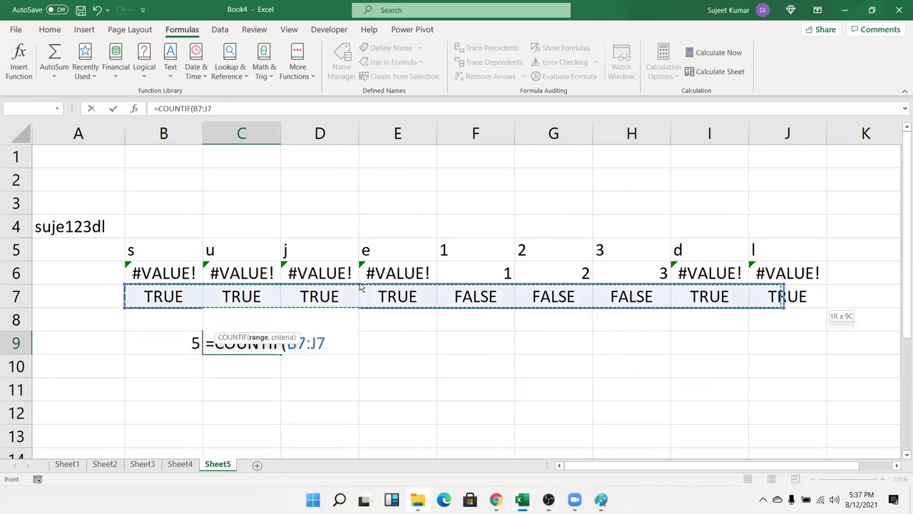
type(",fa")
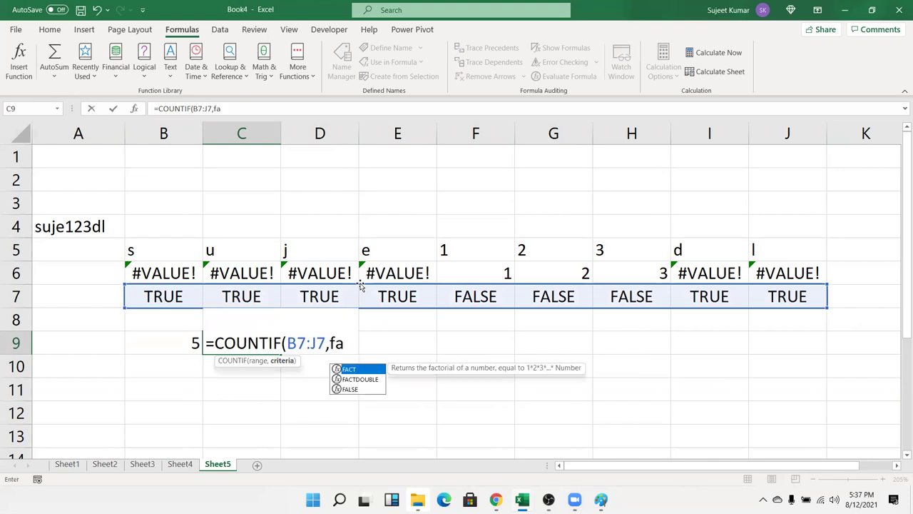
key("BackSpace")
key("BackSpace")
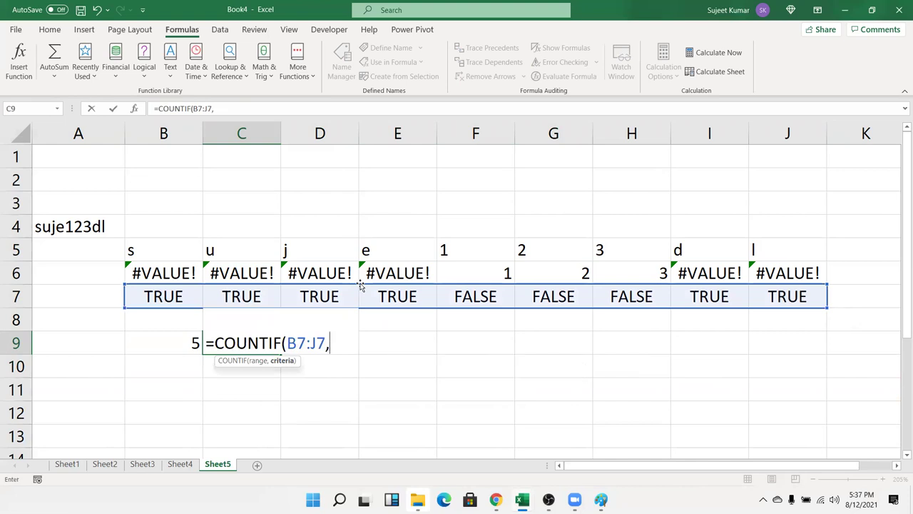
type("\"False")
key("BackSpace")
key("BackSpace")
key("BackSpace")
key("BackSpace")
key("BackSpace")
key("BackSpace")
type("false")
key("Tab")
key("Return")
key("Up")
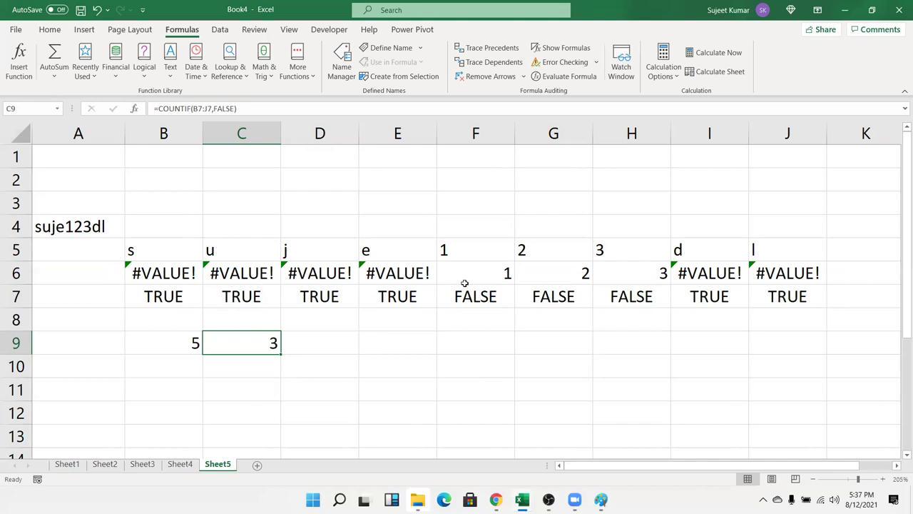
left_click(166, 223)
- Extract 123 from A4's text with =MID(A4,5,3) in B4
type("=mid")
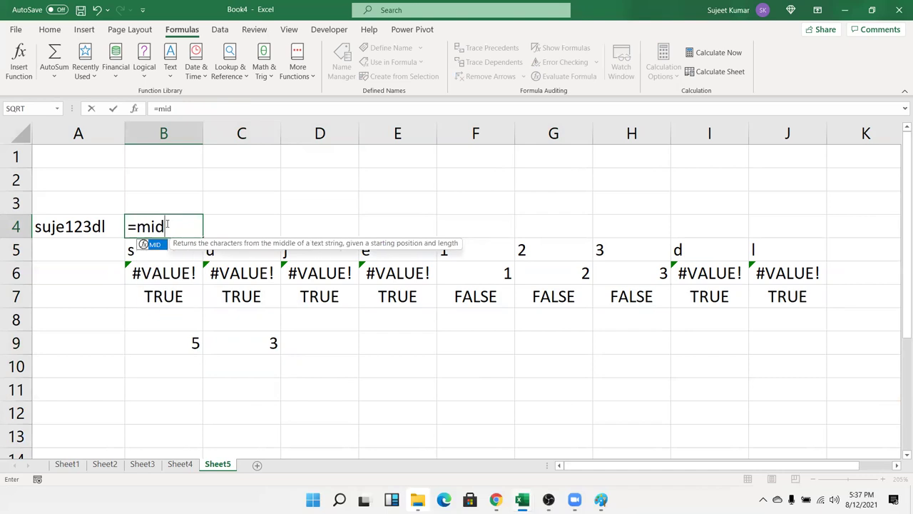
key("Tab")
key("Left")
type(",5,")
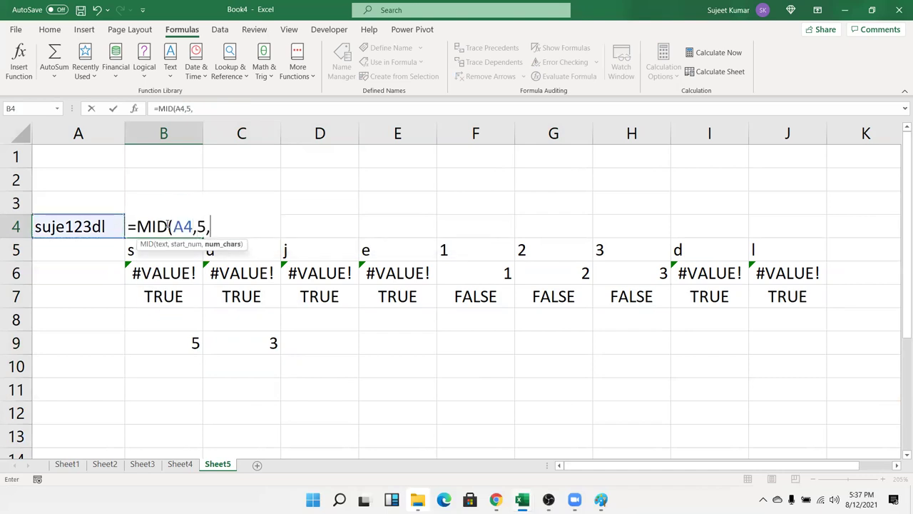
type("3")
key("Return")
left_click(166, 224)
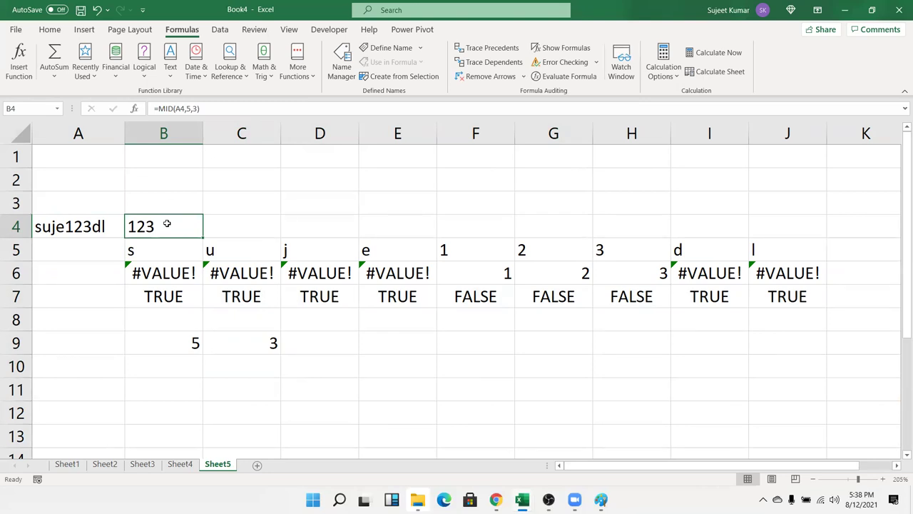
key("Up")
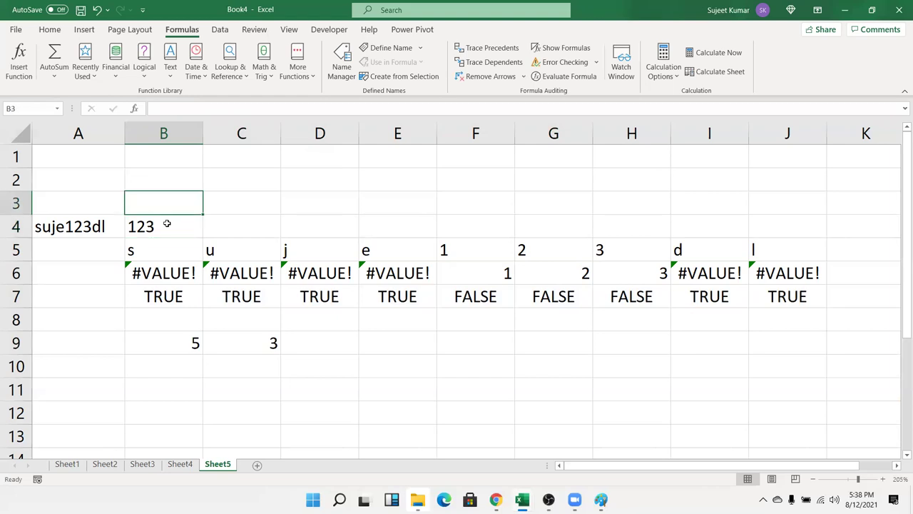
- Start a MATCH formula in C4 with FALSE as the lookup value
key("Right")
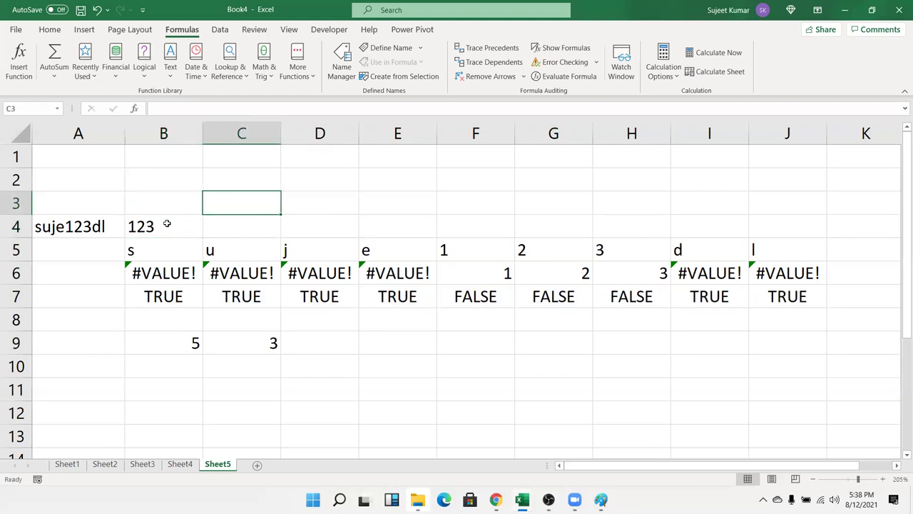
key("Down")
type("=")
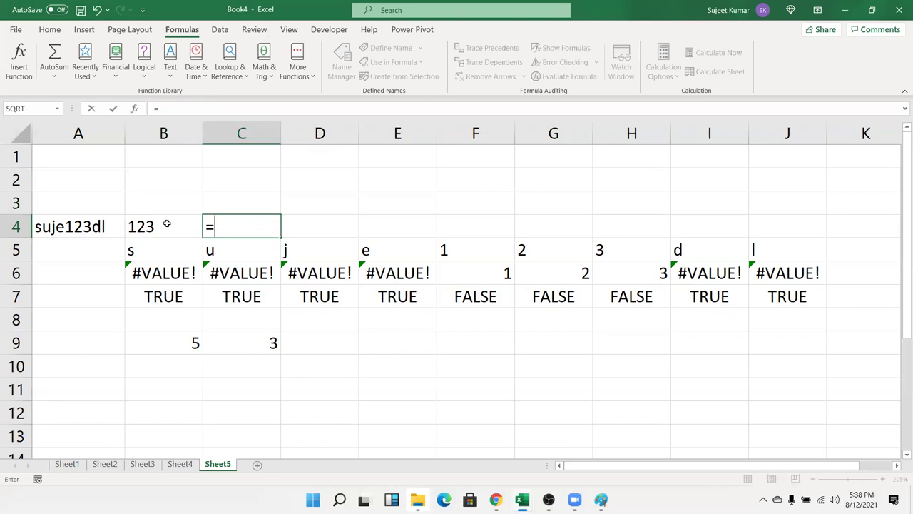
type("mid")
key("Tab")
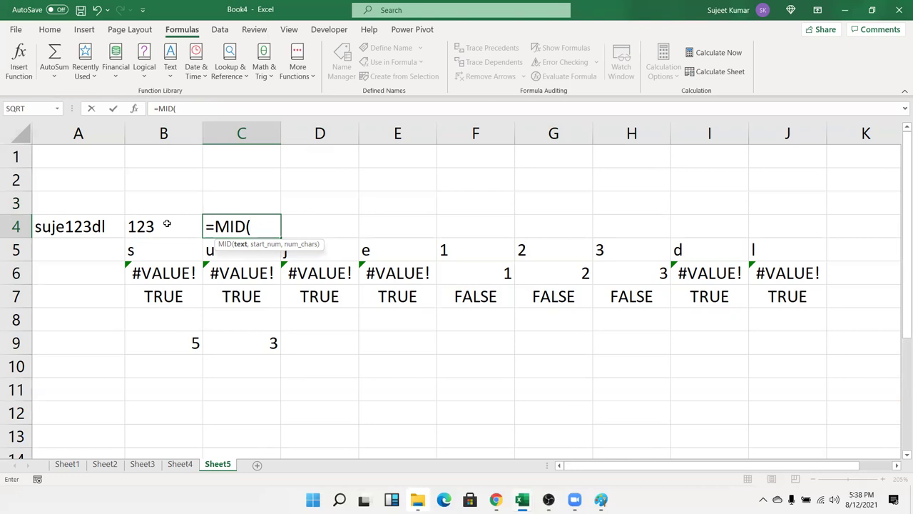
key("Escape")
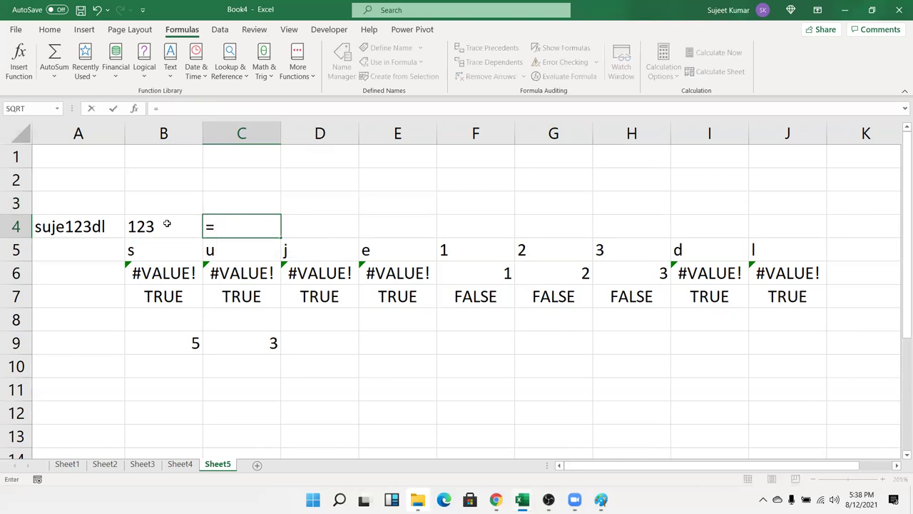
type("mat")
key("Tab")
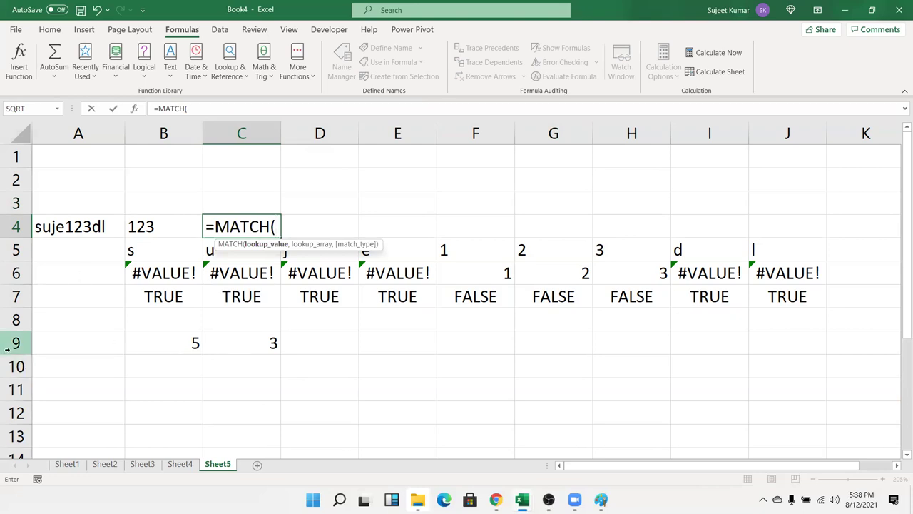
type("fa")
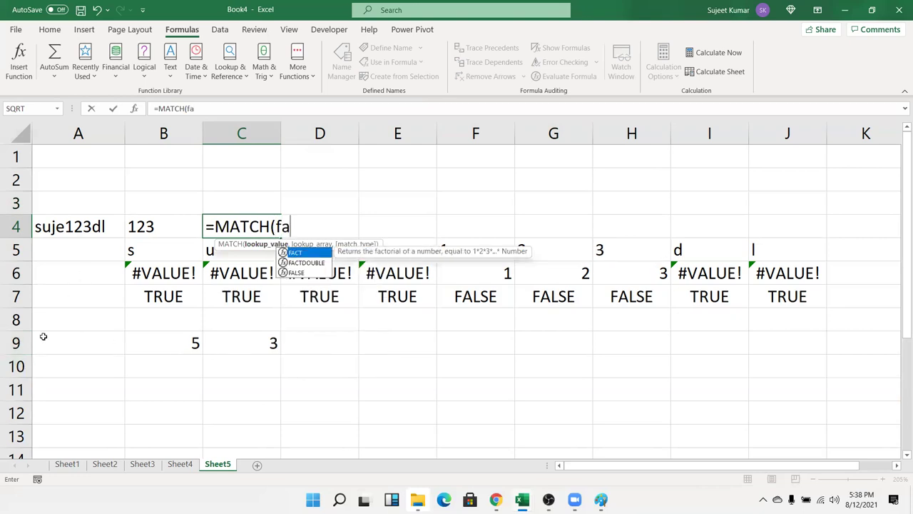
key("Down")
key("Down")
key("Tab")
- Nest ISERROR(MID(A4,ROW( as MATCH's lookup array
type(",")
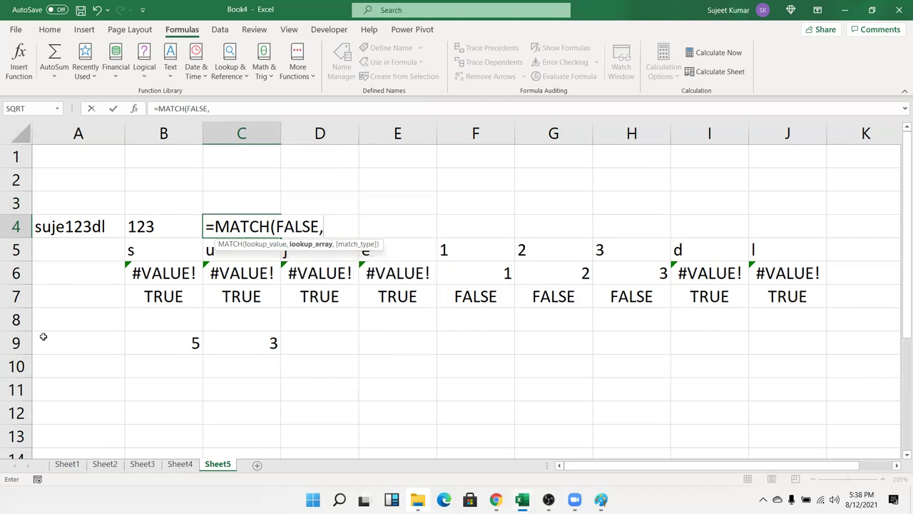
type("is")
key("Down")
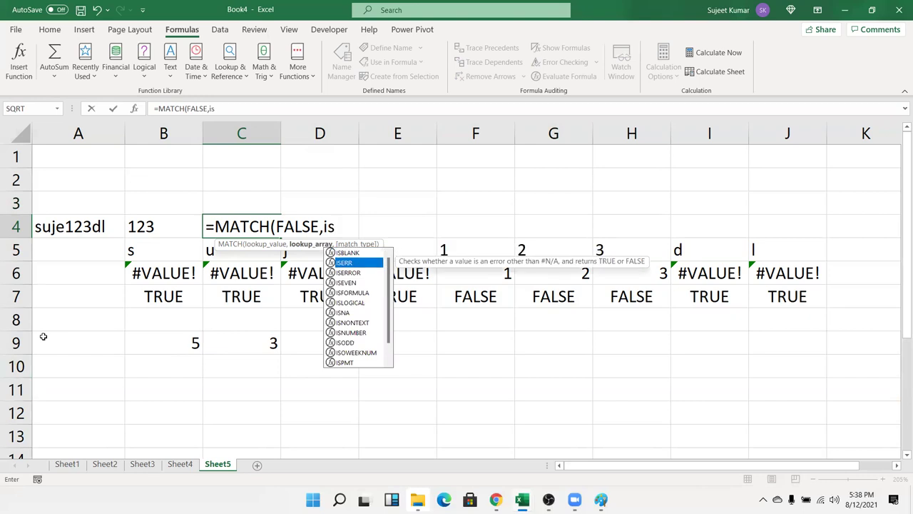
key("Down")
key("Tab")
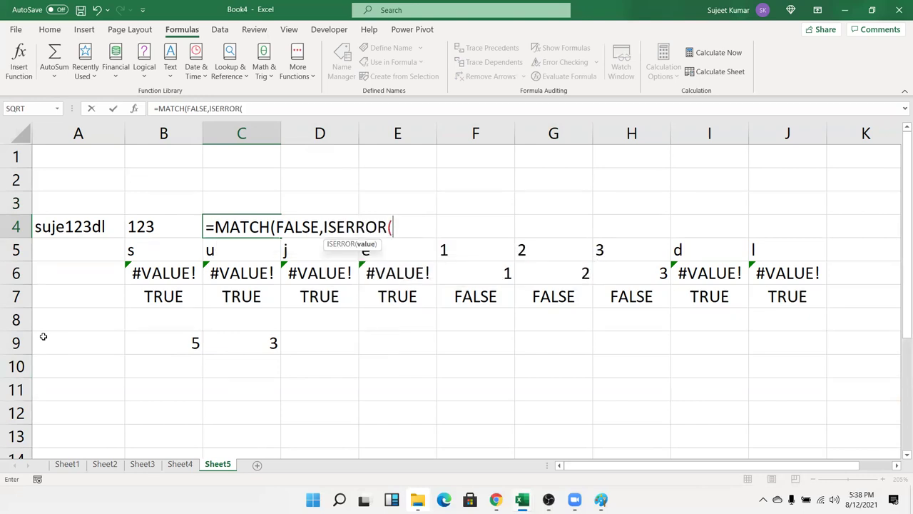
type("mid")
key("Tab")
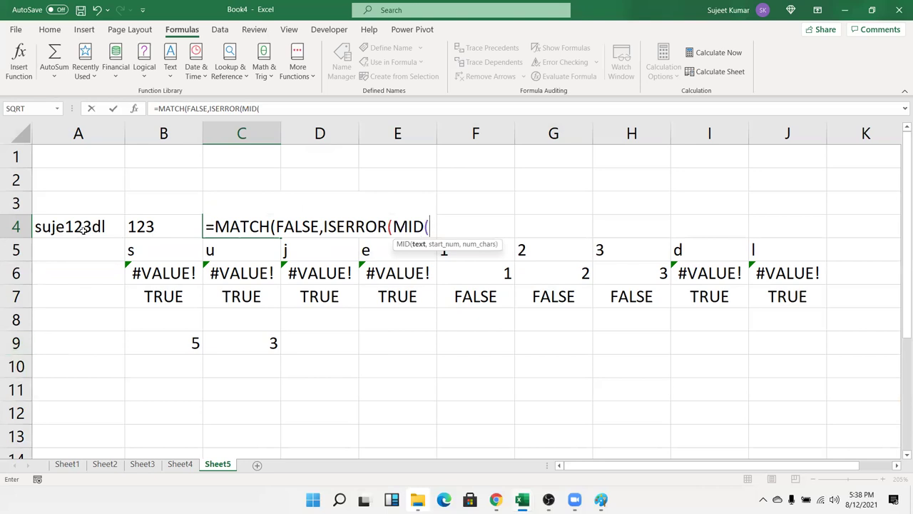
left_click(83, 226)
type(",")
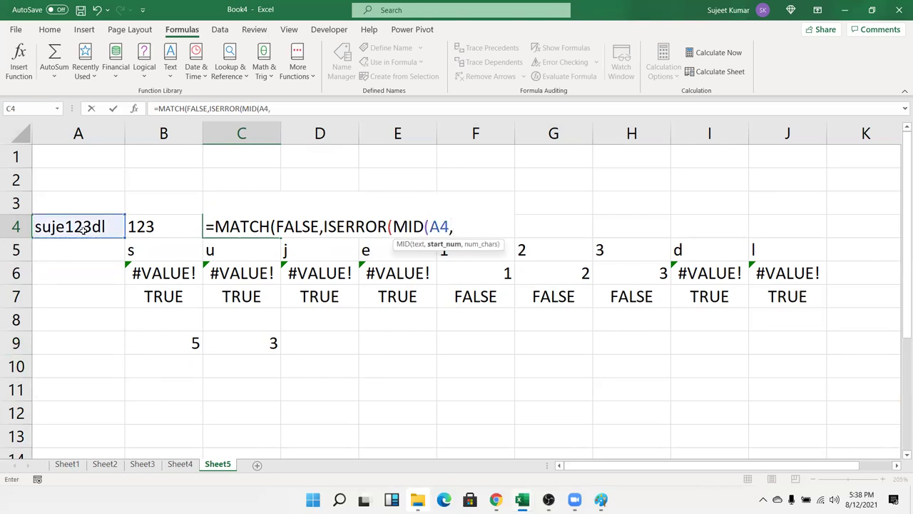
type("ro")
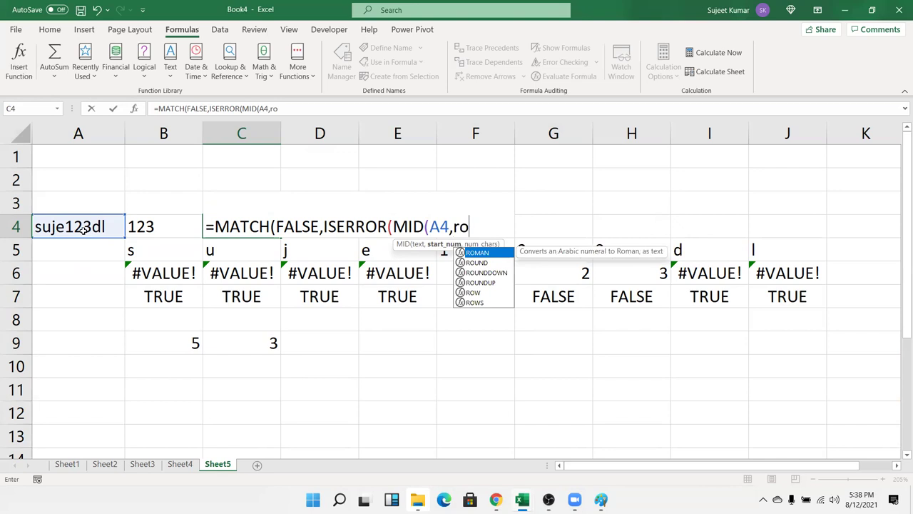
type("w")
key("Tab")
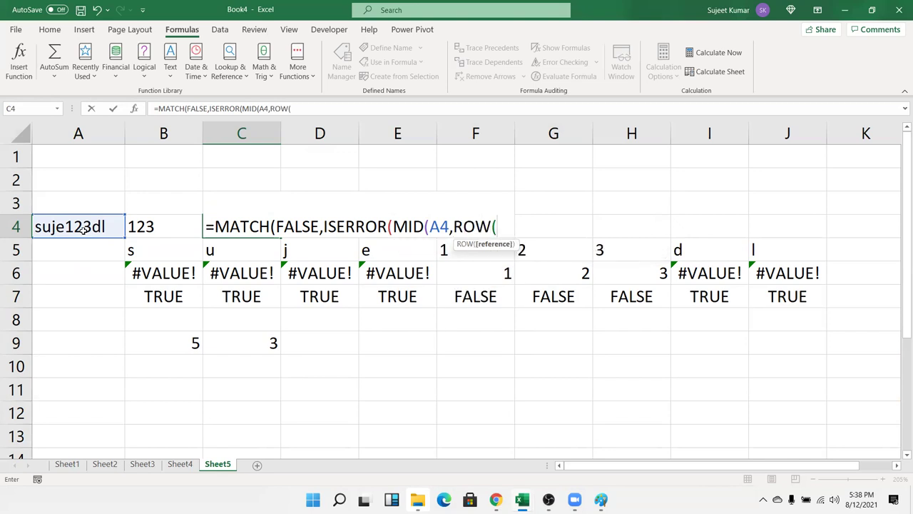
- Replace ROW's fixed 1:9 range with the dynamic "1:"&LEN(A4)
type("1")
type(":8")
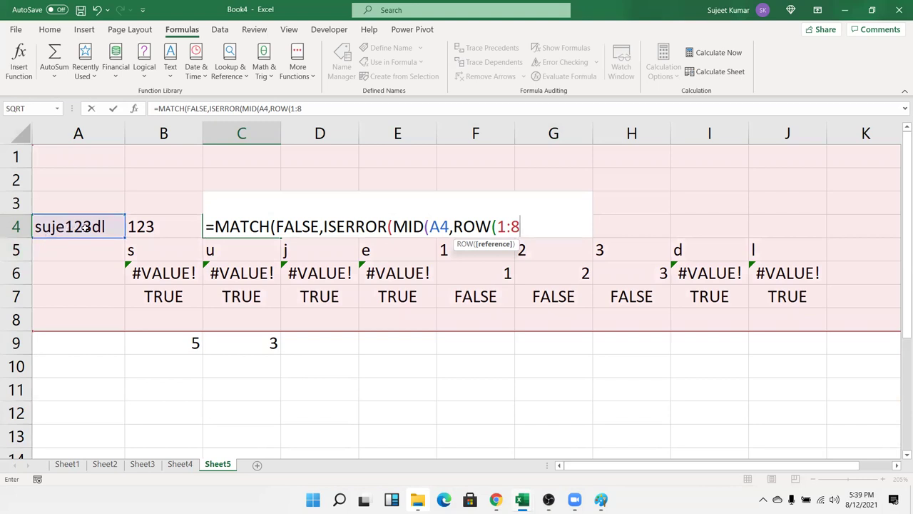
key("BackSpace")
type("9")
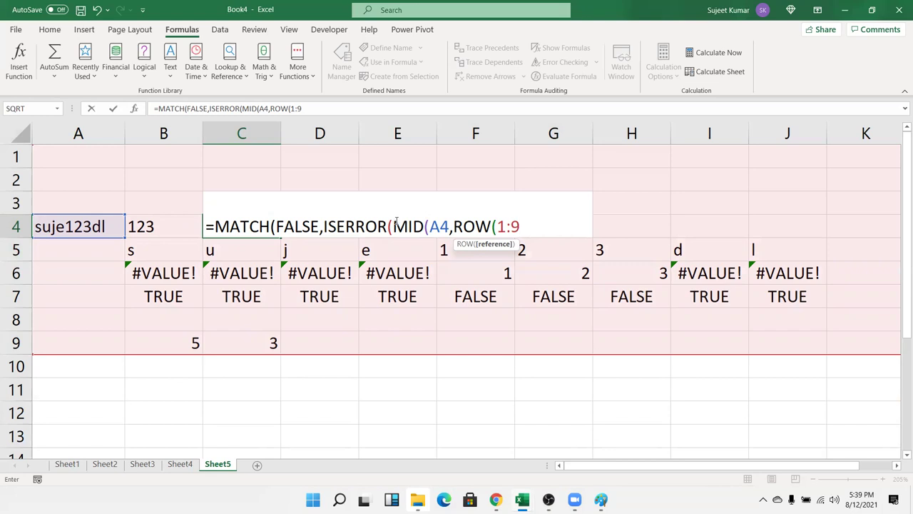
left_click_drag(498, 226, 521, 228)
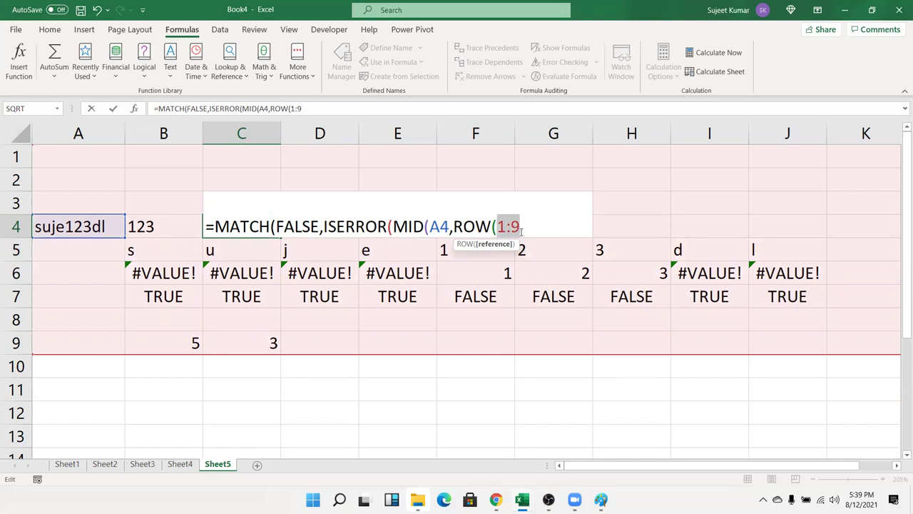
key("BackSpace")
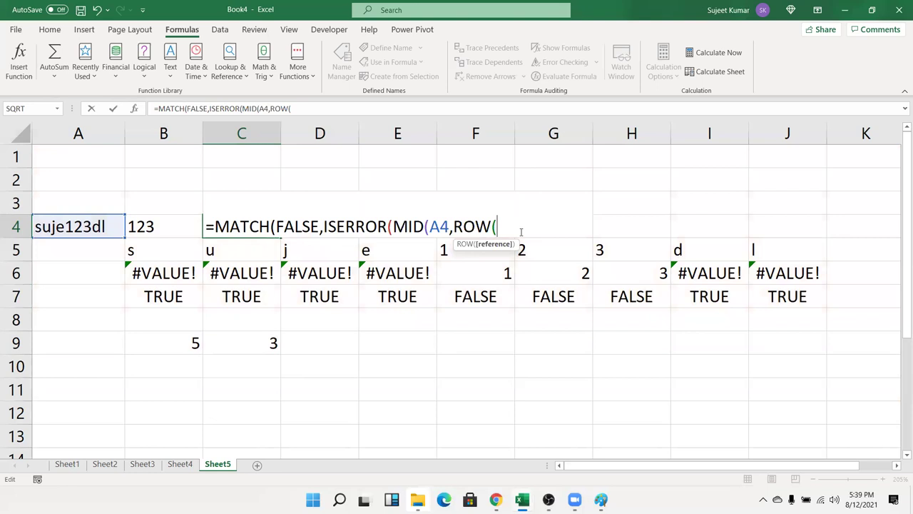
type("\"1")
type(":\"")
type("&len(")
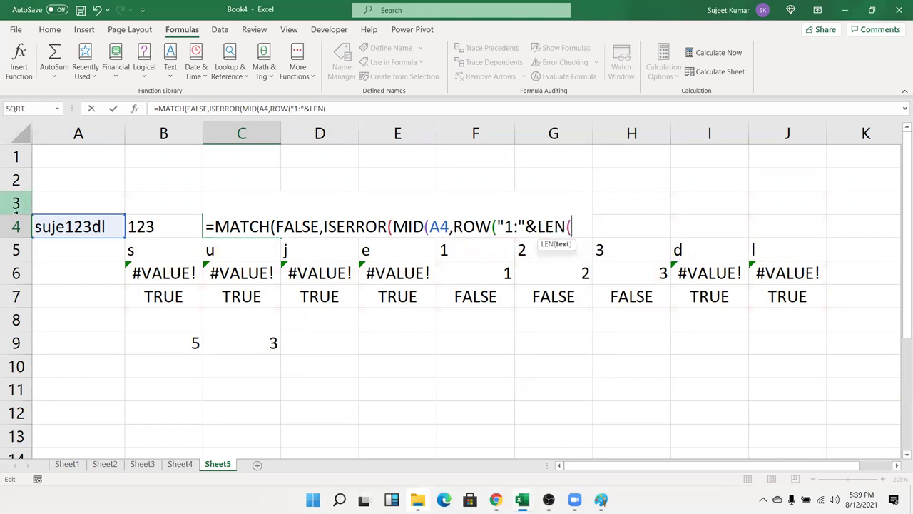
left_click(52, 226)
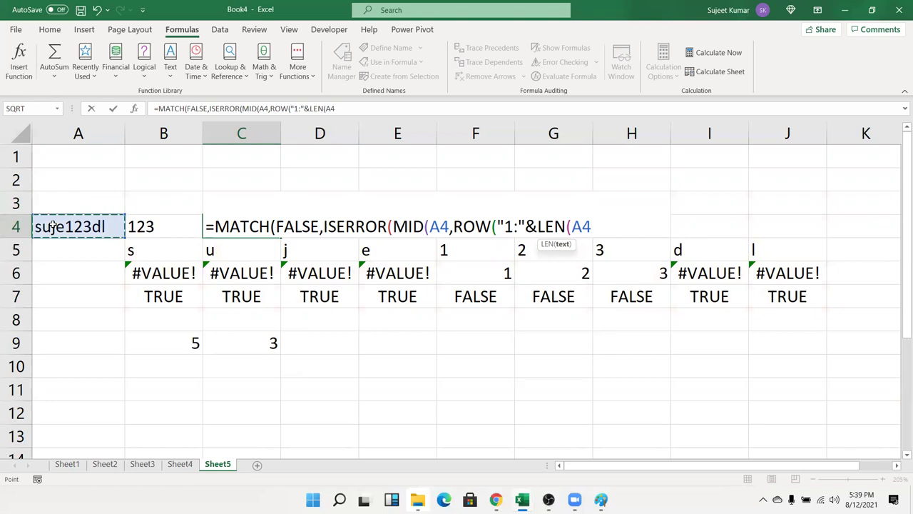
type(")")
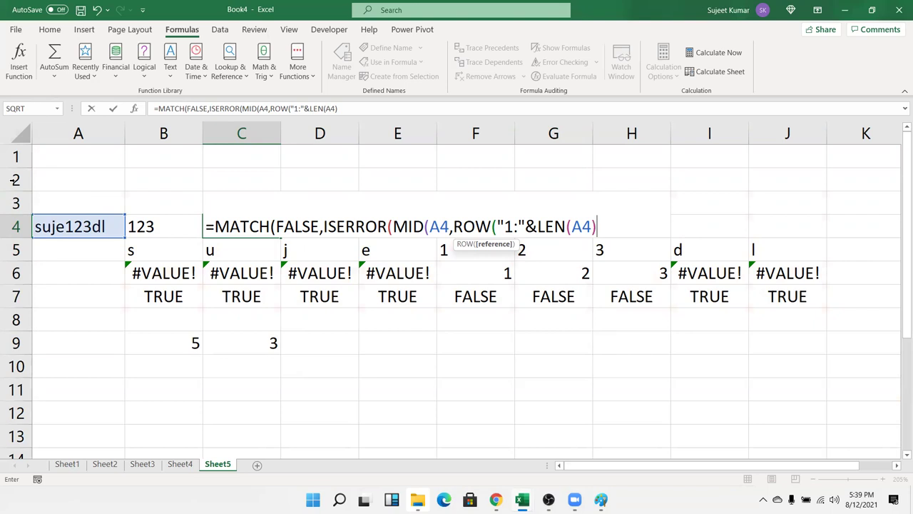
- Wrap the range in INDIRECT and close with ,1)+0),0) so C4 returns 5
left_click(500, 226)
type("ind")
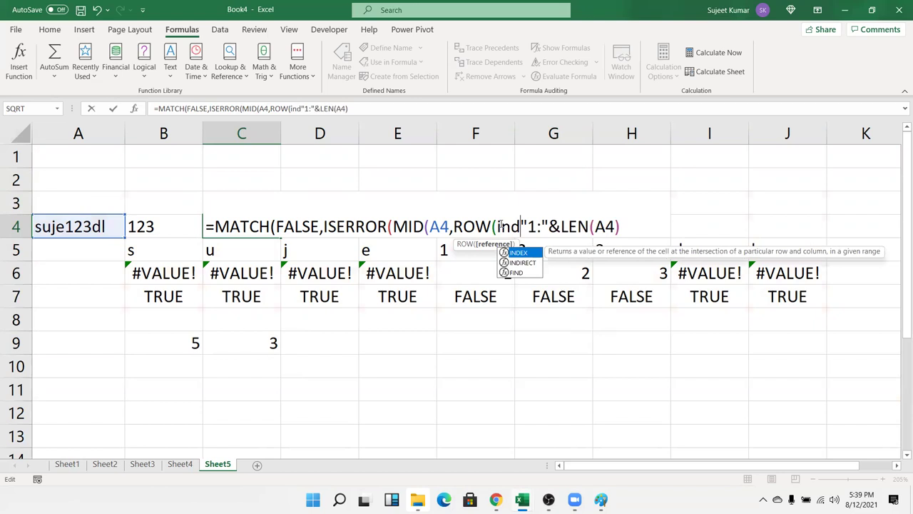
key("Down")
key("Tab")
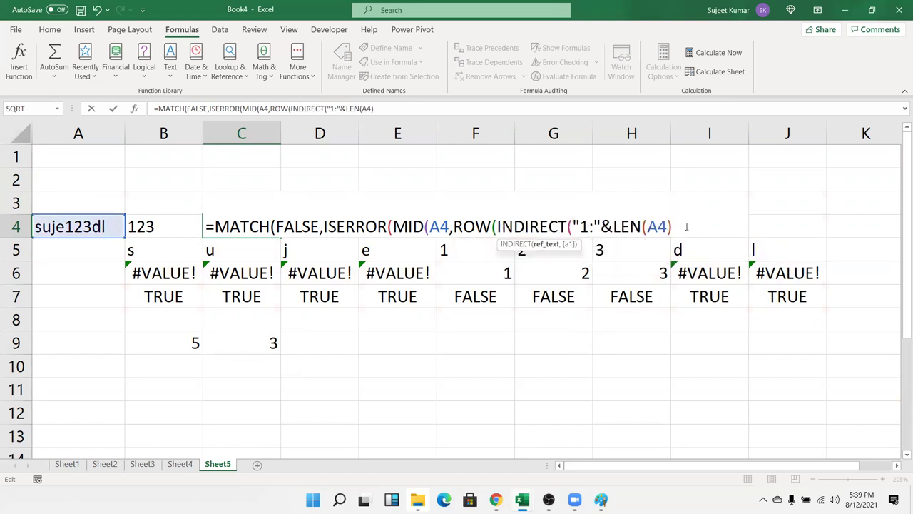
type(")")
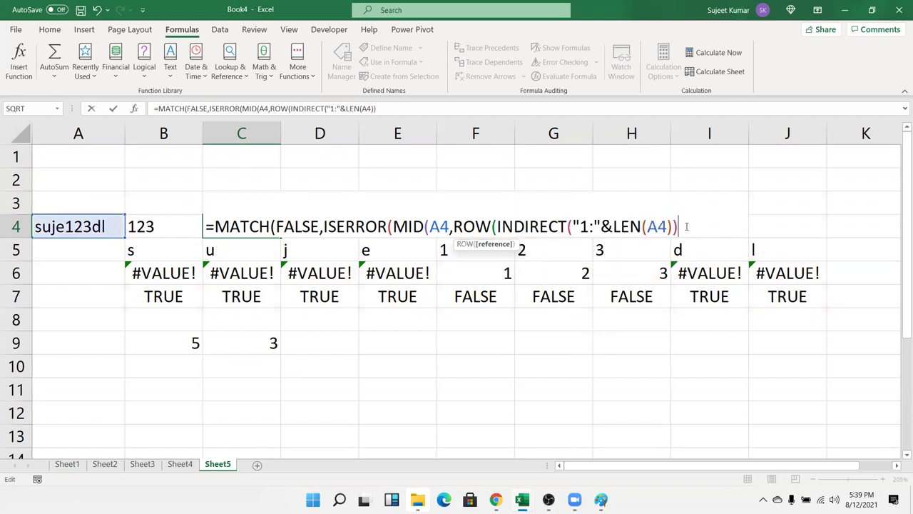
type("),1)+0)")
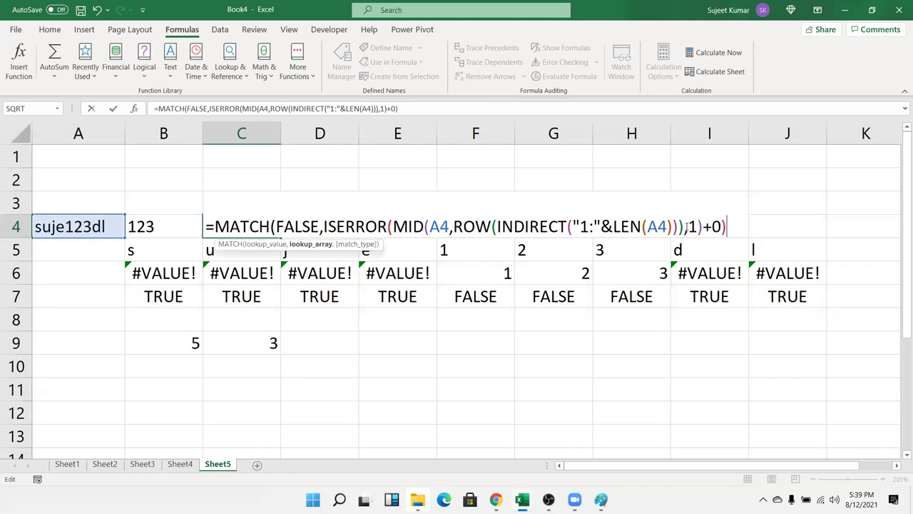
type(",0)")
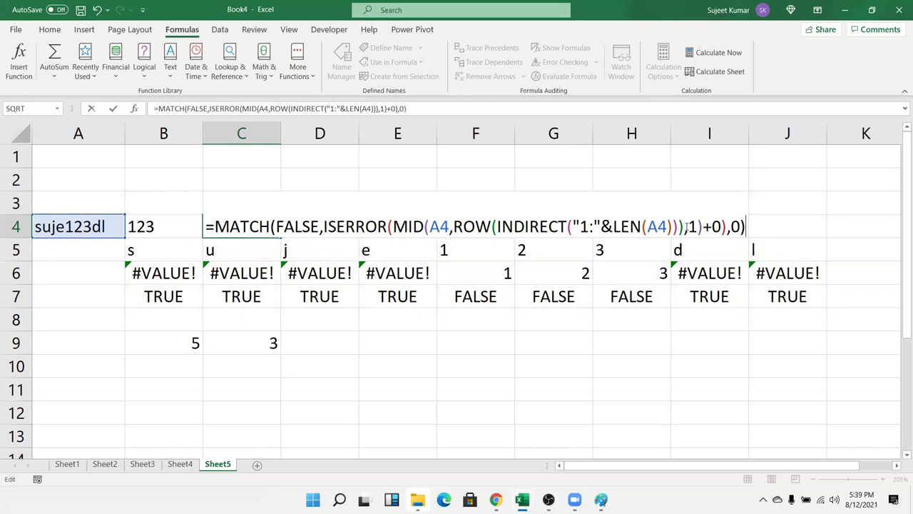
key("Return")
key("Up")
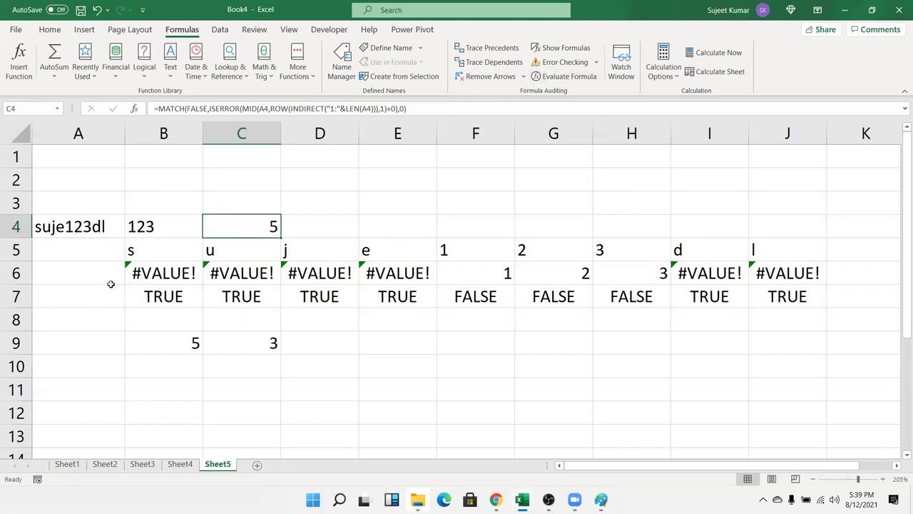
- Step through C4's formula in Evaluate Formula, from LEN 9 and "1:9" to the final 5
left_click(546, 79)
left_click(426, 319)
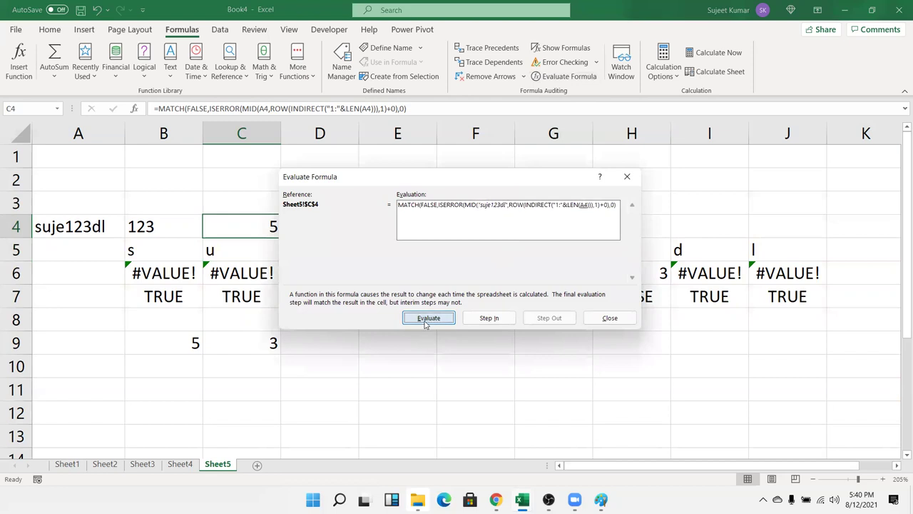
left_click(425, 322)
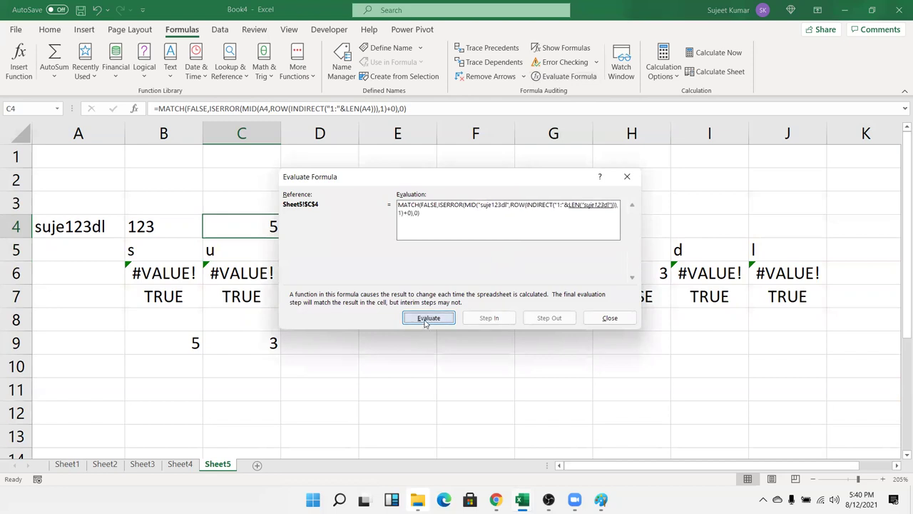
left_click(426, 322)
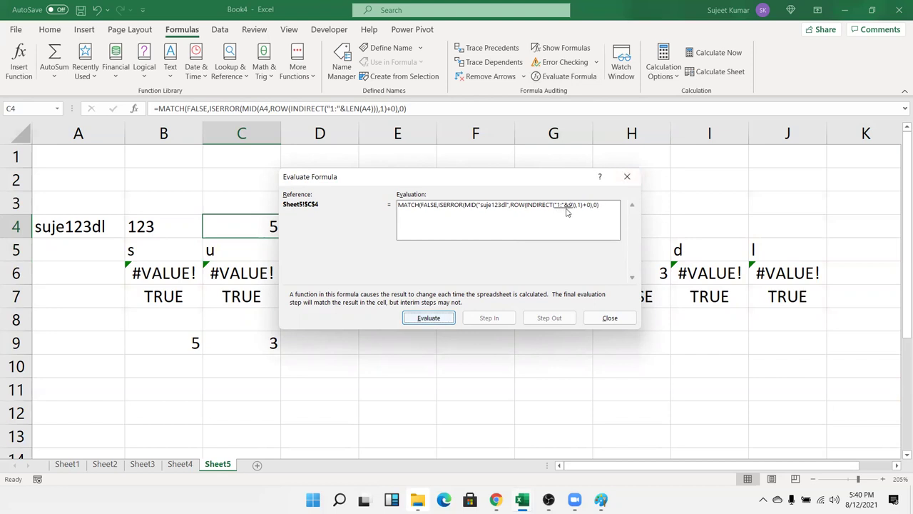
left_click(433, 318)
left_click(439, 318)
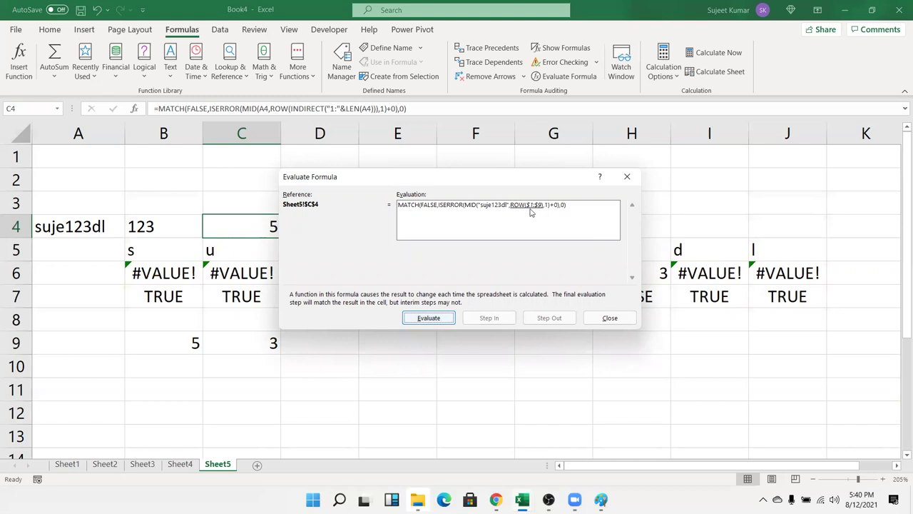
left_click(434, 318)
left_click(429, 317)
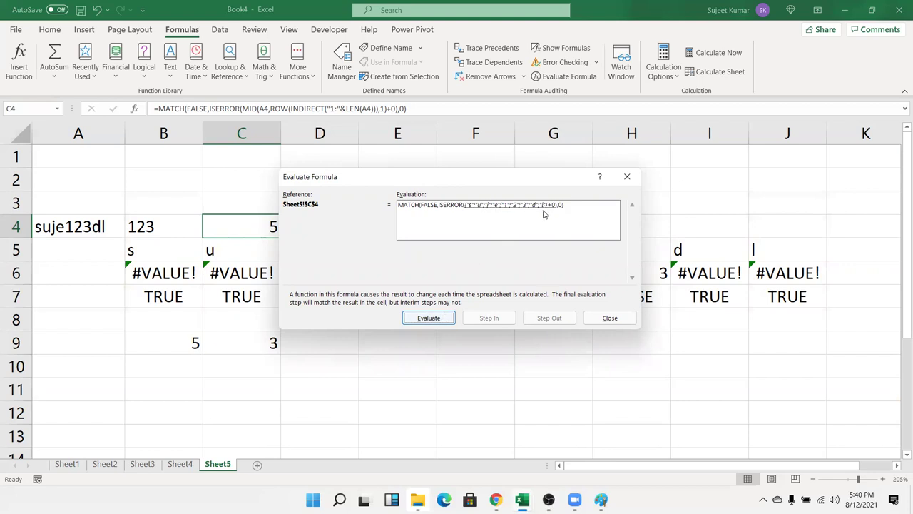
left_click(435, 319)
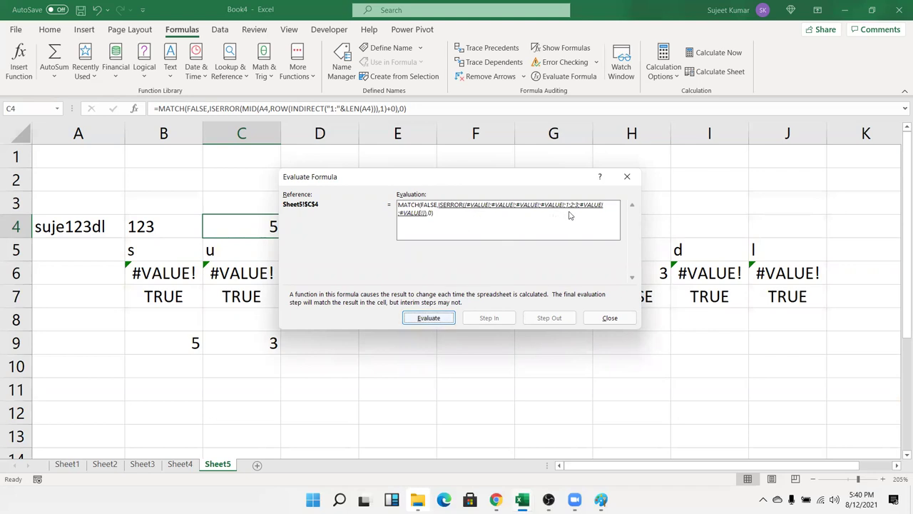
left_click(436, 320)
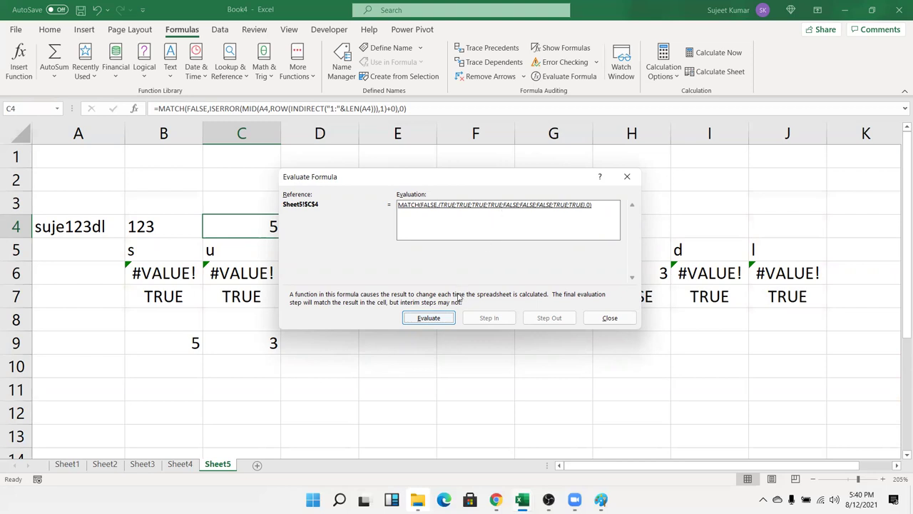
left_click(428, 319)
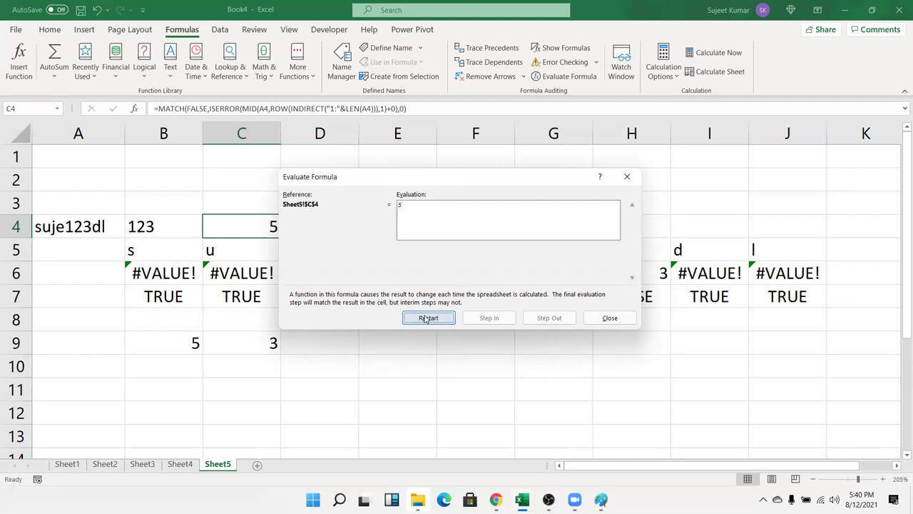
left_click(608, 318)
left_click(318, 238)
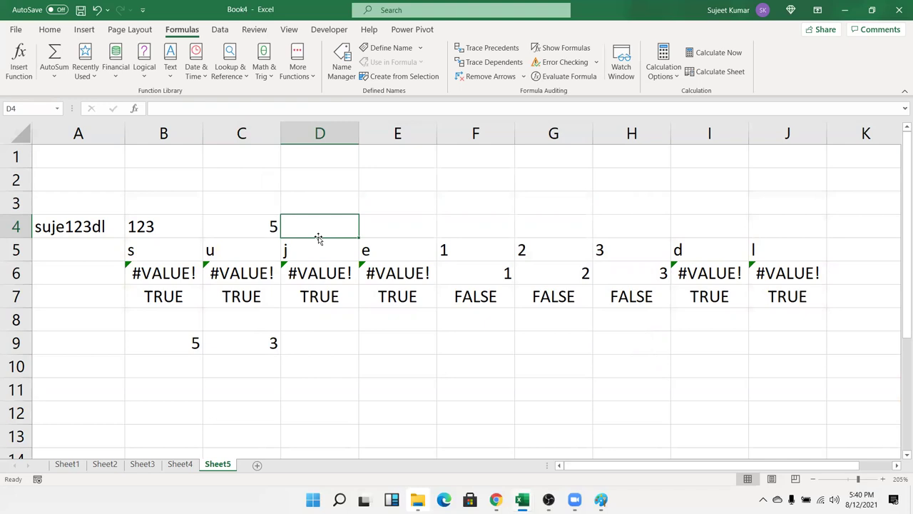
- In D4, begin the nested formula =SUM(NOT(ISERROR(MID(
type("=")
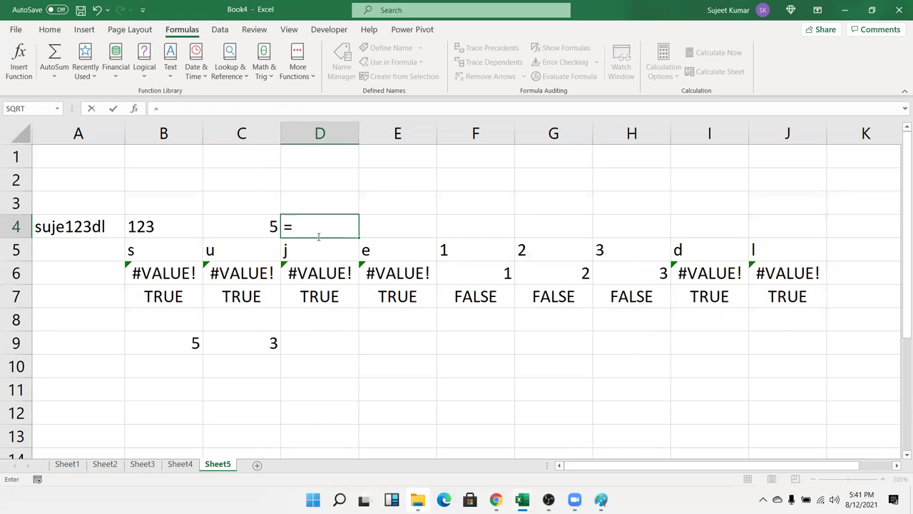
type("sum")
key("Tab")
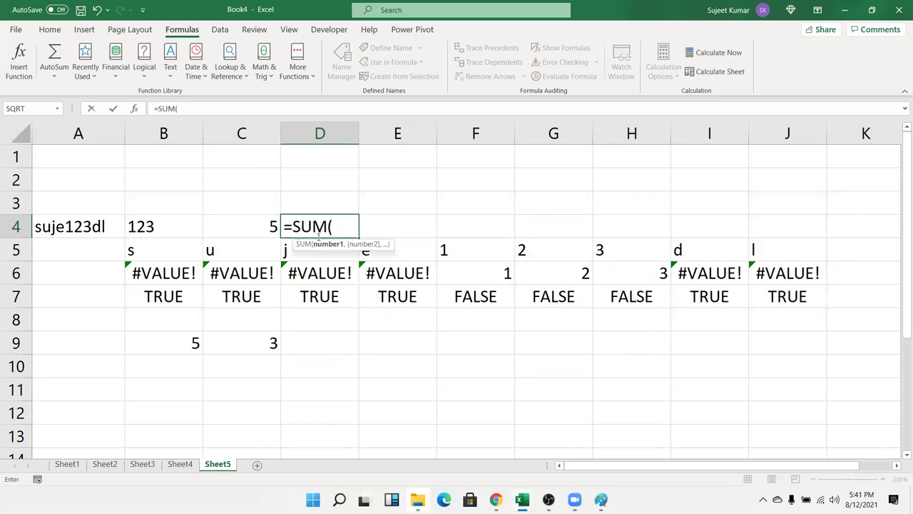
type("not")
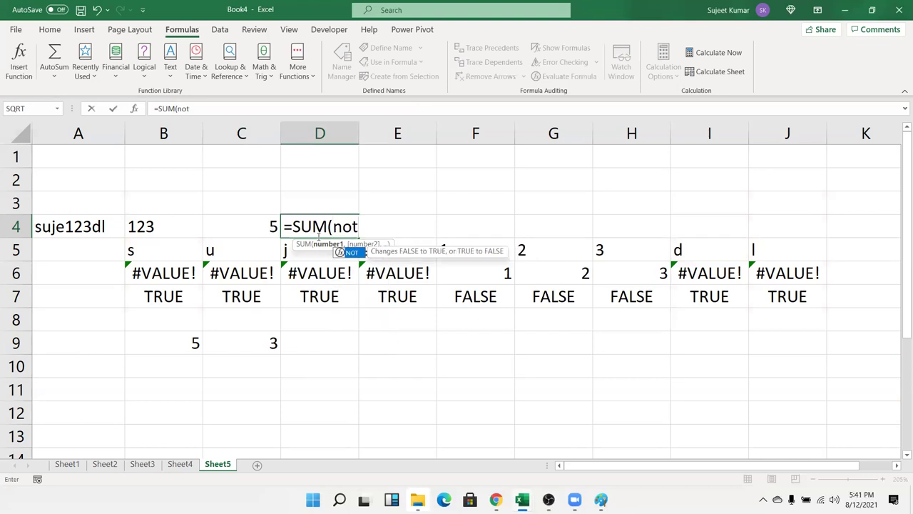
key("Tab")
type("is")
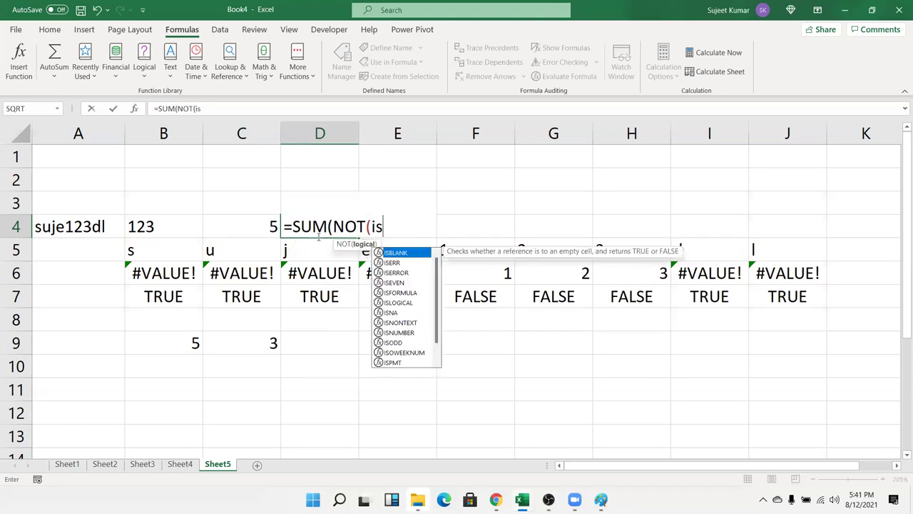
key("Down")
key("Down")
key("Tab")
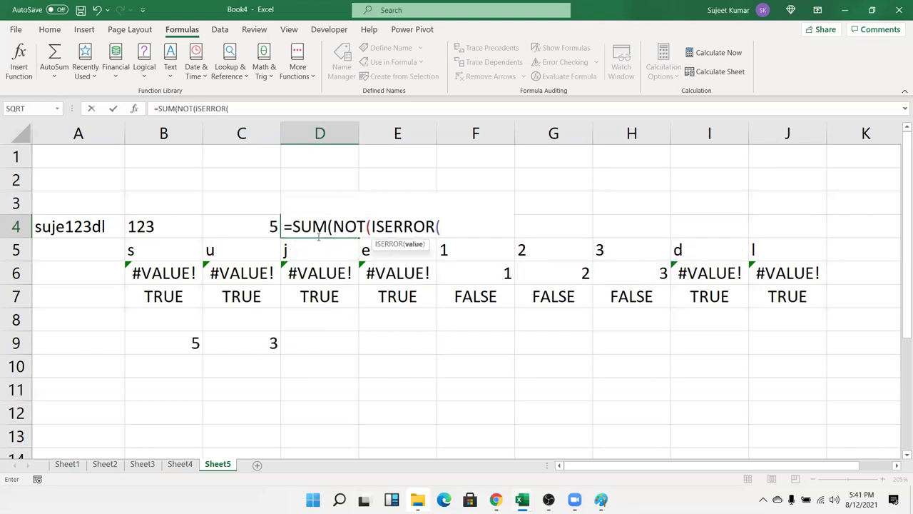
type("mid")
key("Tab")
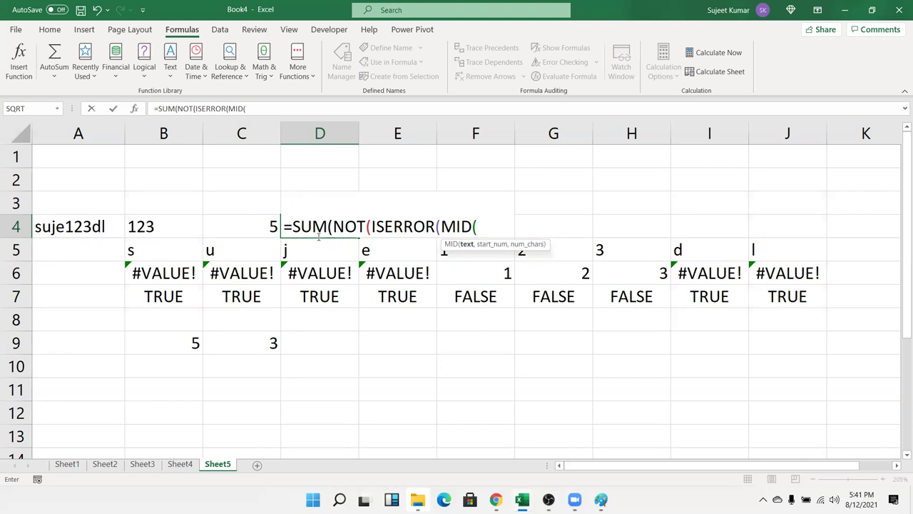
- Replace SUM with COUNT as D4's outer function
double_click(321, 227)
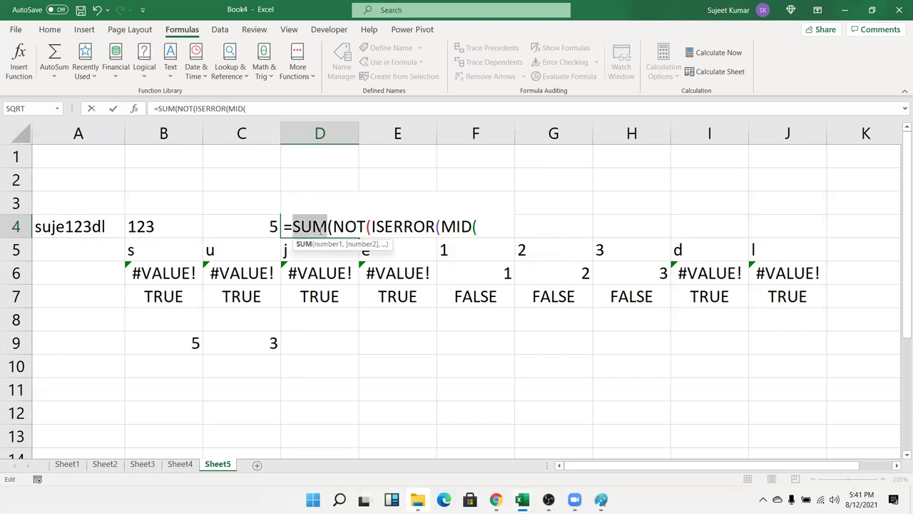
type("coun")
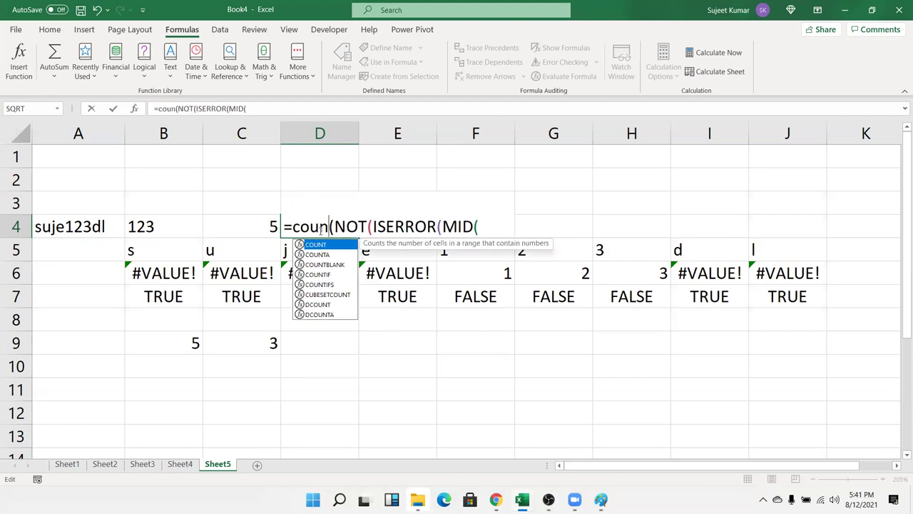
key("Tab")
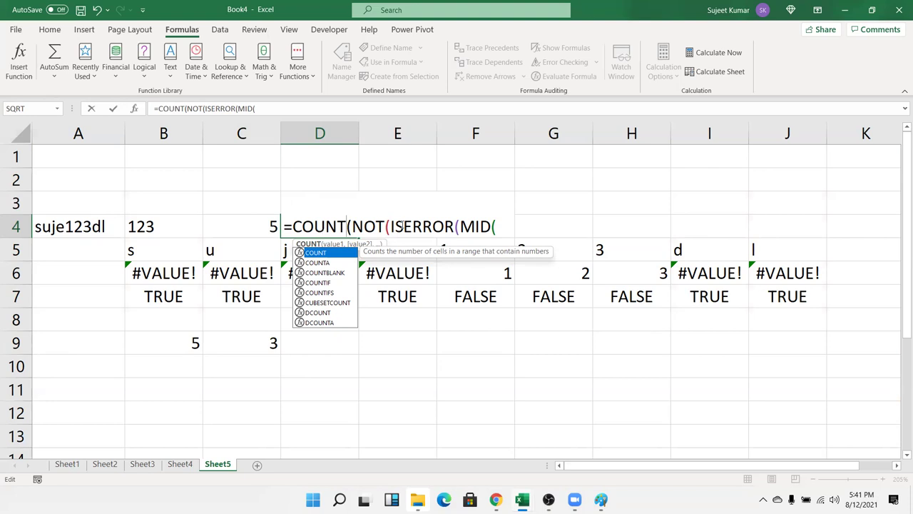
left_click(503, 228)
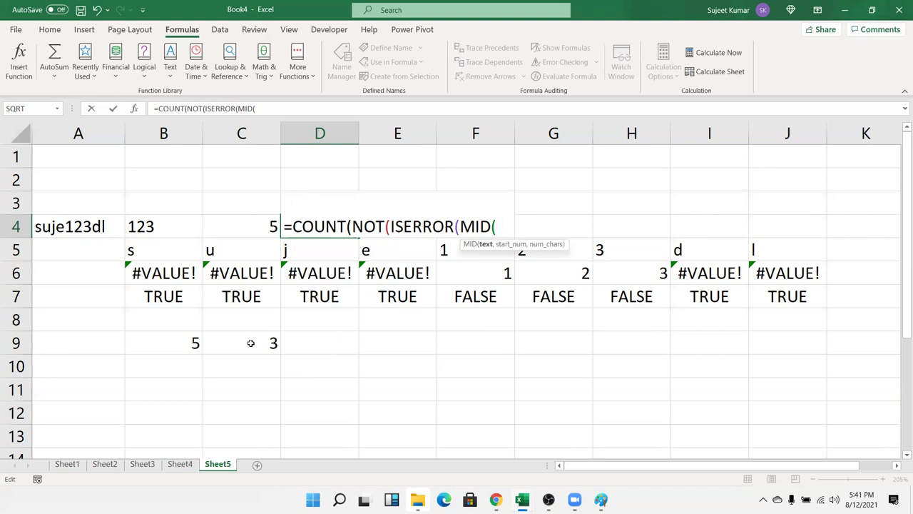
double_click(328, 226)
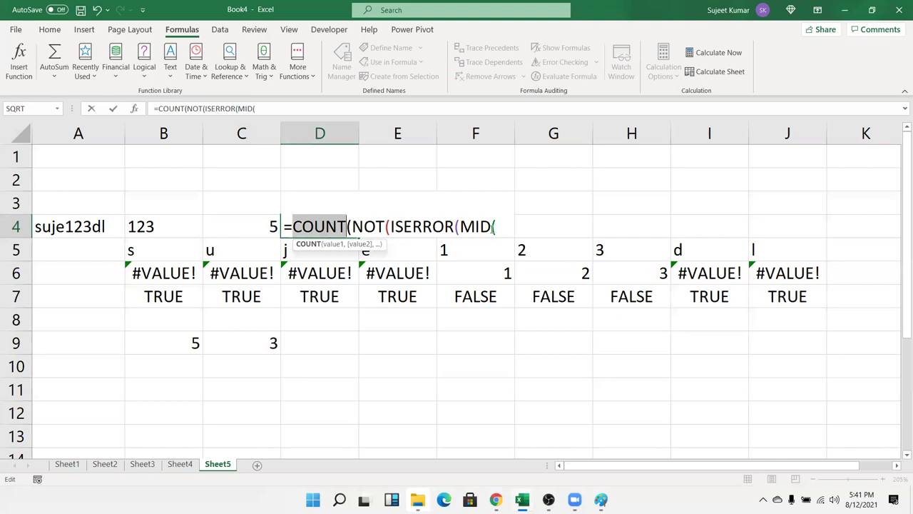
left_click(502, 224)
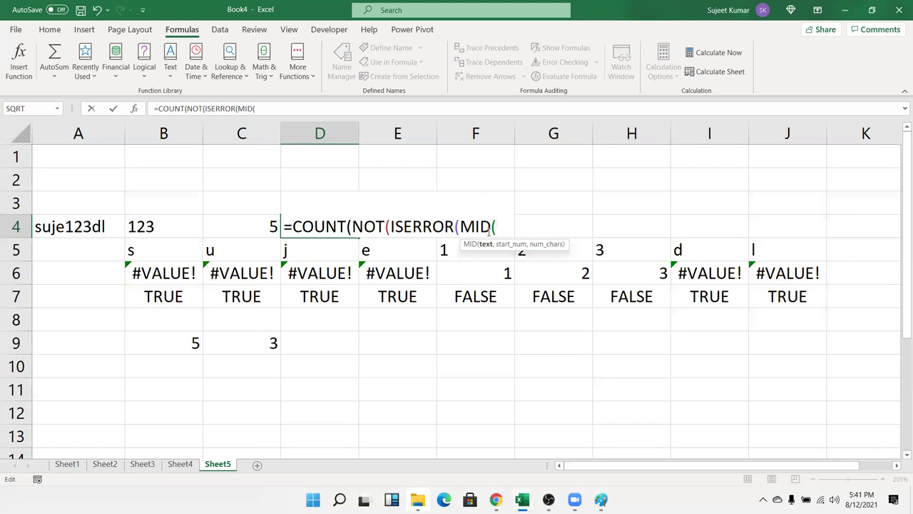
- Finish with MID(A4,ROW(1:9),1)+0))), accept Excel's correction, and re-enter as an array formula
left_click(74, 228)
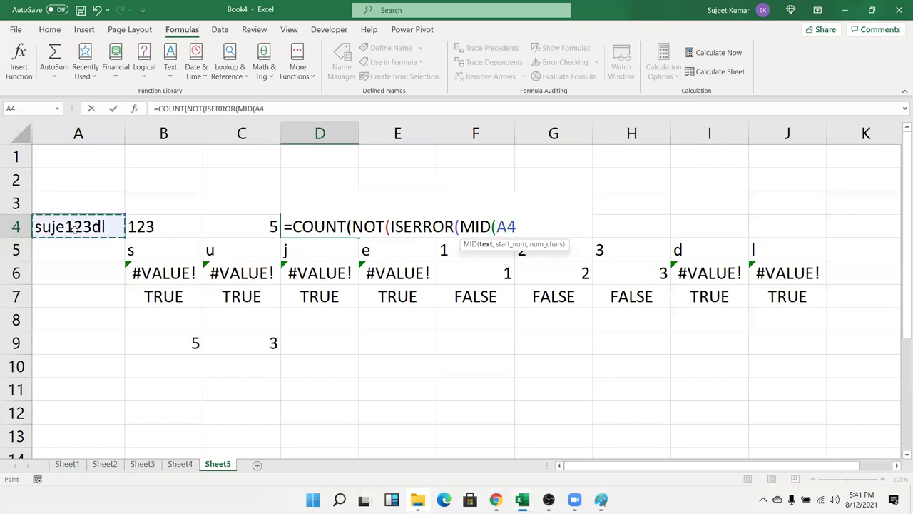
type(",")
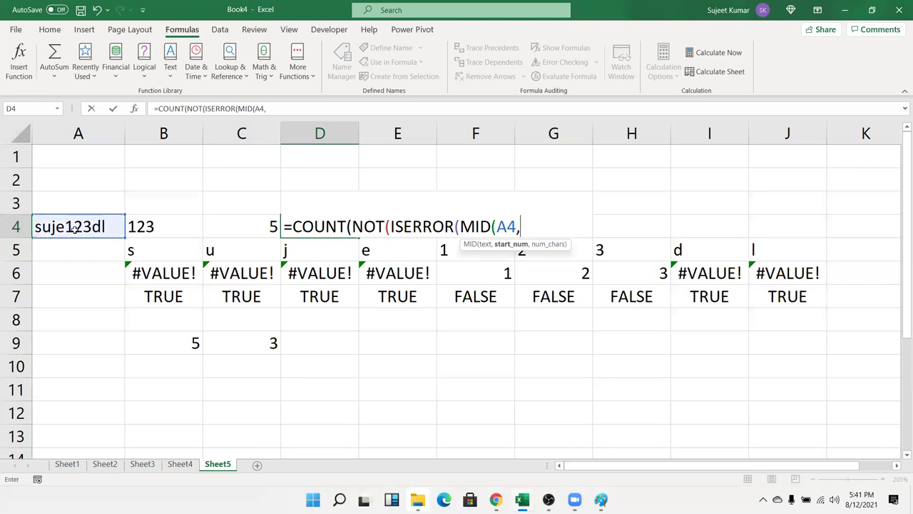
type("row")
key("Tab")
type("1")
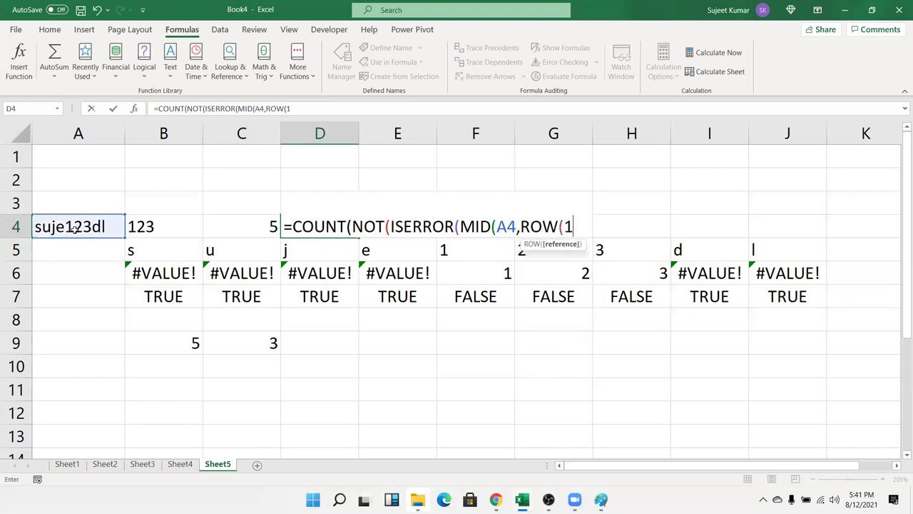
type(":9")
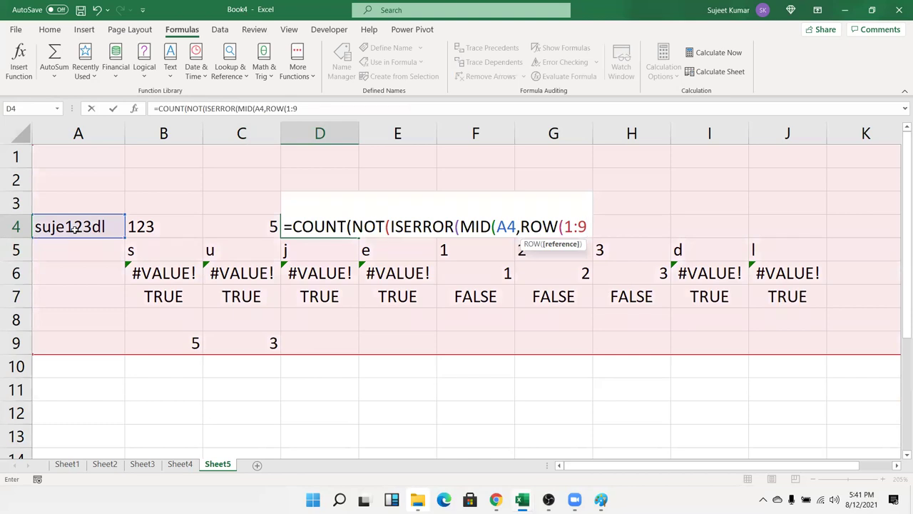
type("),1)+0)")
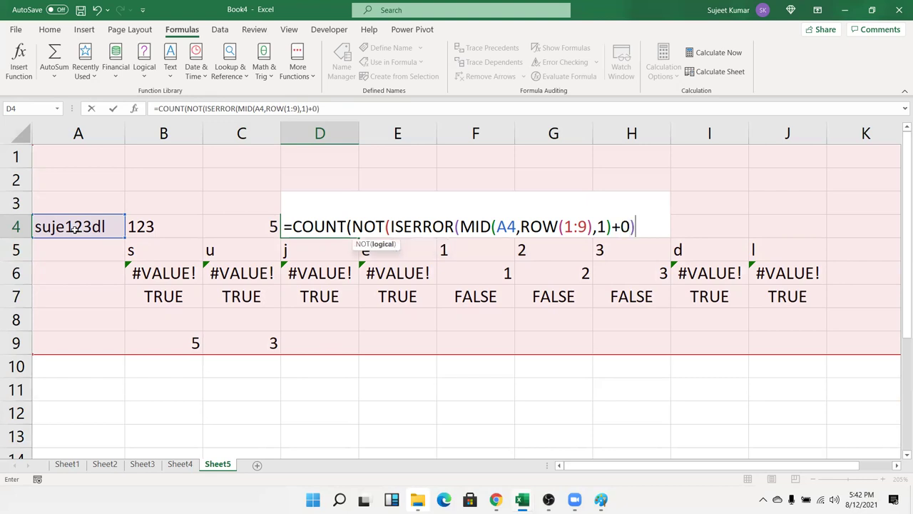
type(")")
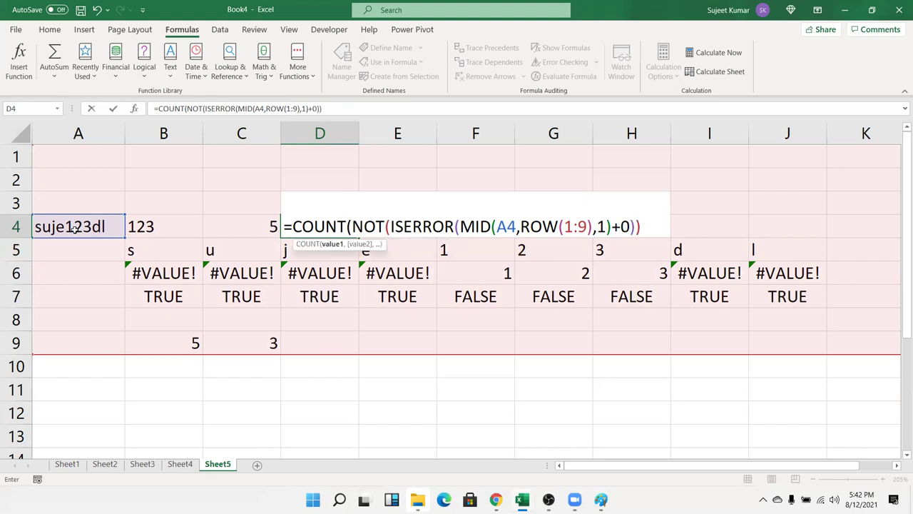
key("Return")
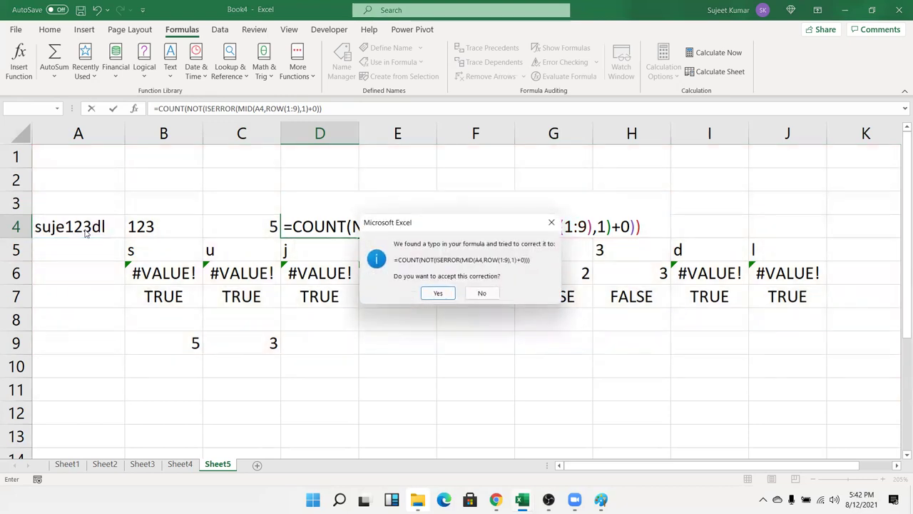
key("Return")
key("Up")
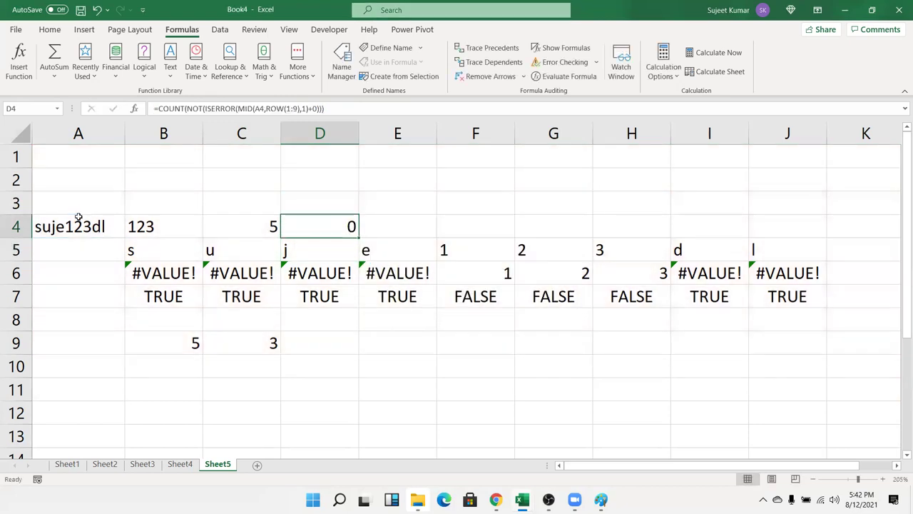
key("F2")
key("ctrl+shift+Return")
left_click(550, 78)
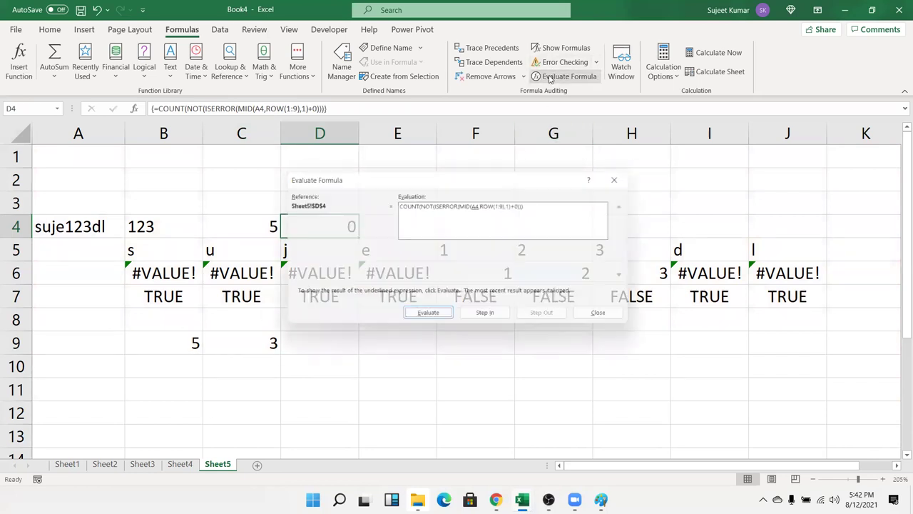
left_click(428, 317)
left_click(428, 317)
left_click(429, 317)
left_click(449, 321)
left_click(450, 321)
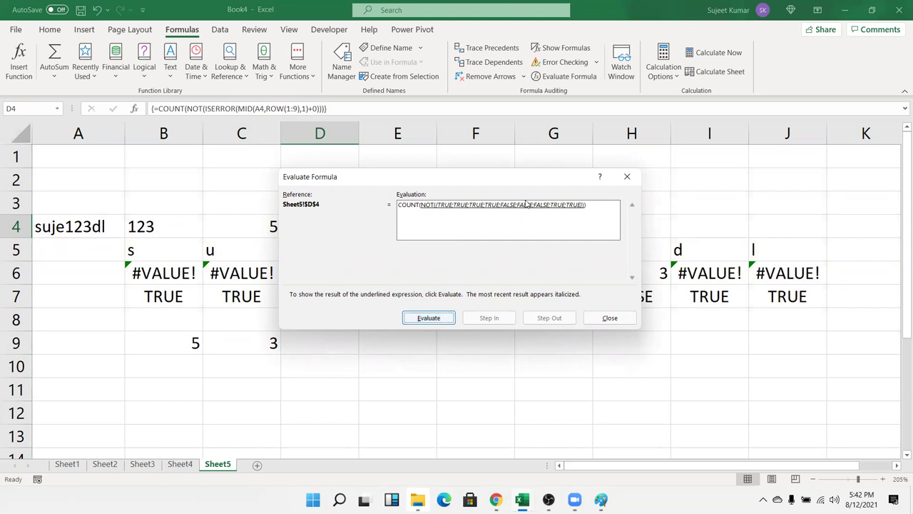
left_click(430, 318)
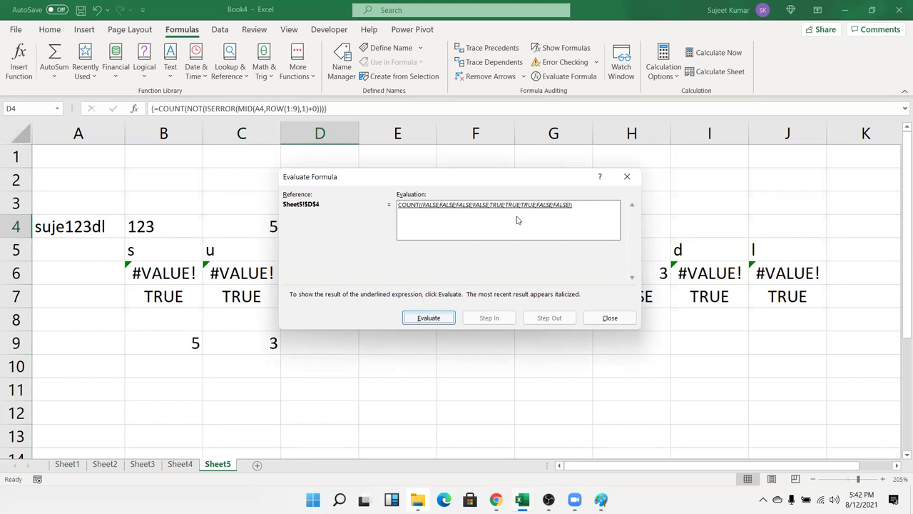
- Append *1 after the NOT(...) part in D4's COUNT formula, making it return 9
left_click(627, 176)
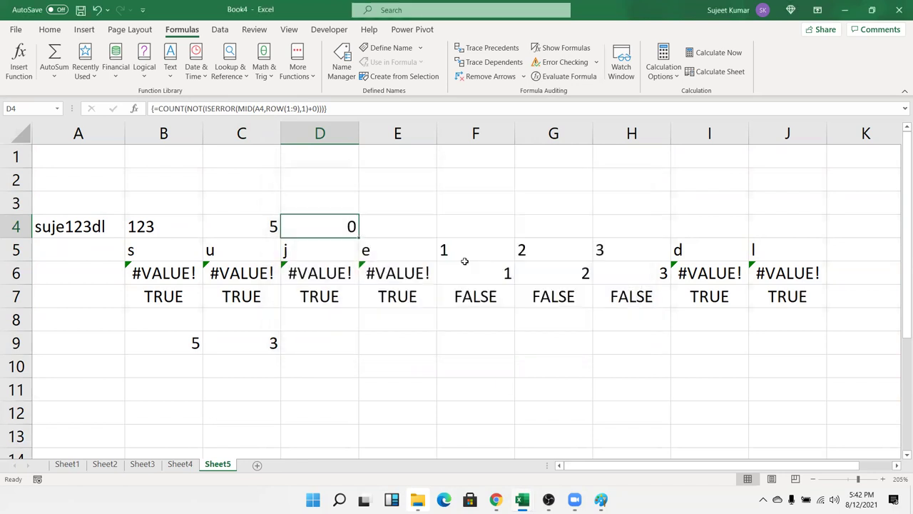
double_click(314, 222)
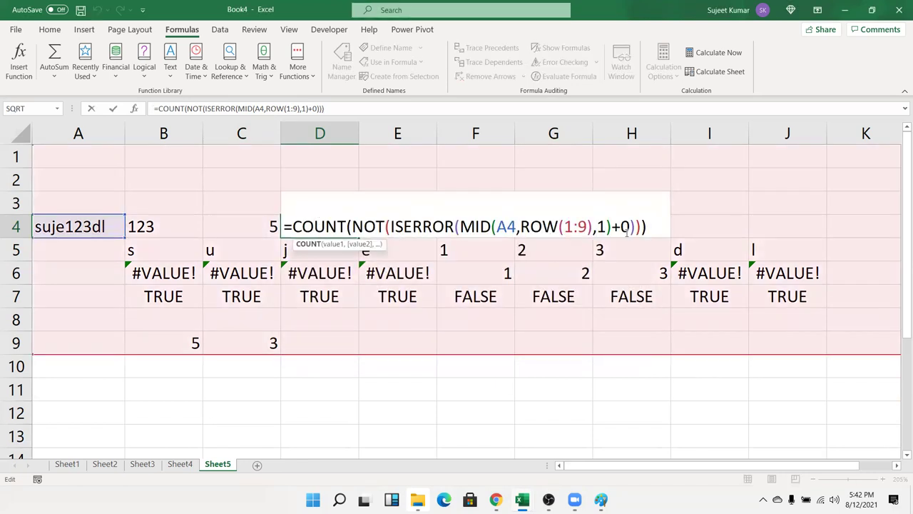
left_click(641, 226)
type("*1")
key("Return")
key("Up")
double_click(353, 223)
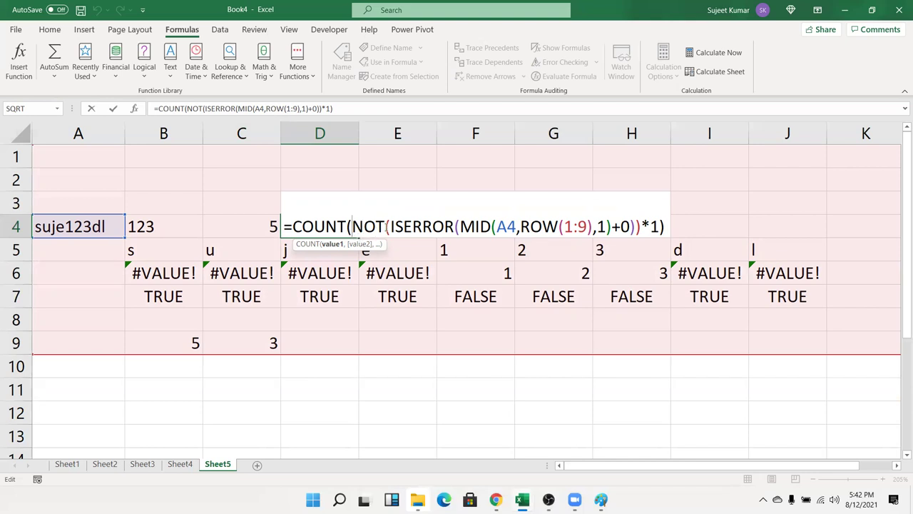
- Rewrite D4's formula as =SUM(IF(ISERROR(MID(A4,ROW(1:9),1)+0),0,1)), counting 3 digits
mouse_move(392, 226)
left_mouse_down()
mouse_move(277, 216)
mouse_move(292, 225)
left_mouse_up()
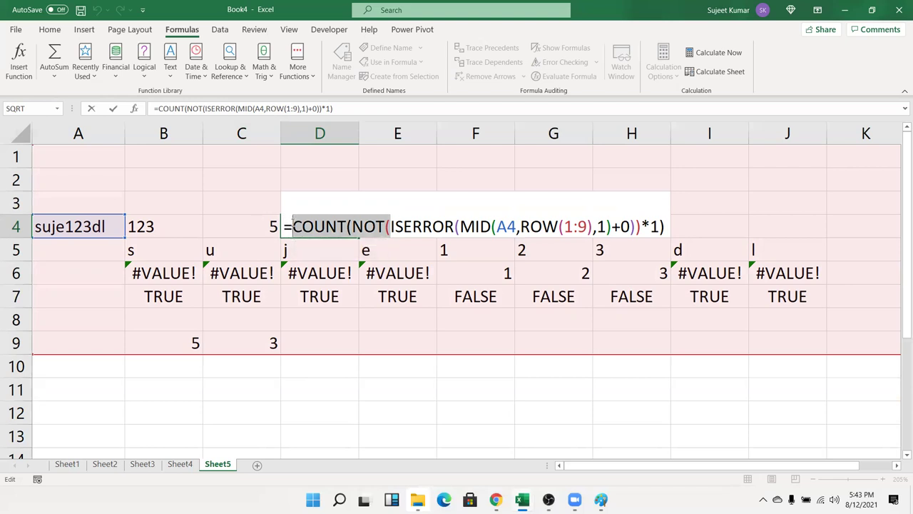
key("BackSpace")
type("sum")
key("Tab")
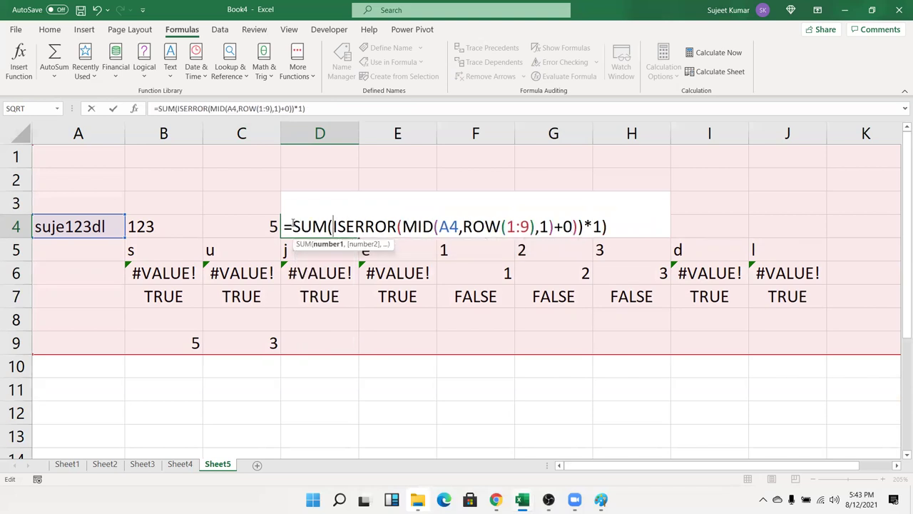
type("if")
key("Tab")
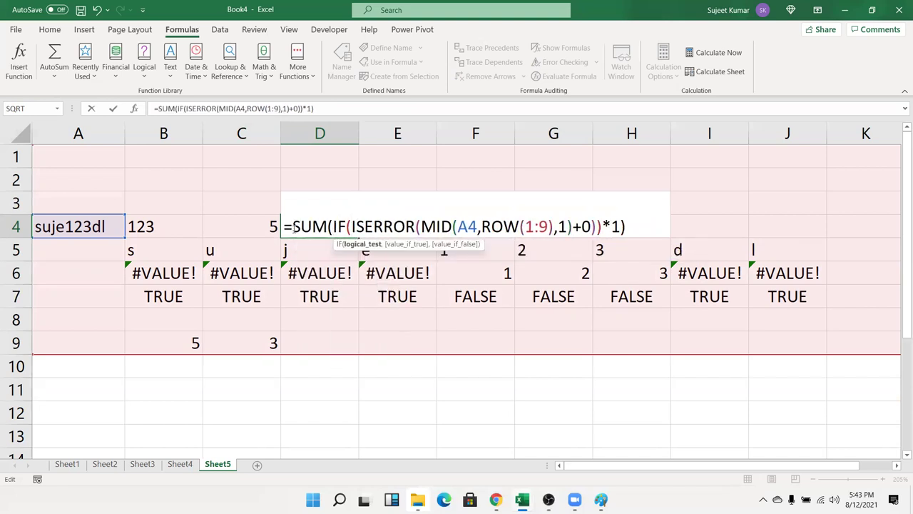
left_click(619, 227)
key("BackSpace")
key("BackSpace")
key("BackSpace")
type(",")
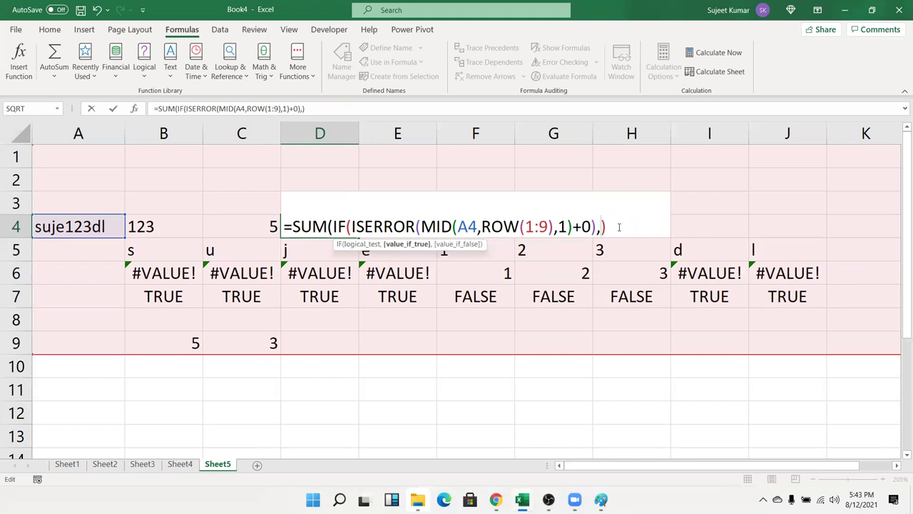
type("0")
type(",1")
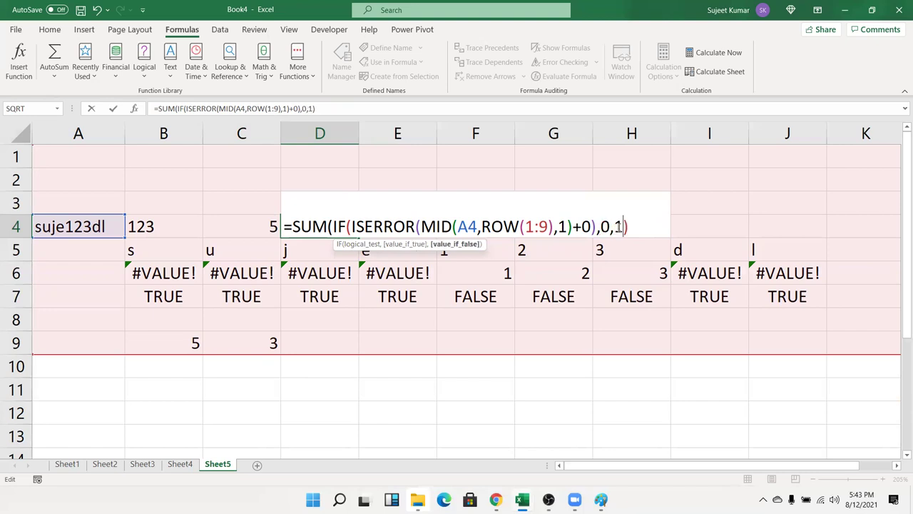
key("Return")
key("Return")
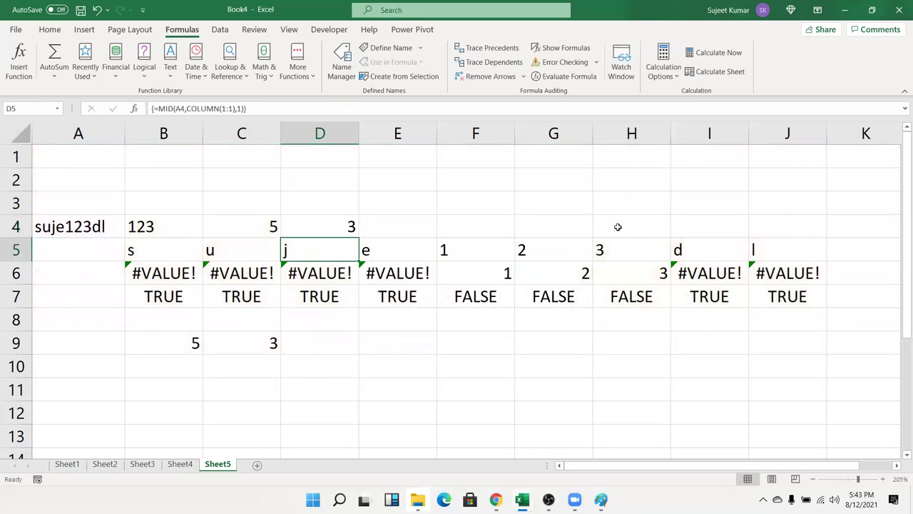
key("Up")
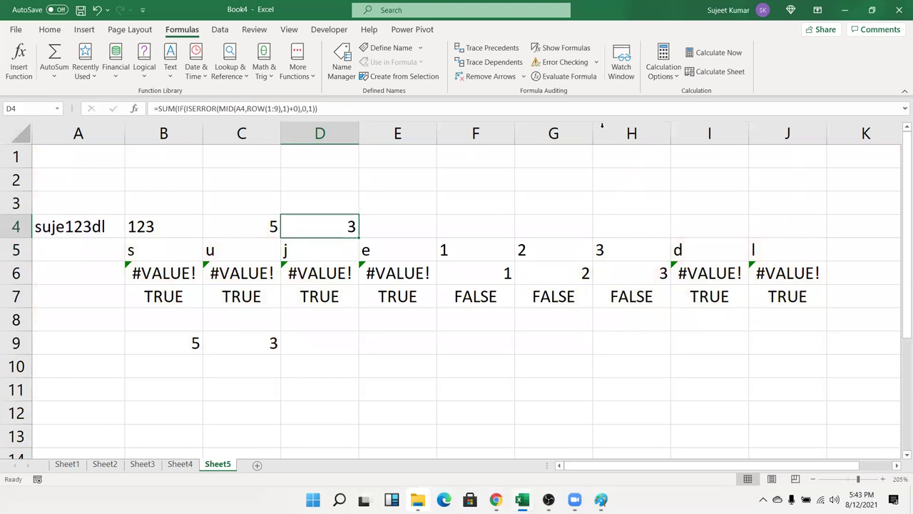
left_click(564, 76)
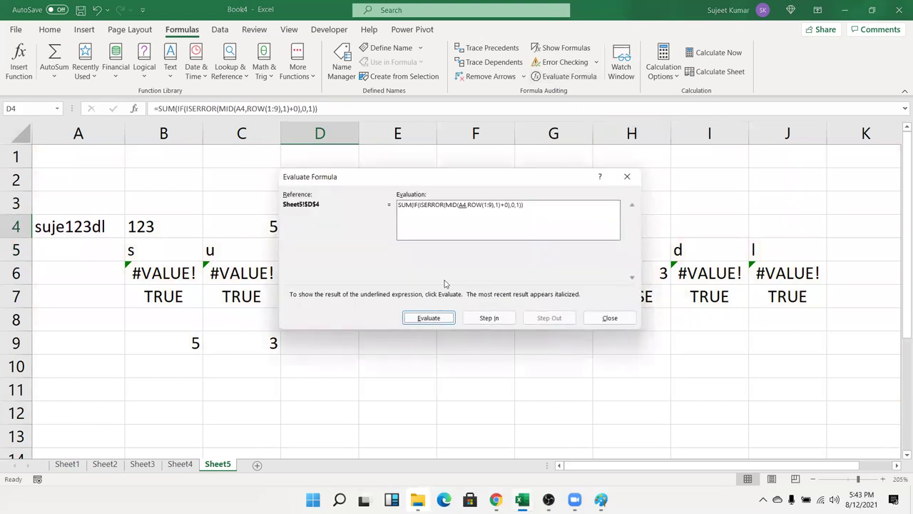
left_click_drag(471, 178, 525, 241)
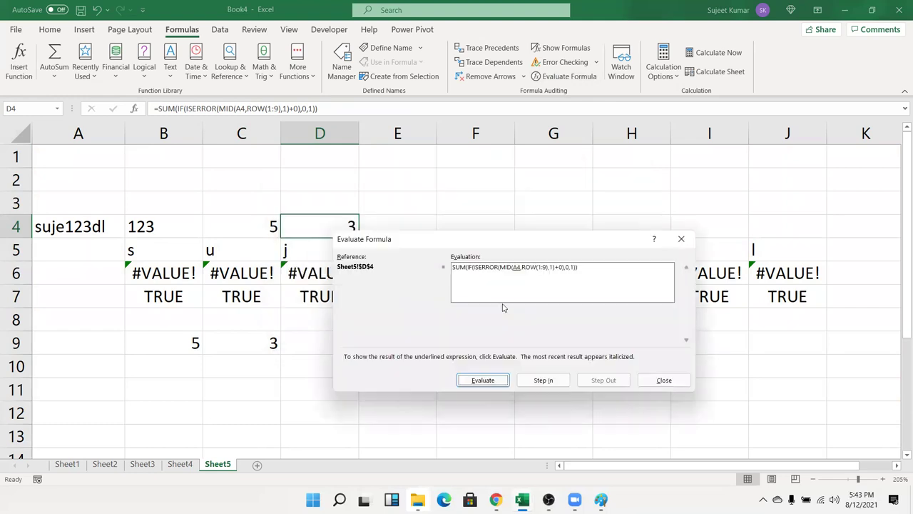
left_click(483, 380)
left_click(484, 380)
left_click(485, 380)
left_click(486, 382)
left_click(485, 380)
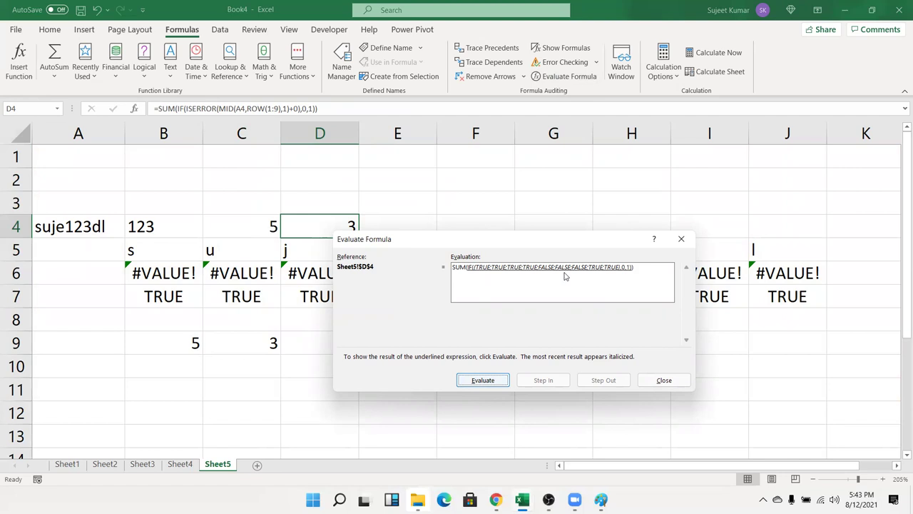
left_click(494, 380)
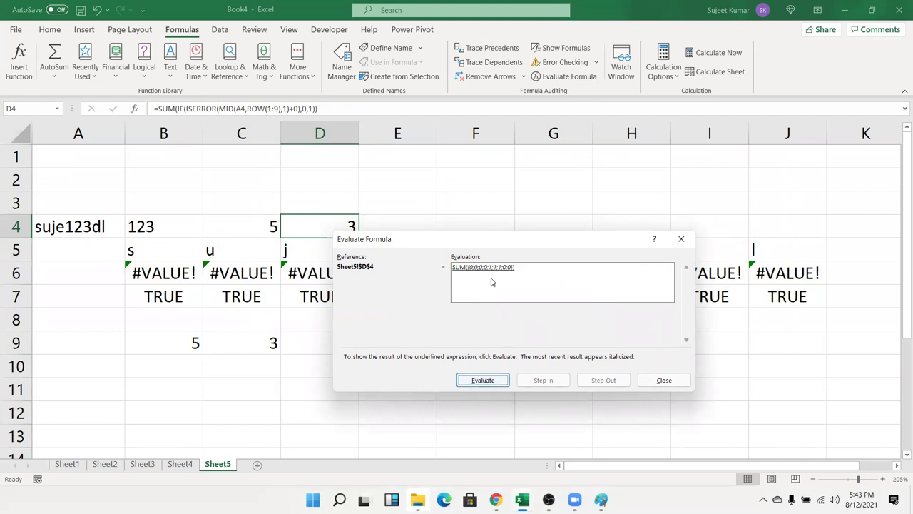
left_click(488, 380)
left_click(681, 239)
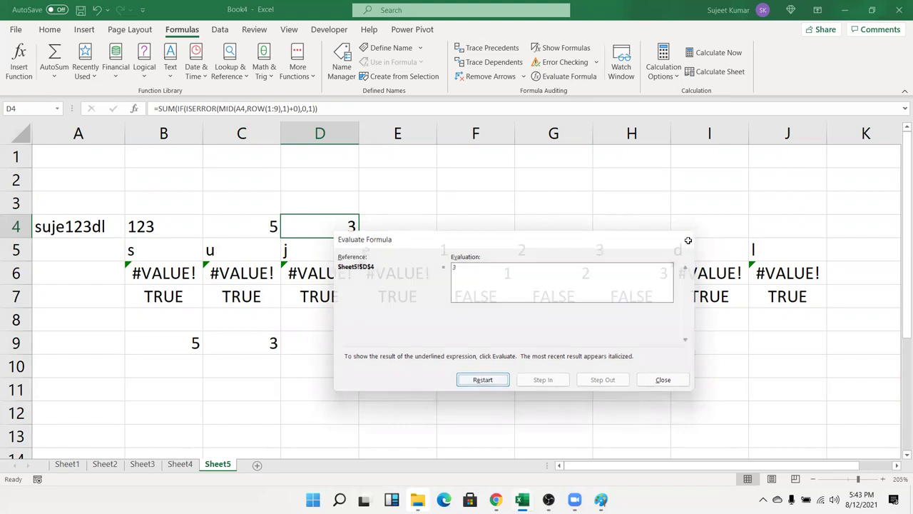
- Review the formulas in C4, C9 (COUNTIF) and B4 (MID) without changing them
left_click(269, 227)
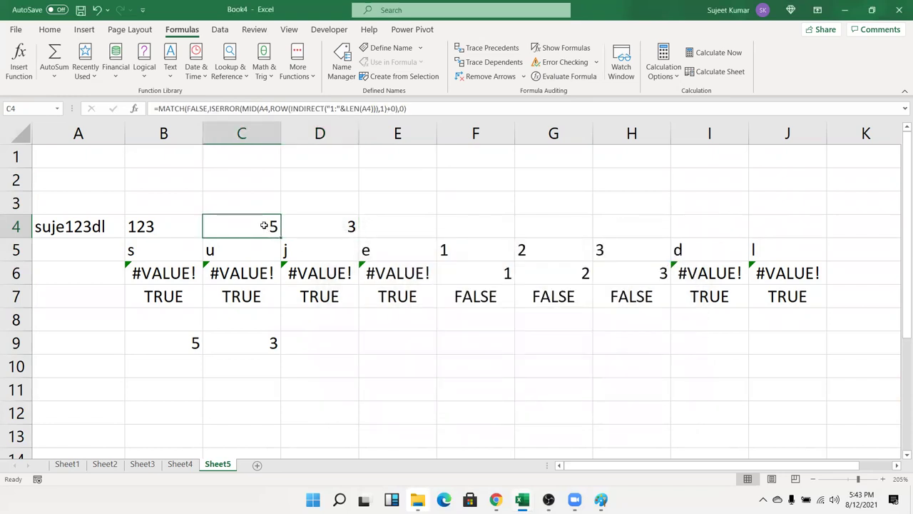
left_click(256, 349)
double_click(257, 347)
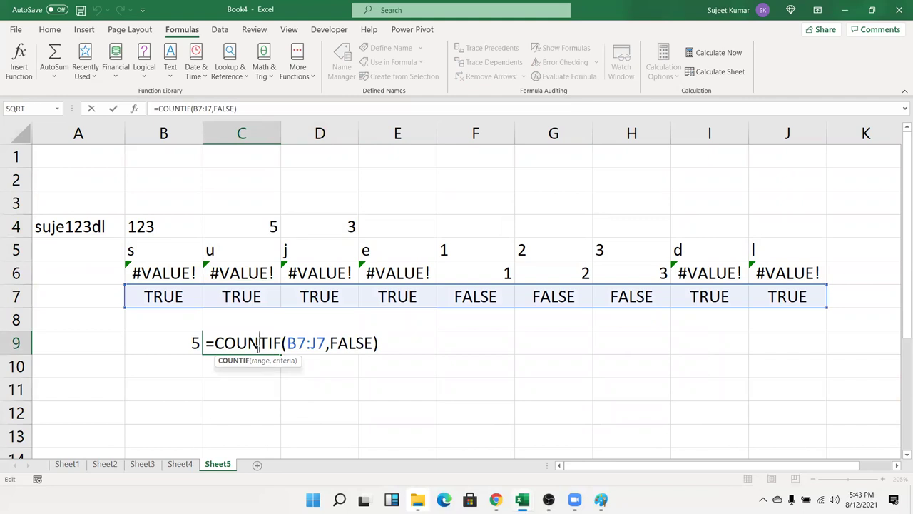
key("Return")
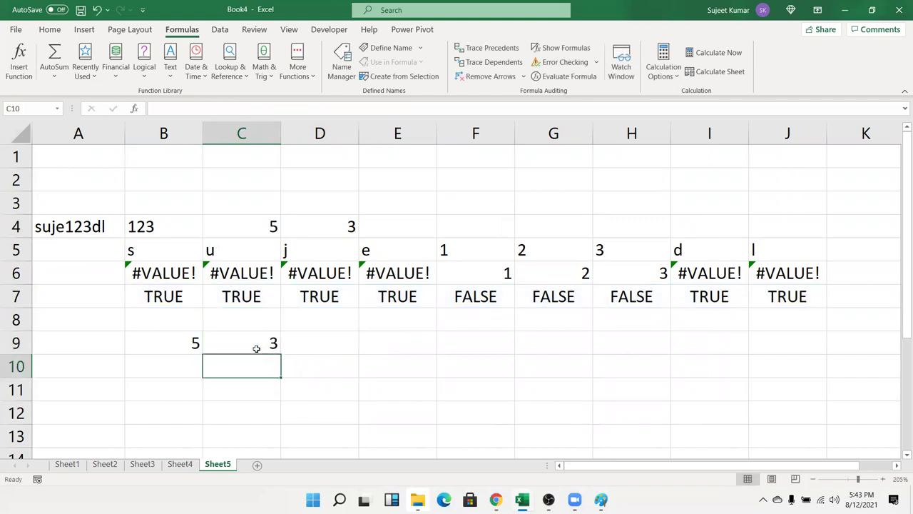
left_click(264, 326)
left_click(260, 345)
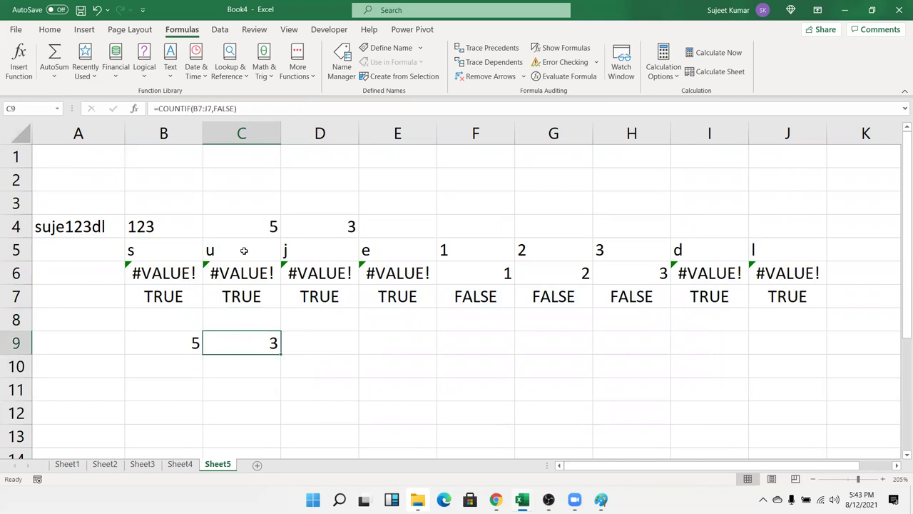
left_click(139, 229)
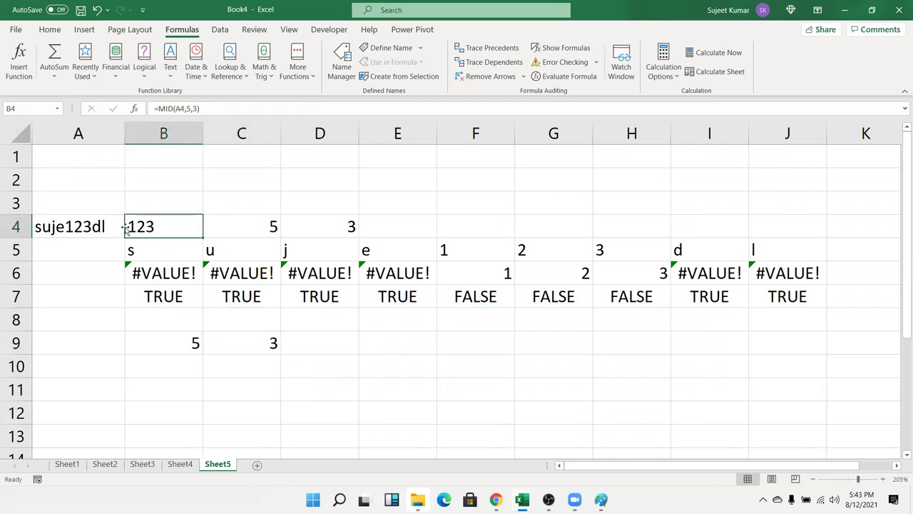
- Copy C4's MATCH expression into B4's MID formula in place of the start position 5
left_click(232, 228)
double_click(228, 227)
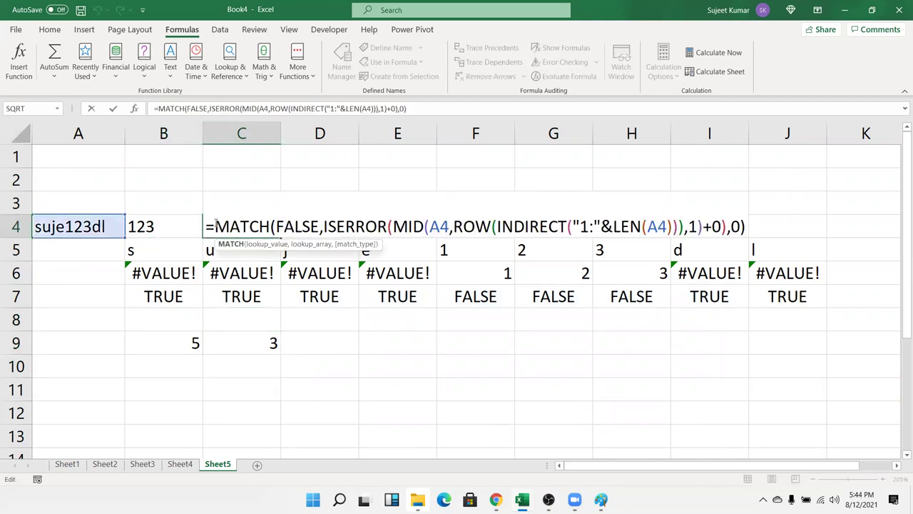
left_click_drag(214, 227, 877, 235)
key("ctrl+c")
key("Escape")
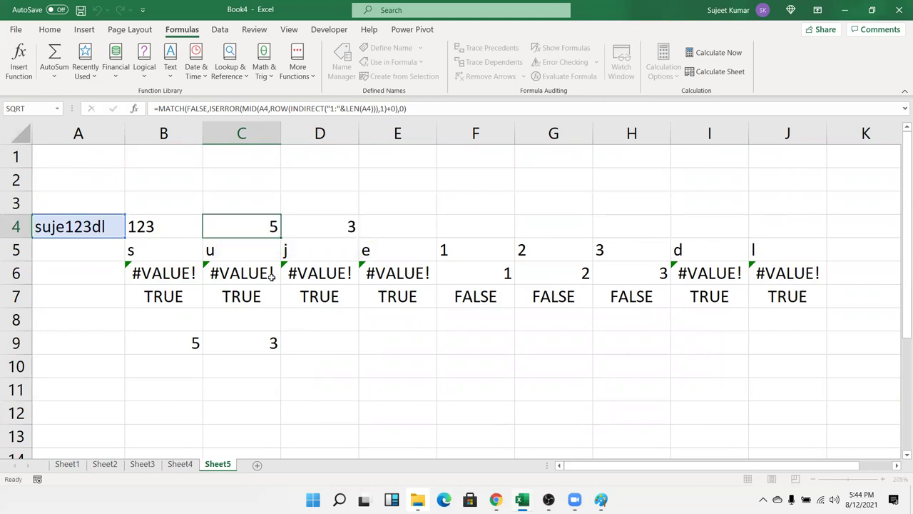
left_click(171, 227)
double_click(189, 227)
double_click(201, 227)
key("ctrl+v")
key("Return")
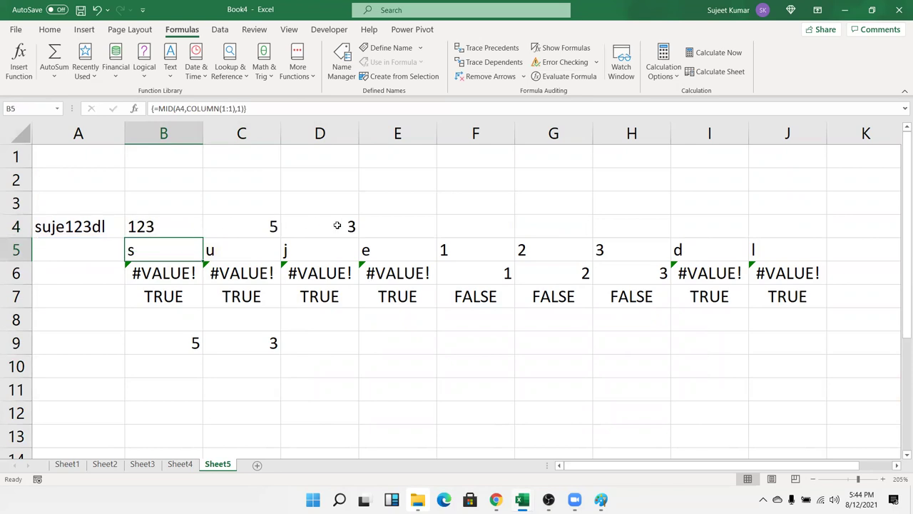
- Copy D4's SUM(IF(...)) expression into B4's formula in place of the length 3
double_click(345, 226)
left_click_drag(295, 222, 771, 225)
key("ctrl+c")
key("Escape")
left_click(149, 222)
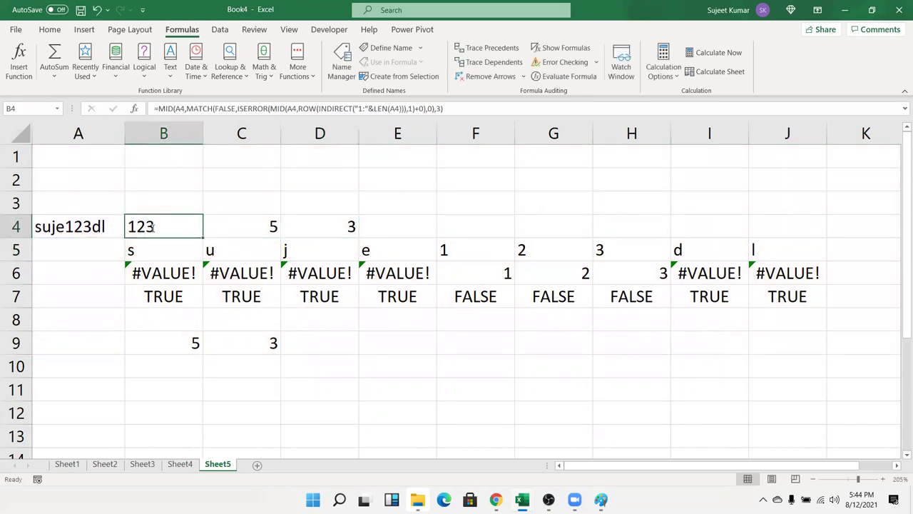
double_click(150, 223)
double_click(737, 226)
key("ctrl+v")
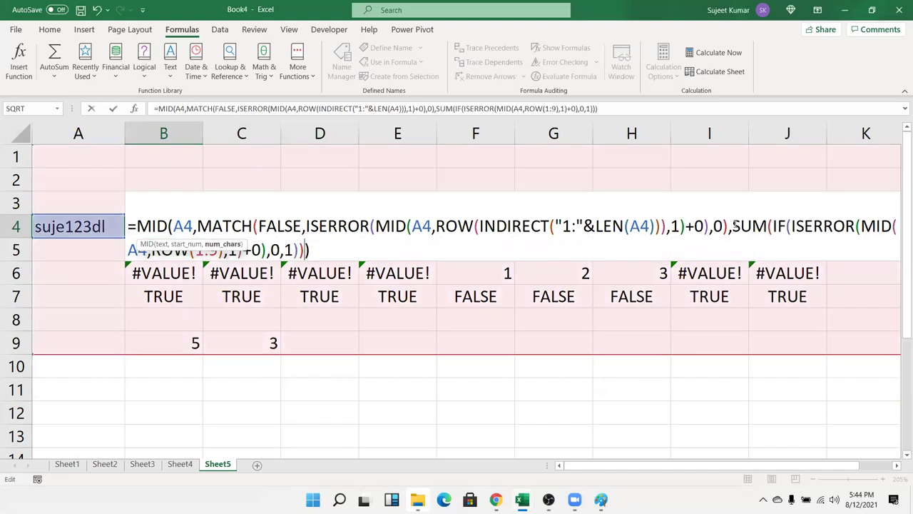
key("Return")
- Add a new empty worksheet, Sheet6, to the workbook
key("Up")
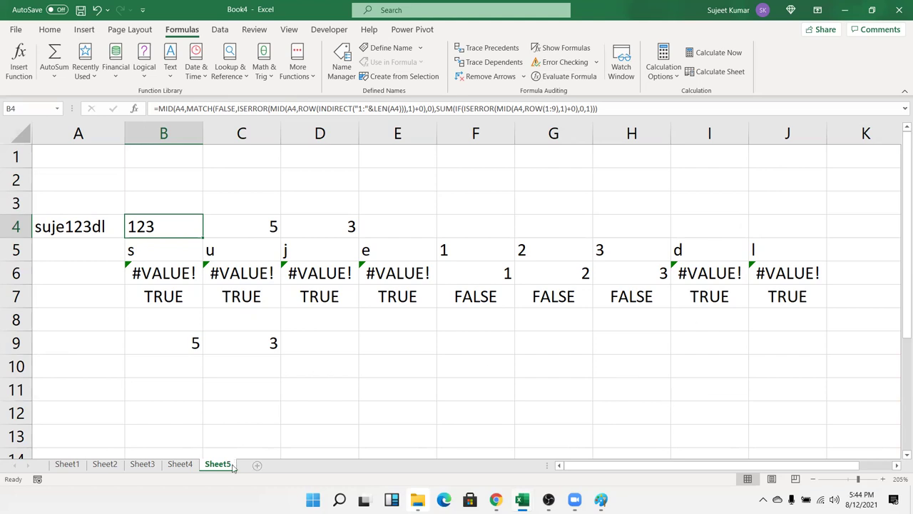
left_click(256, 465)
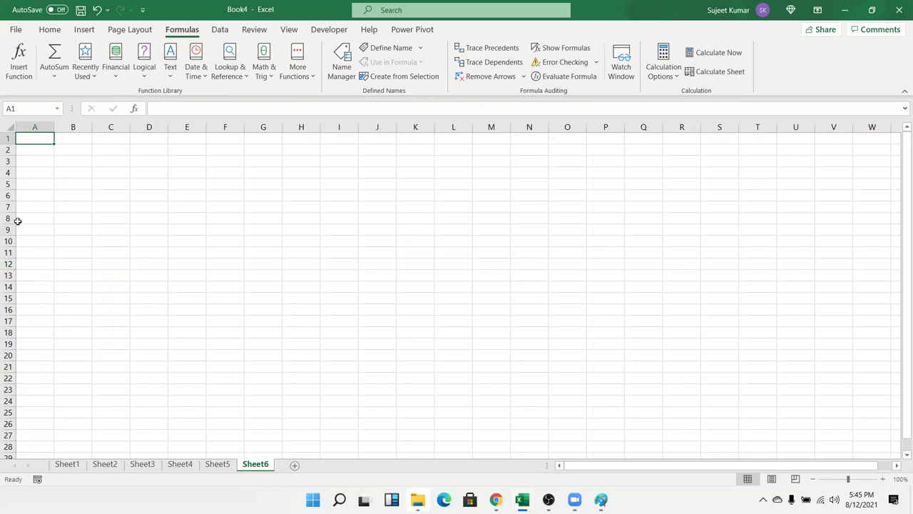
- Enlarge row 1 and column A, then enter 'Amt bill Dr in you account' in A1
left_click_drag(7, 143, 4, 223)
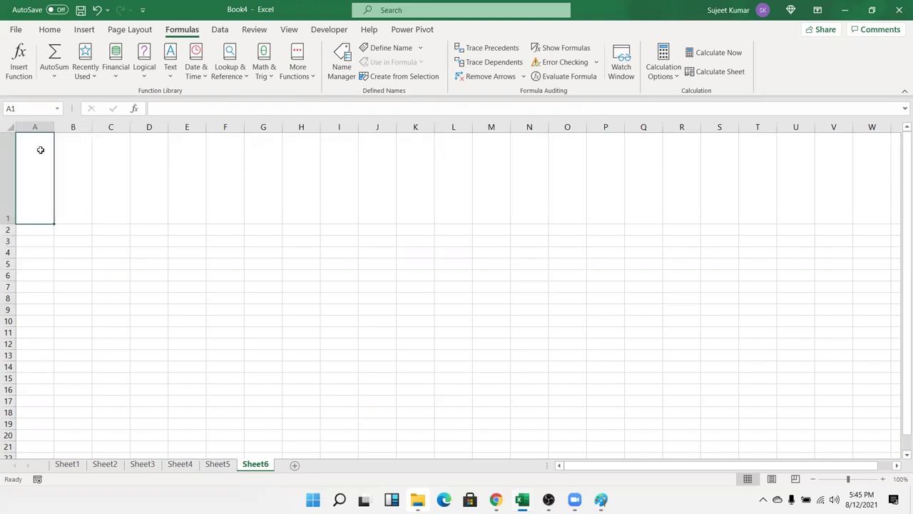
mouse_move(53, 128)
left_mouse_down()
mouse_move(140, 148)
mouse_move(307, 151)
left_mouse_up()
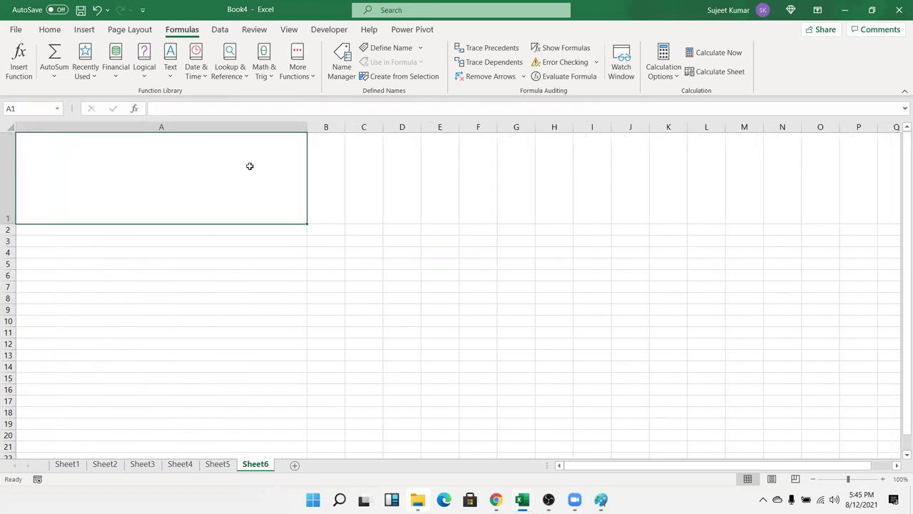
double_click(234, 158)
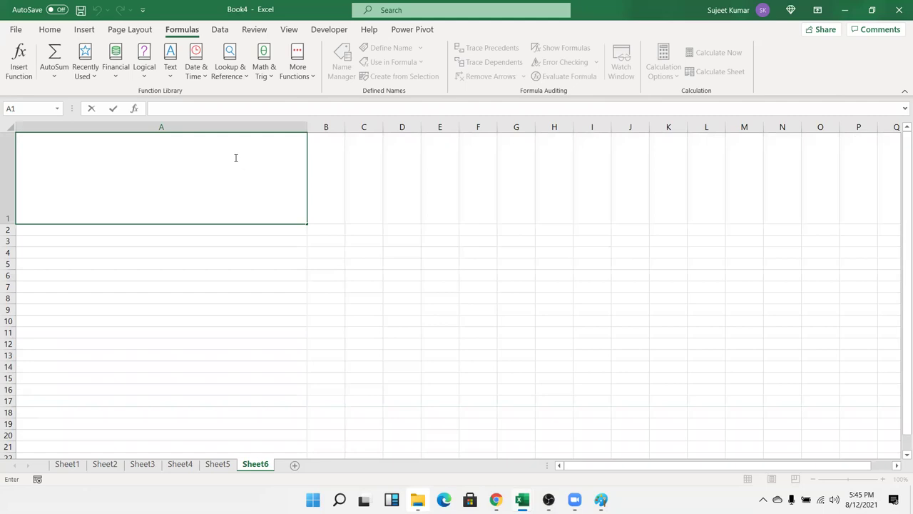
type("Amt")
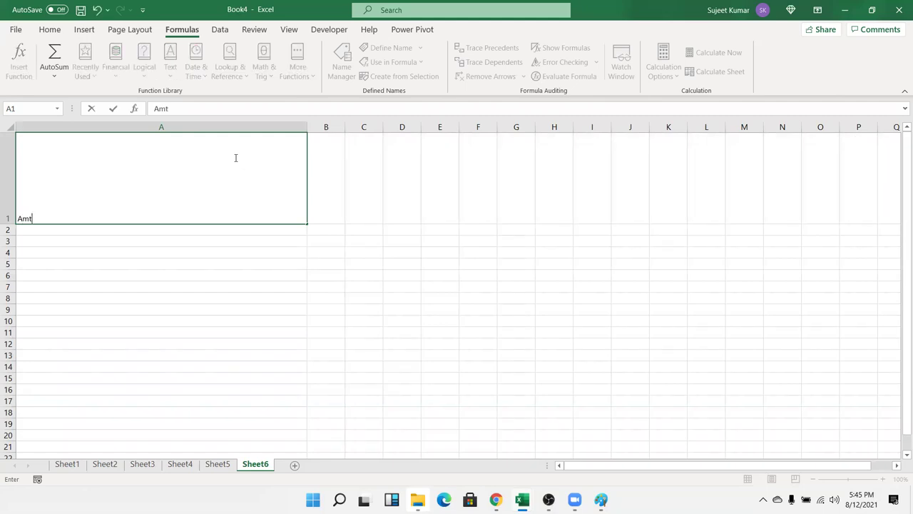
type(" bill De")
key("BackSpace")
type("r in ")
type("you account")
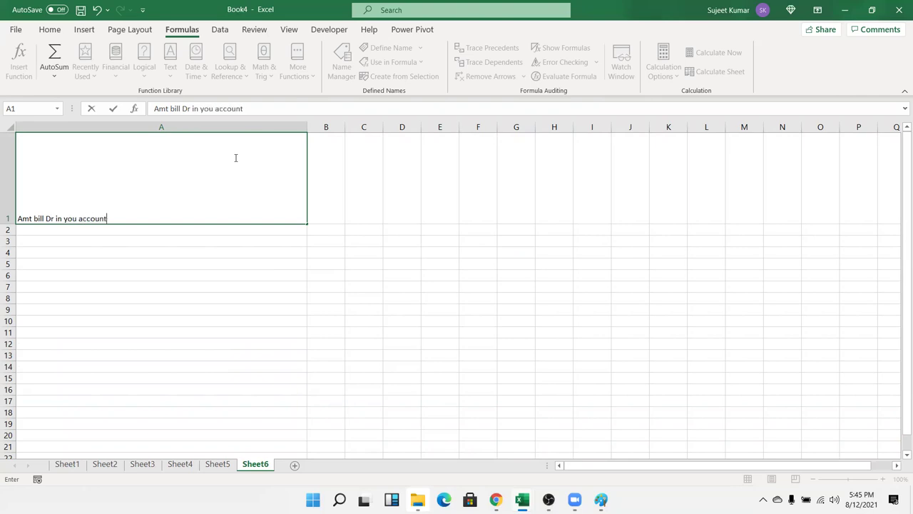
key("Return")
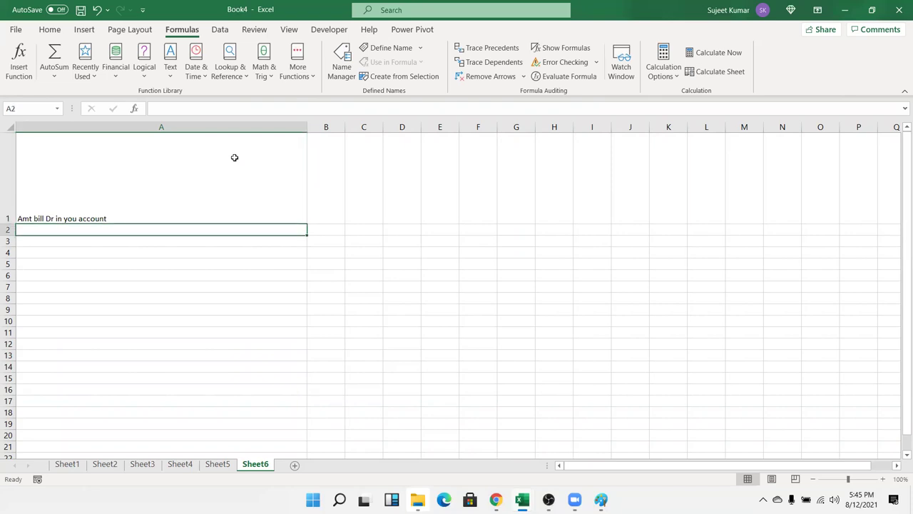
- Heighten rows 2 and 3 and enter 'Billing Amount in cr in account' in A2
left_click_drag(10, 235, 10, 278)
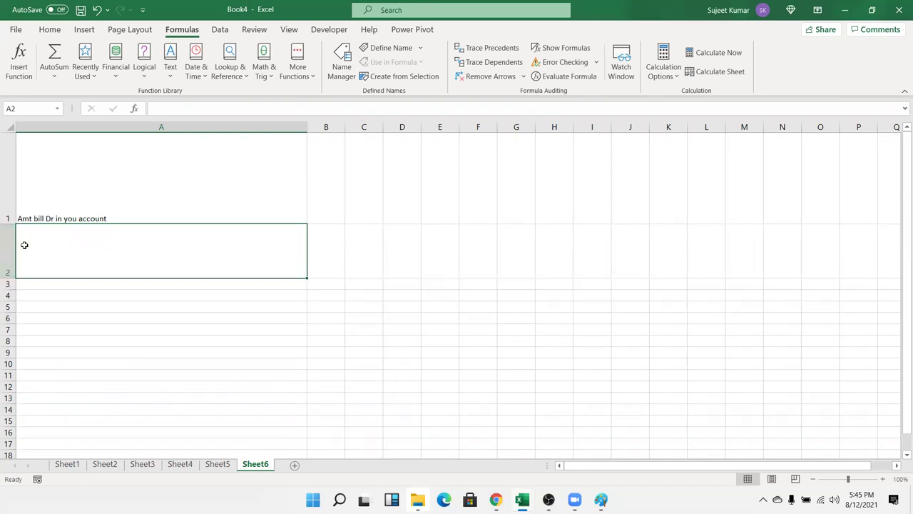
type("Billing ")
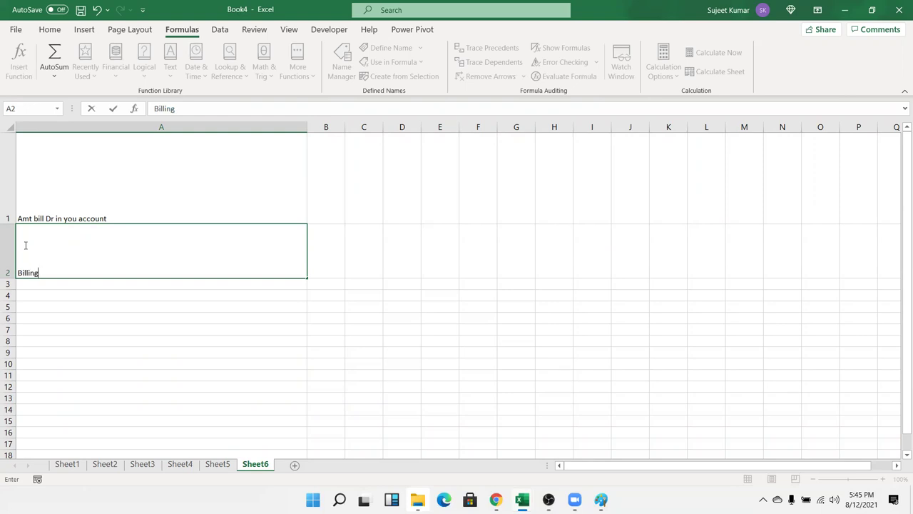
type("Amount in cr in accoun")
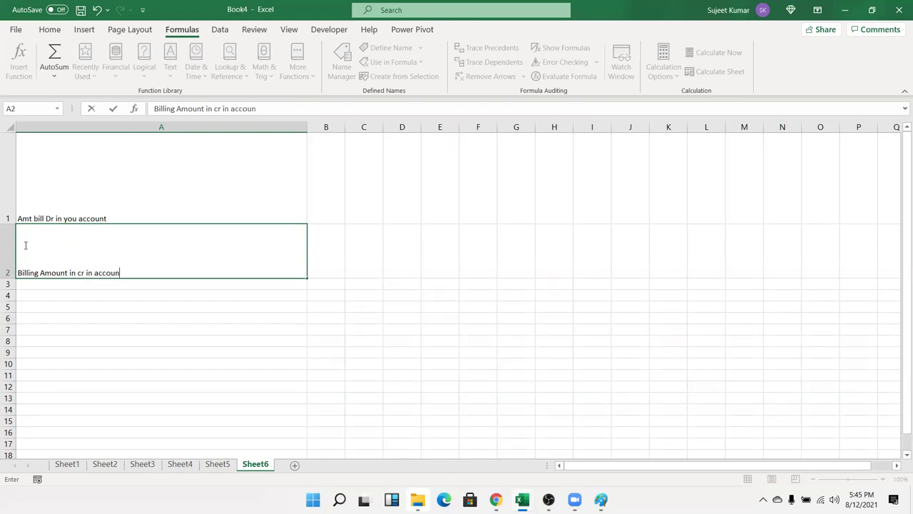
type("t")
key("Return")
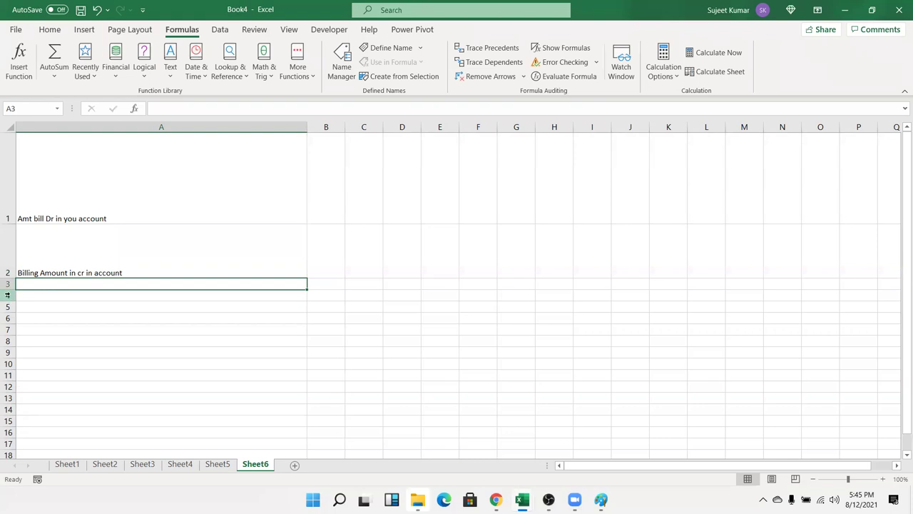
left_click_drag(5, 289, 6, 318)
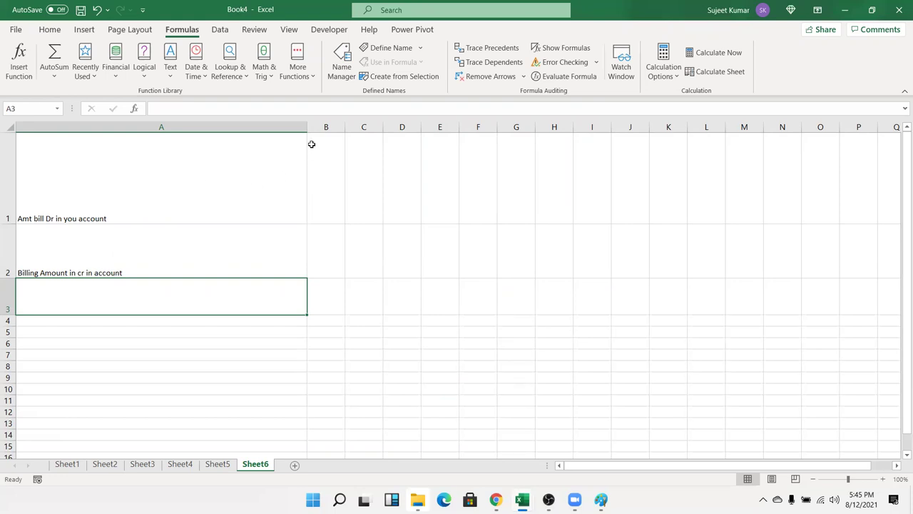
- Widen column B to roughly triple width and move among cells A1–A3
left_click_drag(345, 129, 438, 133)
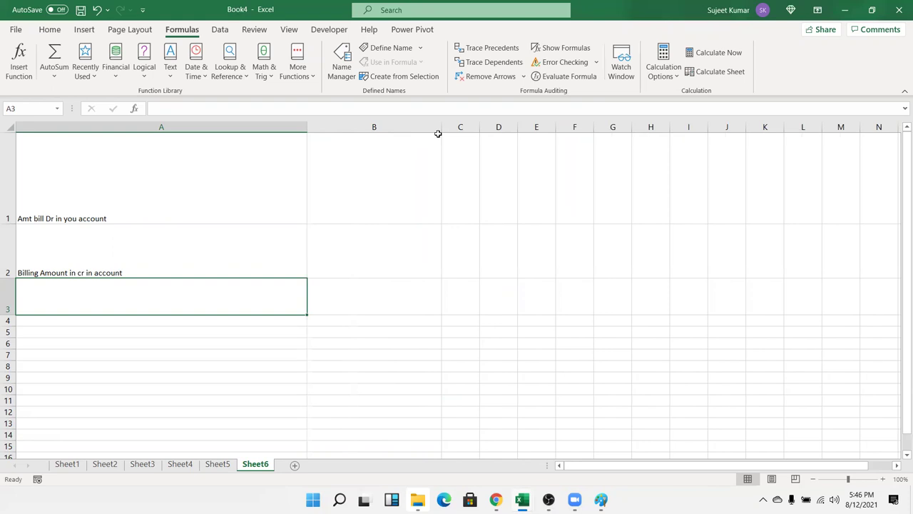
left_click(164, 261)
left_click(142, 296)
key("Up")
key("Up")
key("Down")
key("Down")
key("Up")
key("Up")
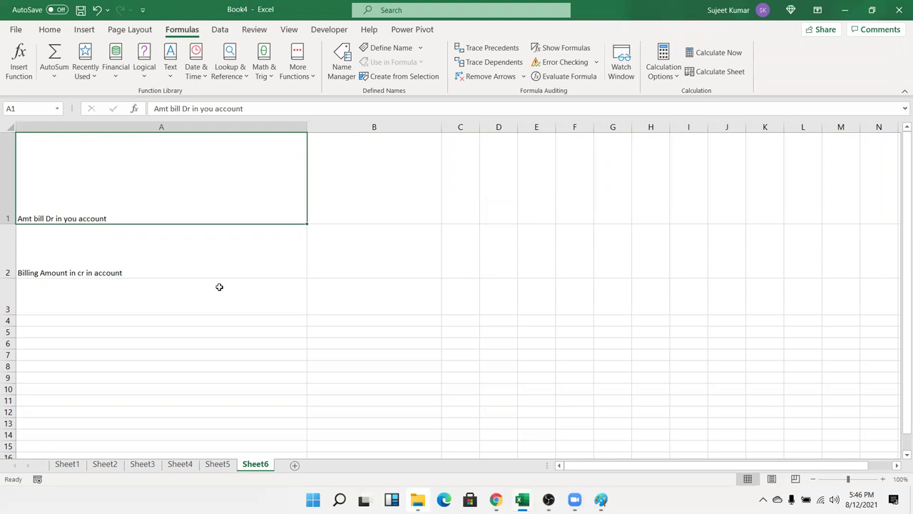
key("Down")
key("Down")
key("Up")
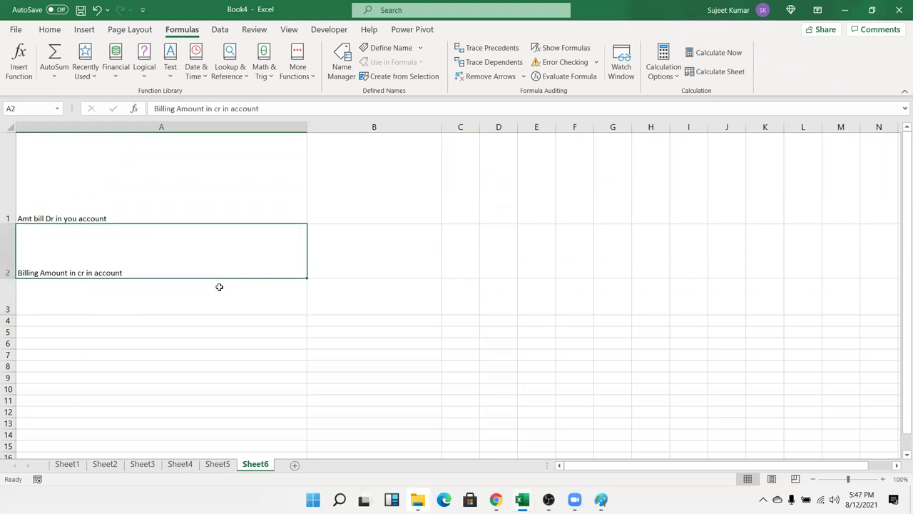
key("Down")
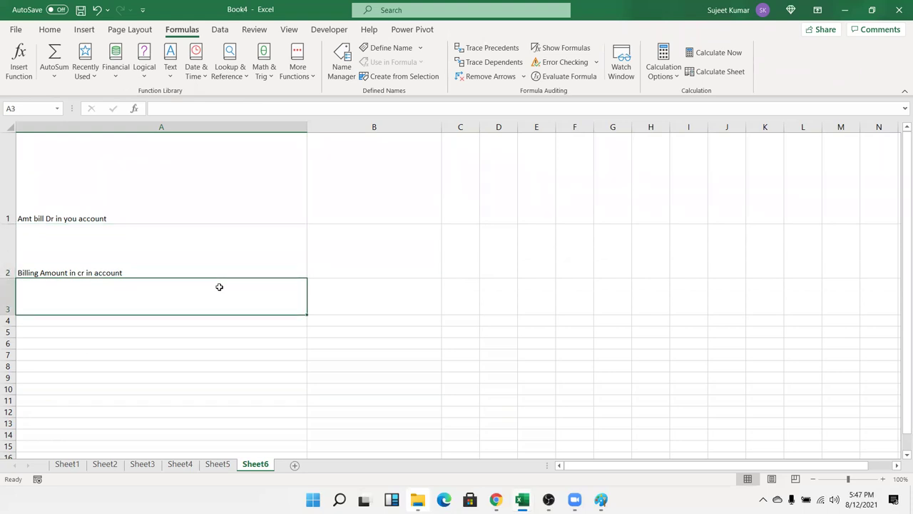
- Enter 'Rs 1000 cr in you bank' in A3
type("Cr")
key("BackSpace")
key("BackSpace")
type("Rs 1000 cr in you ")
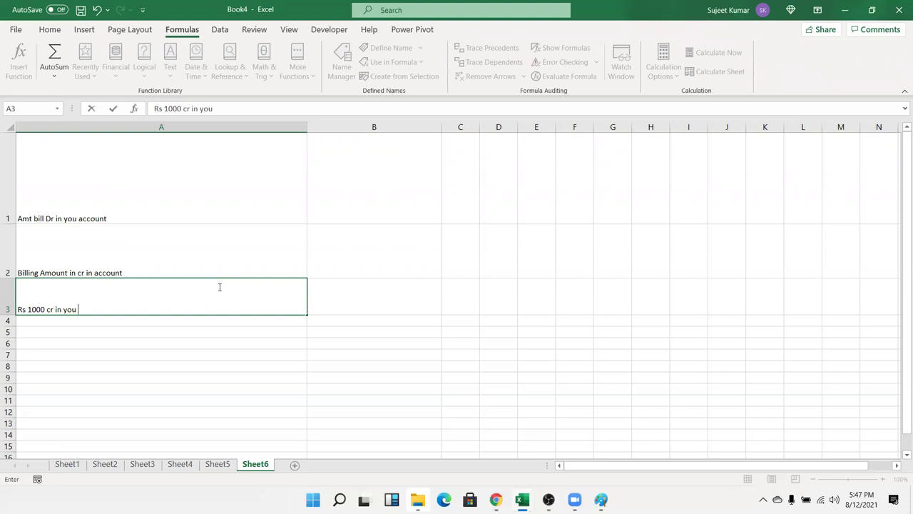
type("bank")
key("Return")
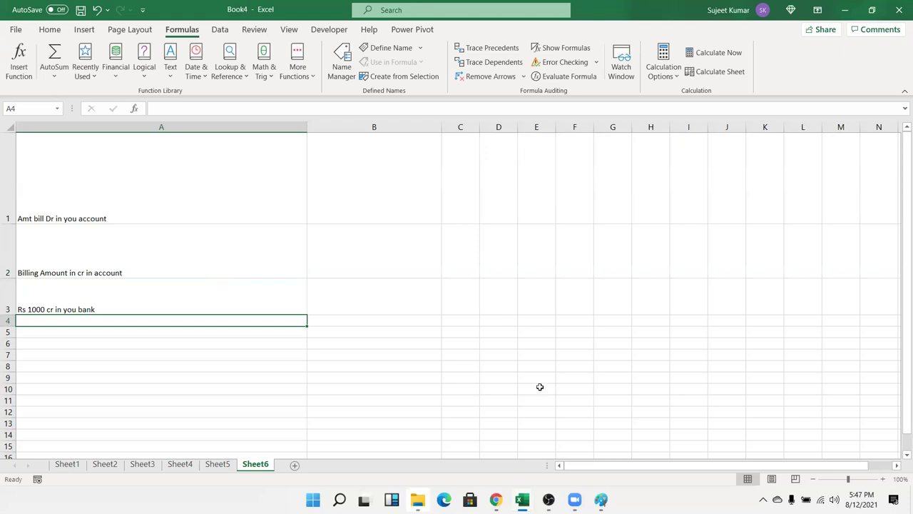
- List the keywords Cr, Dr, Amt, Amount and Rs down D6:D10
left_click(483, 343)
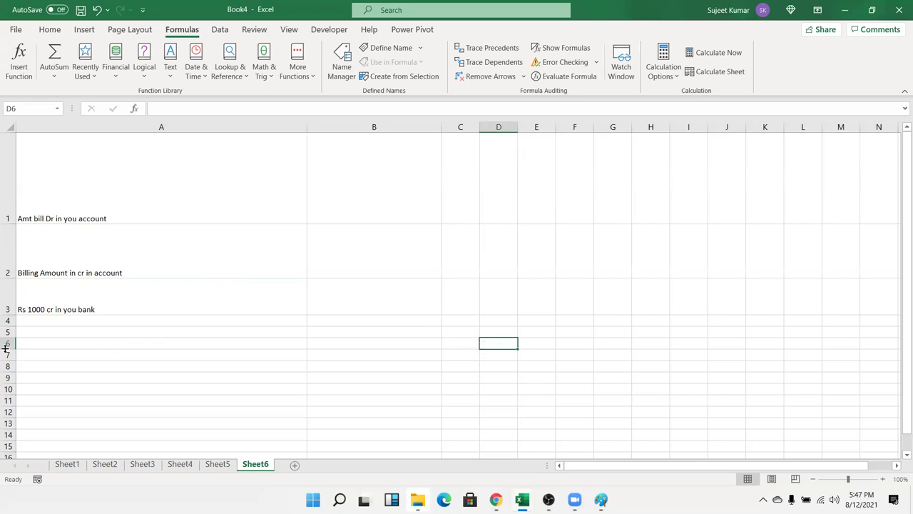
left_click_drag(6, 348, 6, 359)
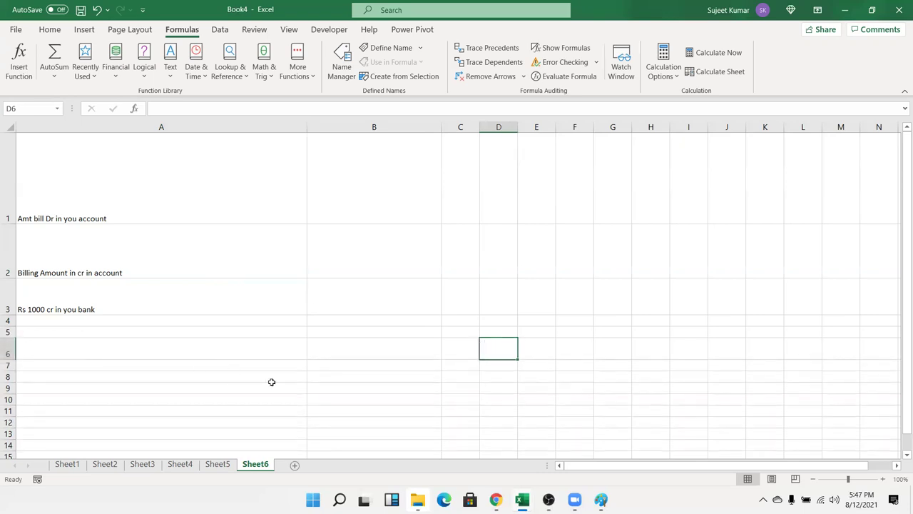
type("Cr")
key("Return")
type("Dr")
key("Return")
type("Amt")
key("Return")
type("Amount")
key("Return")
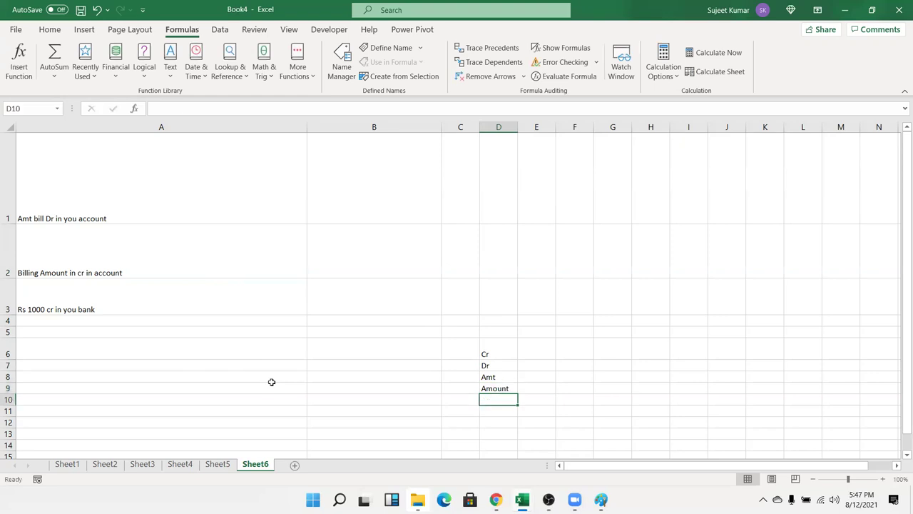
type("Rs")
key("Return")
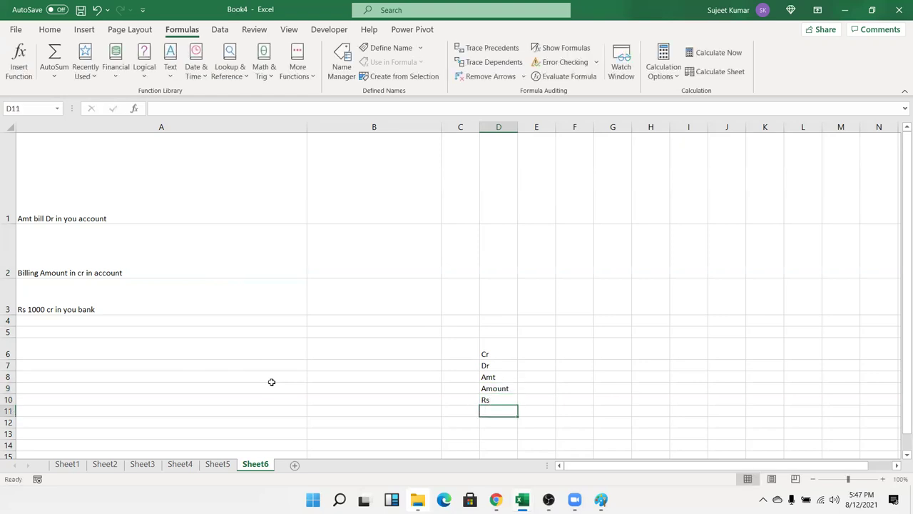
key("Up")
key("shift+Up")
key("shift+Up")
key("shift+Up")
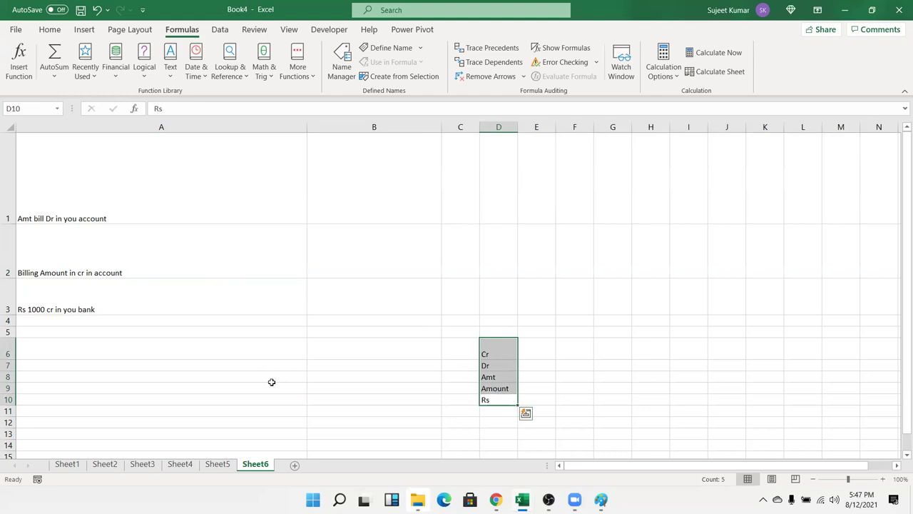
- Enter a trial FIND formula in B1 searching A1 for a keyword from D6
left_click(284, 218)
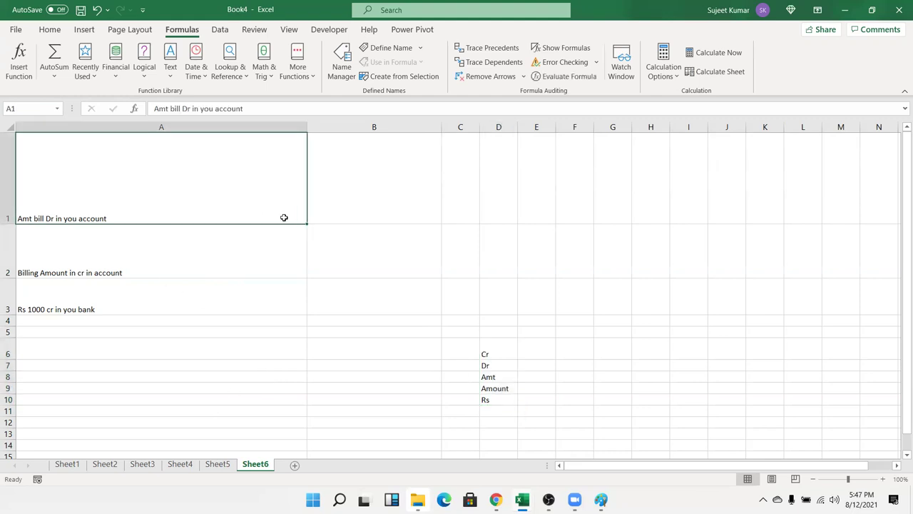
left_click_drag(546, 353, 550, 398)
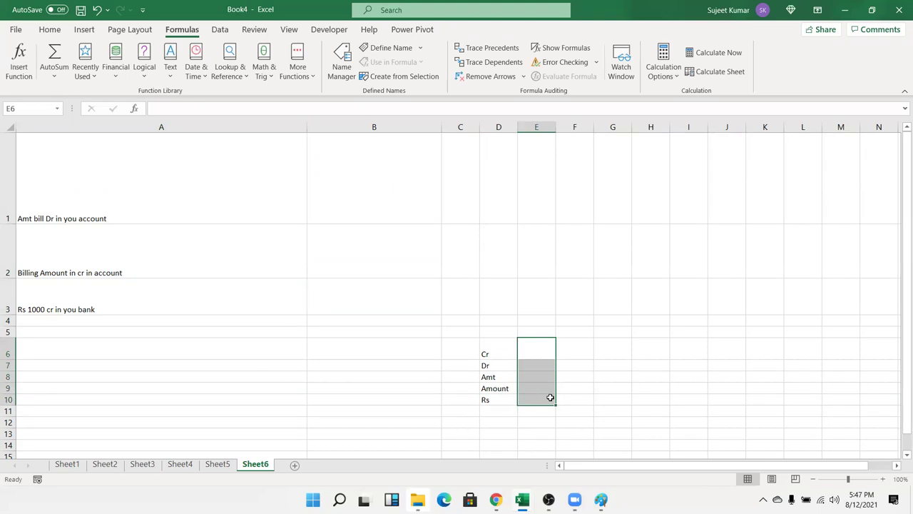
left_click(485, 355)
left_click(333, 209)
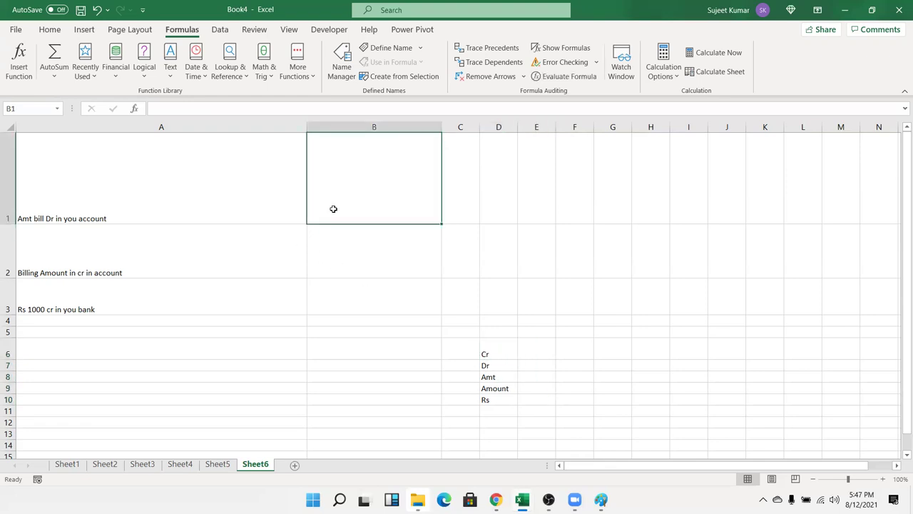
type("=find(")
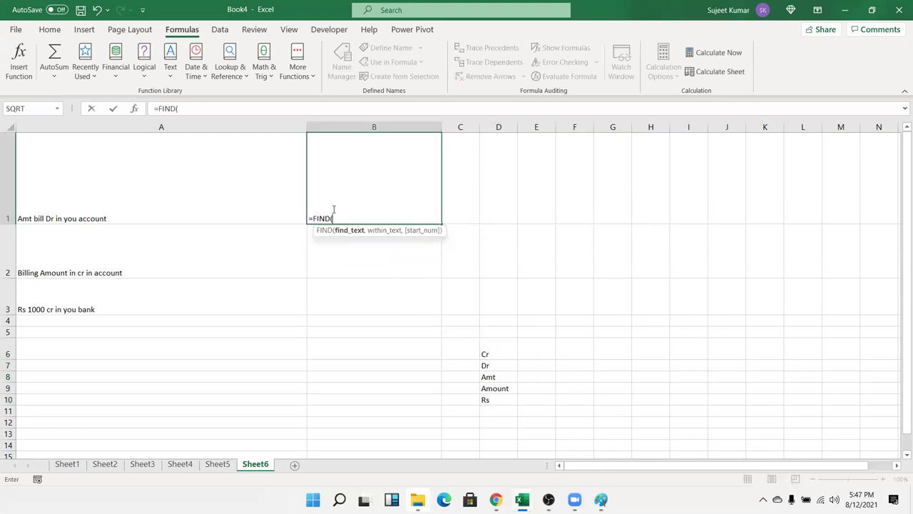
key("Down")
key("Down")
key("Down")
key("Right")
key("Right")
key("Down")
key("Down")
type(",")
key("Left")
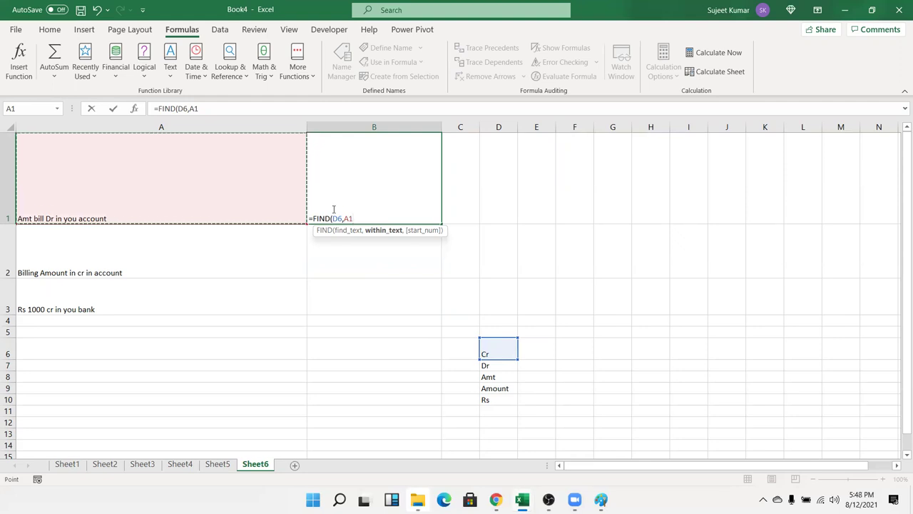
type(",1")
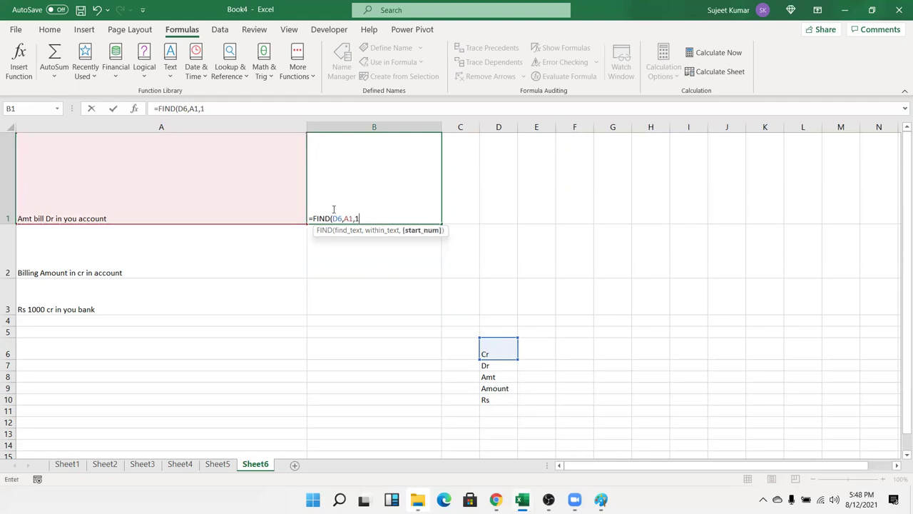
type(")")
key("Return")
left_click(333, 209)
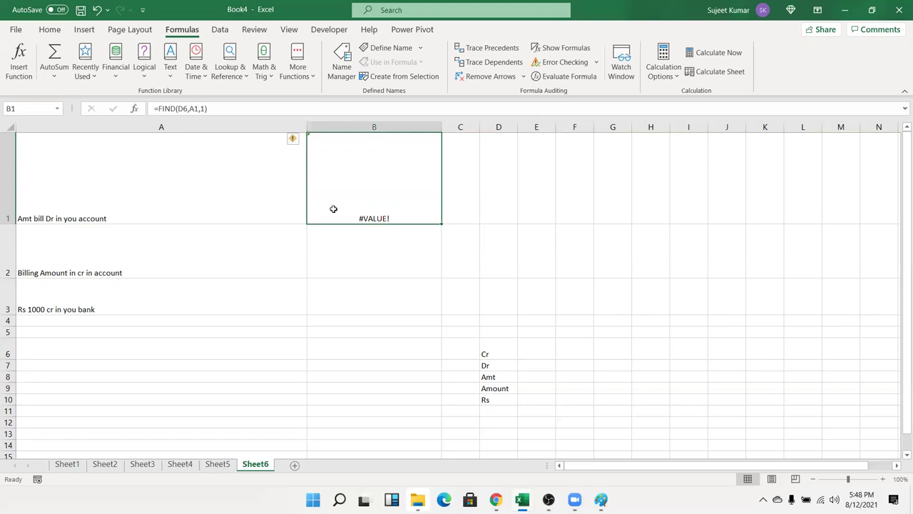
- Replace B1 with =SUM(FIND(D6:D10,A1,1)), which returns #VALUE!
key("Delete")
type("=sum")
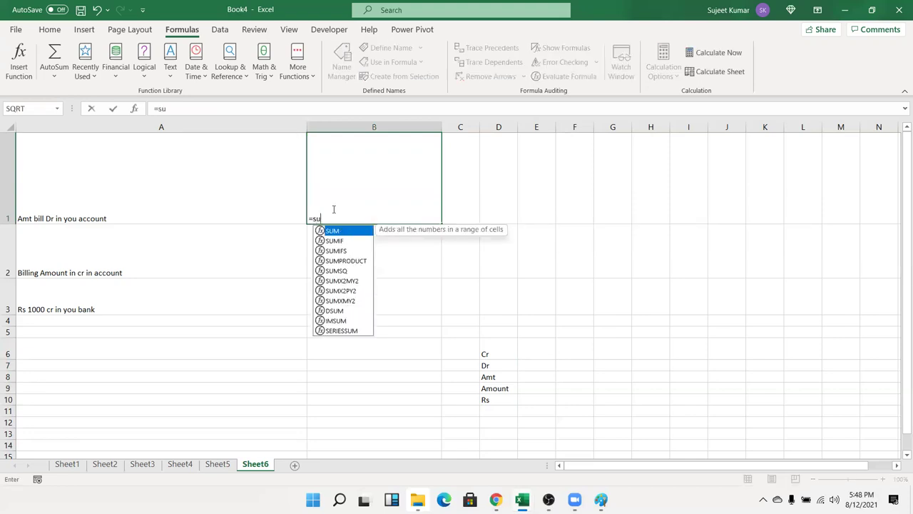
key("Tab")
type("find")
key("Tab")
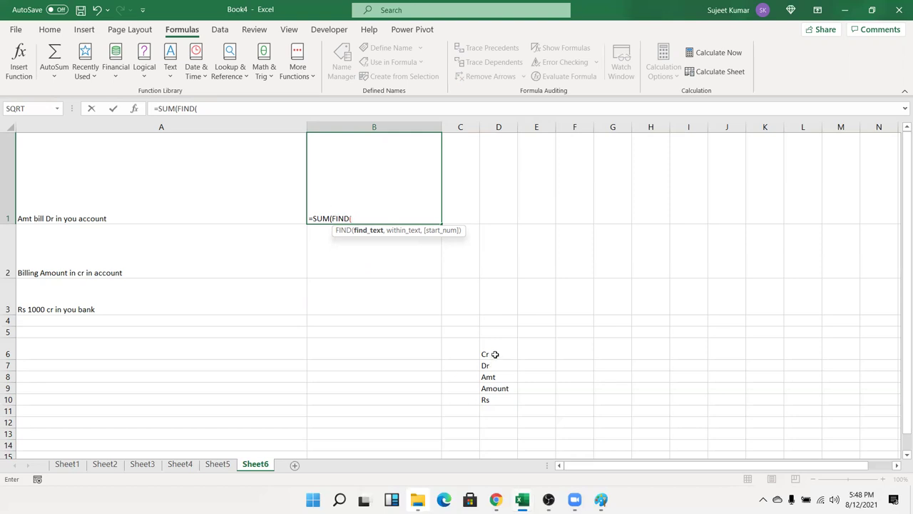
left_click_drag(493, 356, 495, 397)
type(",")
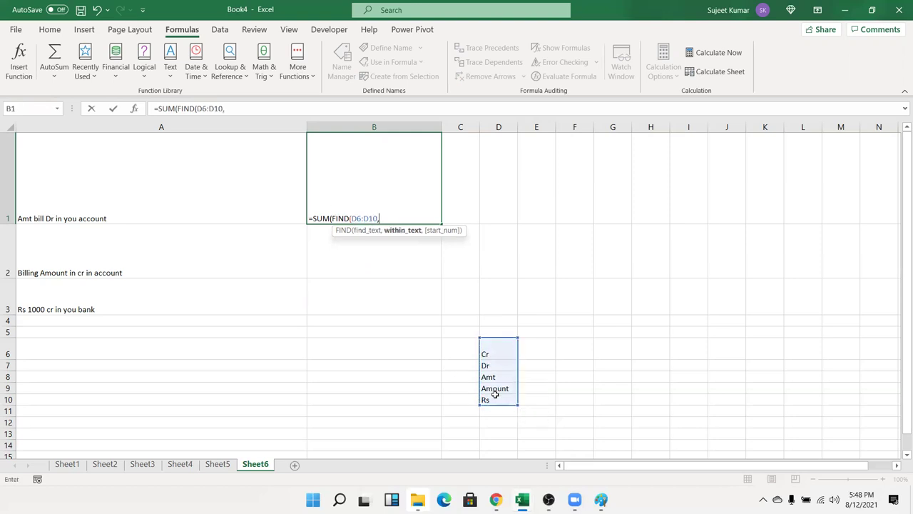
left_click(159, 206)
type(",")
type("1,1)")
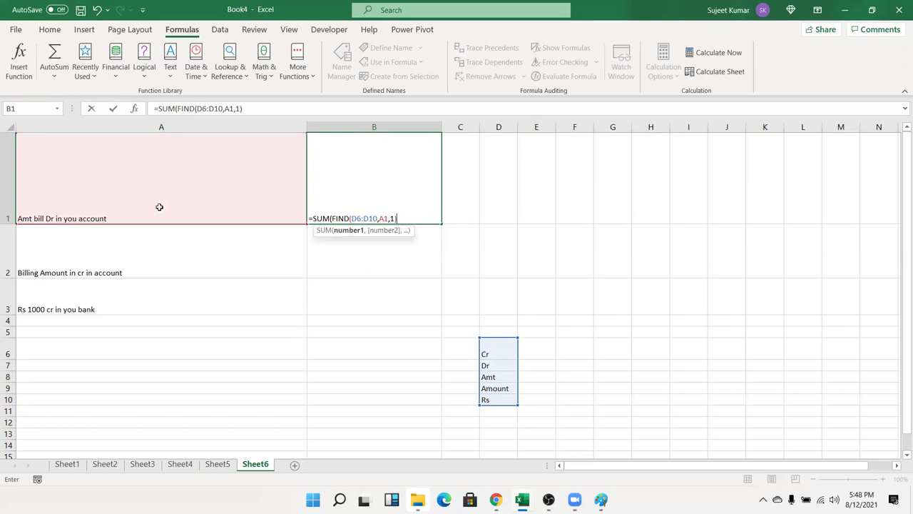
key("Return")
key("Return")
key("Up")
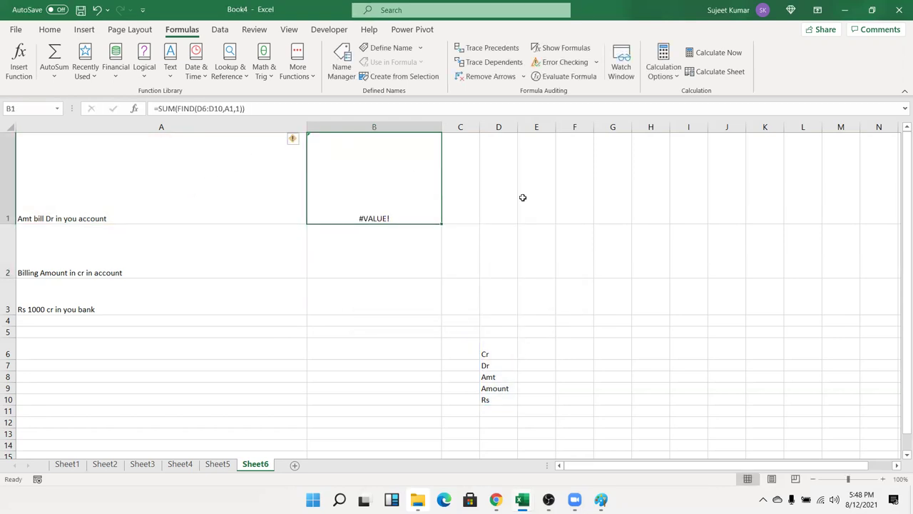
left_click(564, 76)
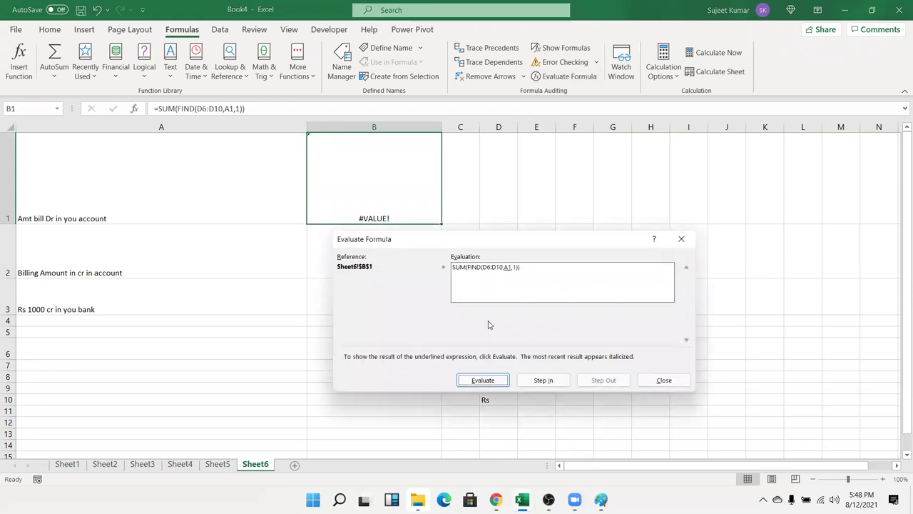
left_click(480, 382)
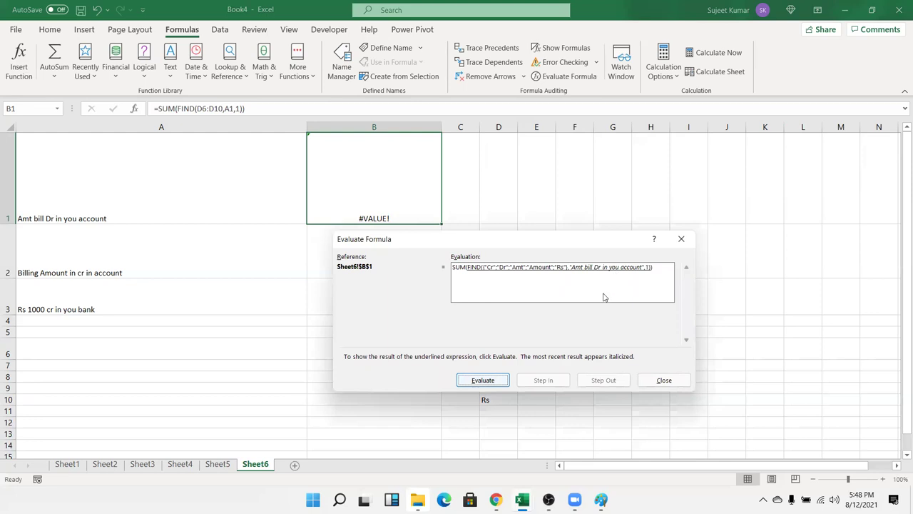
left_click(490, 381)
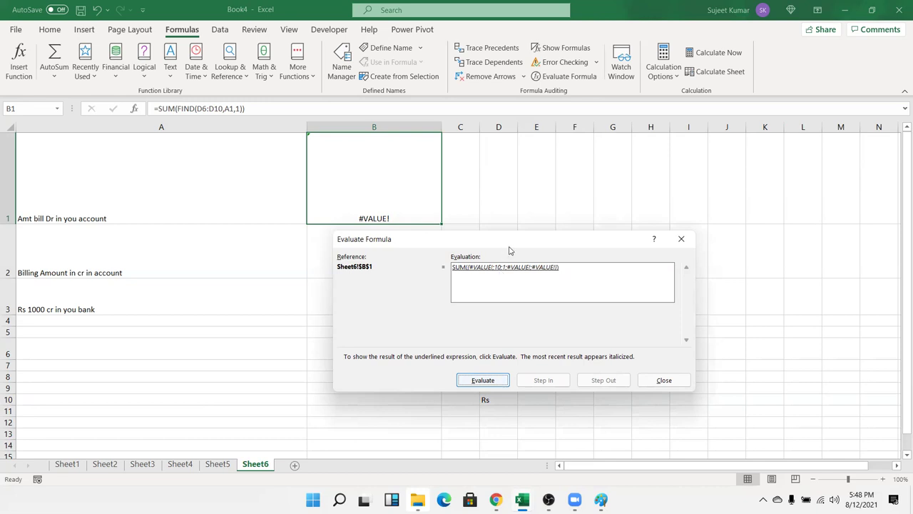
left_click_drag(509, 249, 567, 206)
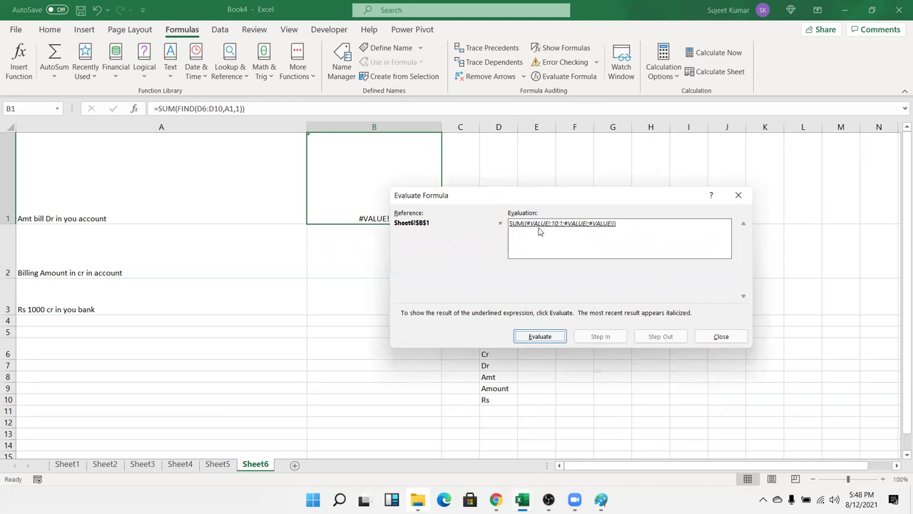
key("Escape")
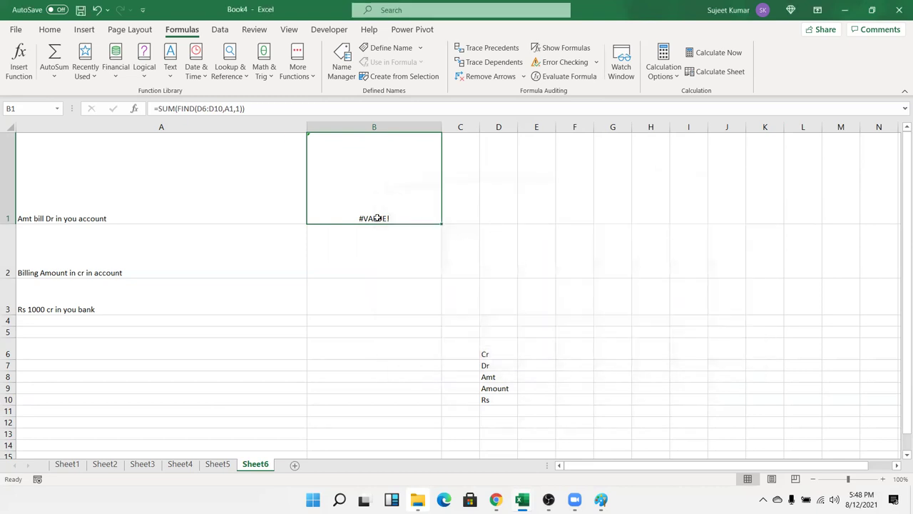
- Replace SUM with AGGREGATE in B1's formula
double_click(378, 219)
double_click(317, 218)
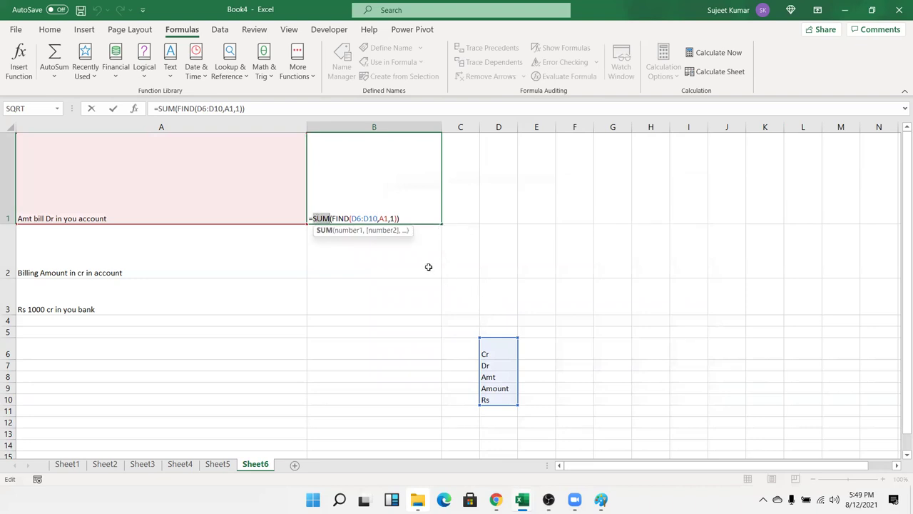
type("AGG")
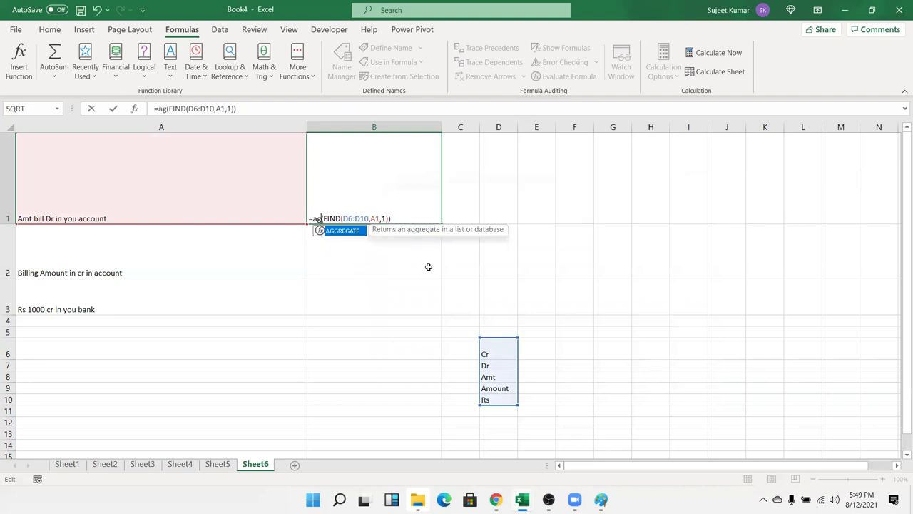
type("REGATE")
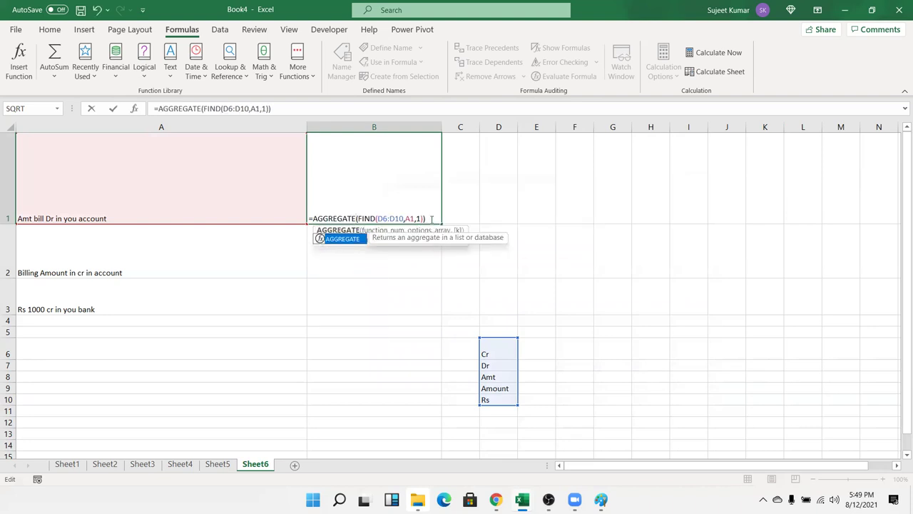
left_click(432, 219)
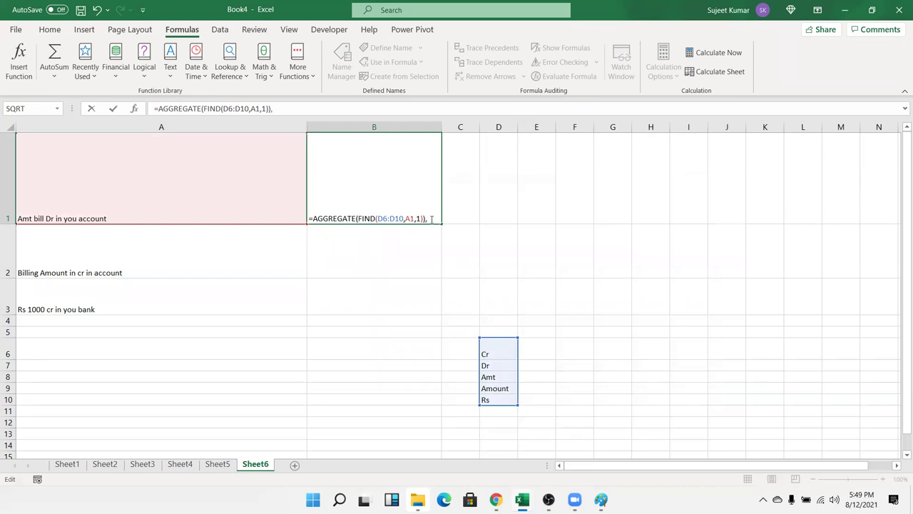
key("BackSpace")
key("BackSpace")
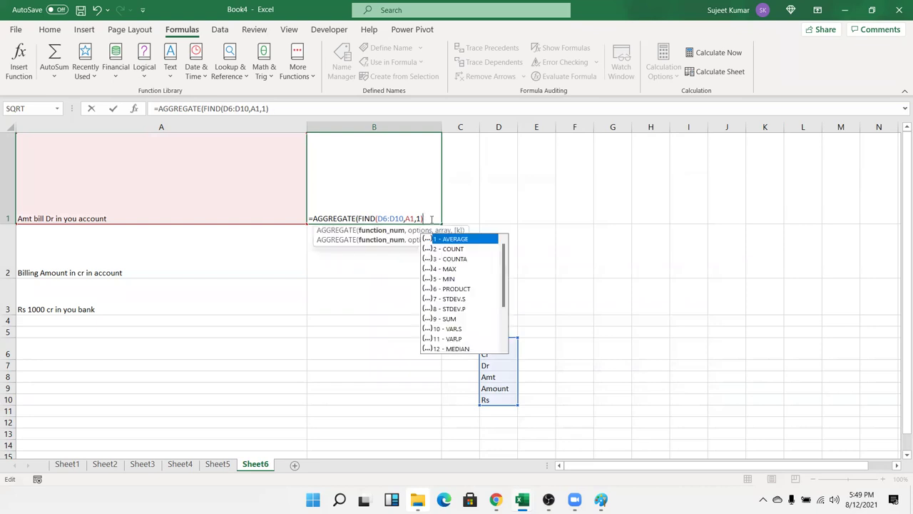
- Fix the brackets so AGGREGATE wraps FIND(D6:D10,A1,1) with arguments 9 and 7, and commit
key("Down")
key("Down")
key("Down")
key("Down")
key("Down")
key("Tab")
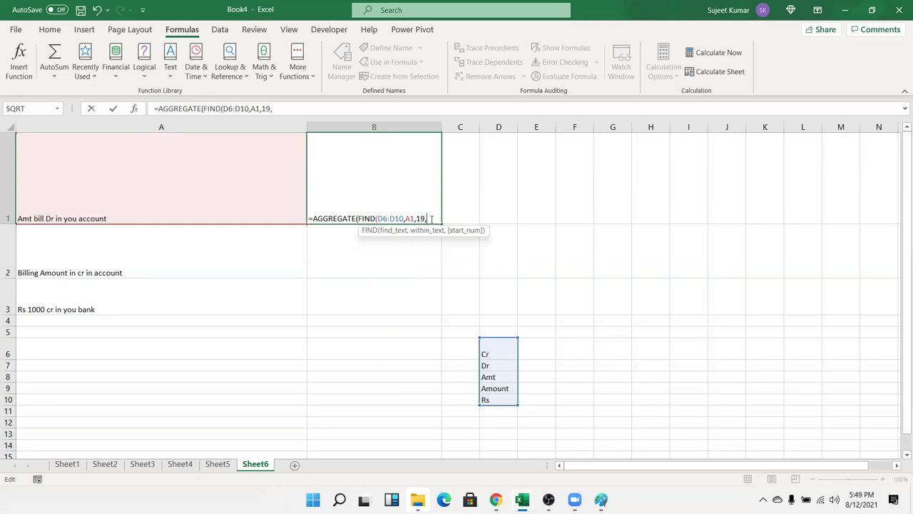
key("BackSpace")
key("BackSpace")
type(")")
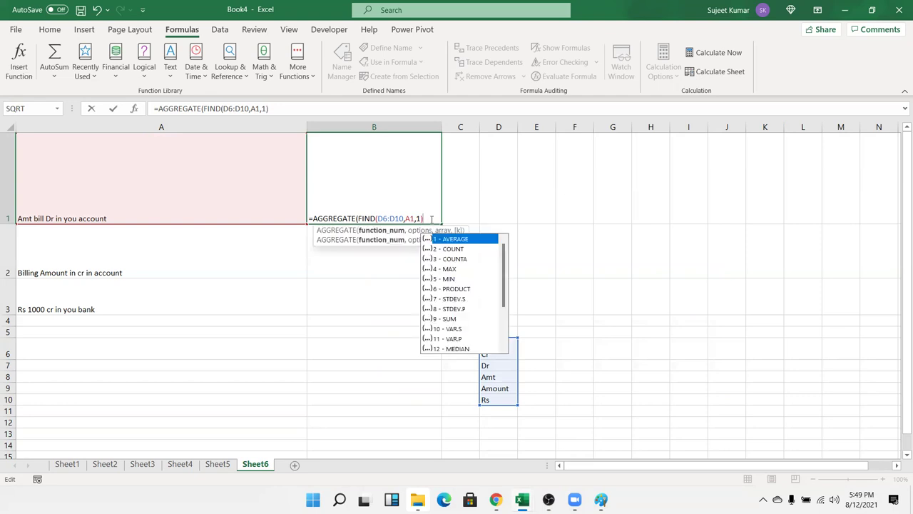
type(",")
key("BackSpace")
key("Down")
key("Down")
key("Down")
key("Down")
key("Down")
key("Up")
key("Down")
key("Down")
key("Down")
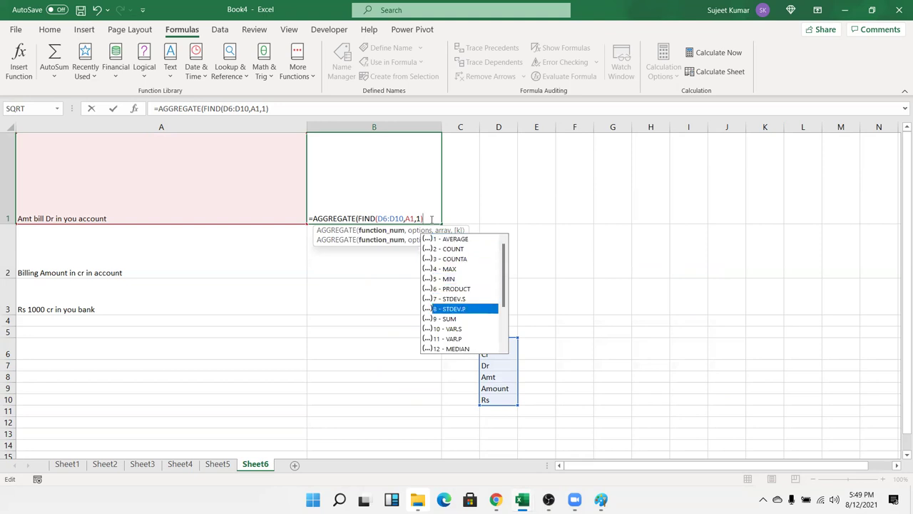
key("BackSpace")
type("9")
key("BackSpace")
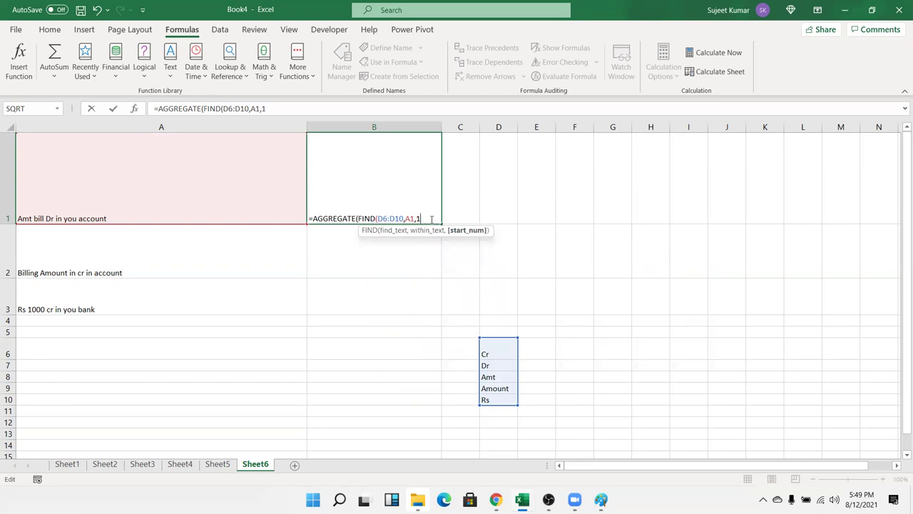
type(")")
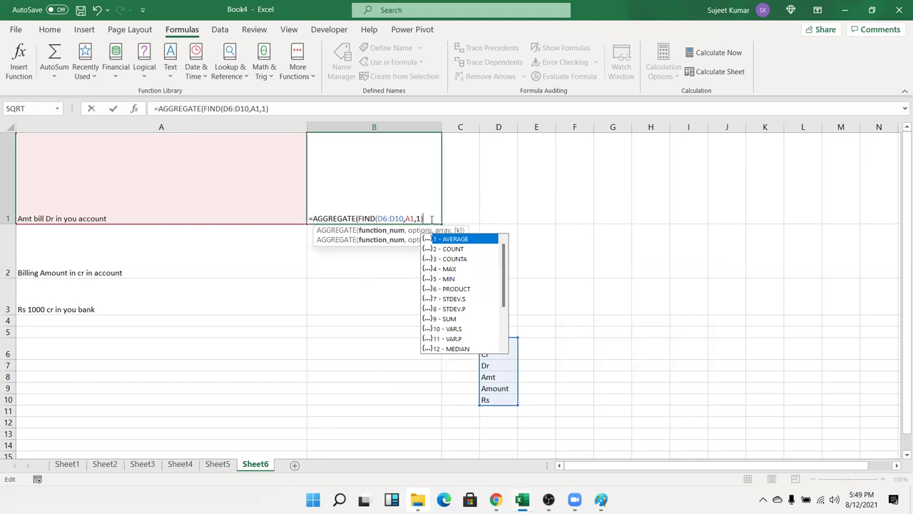
type(",")
key("BackSpace")
left_click(371, 221)
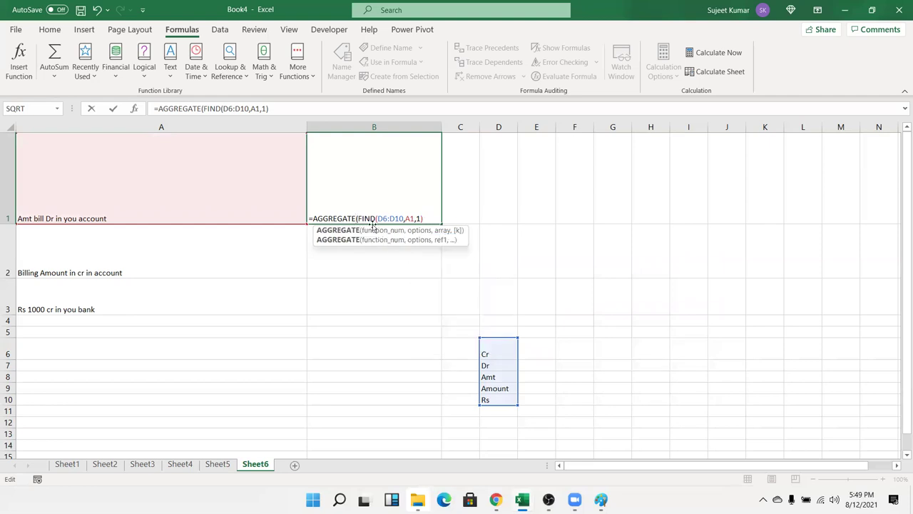
key("BackSpace")
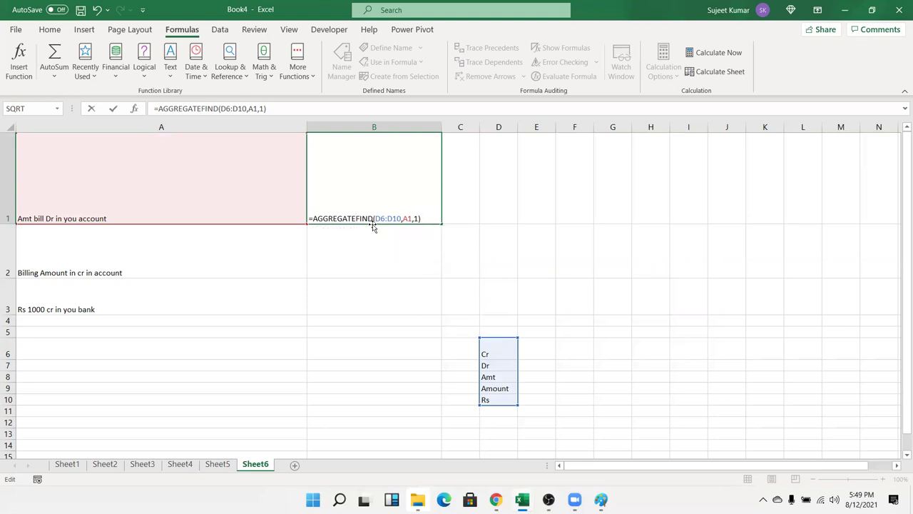
type("(")
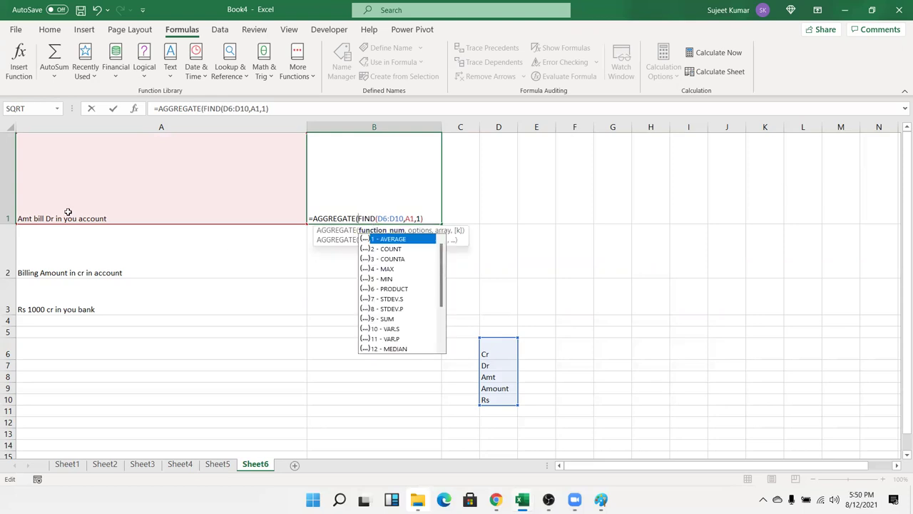
left_click(427, 219)
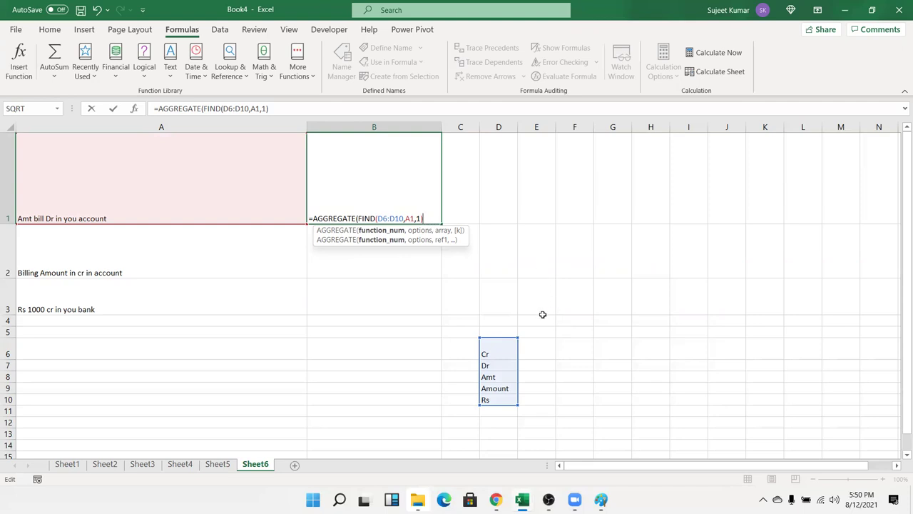
type(",")
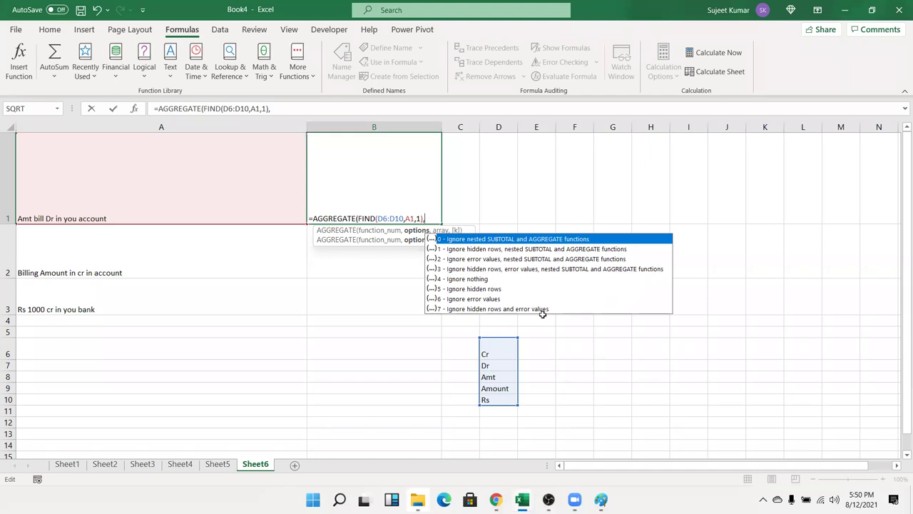
type("9")
type(",1")
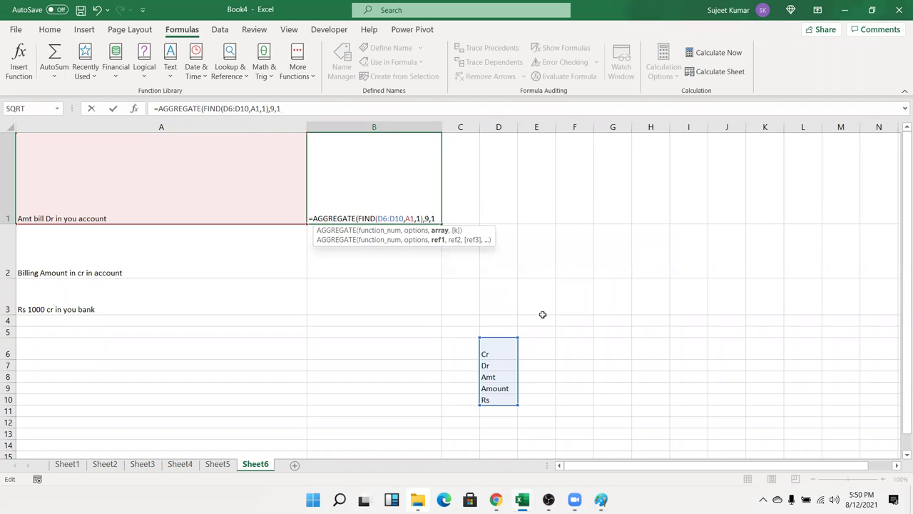
key("BackSpace")
type("7")
key("Return")
key("Return")
key("Up")
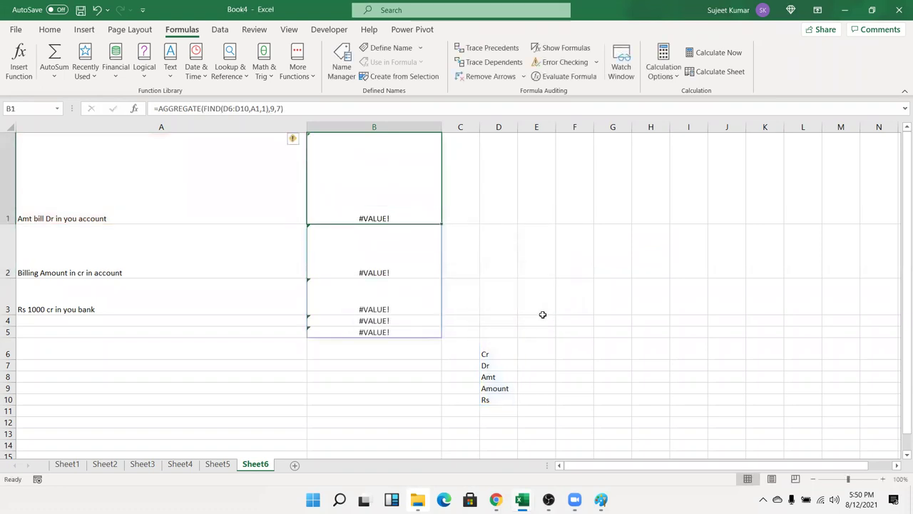
- Undo the AGGREGATE edit and wrap B1's FIND in IFERROR with "" as fallback
key("ctrl+z")
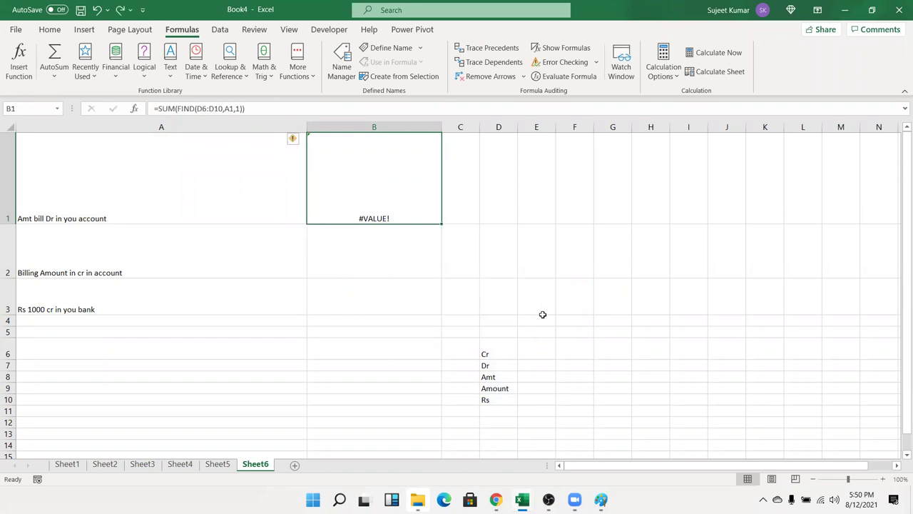
double_click(395, 224)
key("Left")
key("Left")
key("Left")
key("Left")
key("Left")
key("Left")
key("Left")
key("Left")
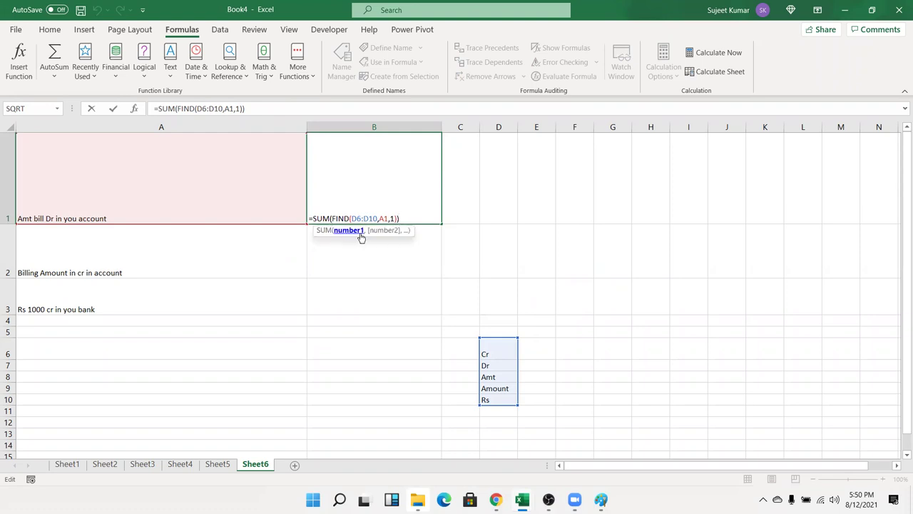
type("i")
double_click(357, 248)
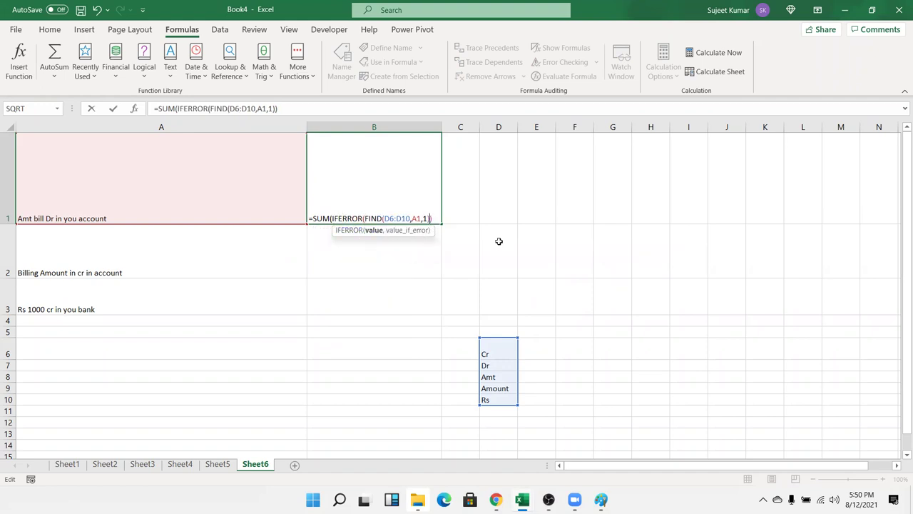
type(")")
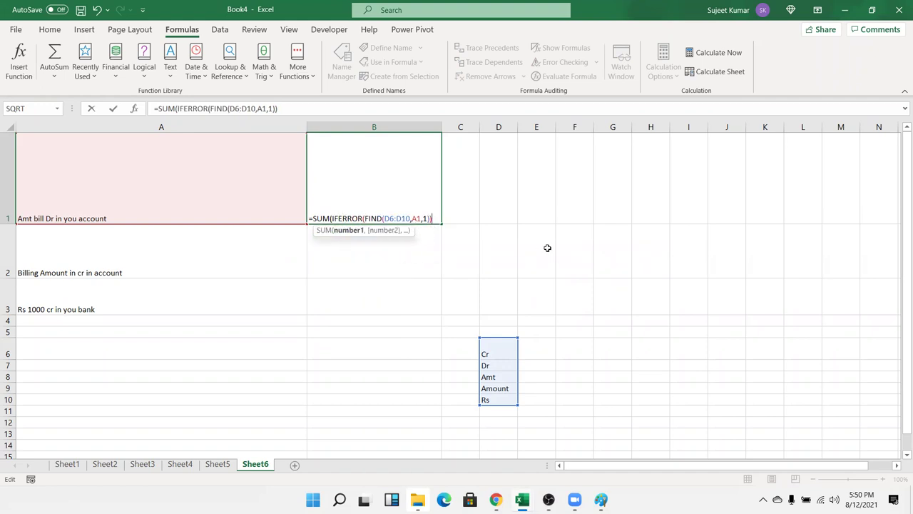
type(",\"\"")
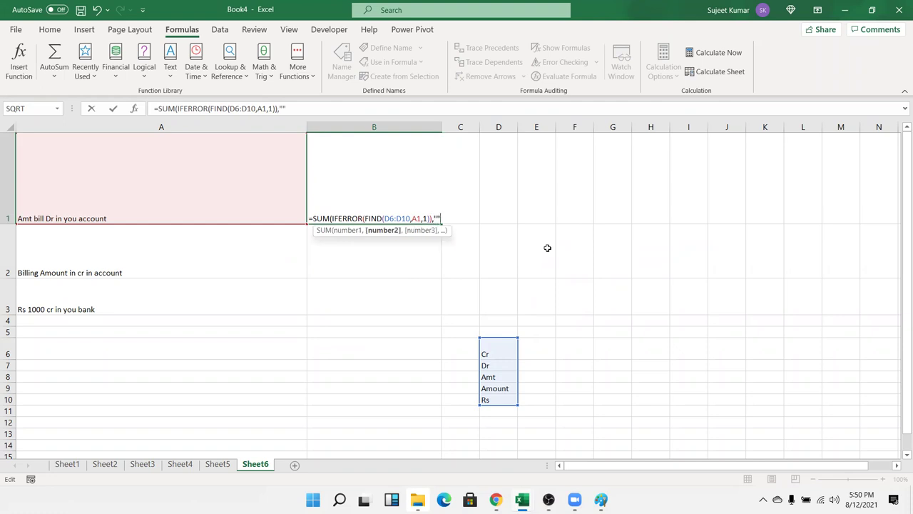
key("Return")
key("Return")
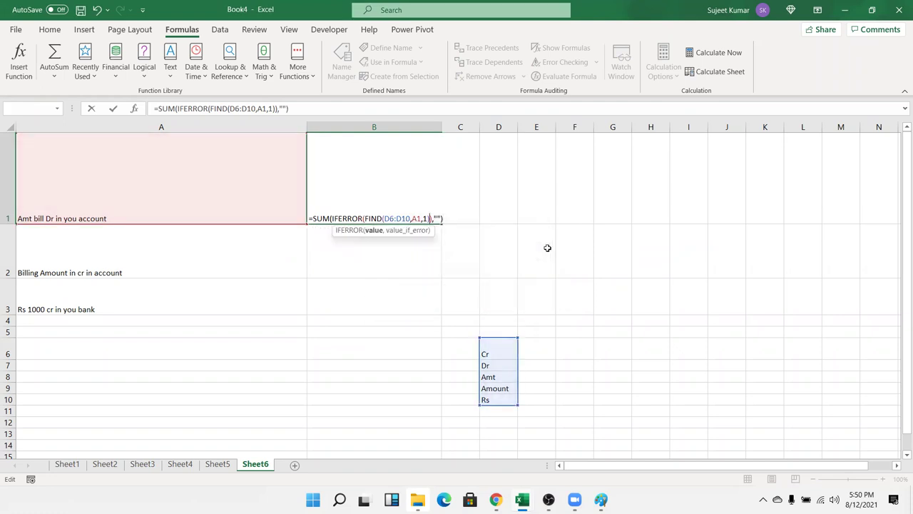
- Remove the extra parenthesis and accept Excel's correction so B1 shows 11
key("Right")
key("Right")
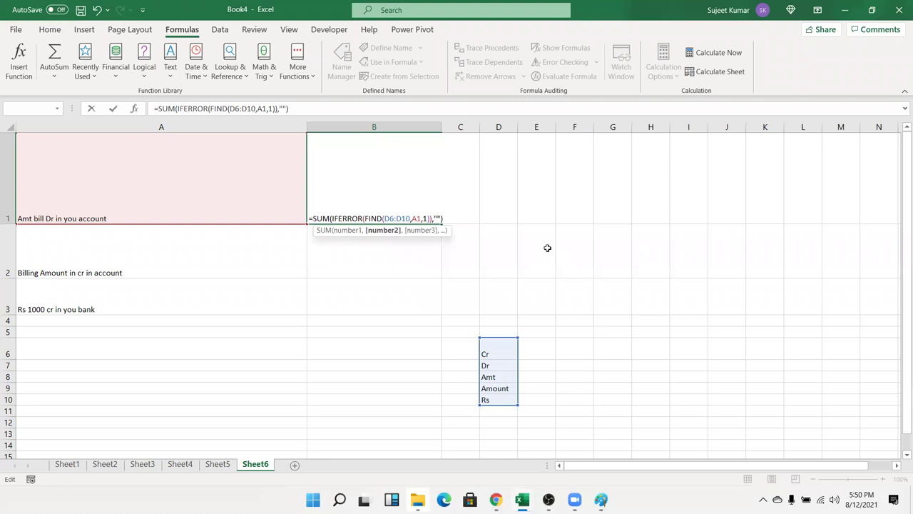
key("Left")
key("Left")
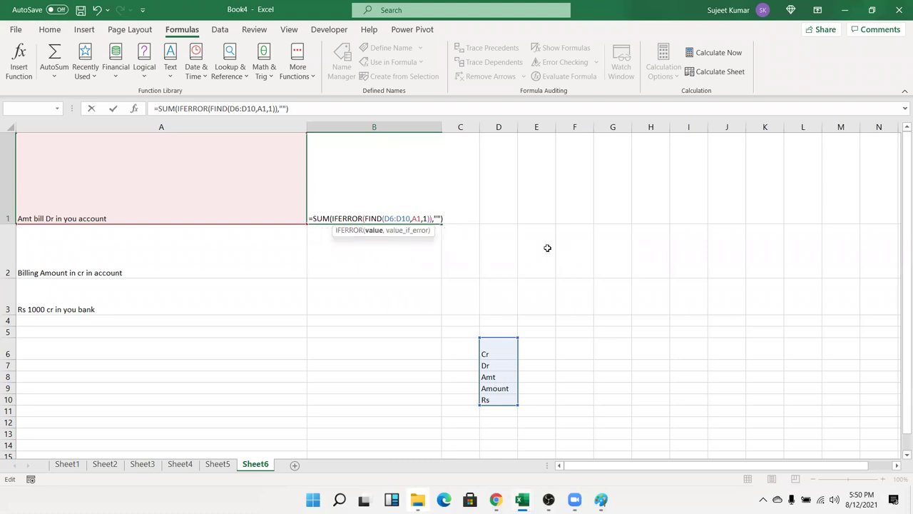
key("BackSpace")
key("Return")
key("Return")
key("Up")
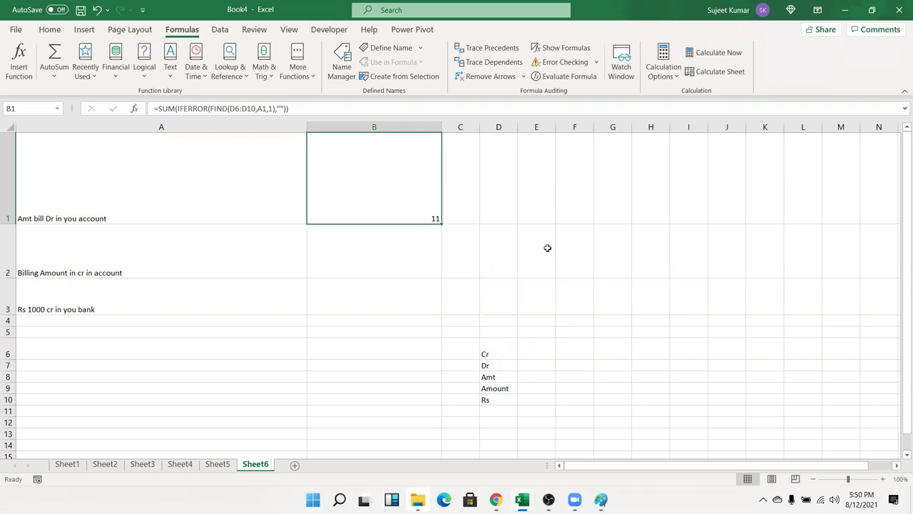
key("Down")
key("Down")
- Step through B1's formula with Evaluate Formula: D6:D10, FIND, IFERROR, then SUM({"";10;1;"";""}) = 11
key("Up")
key("Up")
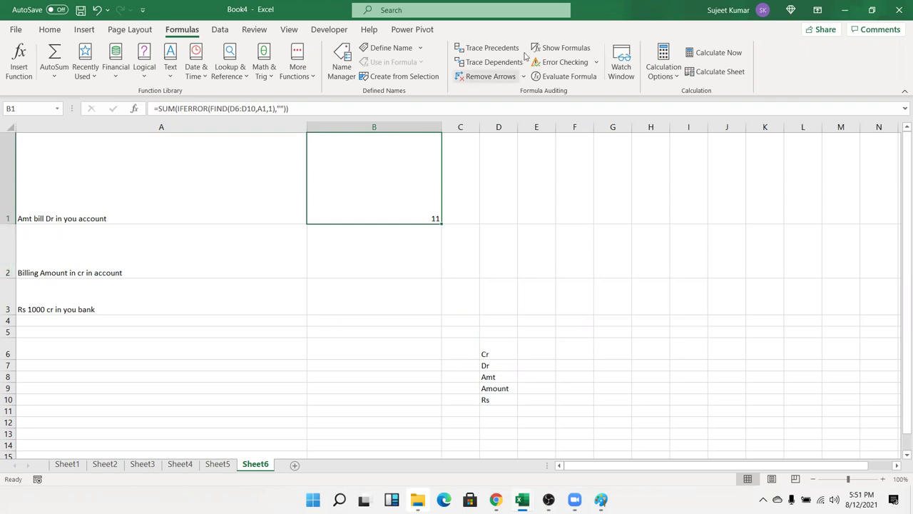
left_click(563, 76)
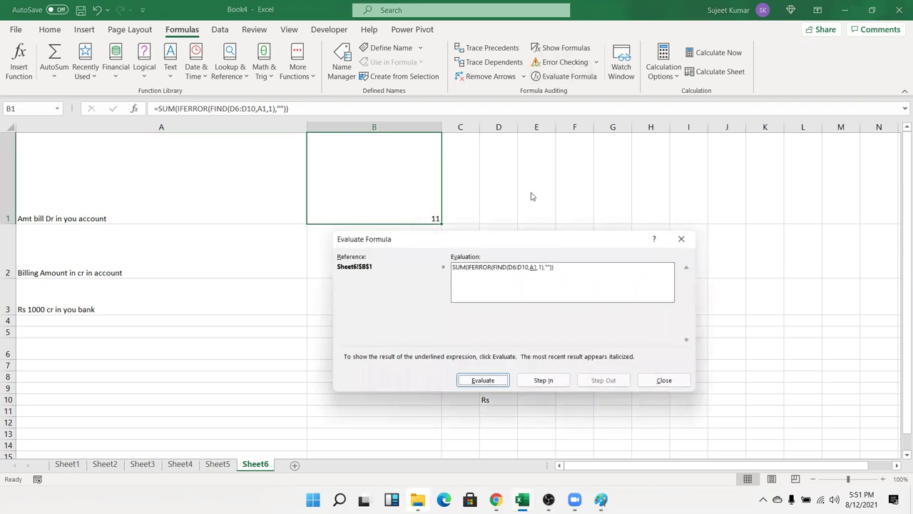
left_click(469, 381)
left_click(469, 381)
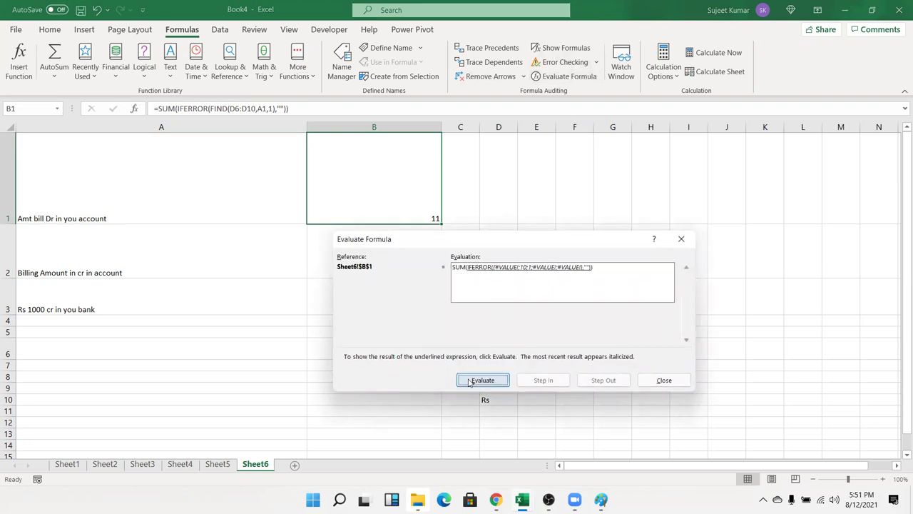
left_click(469, 380)
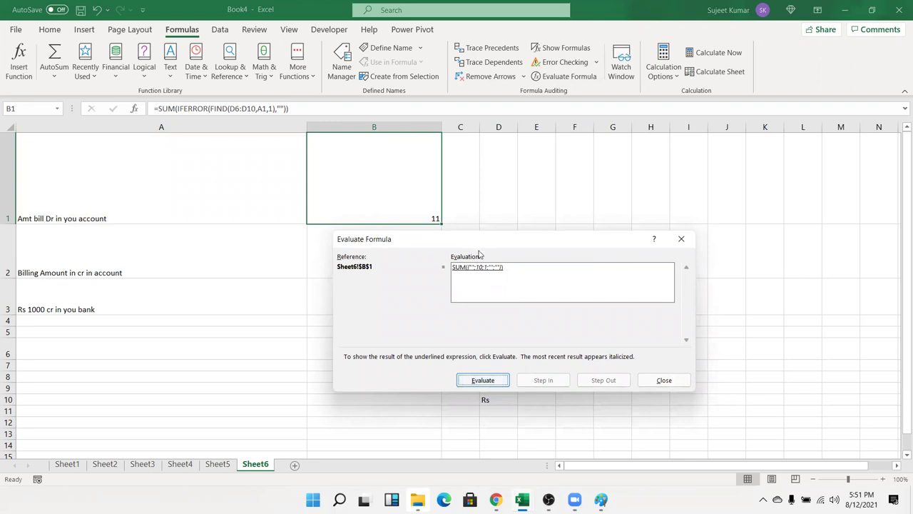
left_click_drag(378, 239, 169, 269)
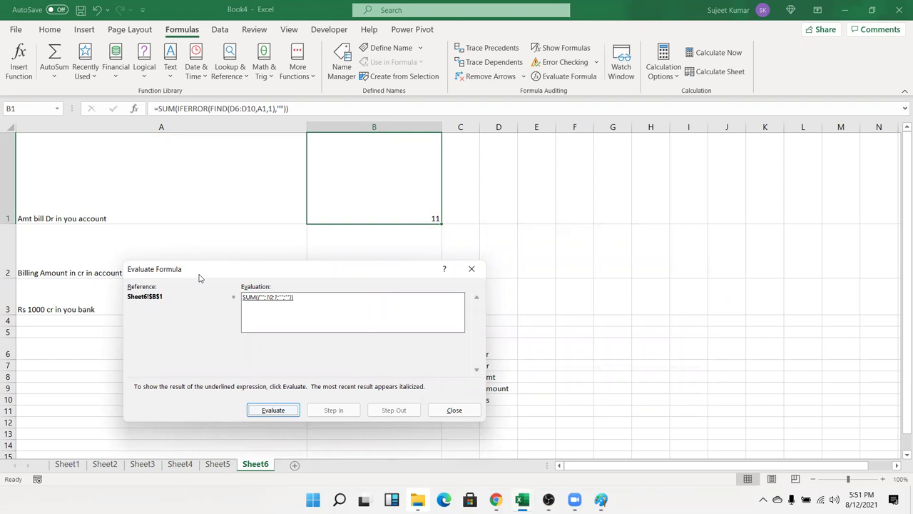
left_click_drag(200, 278, 590, 190)
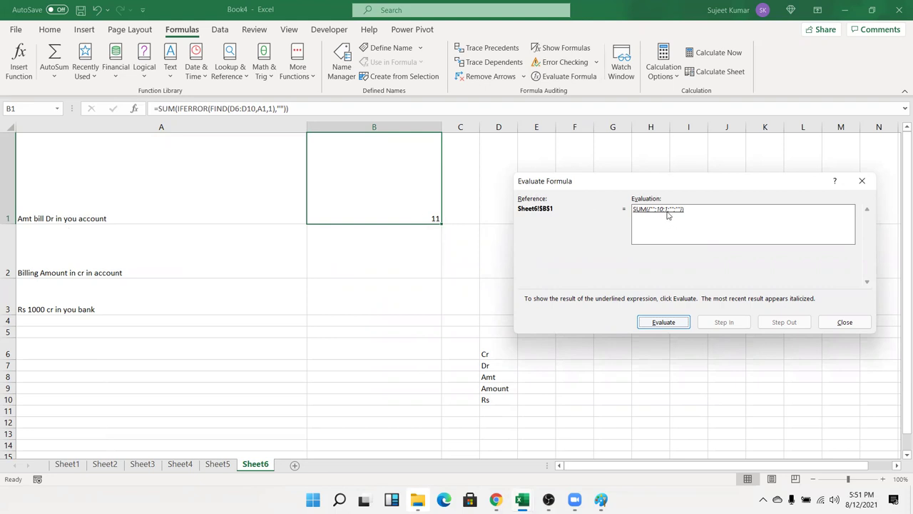
left_click(665, 324)
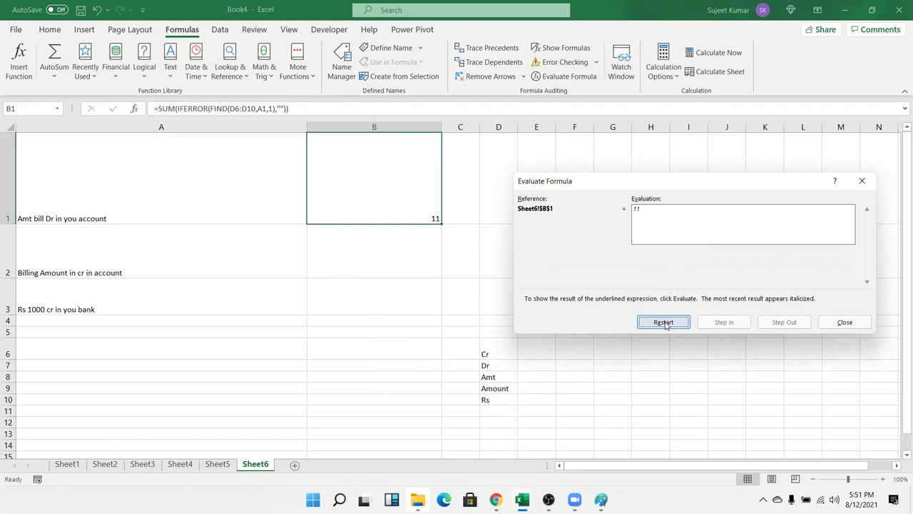
left_click(831, 323)
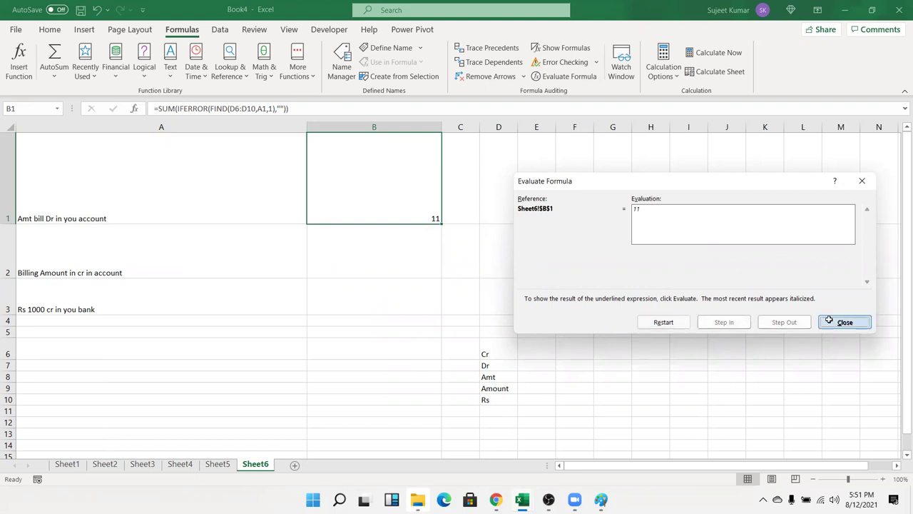
- Wrap B1's formula in IF(...>0,"Finance","Other") and accept Excel's correction so B1 shows Finance
double_click(397, 197)
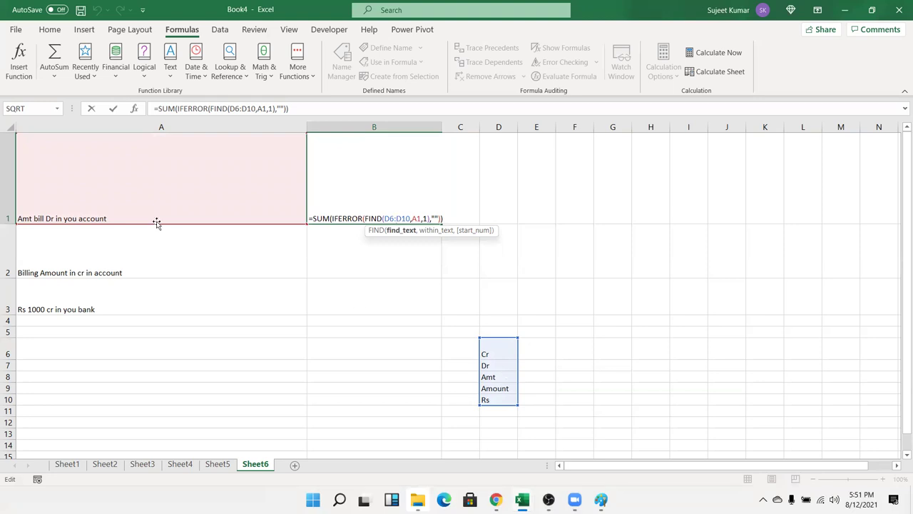
type("IF(")
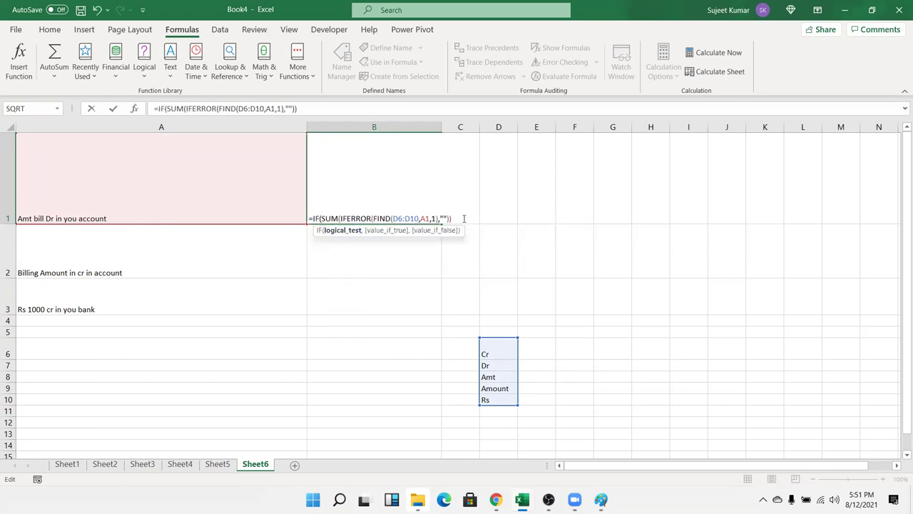
type(">0,\"Finace")
key("BackSpace")
key("BackSpace")
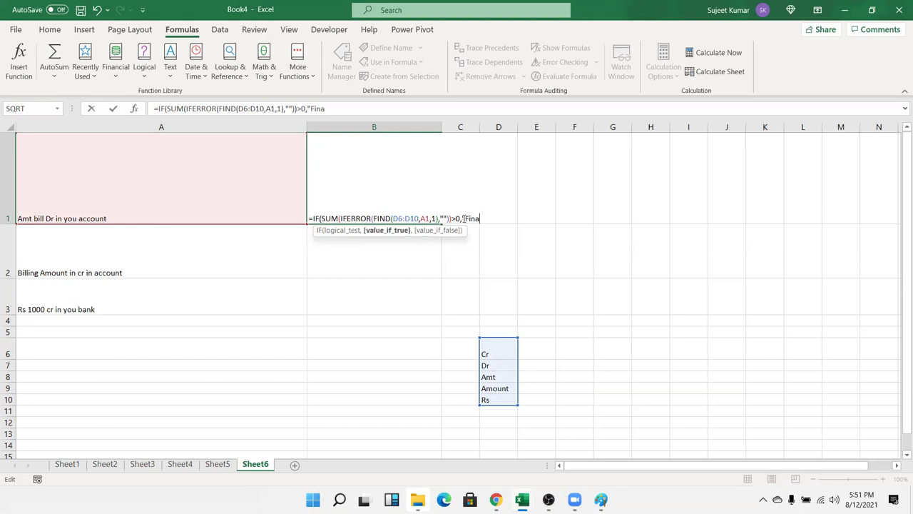
type("nce")
type("\",")
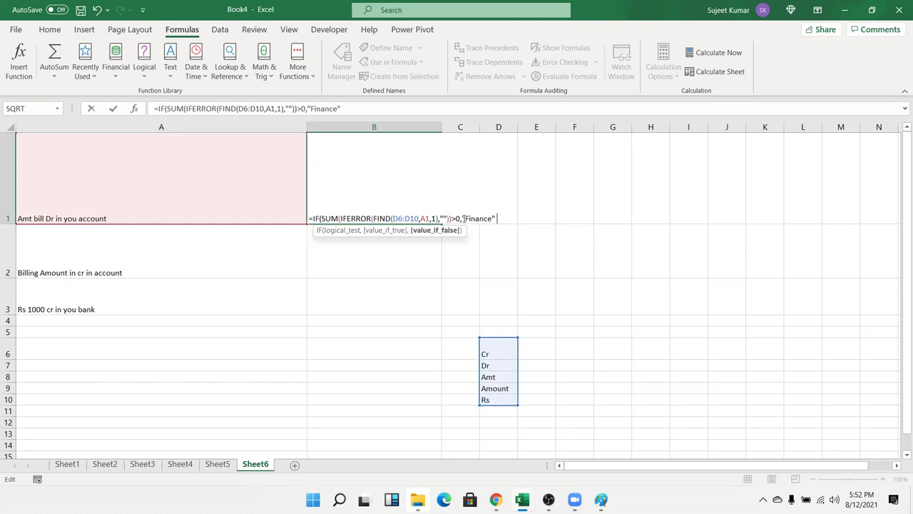
type("\"Other")
key("Return")
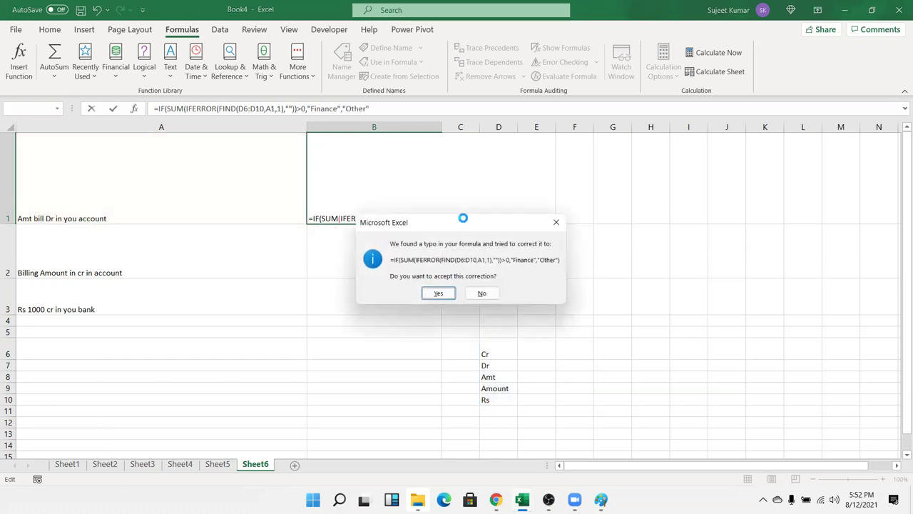
key("Return")
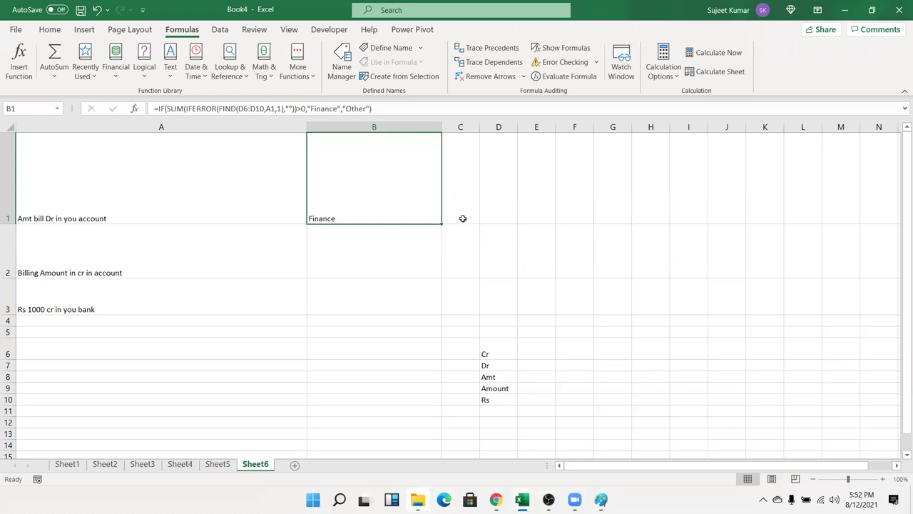
scroll(463, 219, "down", 2)
scroll(467, 274, "down", 2)
scroll(306, 235, "up", 5)
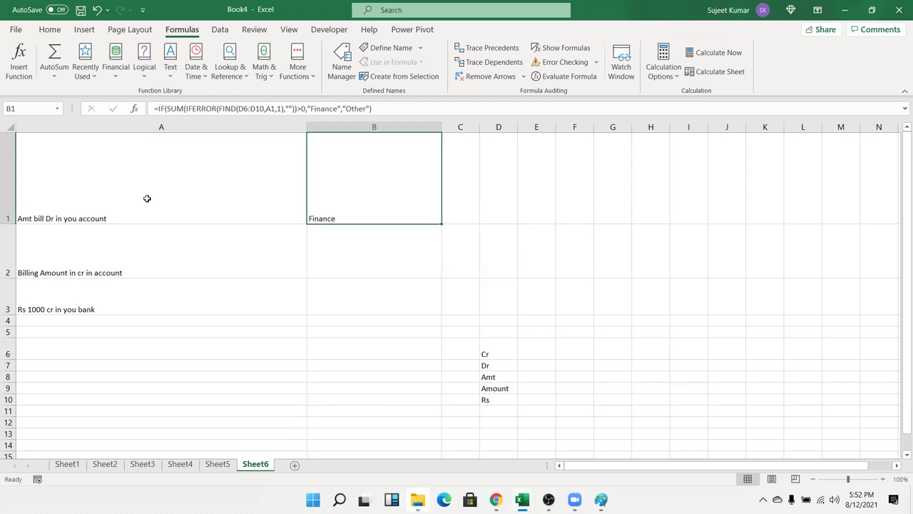